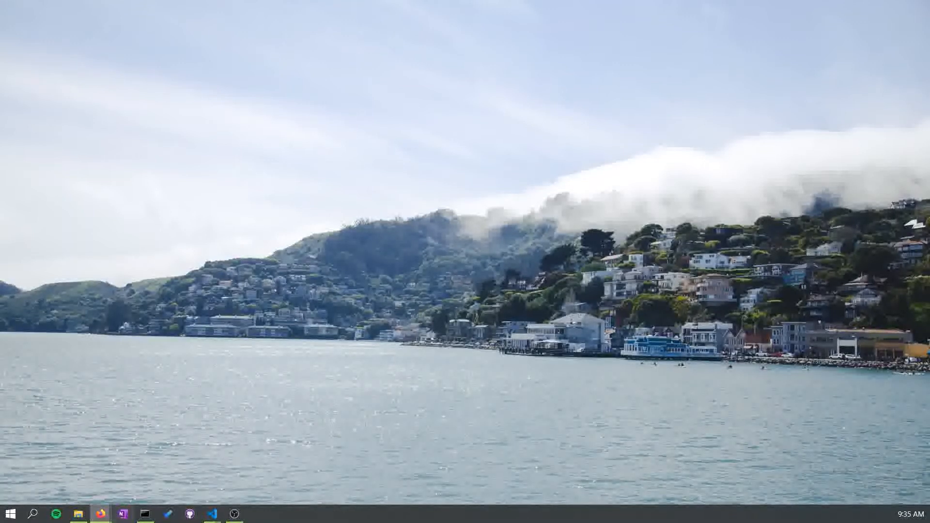
- Search the web for "Figma for student"
mouse_move(101, 514)
click(436, 465)
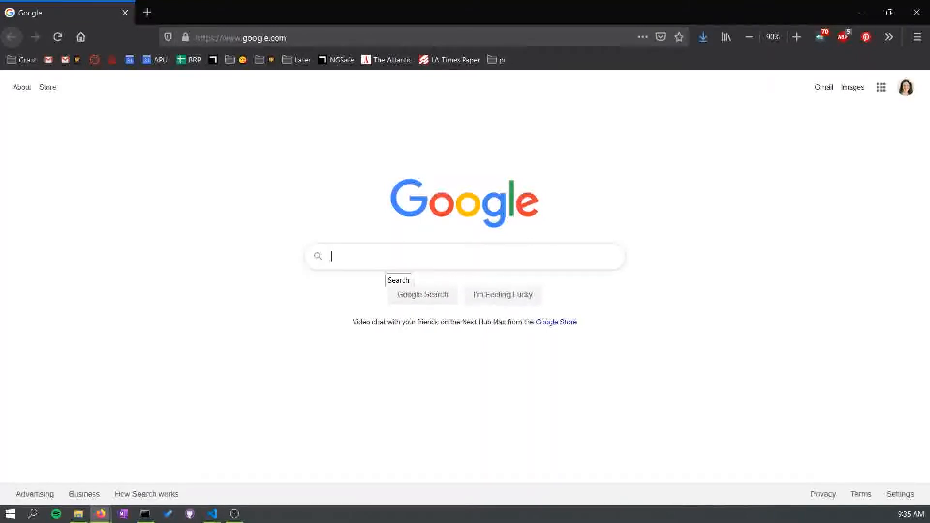
text(Fig)
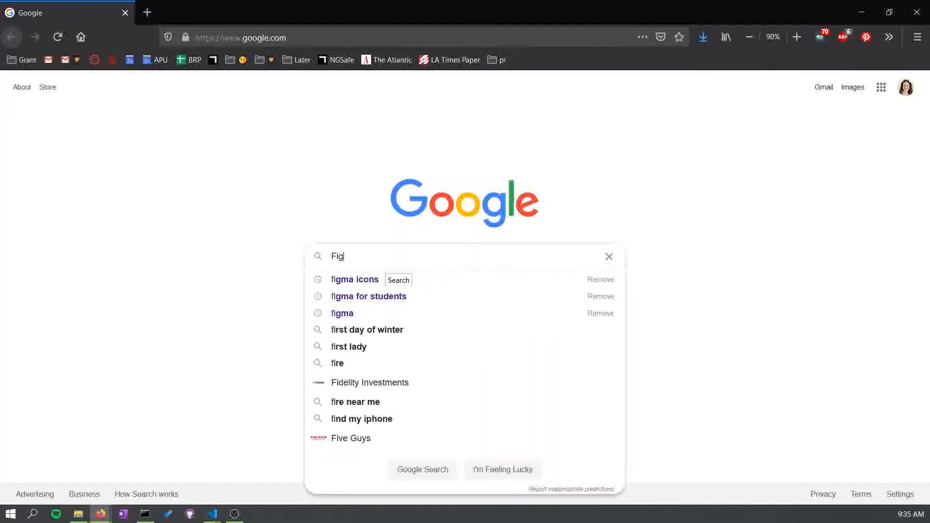
text(ma for student)
key(Return)
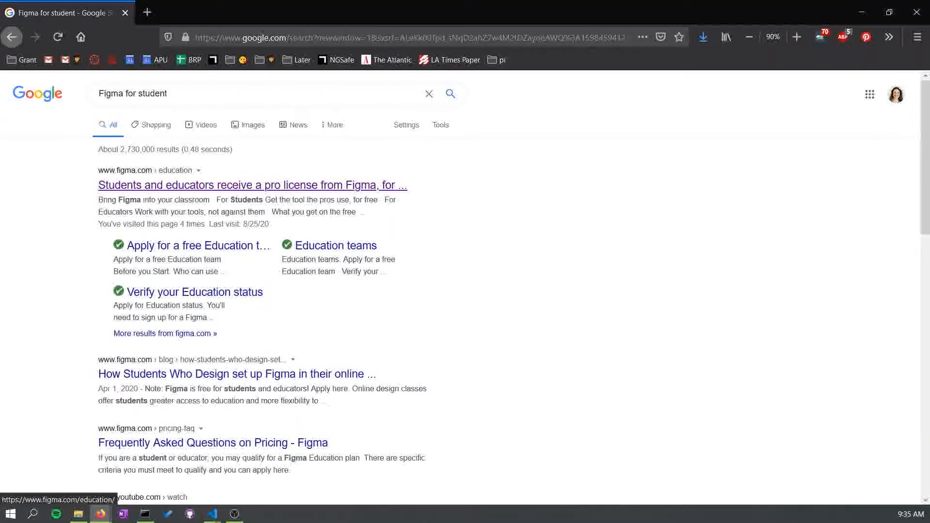
- Open Figma's education page from the search results
click(252, 185)
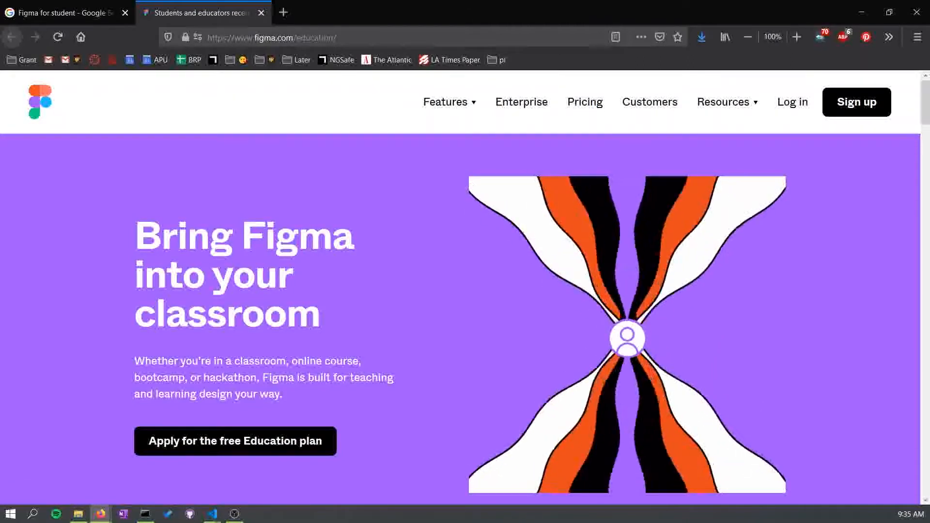
scroll(235, 439, down, 1)
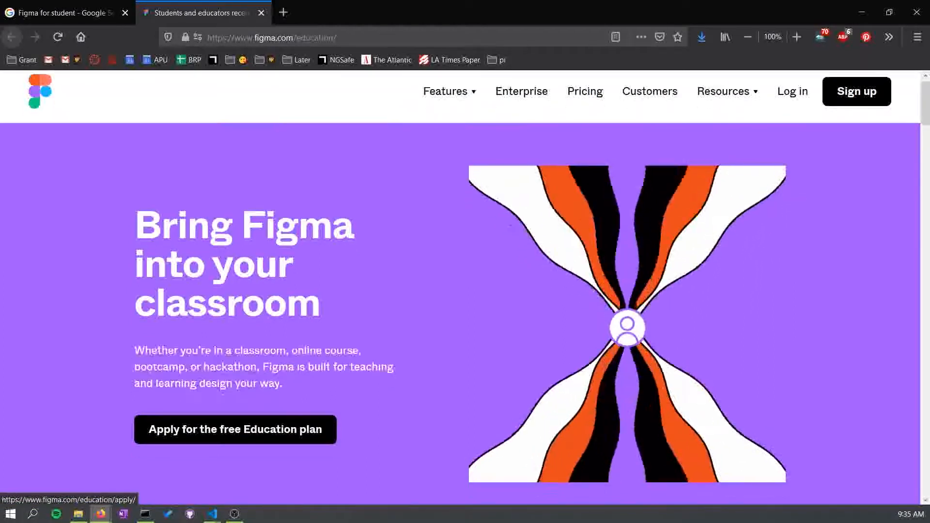
scroll(235, 438, down, 6)
scroll(234, 439, up, 7)
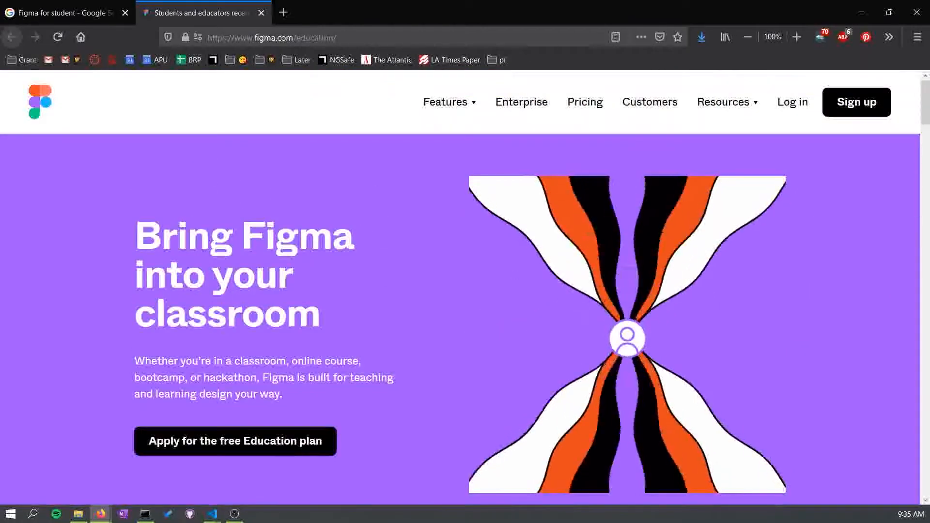
- Apply for the free Education plan by logging in with the Google account
click(235, 441)
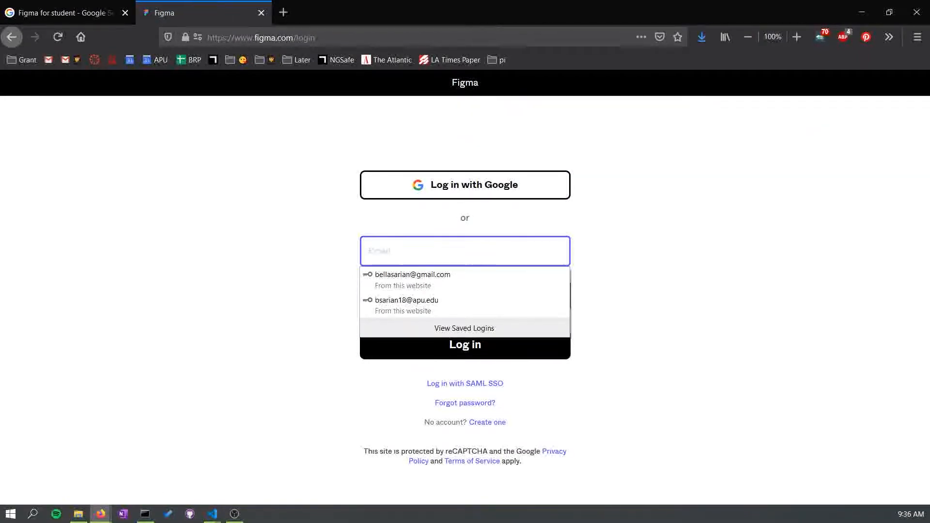
click(235, 440)
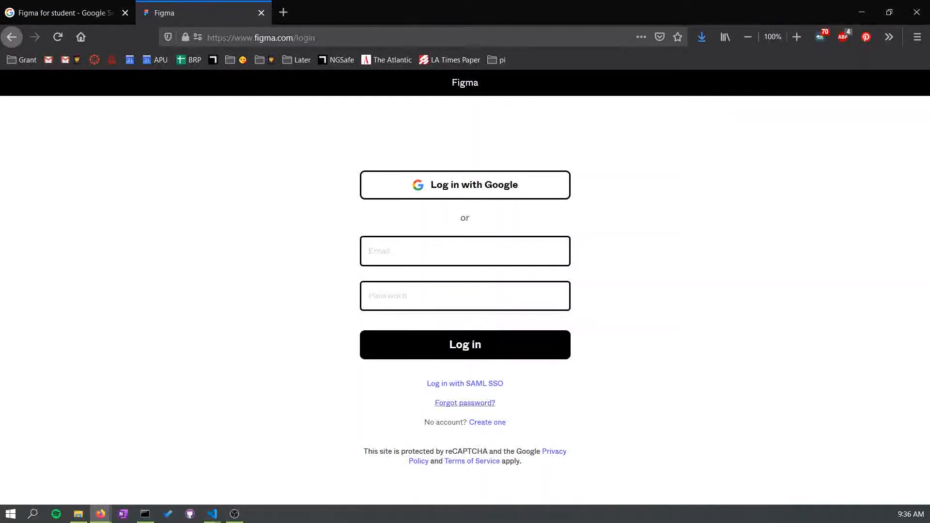
click(465, 184)
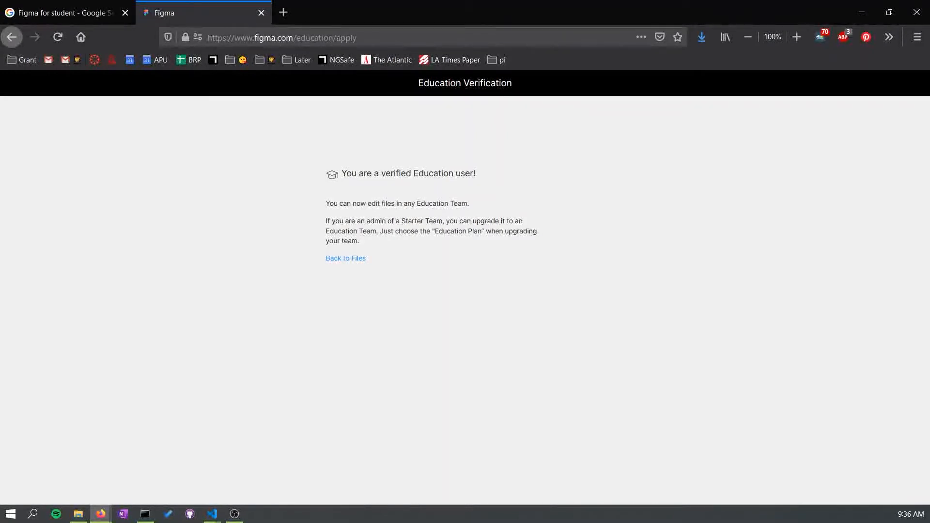
- Go back to the files and create a new design file
click(345, 258)
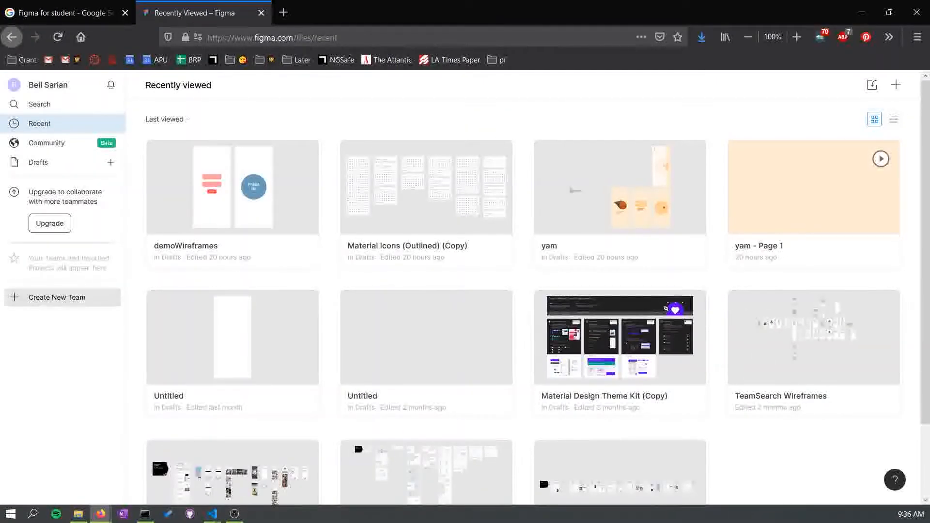
click(896, 84)
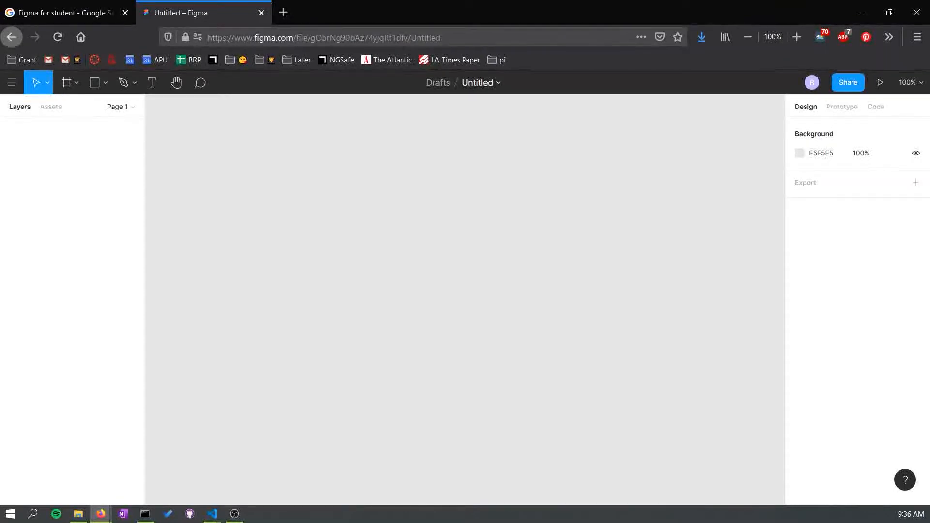
- Inspect the canvas background colour picker and the Assets and Layers panels
click(800, 153)
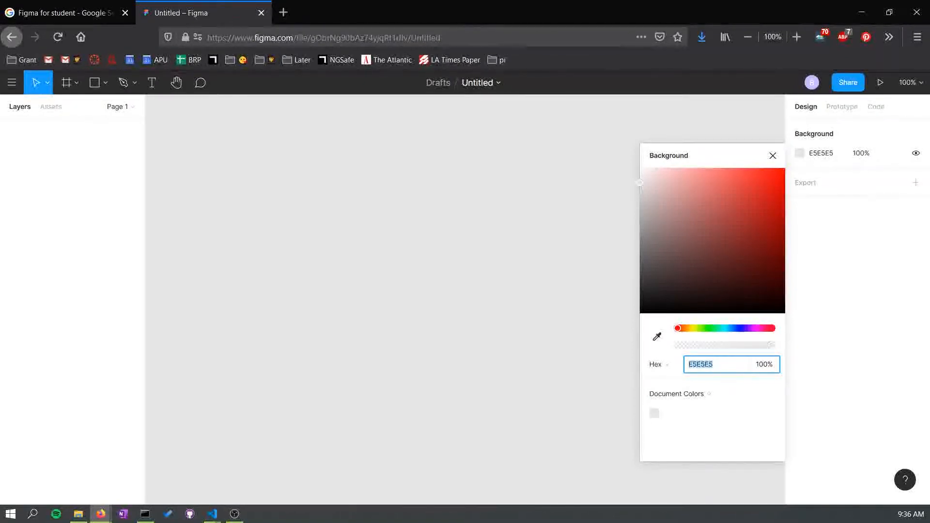
key(Escape)
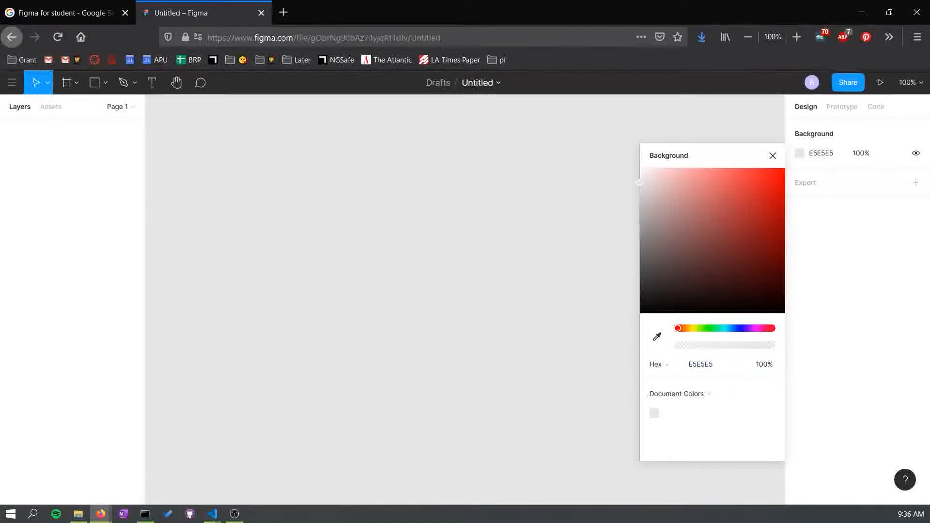
click(772, 156)
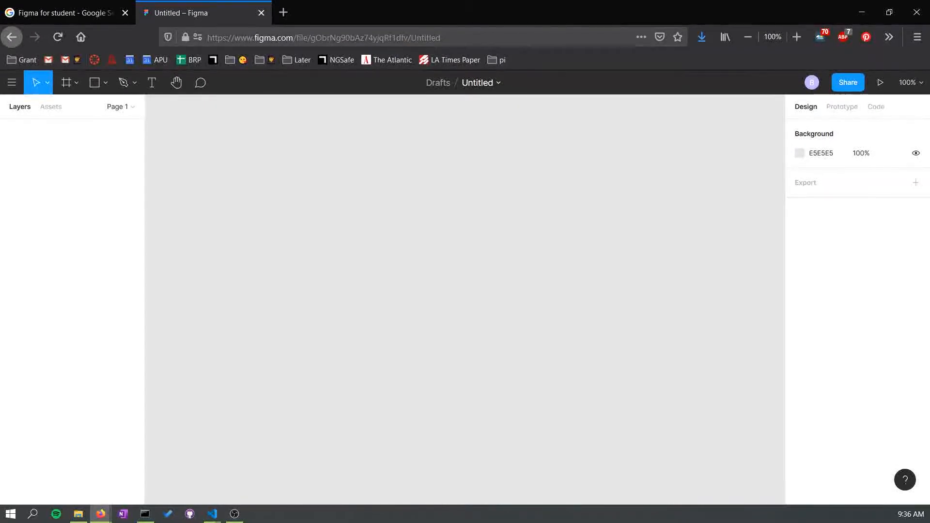
click(51, 106)
click(20, 107)
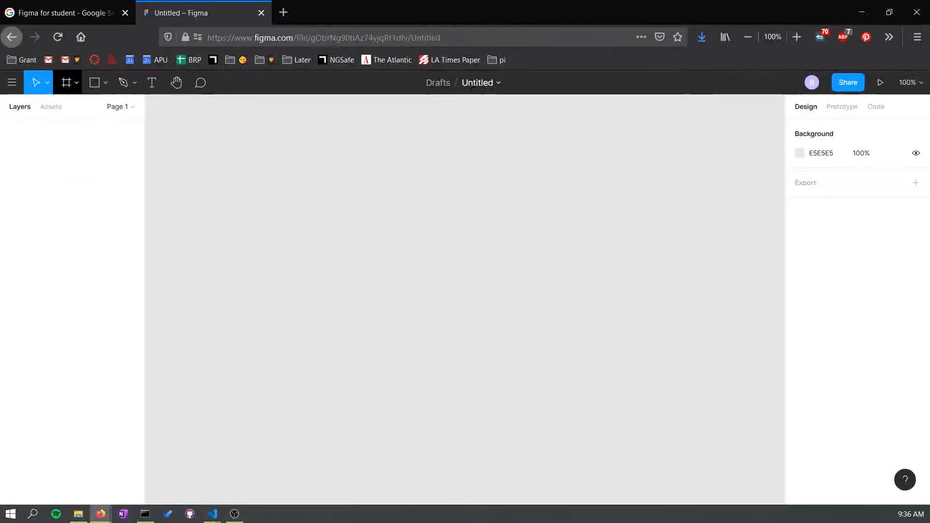
- Browse the main menu and its File, Vector and other submenus without choosing anything
key(ctrl+slash)
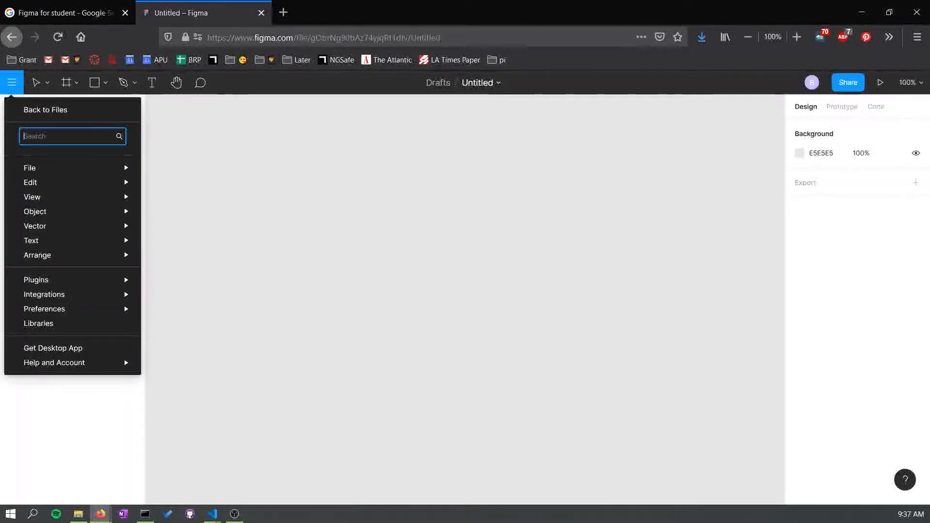
key(Down)
key(Right)
key(Down)
key(Down)
key(Down)
key(Down)
key(Down)
key(Down)
key(Down)
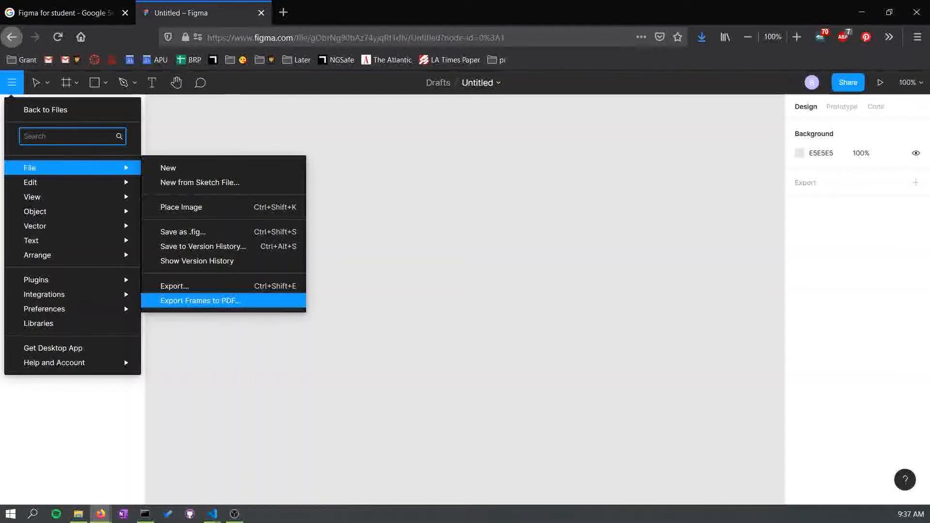
key(Escape)
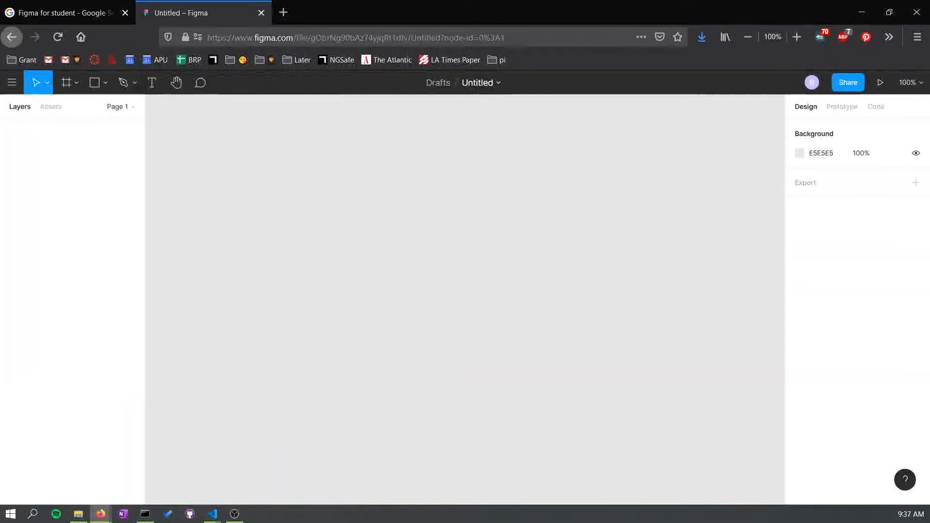
click(12, 82)
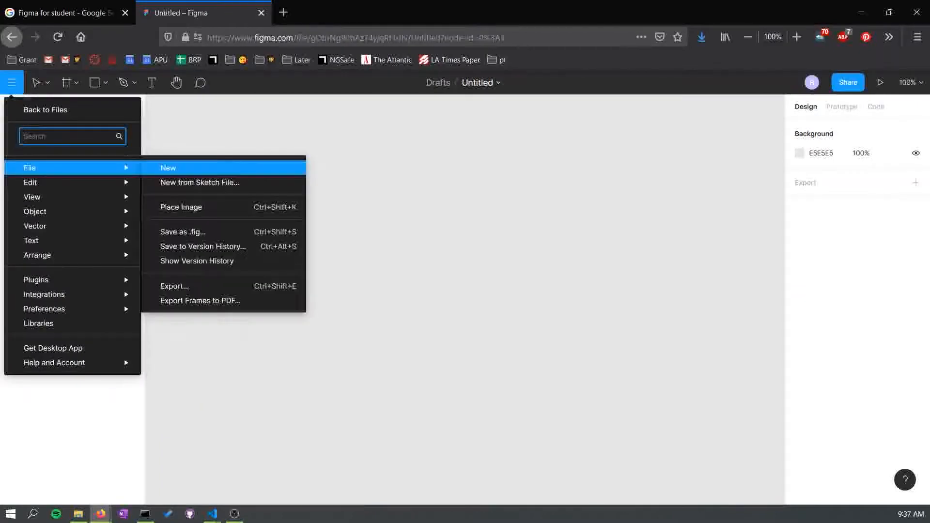
mouse_move(72, 211)
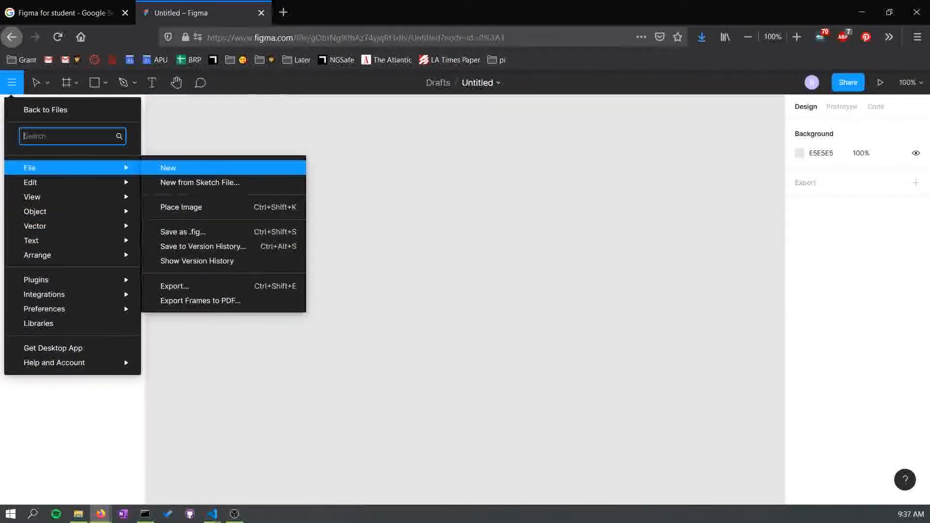
mouse_move(73, 183)
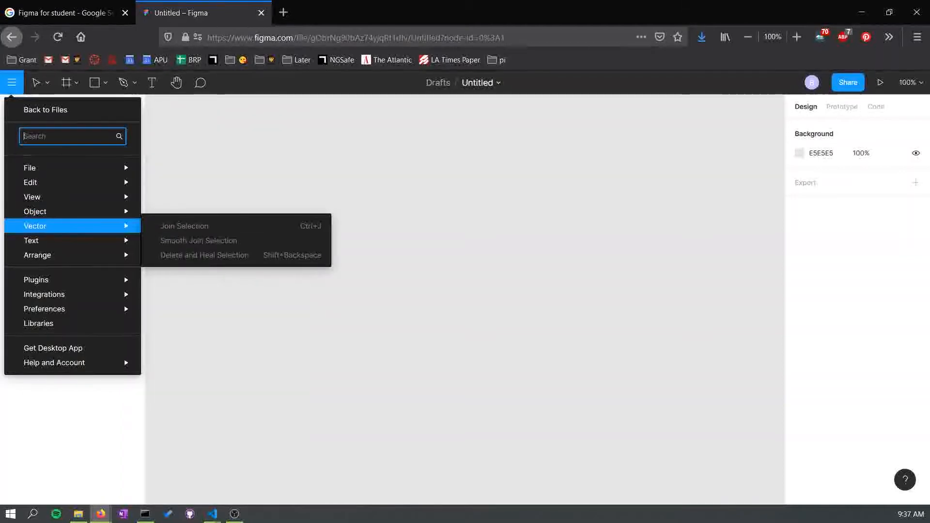
mouse_move(73, 294)
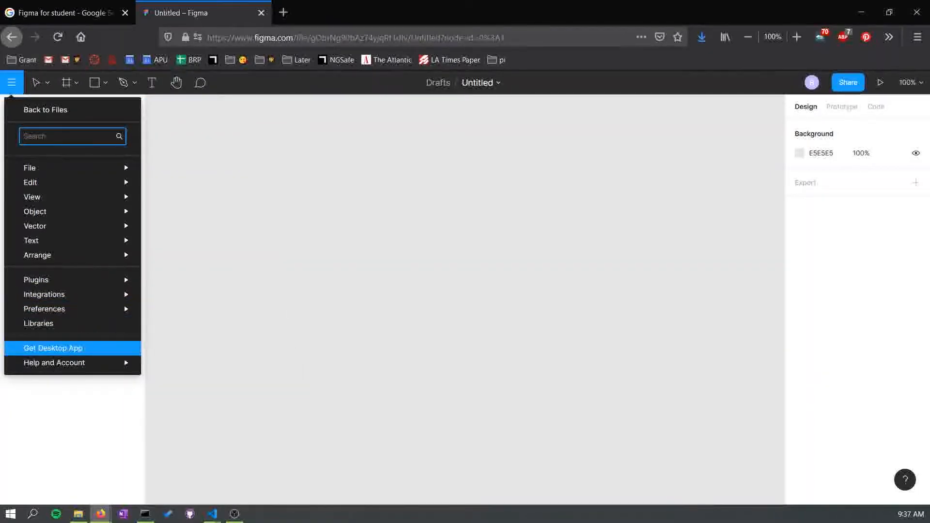
key(Escape)
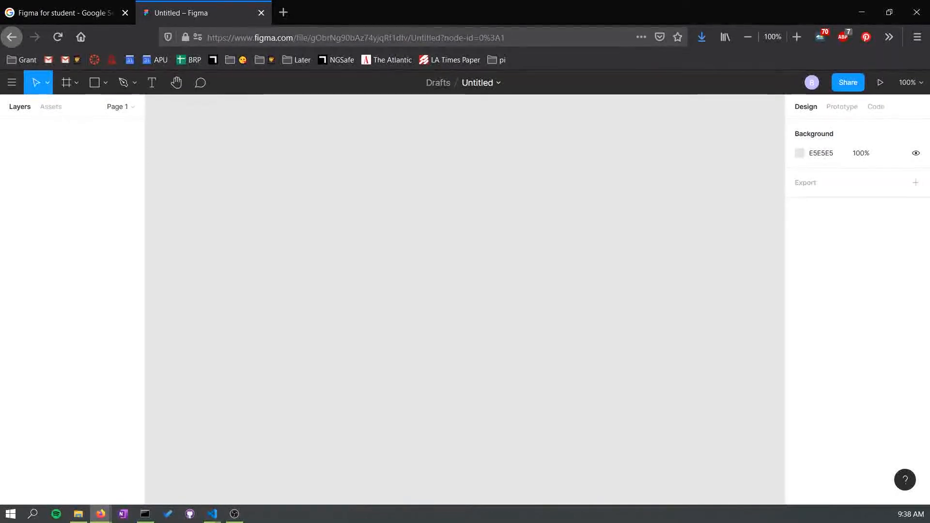
- Review the Prototype, Code and Design panels of the properties sidebar
click(842, 107)
click(875, 106)
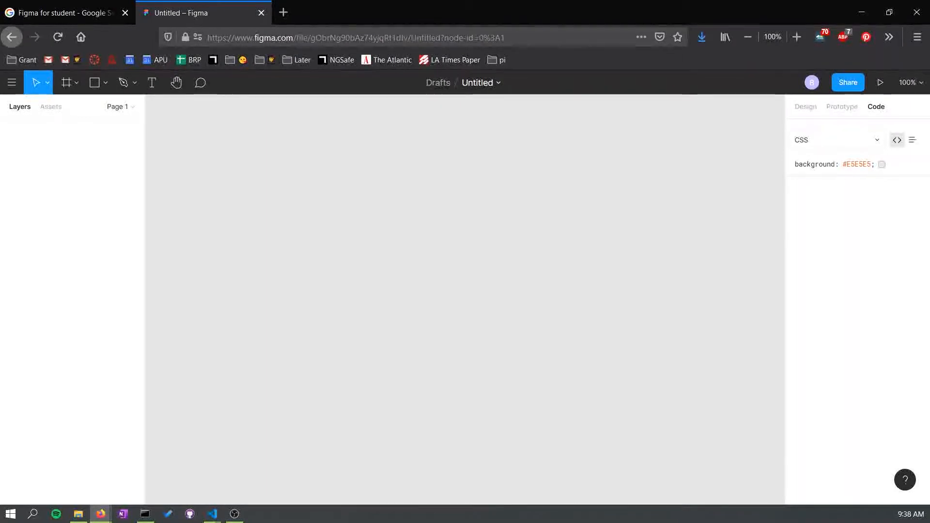
click(806, 107)
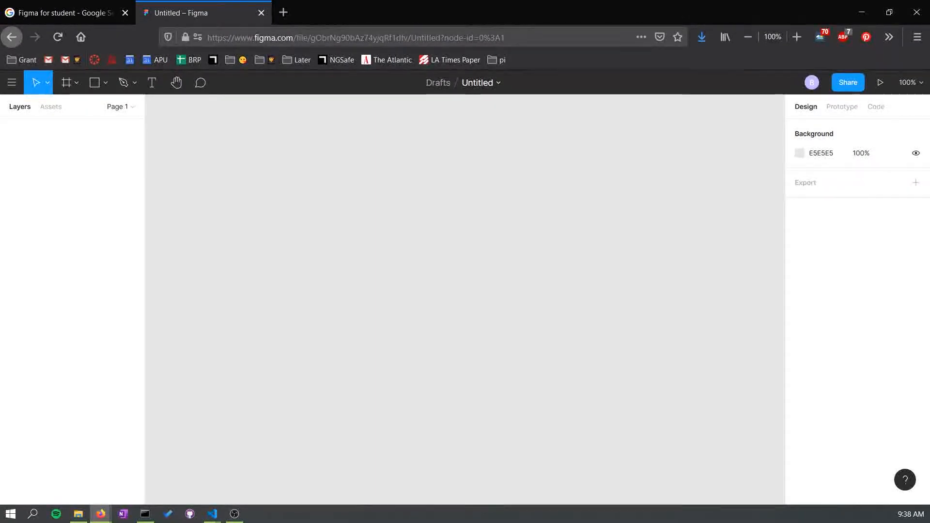
- Rename the file as DemoWireframes
click(498, 84)
key(Escape)
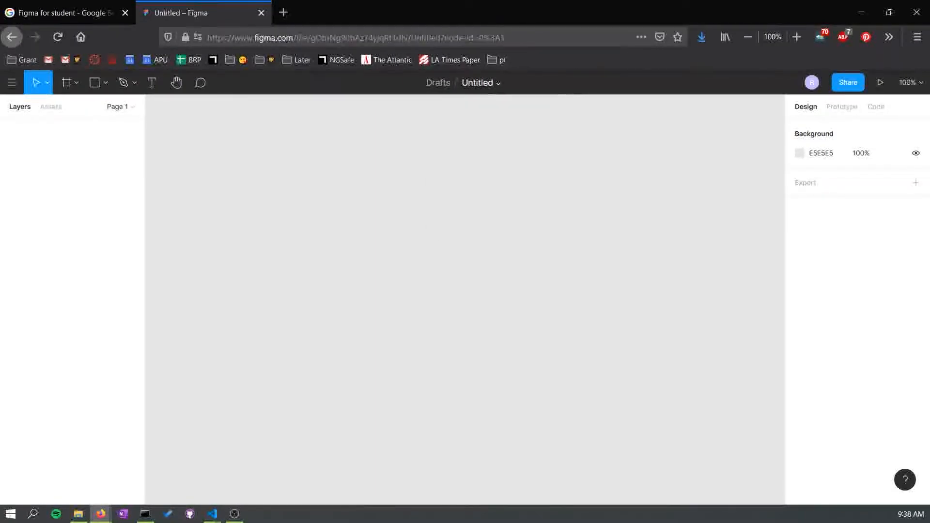
click(477, 83)
key(Escape)
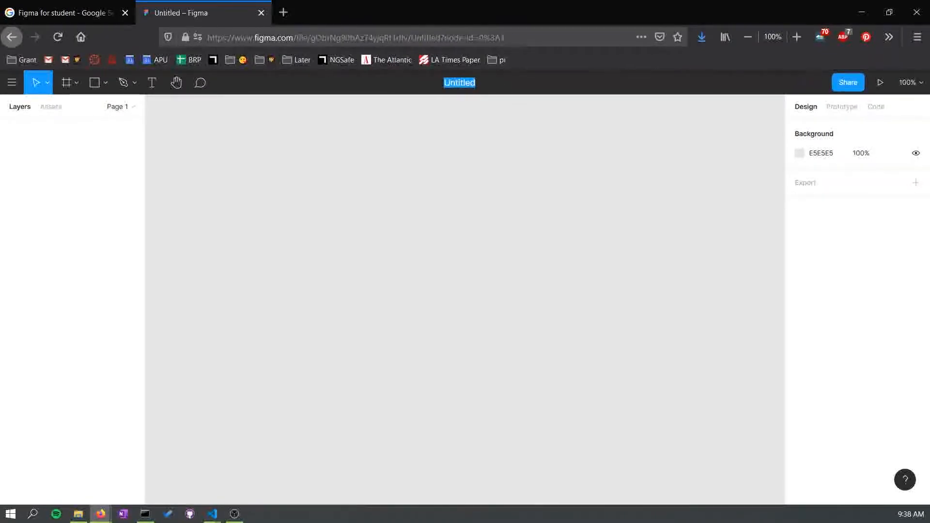
text(demo)
key(BackSpace)
key(BackSpace)
key(BackSpace)
key(BackSpace)
text(DemoPro)
key(BackSpace)
key(BackSpace)
key(BackSpace)
text(Wif)
key(Return)
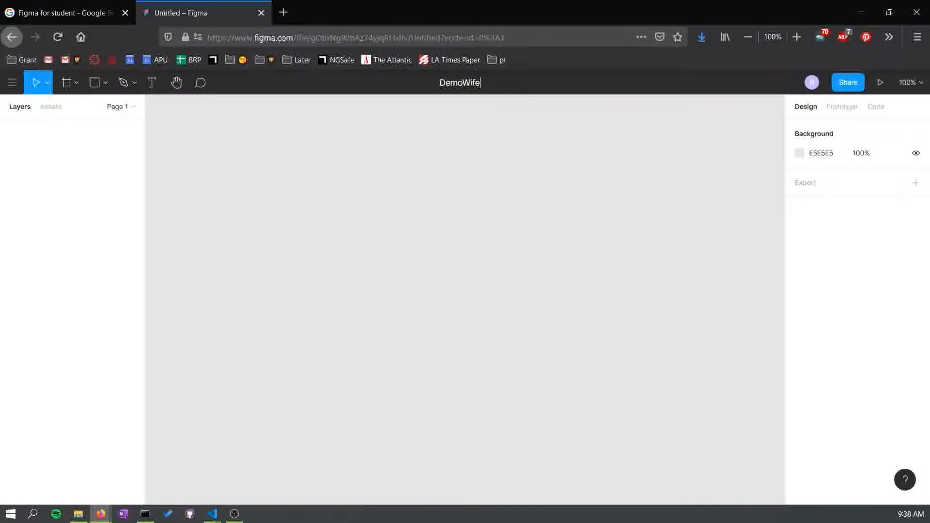
text(ef)
key(BackSpace)
key(BackSpace)
key(BackSpace)
text(reframes)
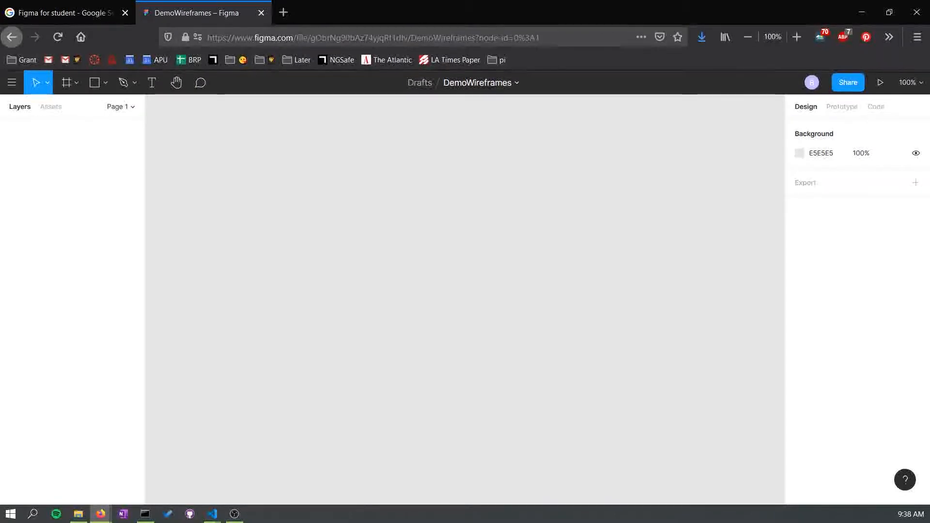
- Select the Frame tool and browse its Watch, Social Media, Figma Community and Phone frame presets
click(517, 84)
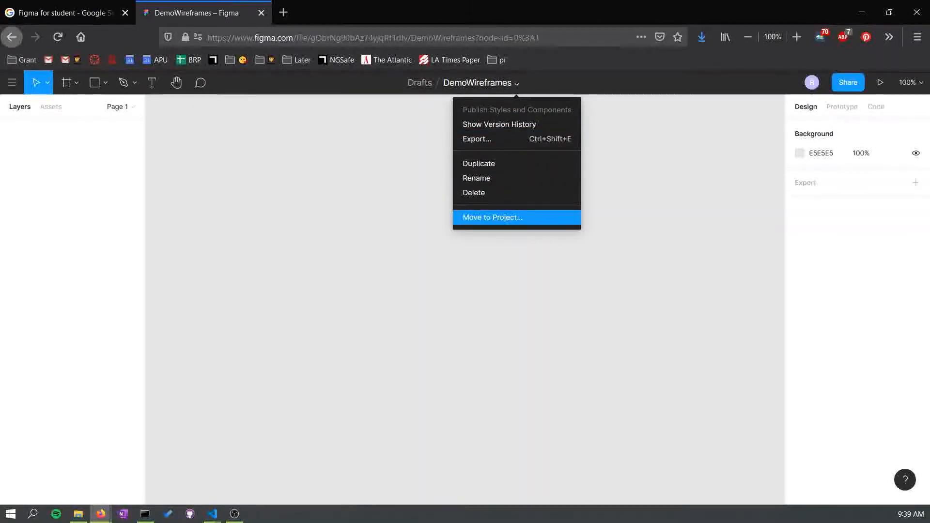
key(Escape)
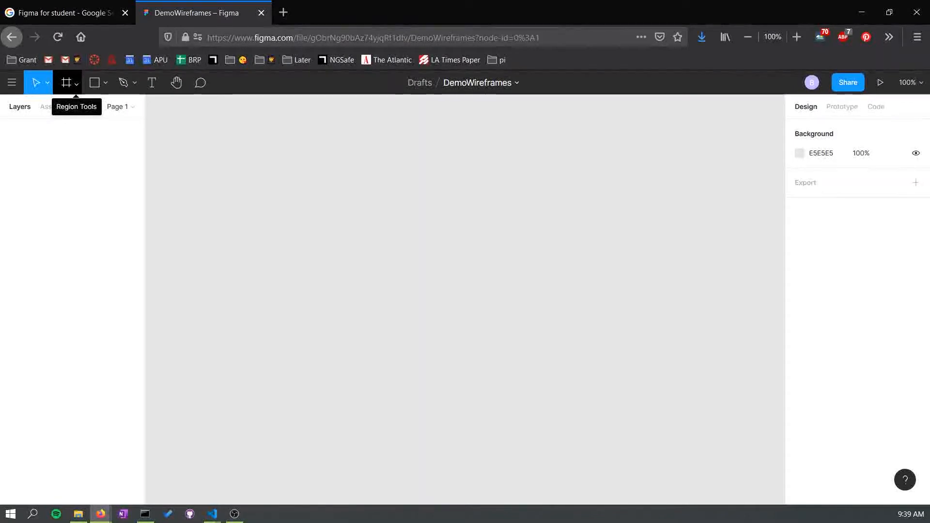
click(66, 82)
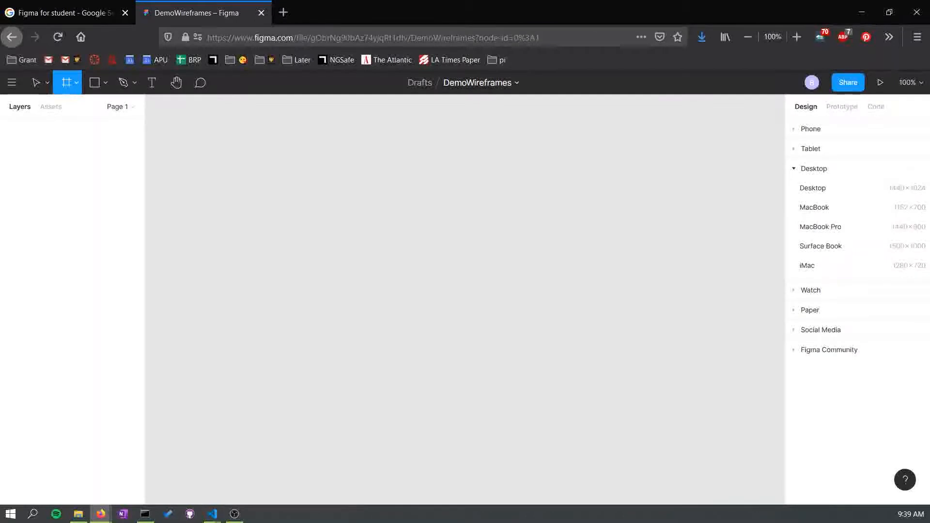
click(811, 290)
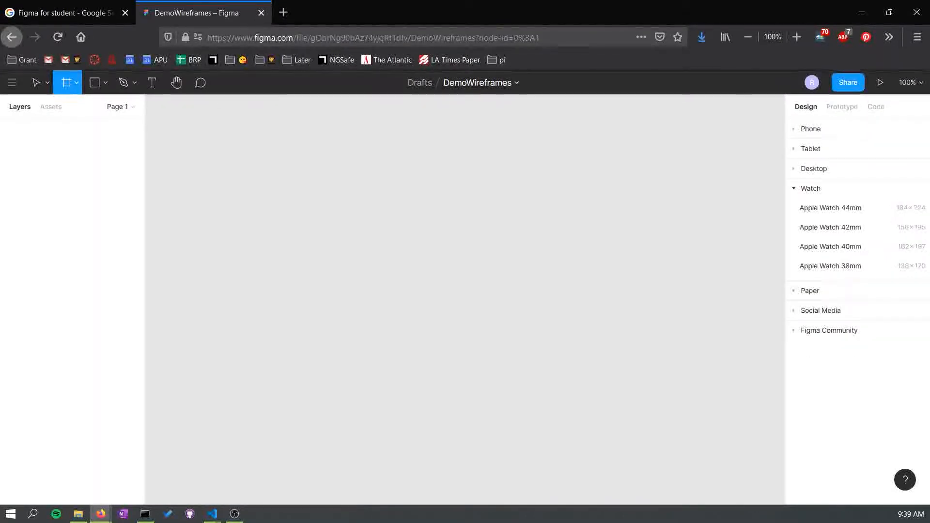
click(820, 311)
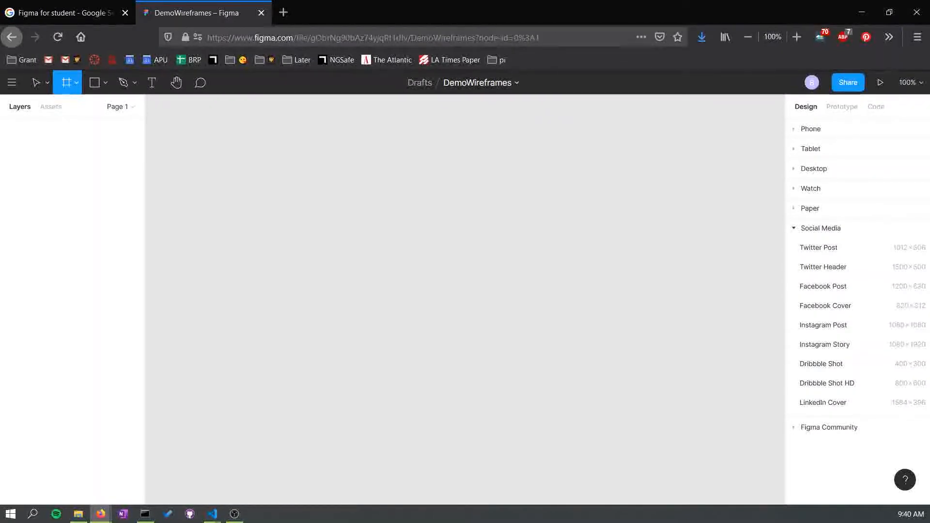
click(828, 427)
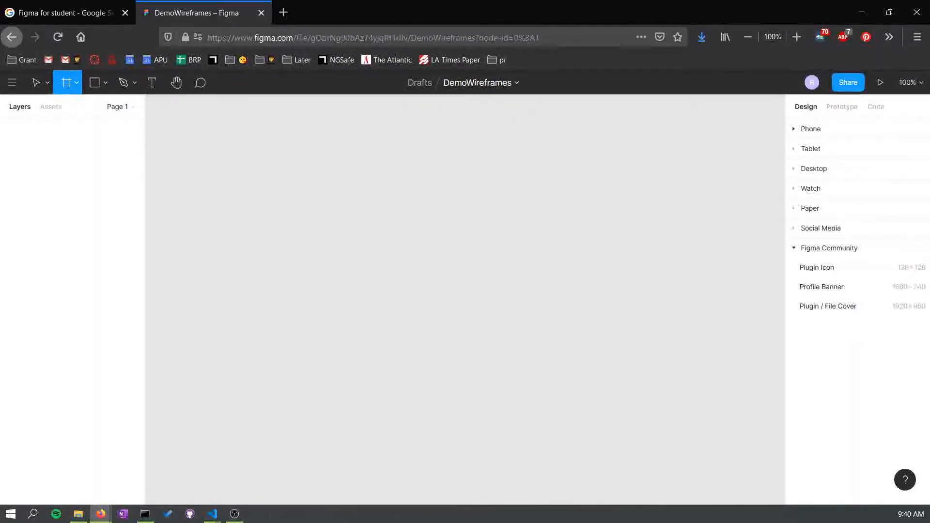
click(810, 128)
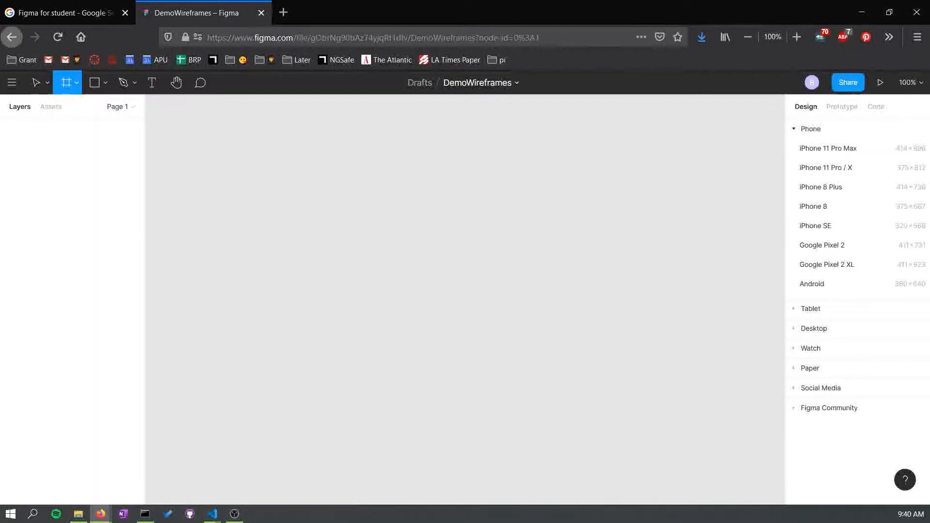
- Add an iPhone 11 Pro / X frame to the canvas and rename it Login
click(826, 168)
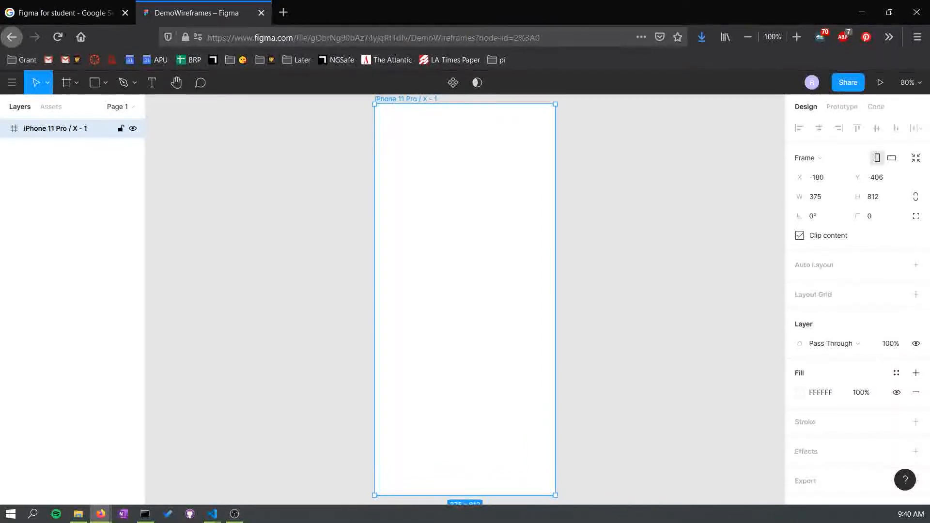
double_click(55, 128)
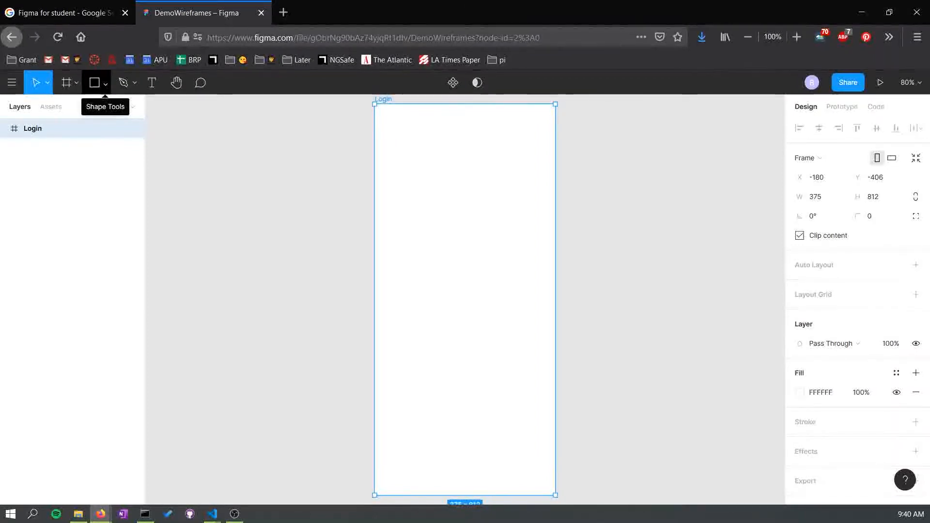
- Draw a rectangle about 184 × 51 inside the Login frame with the Rectangle tool
click(105, 83)
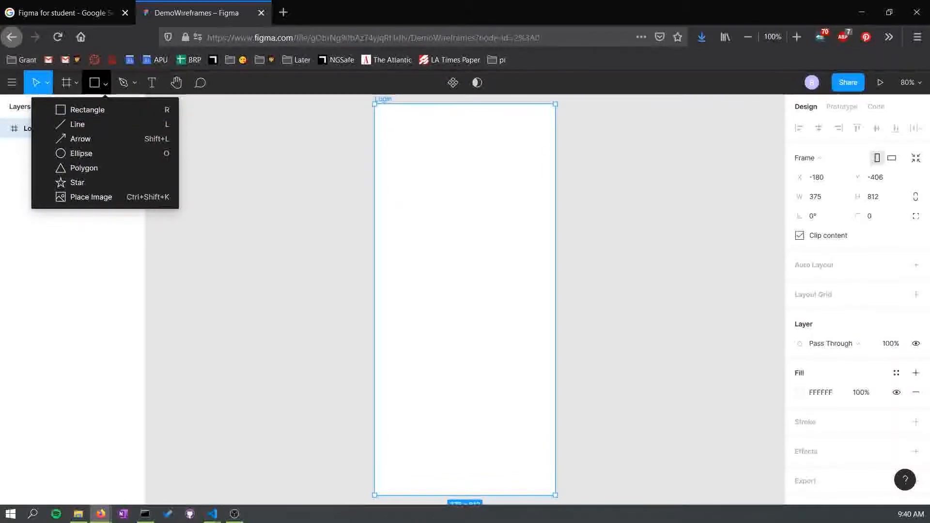
click(105, 84)
click(105, 83)
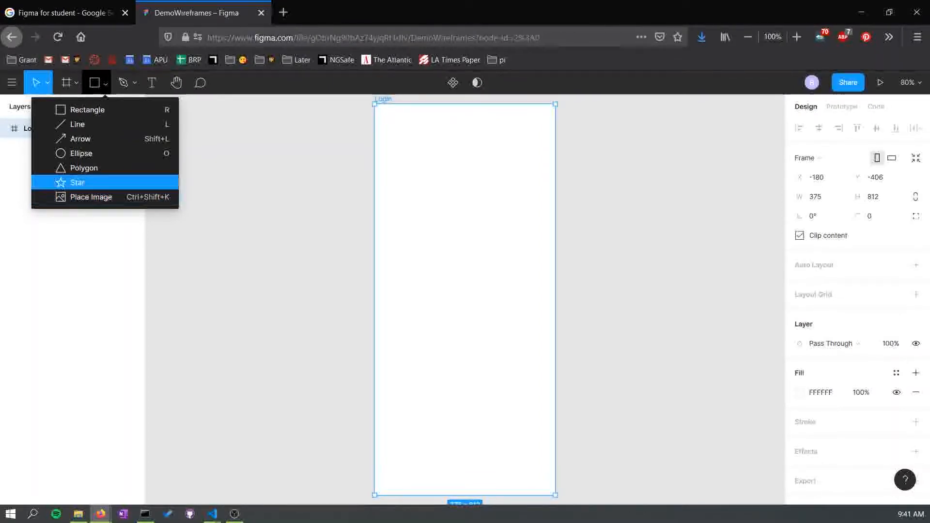
click(88, 110)
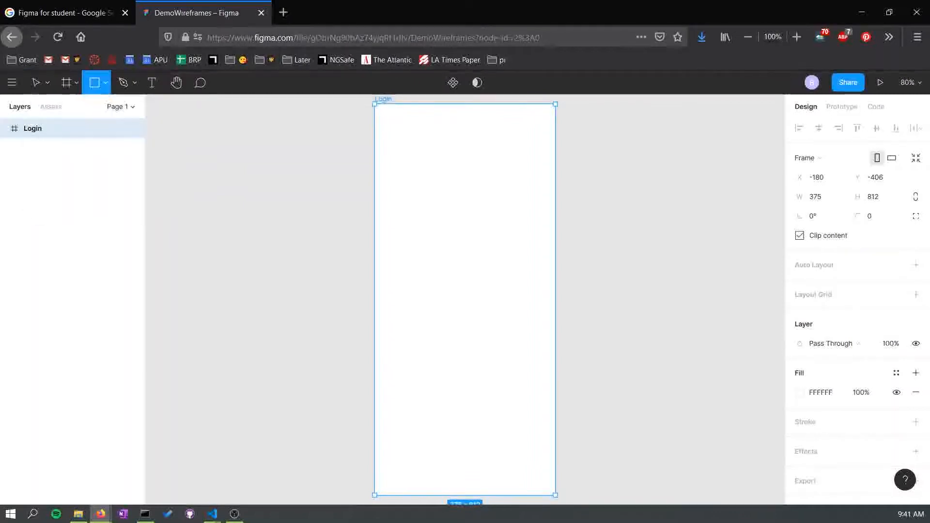
drag(425, 237, 514, 261)
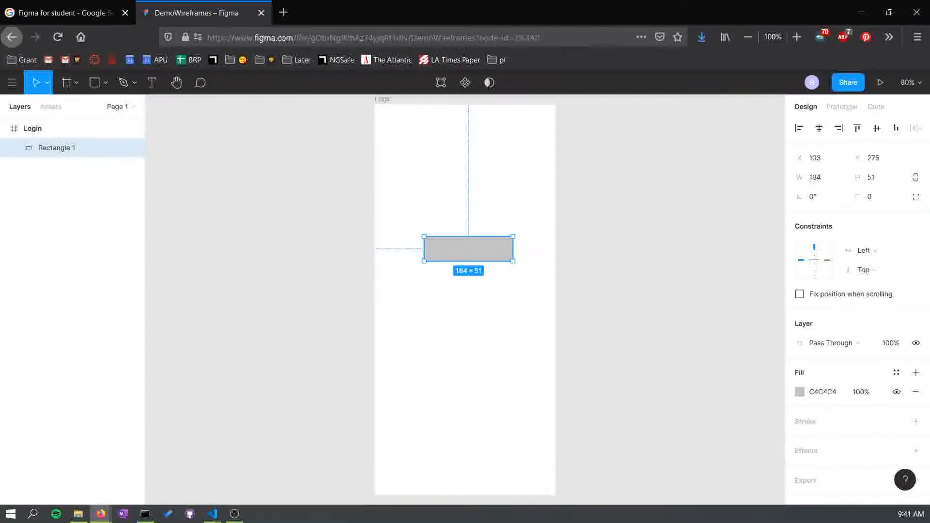
- Move the rectangle to be horizontally centred in the frame, at about X 96, Y 315
drag(469, 249, 465, 268)
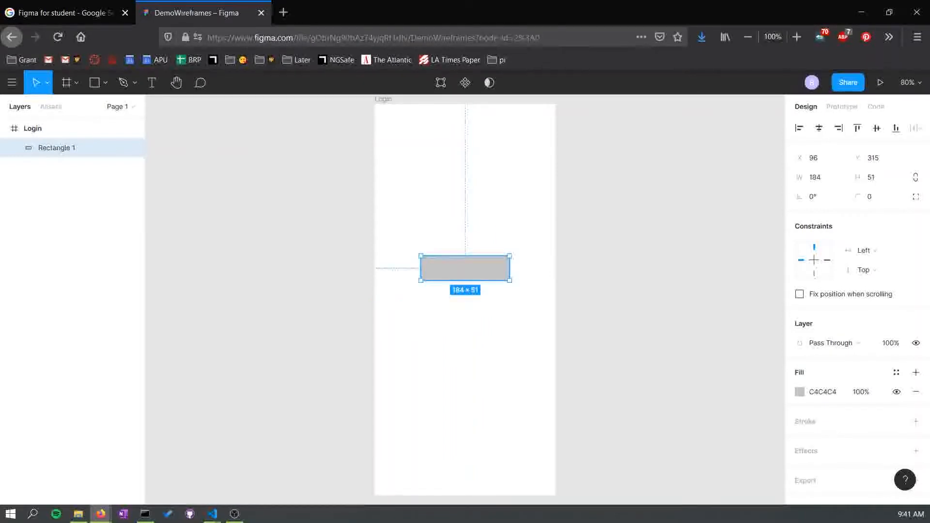
key(Escape)
click(466, 268)
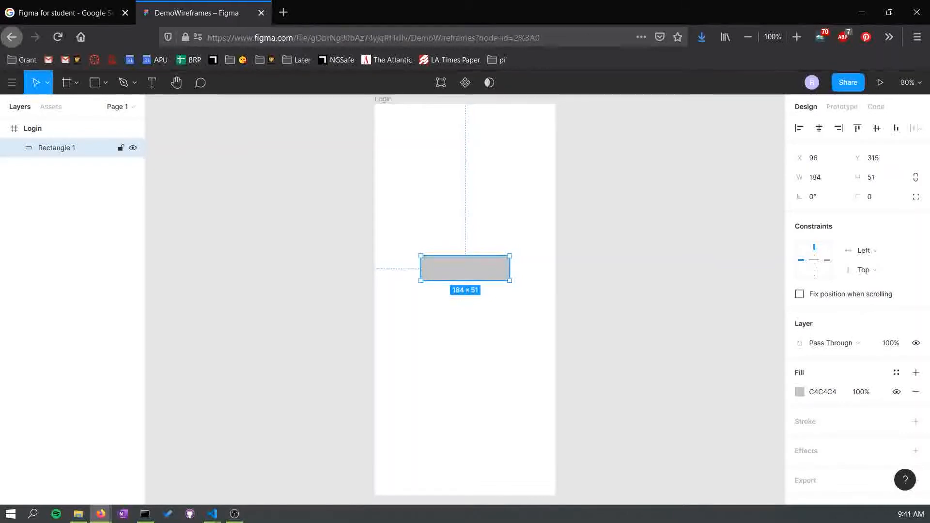
- Set the rectangle's corner radius to 10
click(872, 196)
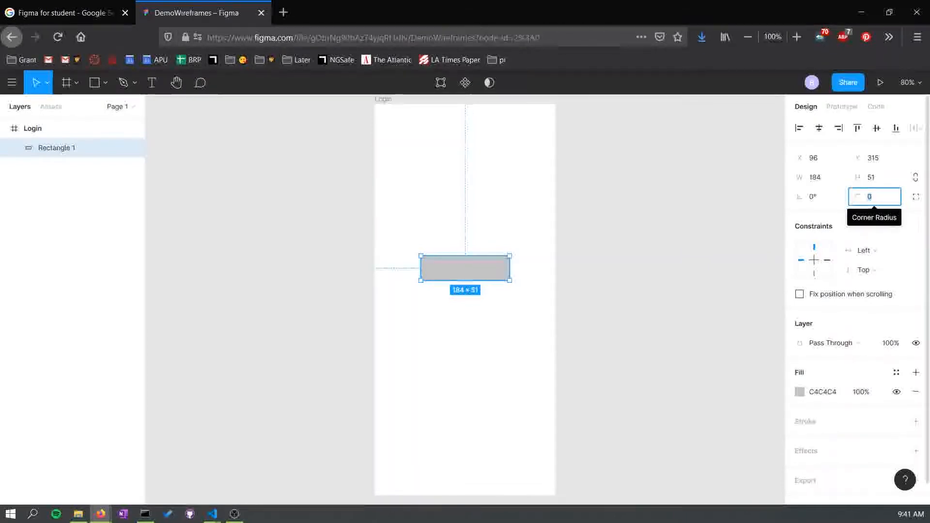
text(4)
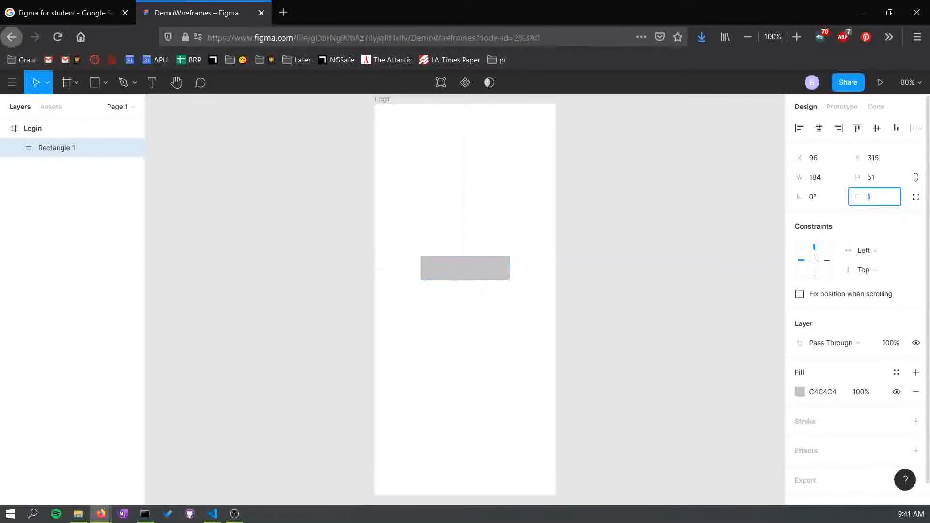
key(Up)
key(Up)
key(Up)
key(Up)
key(Up)
key(Up)
key(Up)
key(Up)
key(Up)
key(Up)
key(Up)
key(Up)
key(Up)
key(Up)
key(Up)
key(Up)
key(Up)
key(Up)
key(Up)
key(Up)
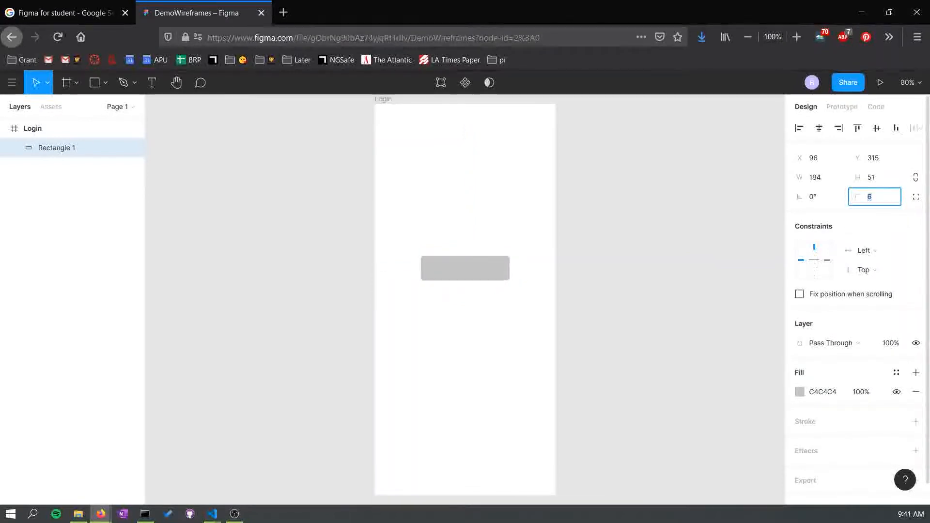
key(Up)
key(Up)
key(Up)
key(Up)
key(Up)
key(Up)
key(Up)
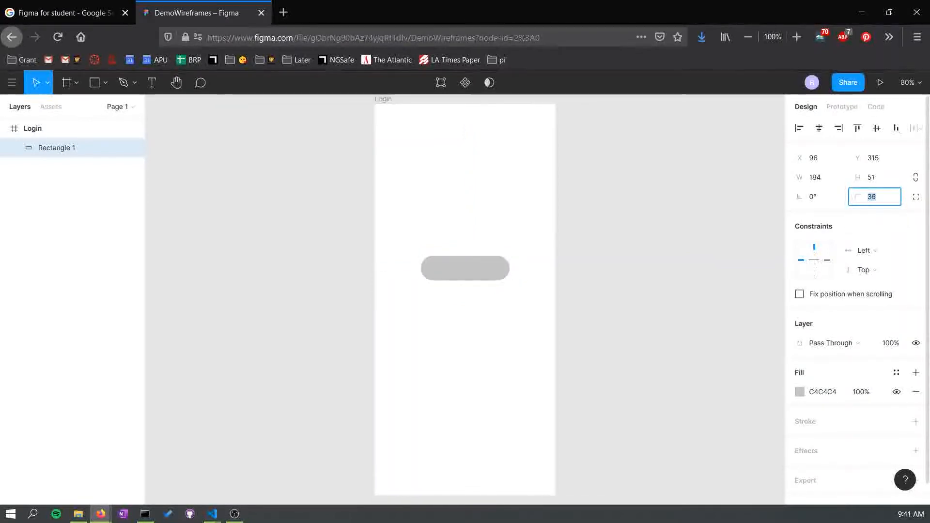
key(Down)
key(Down)
key(Down)
key(Down)
key(Down)
key(Down)
key(Down)
key(Down)
key(Down)
key(Down)
key(Down)
key(Down)
key(Down)
key(Down)
key(Down)
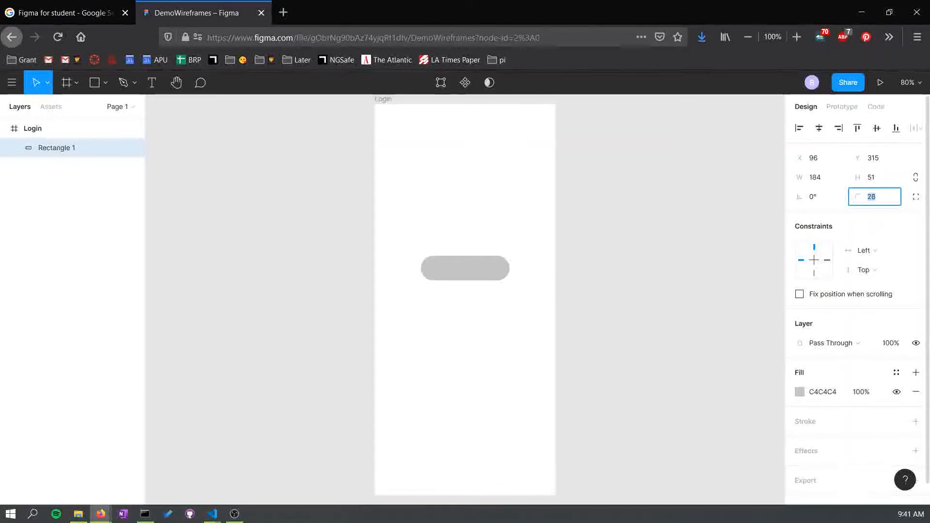
key(Down)
key(Down)
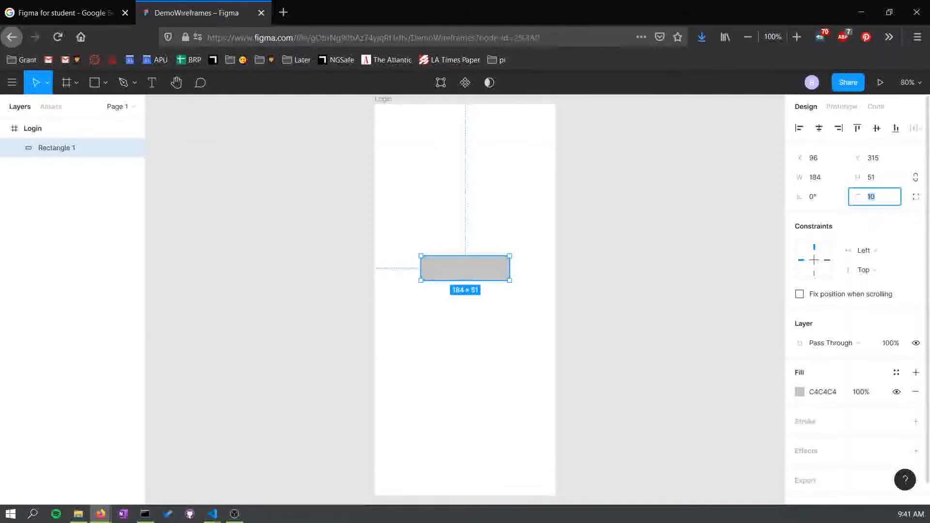
key(Escape)
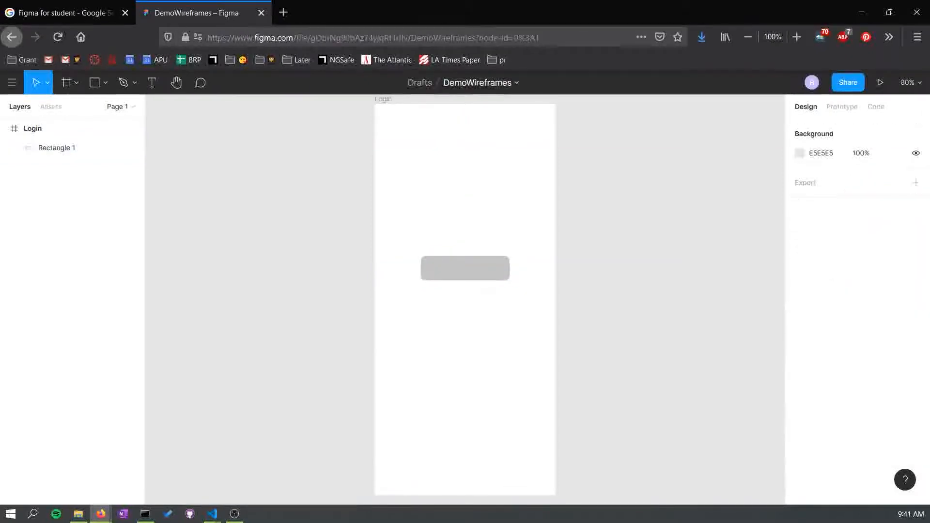
- Change the rectangle's fill colour to light blue 87A9FF
click(77, 148)
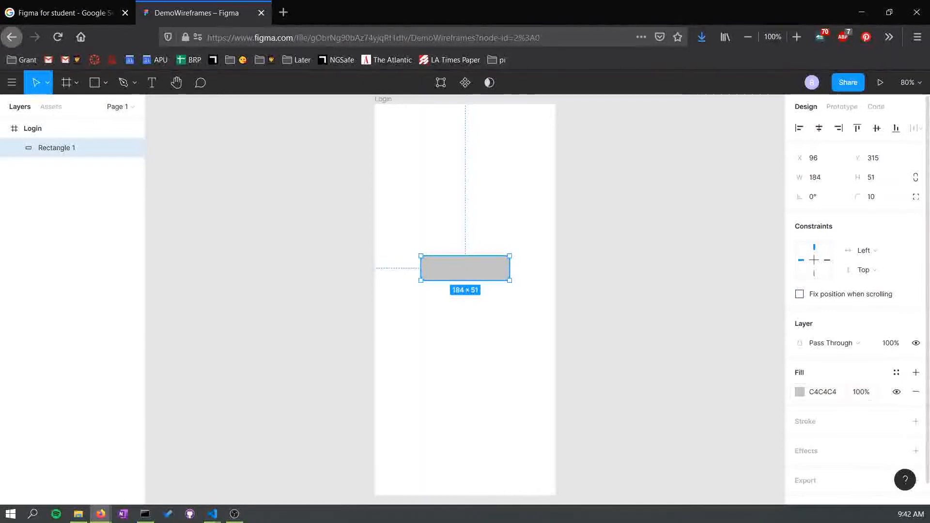
click(800, 392)
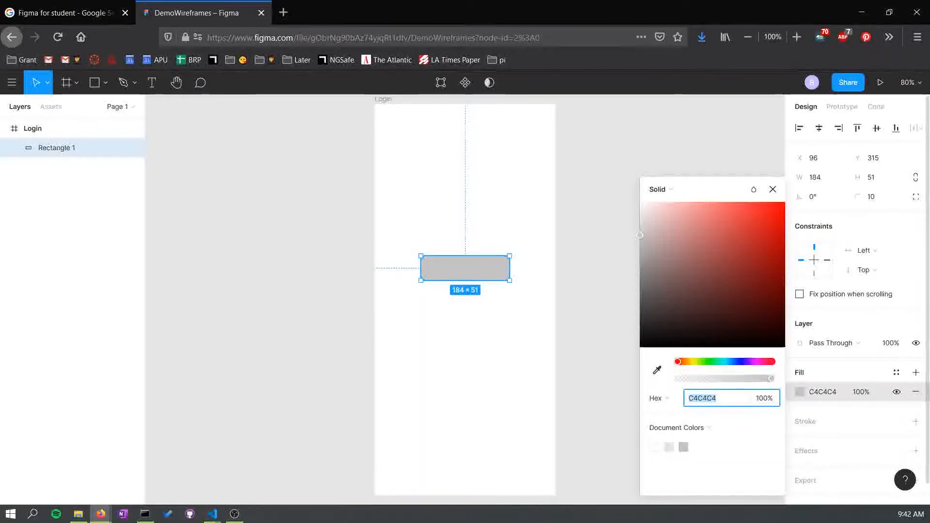
click(736, 362)
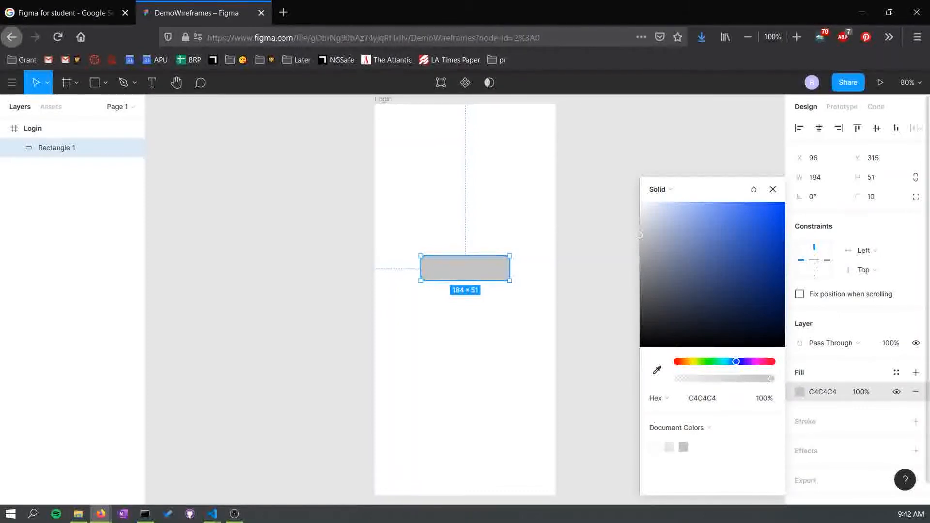
drag(641, 236, 701, 202)
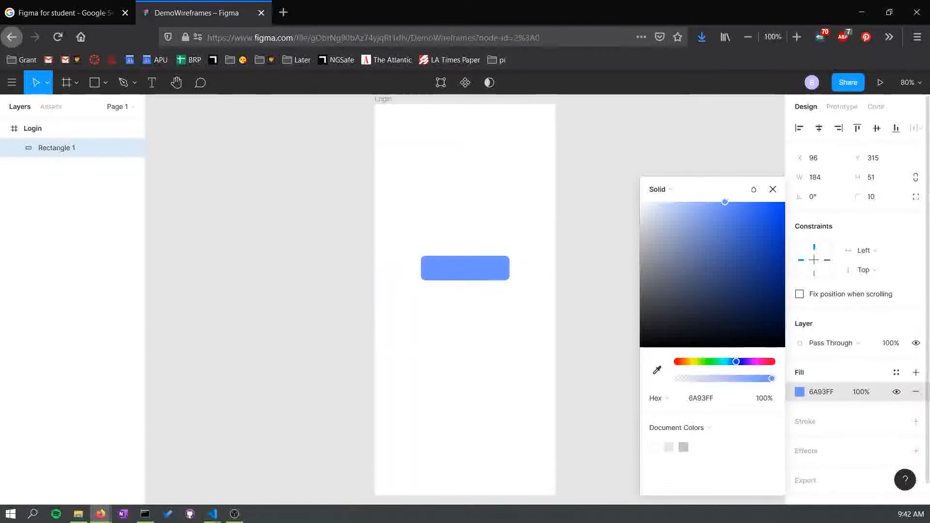
drag(701, 202, 708, 202)
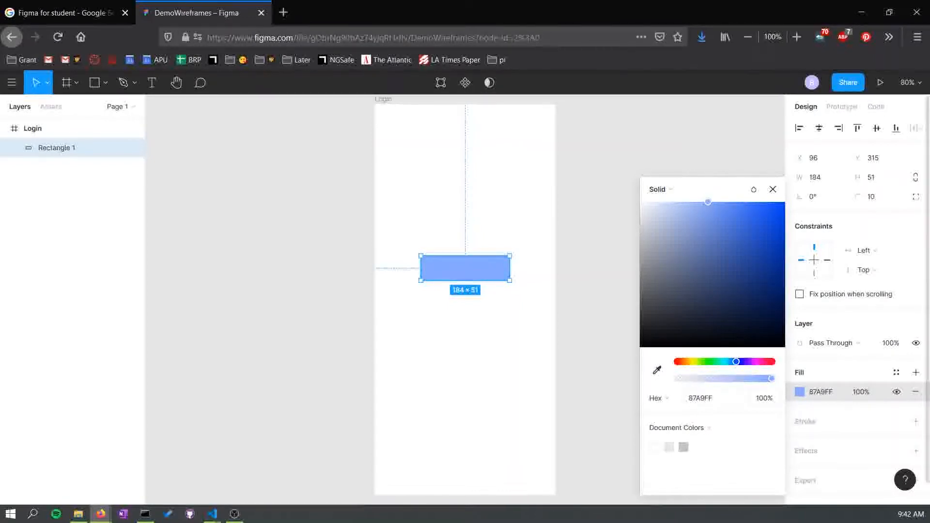
mouse_move(771, 378)
mouse_down()
mouse_move(684, 378)
mouse_move(773, 379)
mouse_up()
click(711, 428)
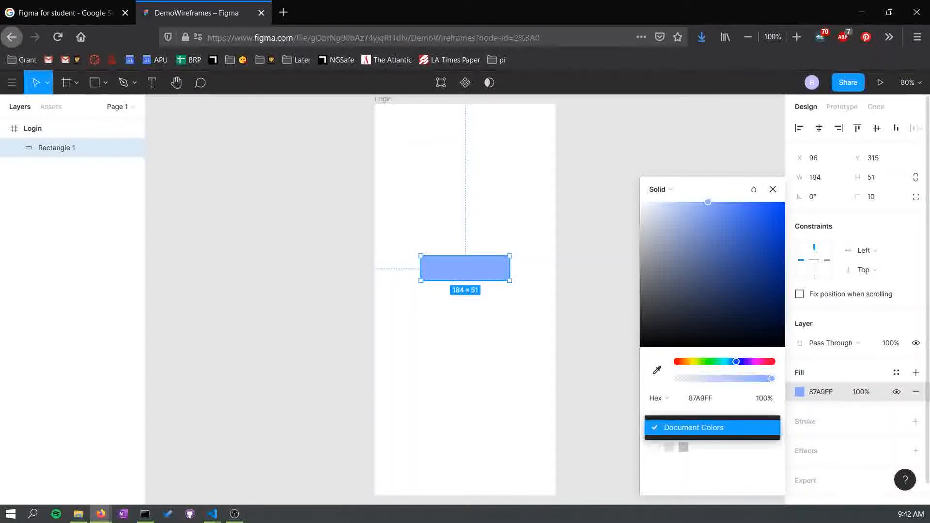
click(711, 428)
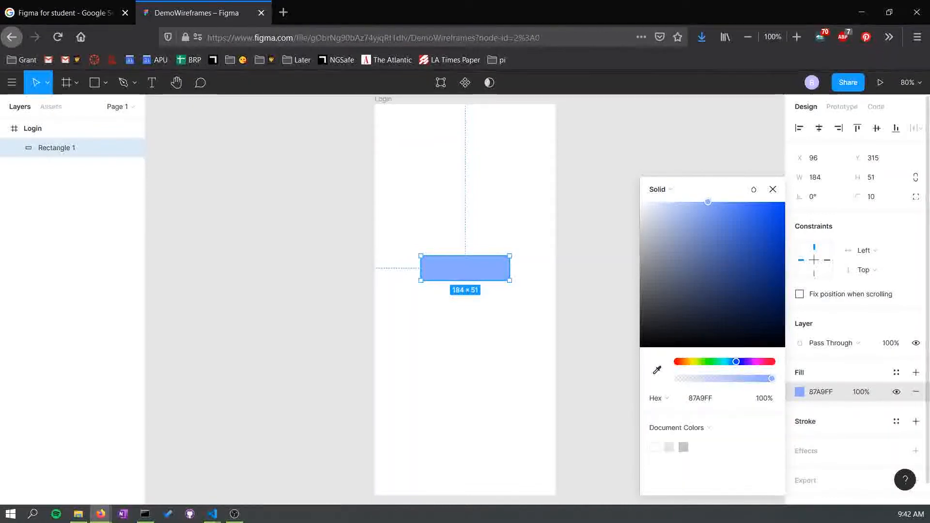
- Try adding a black stroke to the rectangle and adjusting its weight, and remove the stroke again
click(915, 421)
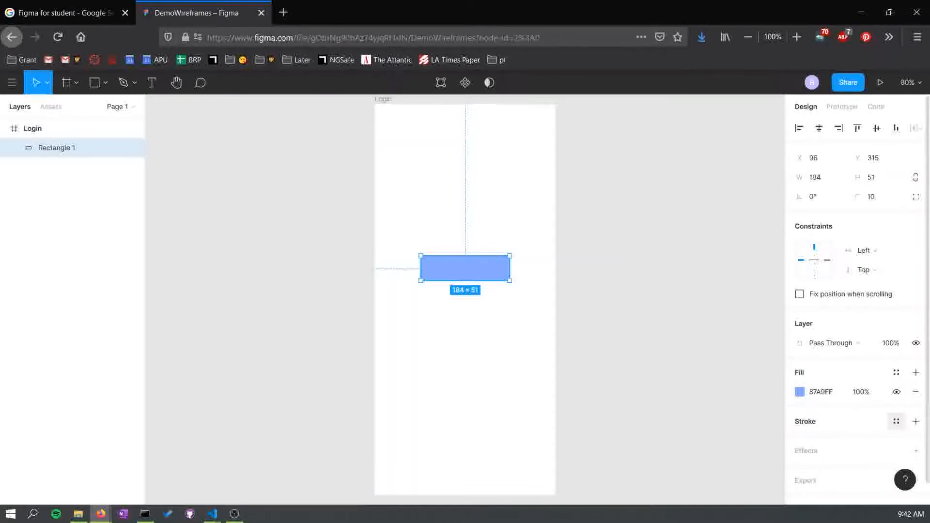
click(916, 421)
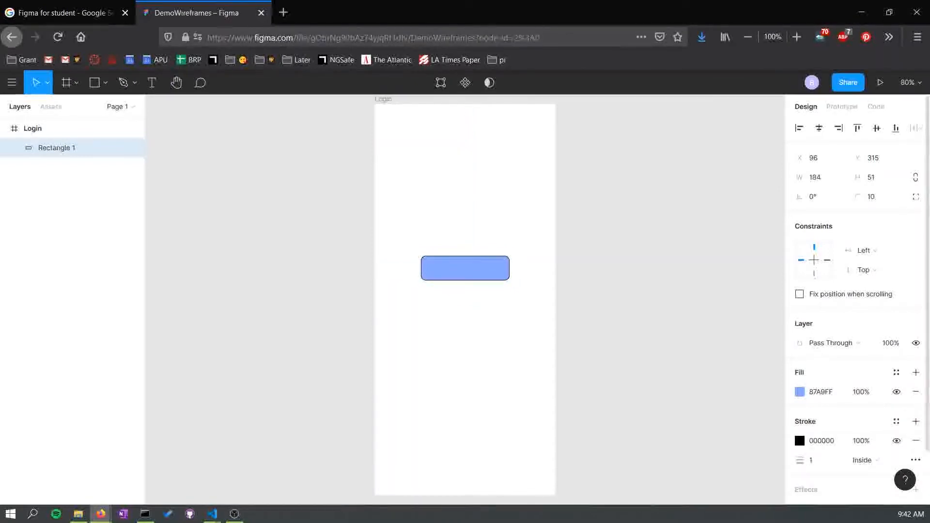
scroll(915, 421, down, 2)
mouse_move(817, 402)
mouse_down()
mouse_move(809, 408)
mouse_move(830, 409)
mouse_move(740, 414)
mouse_up()
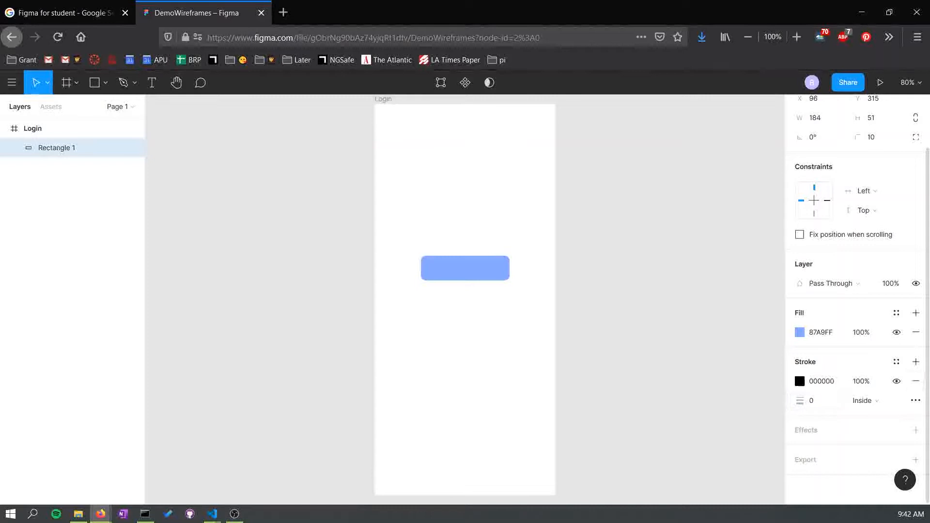
click(915, 381)
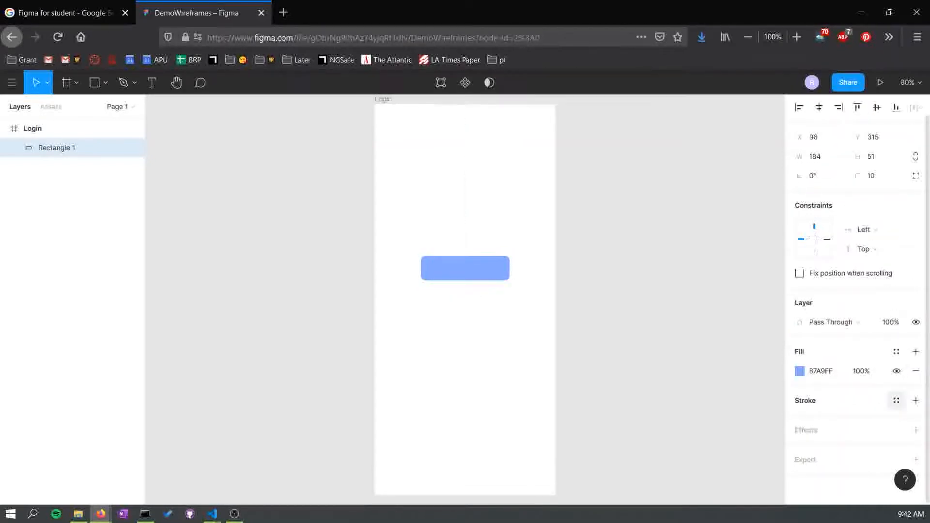
click(916, 400)
click(897, 420)
click(897, 420)
click(897, 420)
click(896, 420)
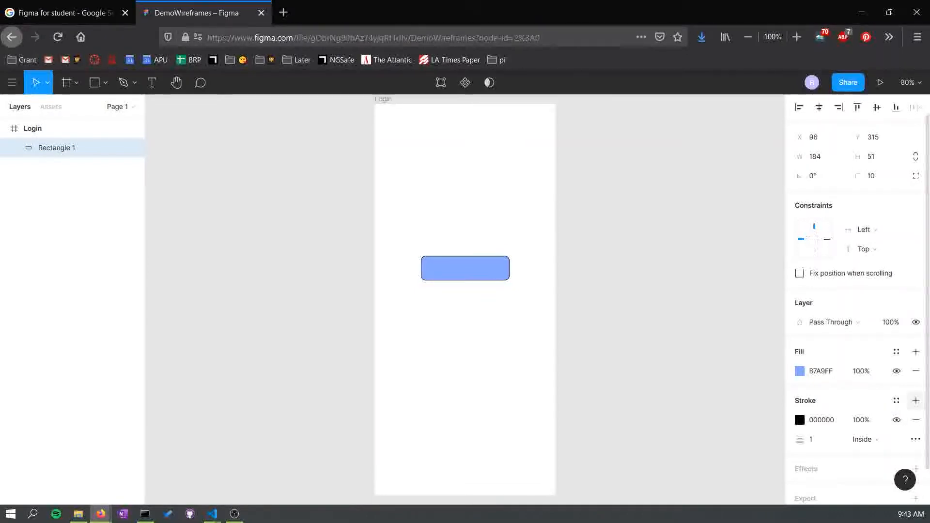
click(915, 419)
- Try Drop Shadow, Layer Blur, Background Blur and Inner Shadow effects on the rectangle, and remove the effect
click(915, 430)
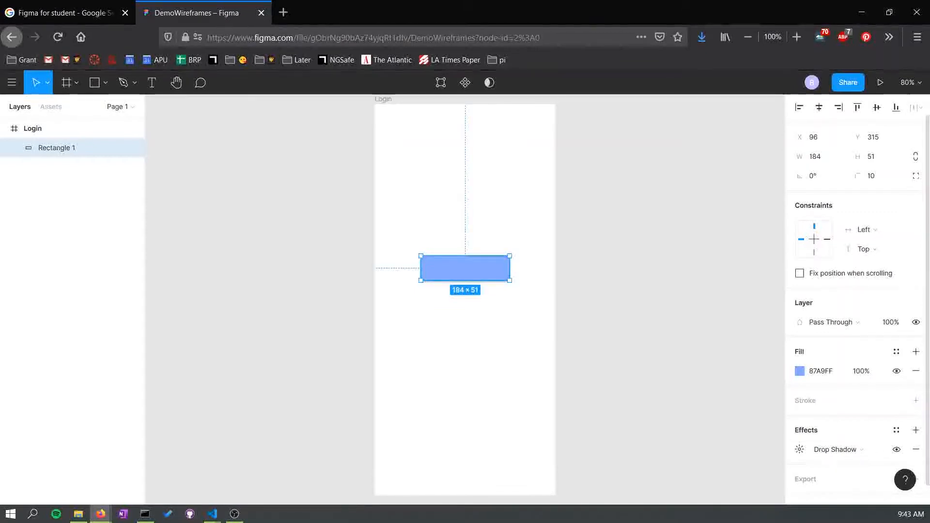
click(835, 450)
click(846, 464)
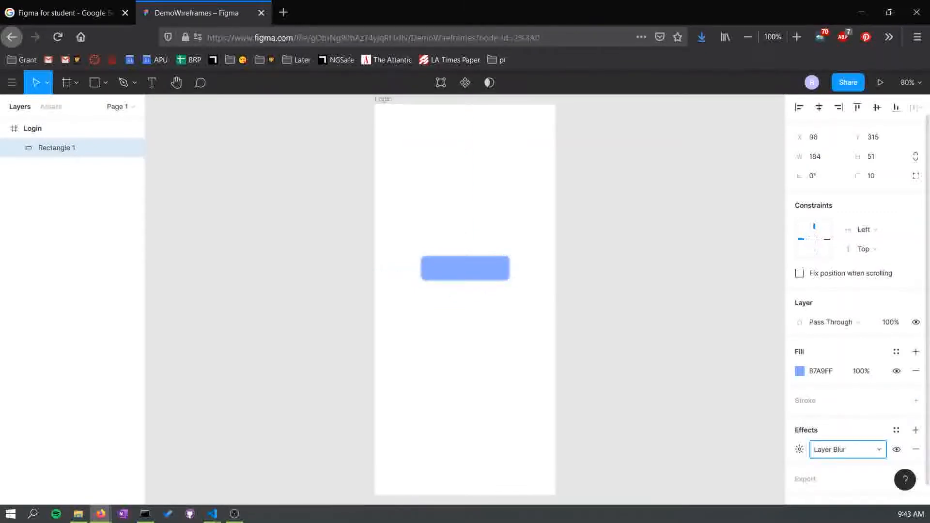
click(846, 449)
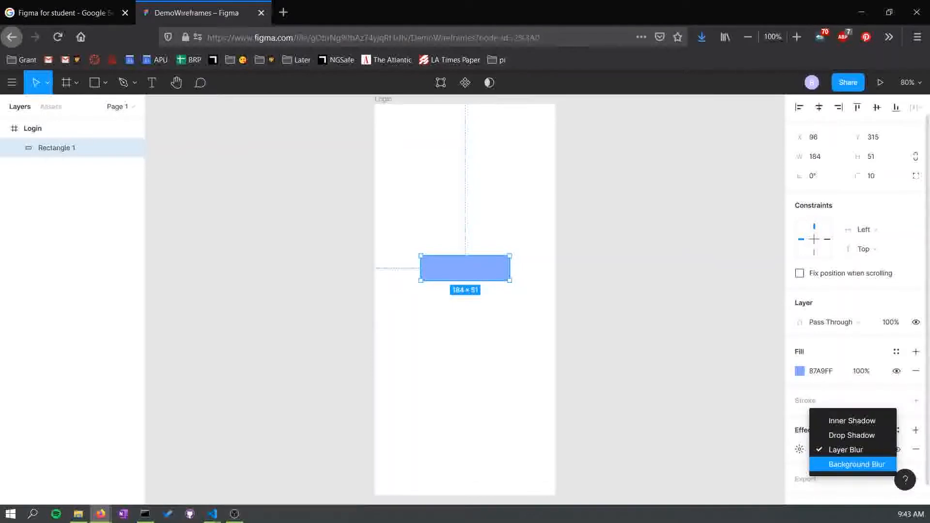
click(847, 463)
click(846, 449)
click(845, 433)
click(846, 450)
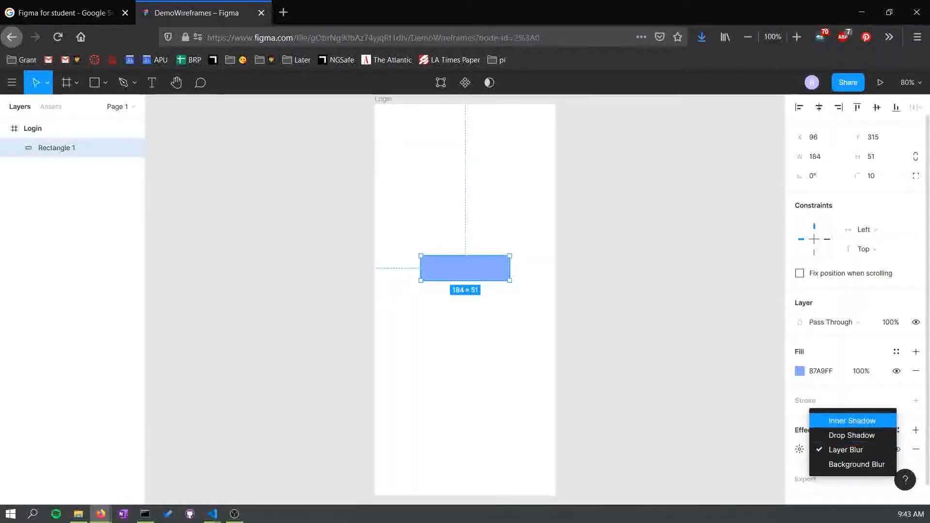
click(846, 419)
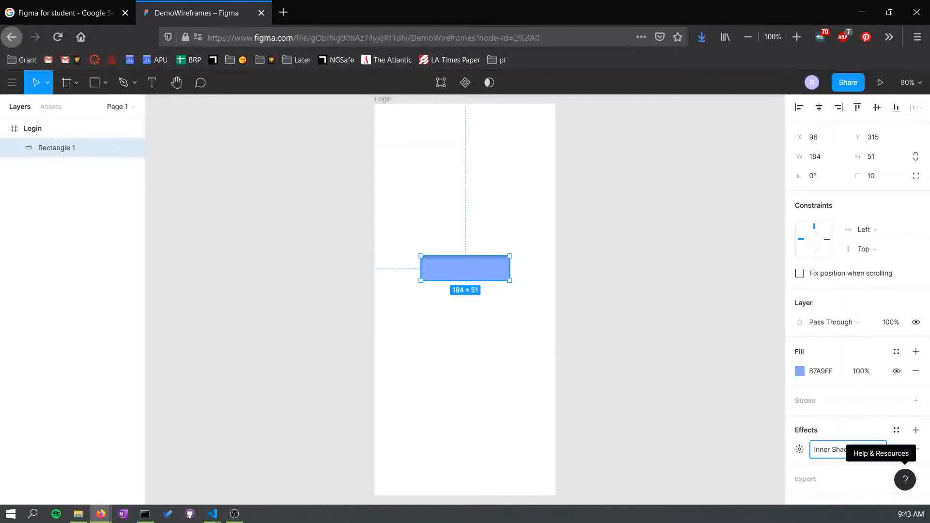
click(916, 449)
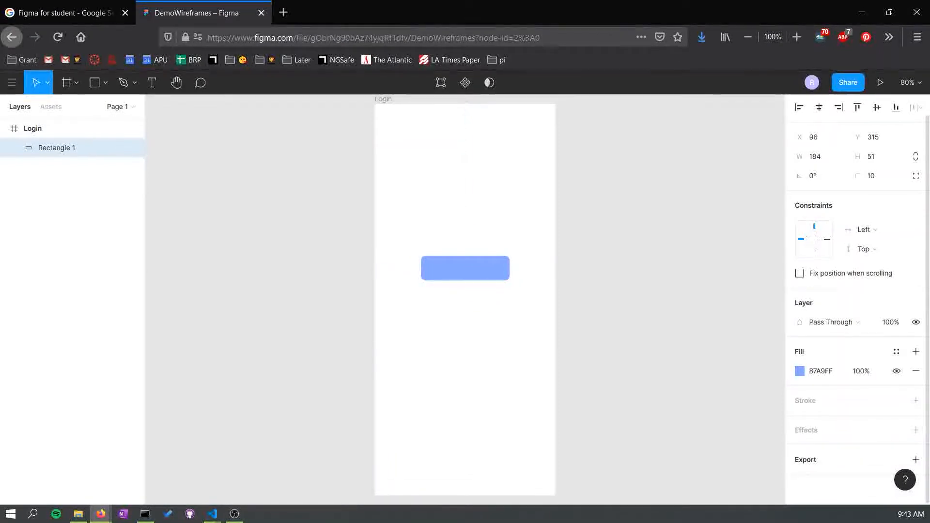
- Add a 1x PNG export setting to the rectangle and remove it again
click(916, 459)
scroll(916, 460, down, 3)
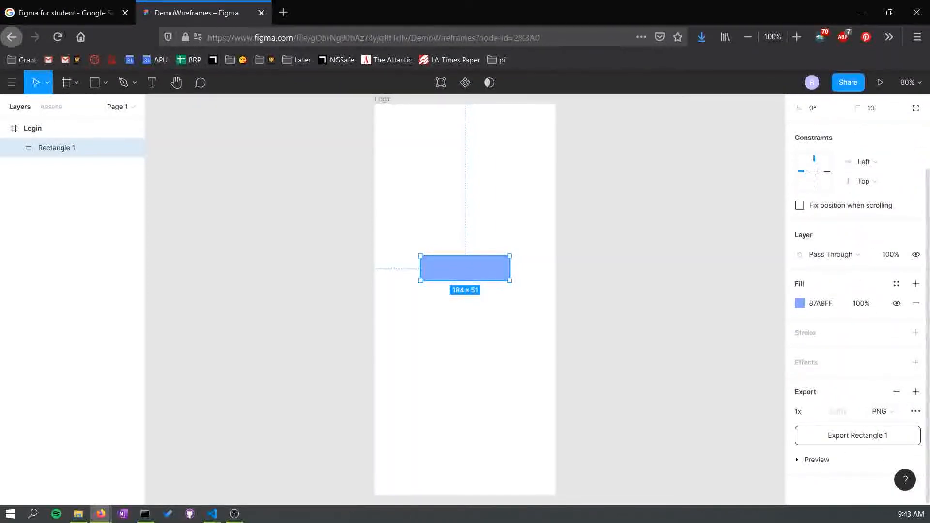
click(896, 392)
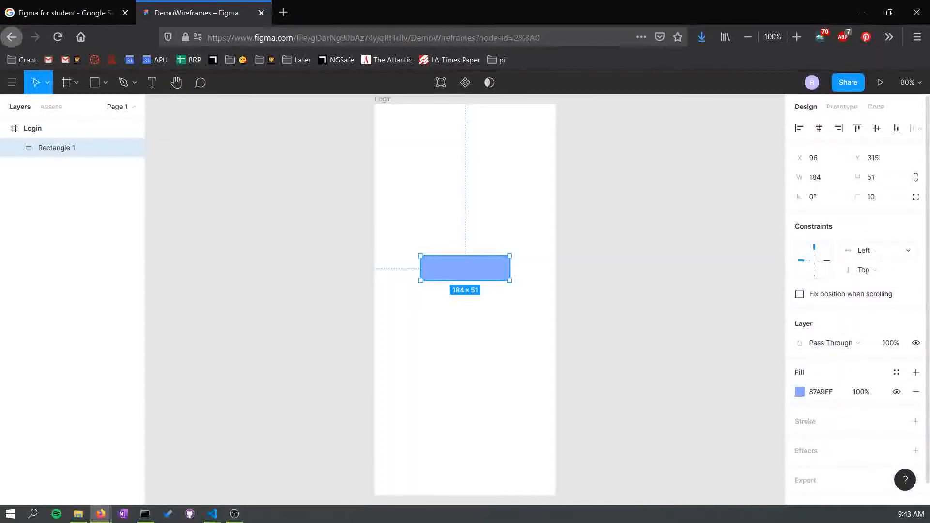
- Center the rectangle horizontally within the Login frame
click(901, 250)
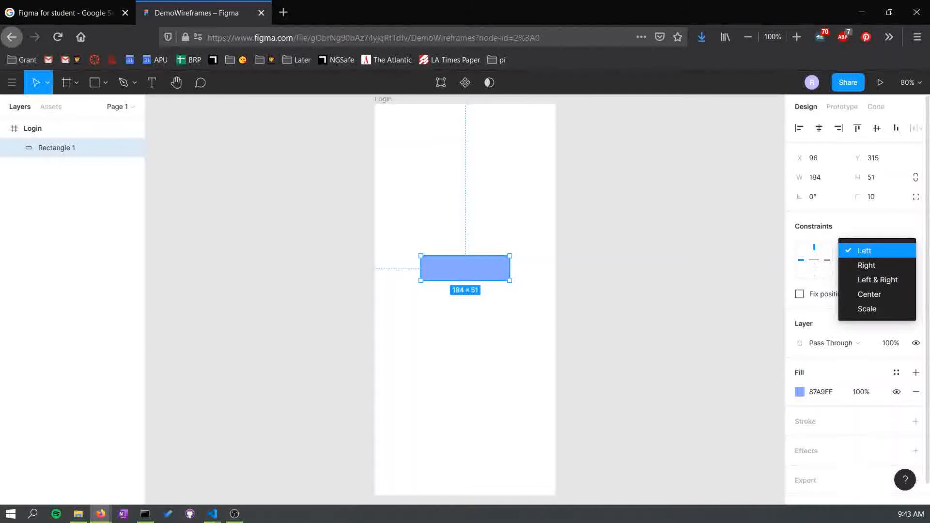
click(891, 250)
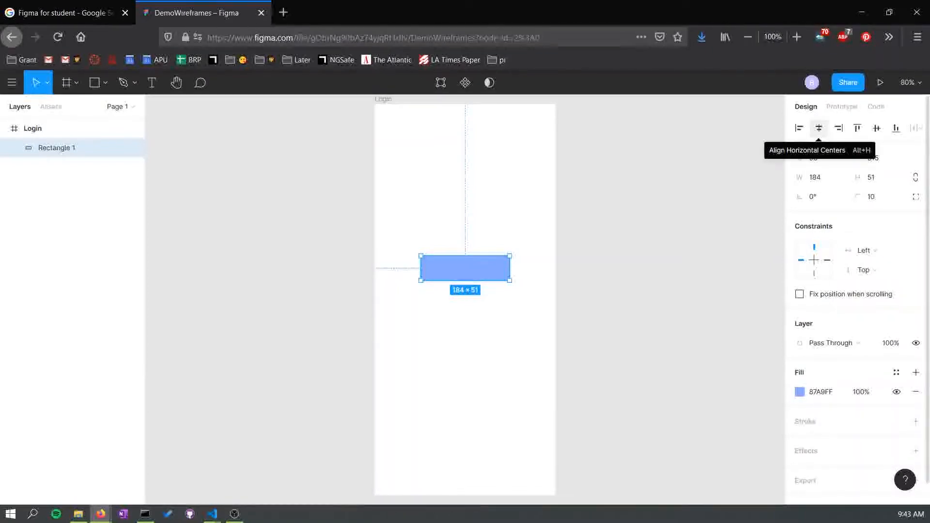
click(818, 128)
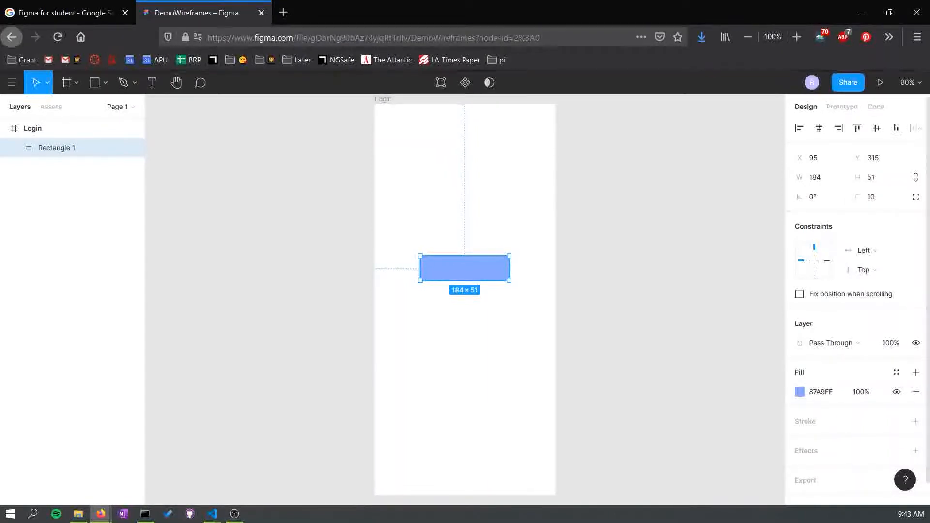
- Add a text box over the rectangle containing the word Username
key(t)
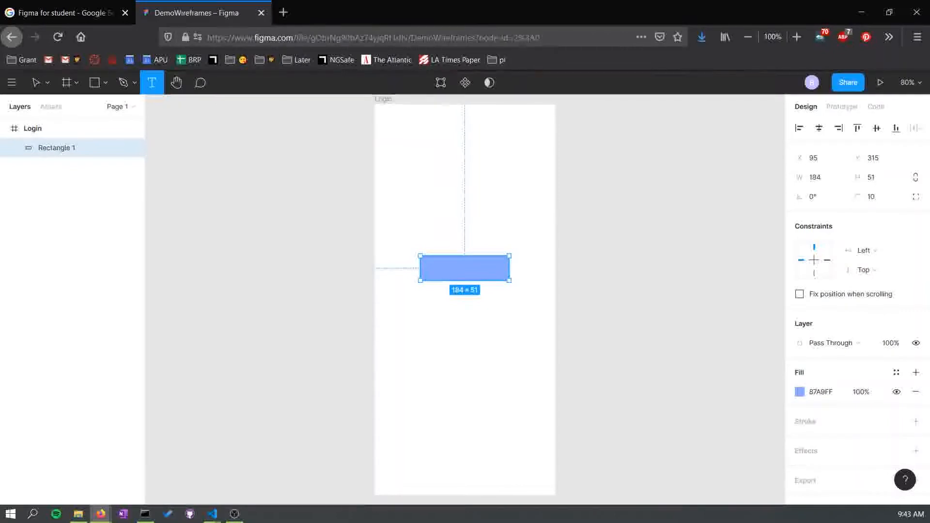
drag(422, 258, 508, 280)
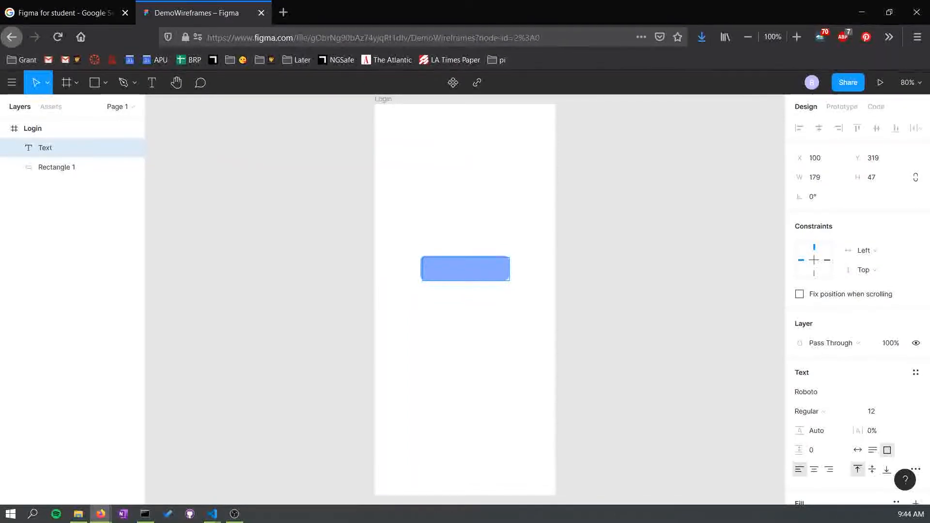
text(Username)
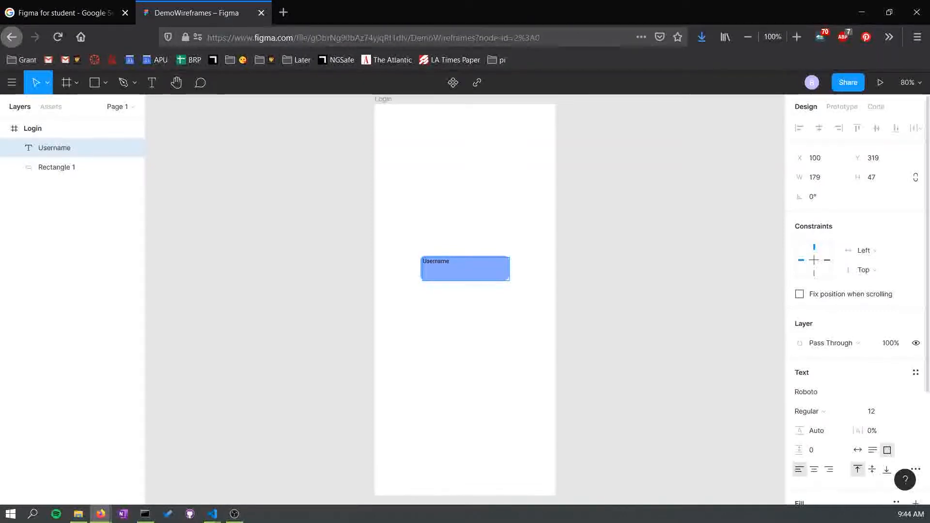
- Center-align the Username text and set its font size to 18
click(814, 470)
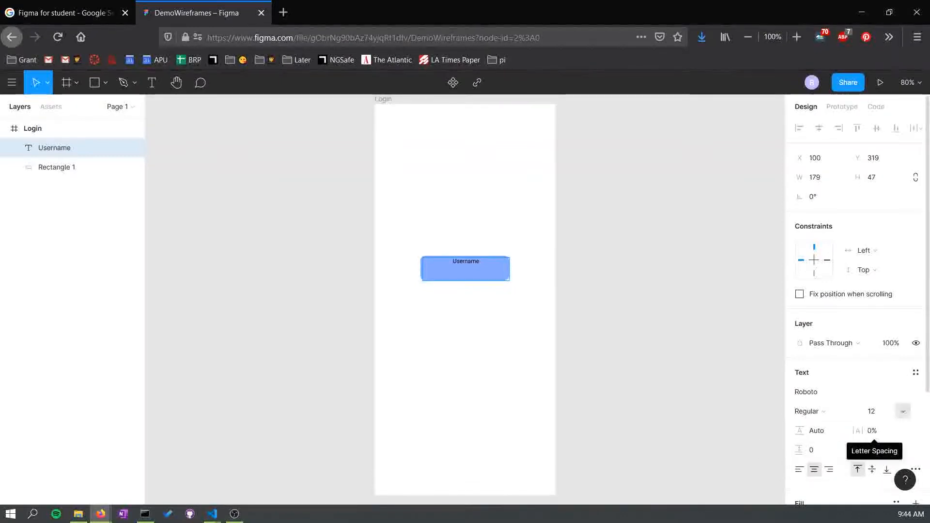
double_click(466, 262)
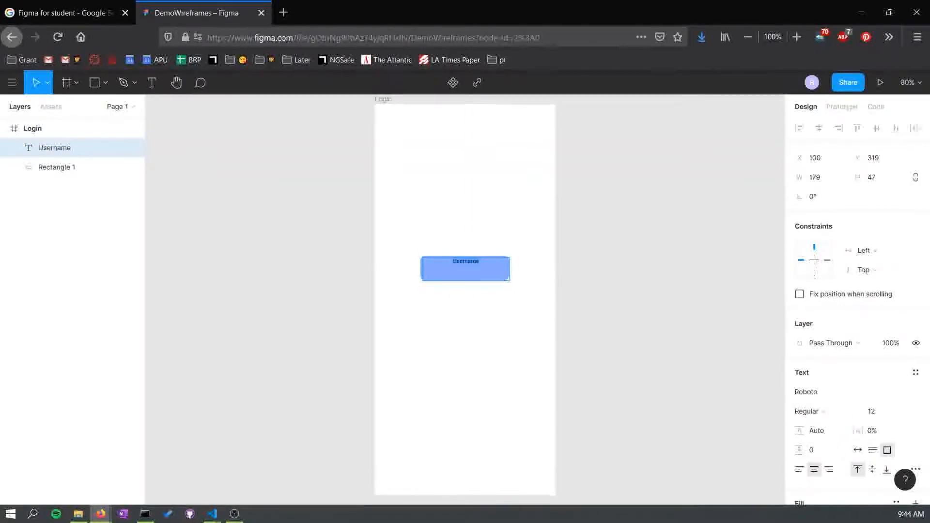
click(873, 411)
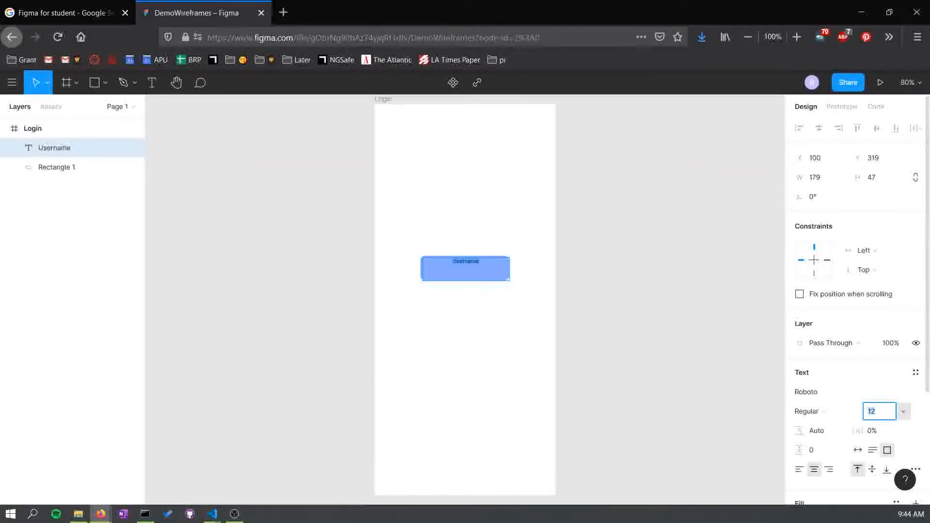
click(904, 412)
click(886, 372)
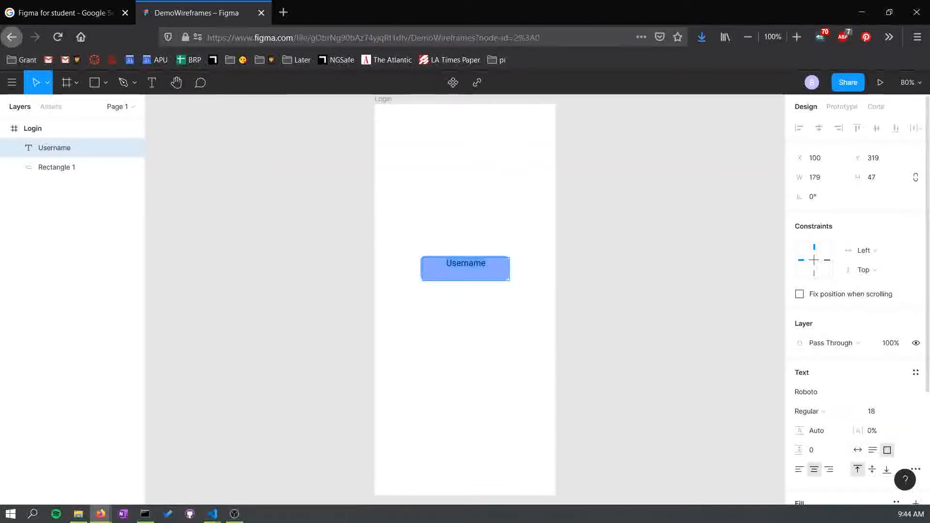
- Align the Username text to the vertical middle of its text box
scroll(857, 291, down, 1)
scroll(872, 353, down, 2)
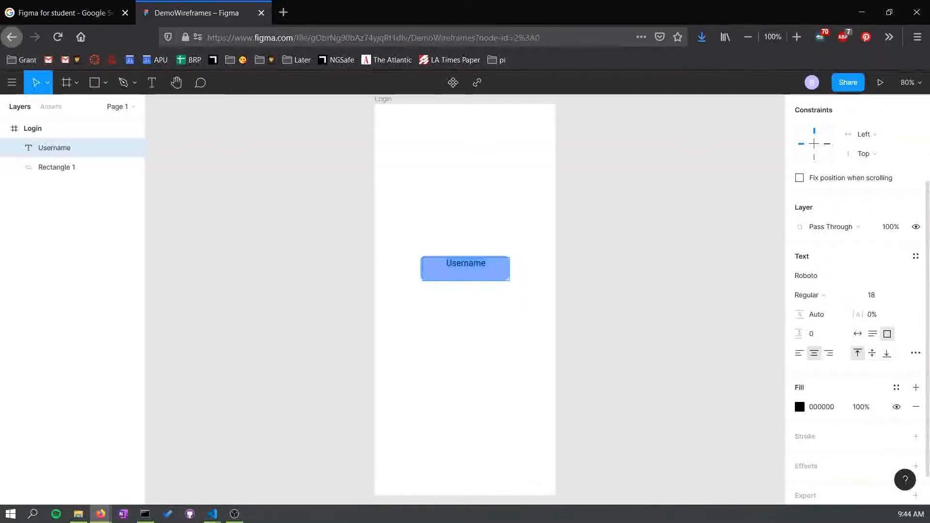
click(872, 354)
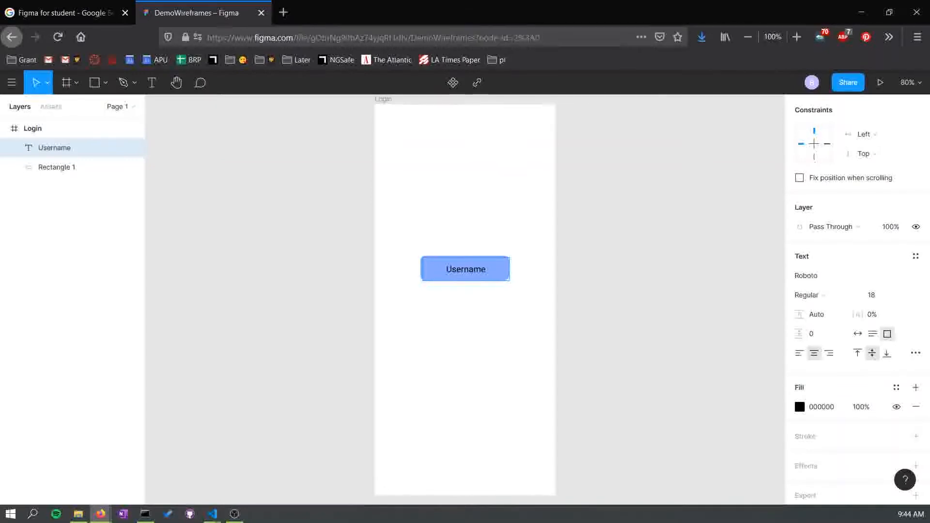
- Resize the text box to cover the whole rectangle, about 184 × 51
scroll(465, 284, up, 2)
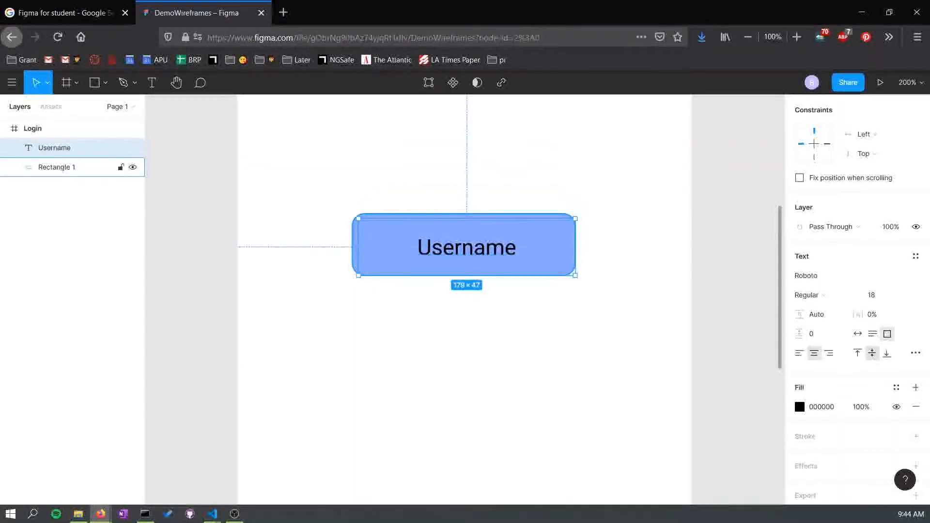
drag(466, 248, 460, 243)
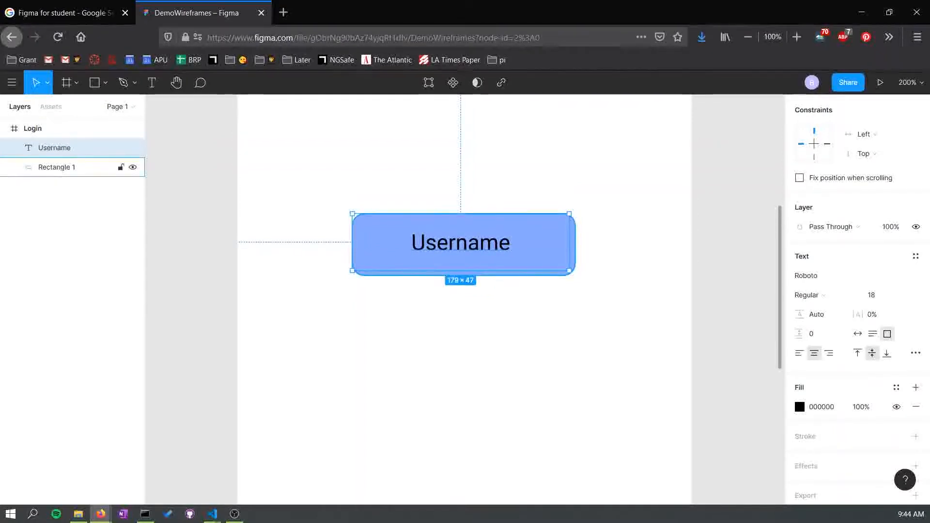
drag(569, 270, 575, 275)
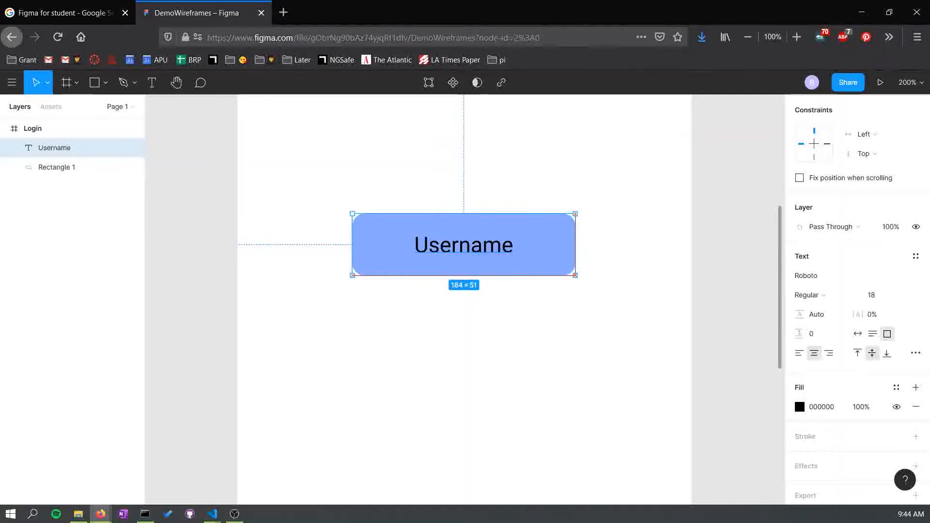
- Set the Username text colour to white FFFFFF
key(Return)
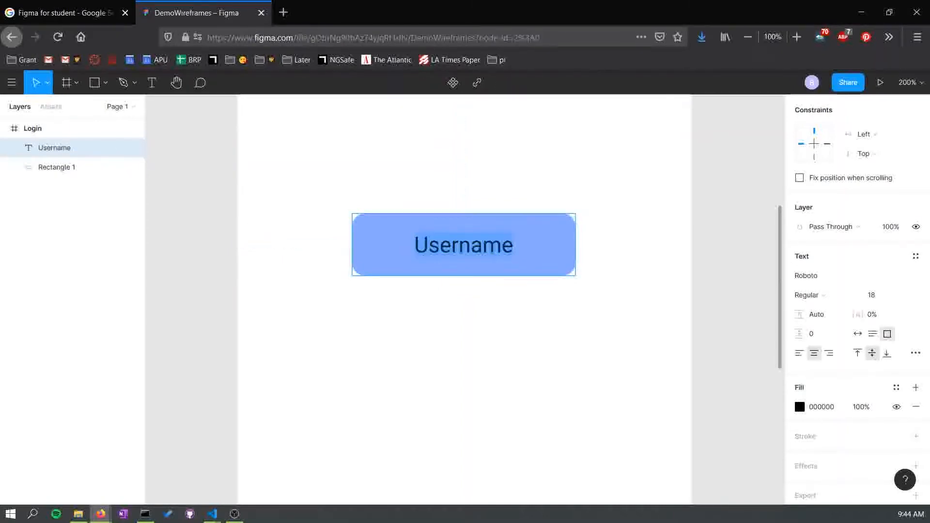
click(800, 407)
text(ffffff)
key(Return)
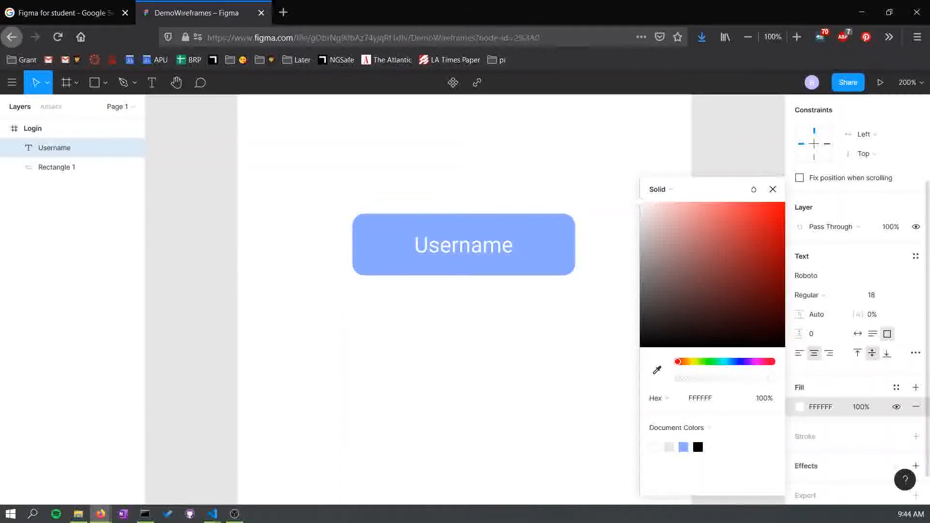
key(Escape)
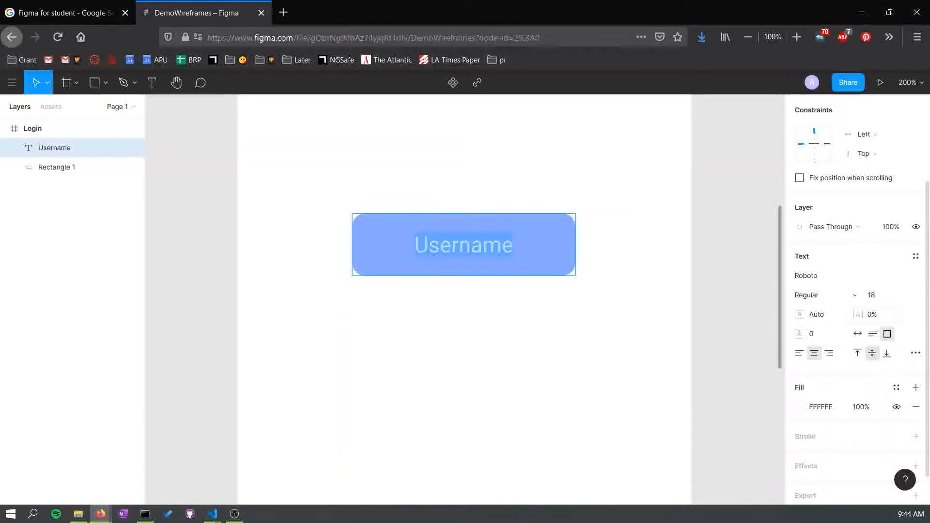
- Try Bold and Thin font weights on the Username text, then return it to Regular
click(824, 295)
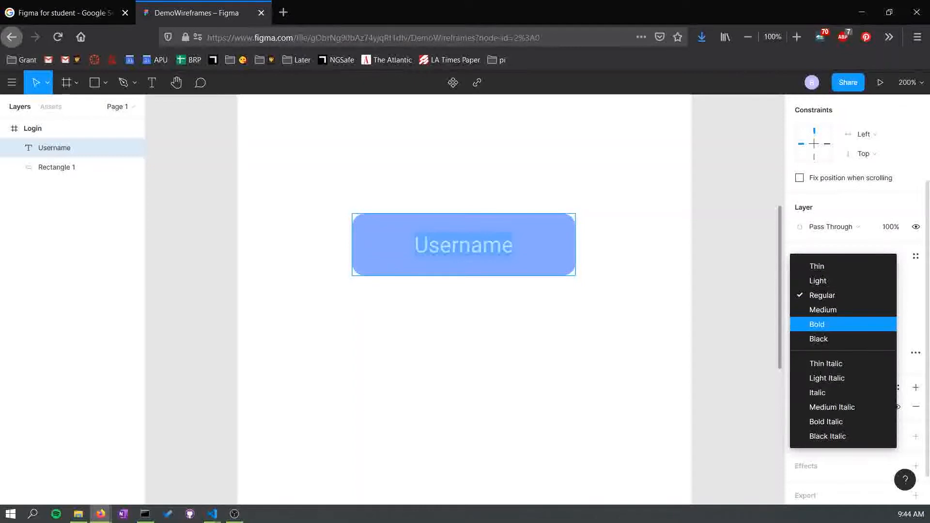
click(821, 328)
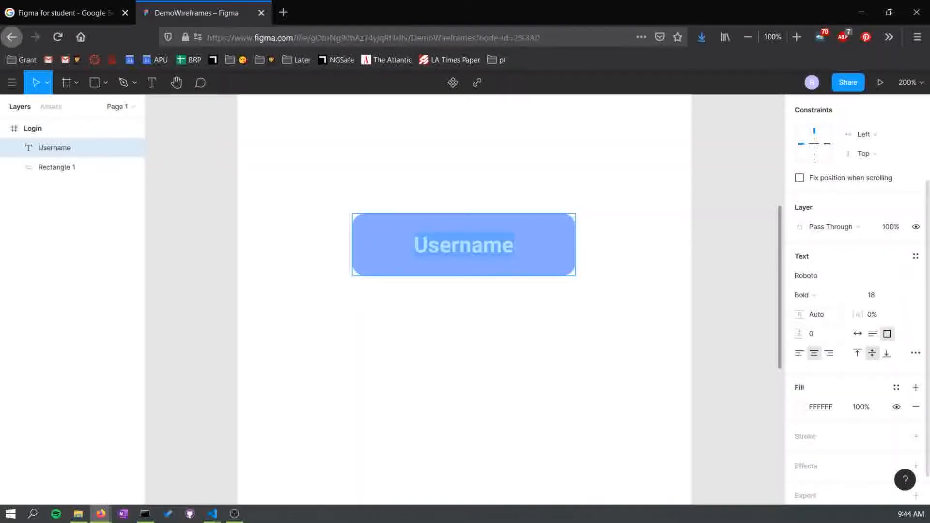
click(803, 295)
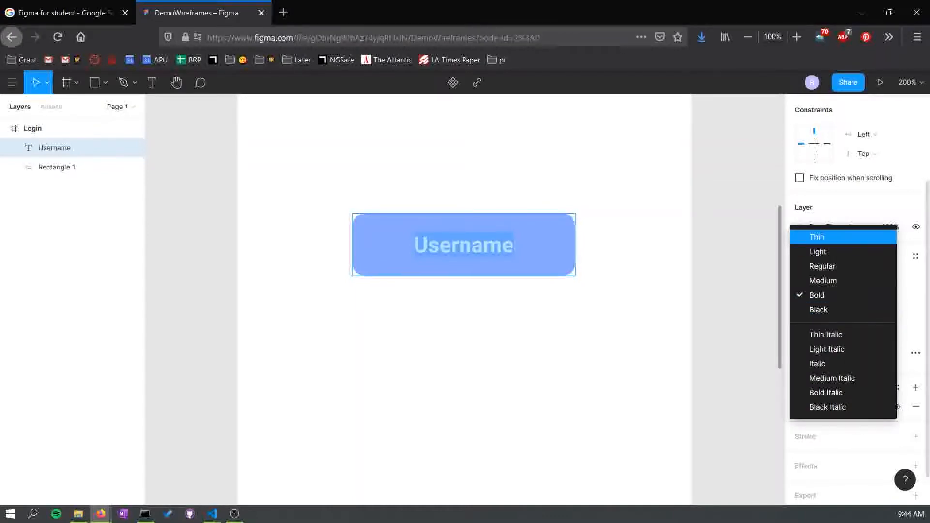
click(817, 237)
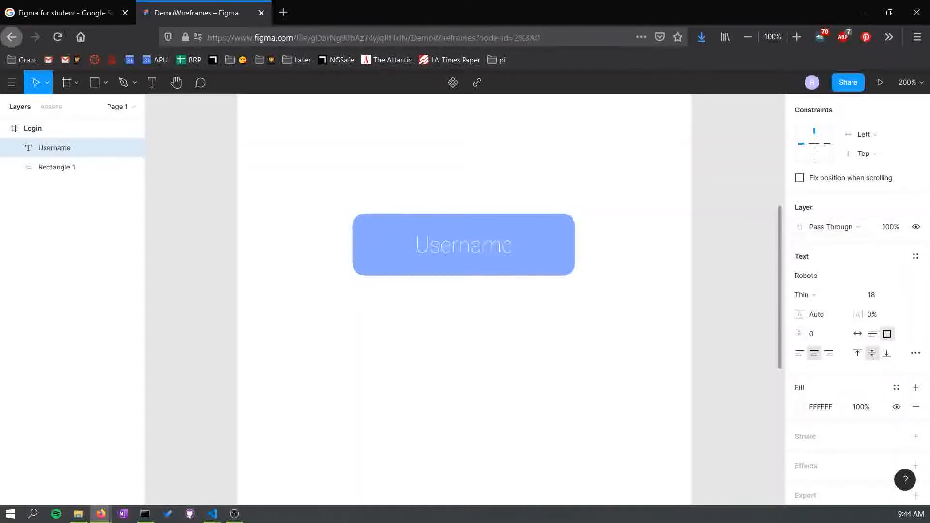
click(803, 295)
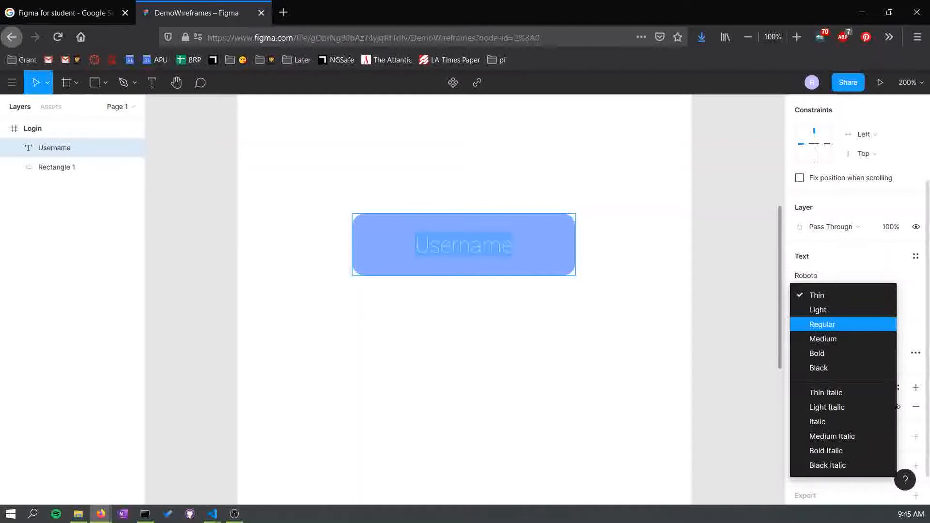
click(822, 325)
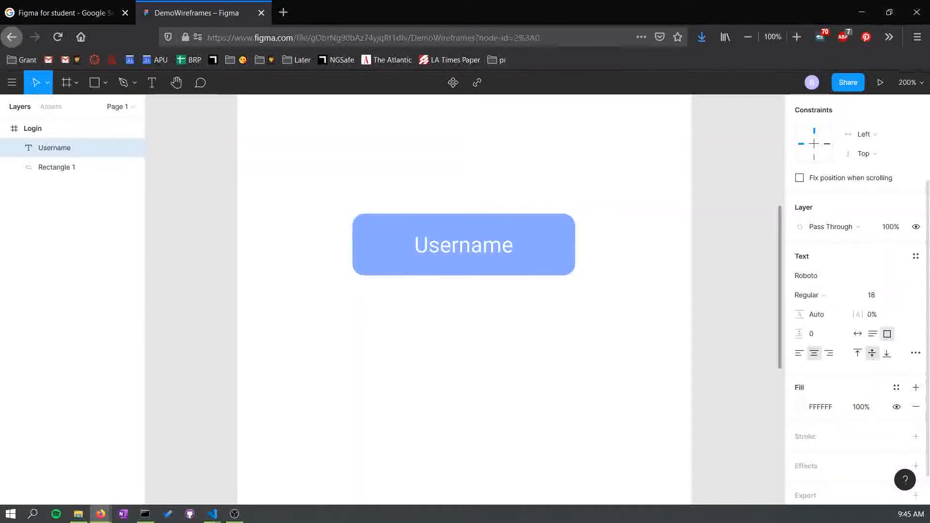
scroll(855, 291, down, 1)
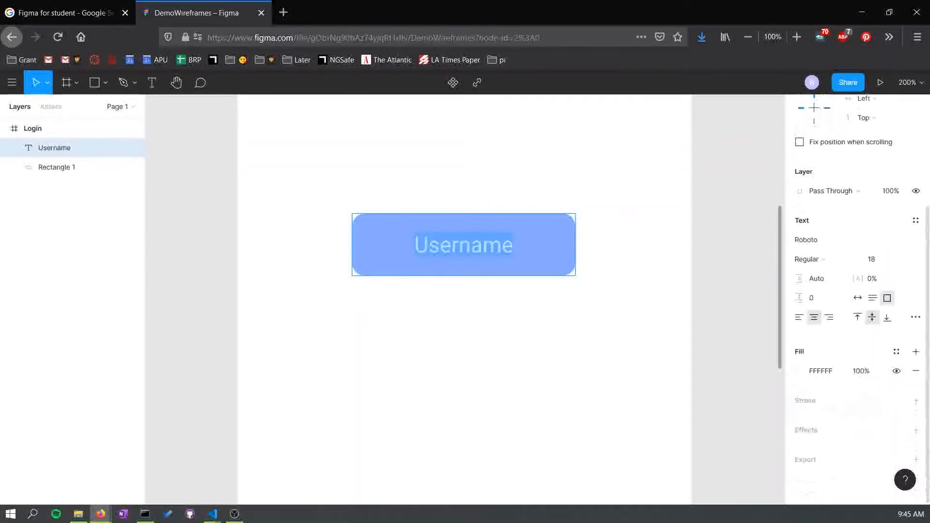
key(Escape)
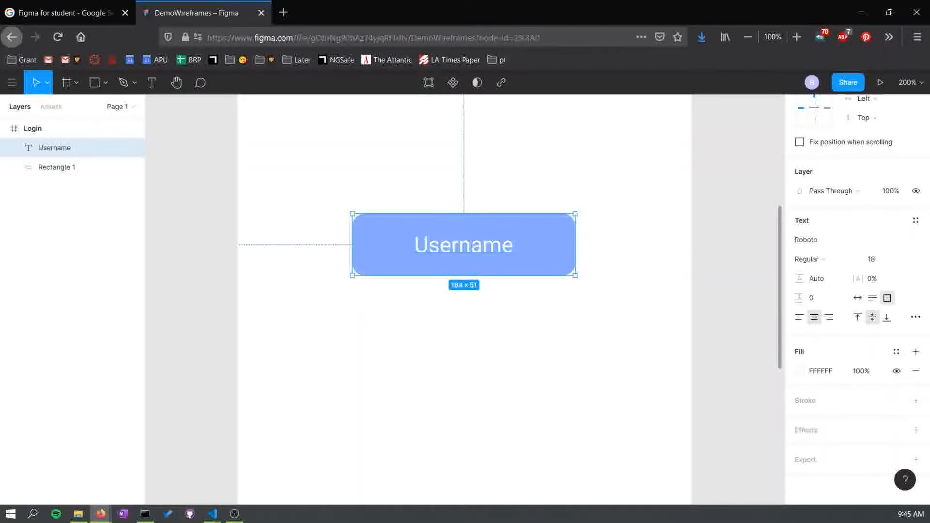
- Try adding a stroke to the Username text and remove it again
key(ctrl+minus)
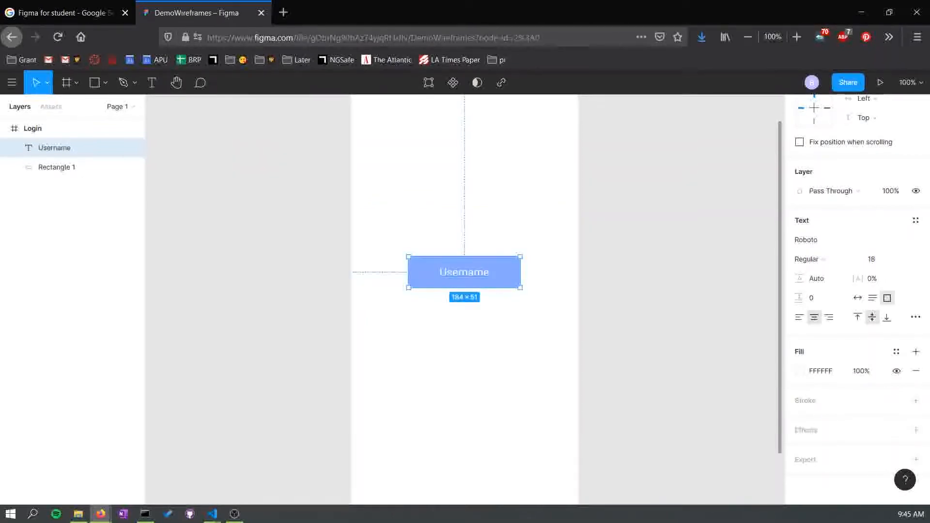
scroll(465, 299, up, 3)
scroll(465, 300, down, 1)
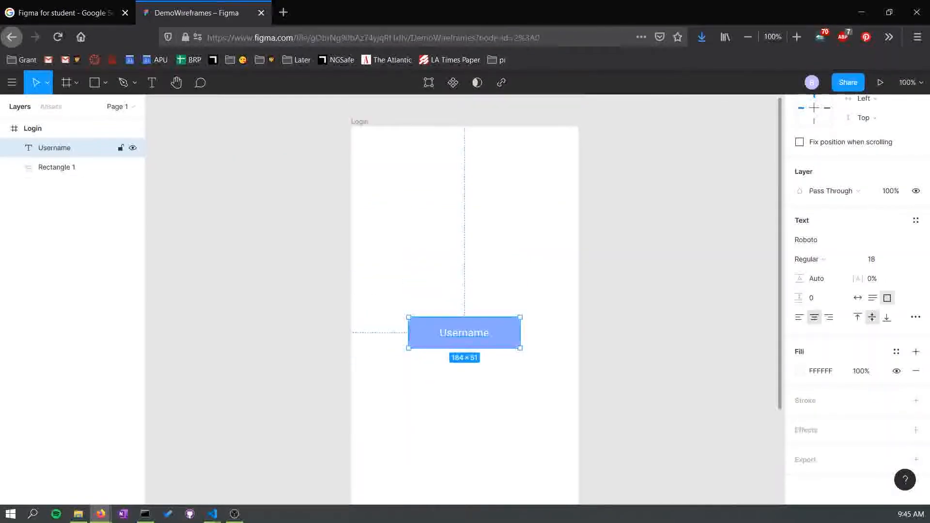
key(Return)
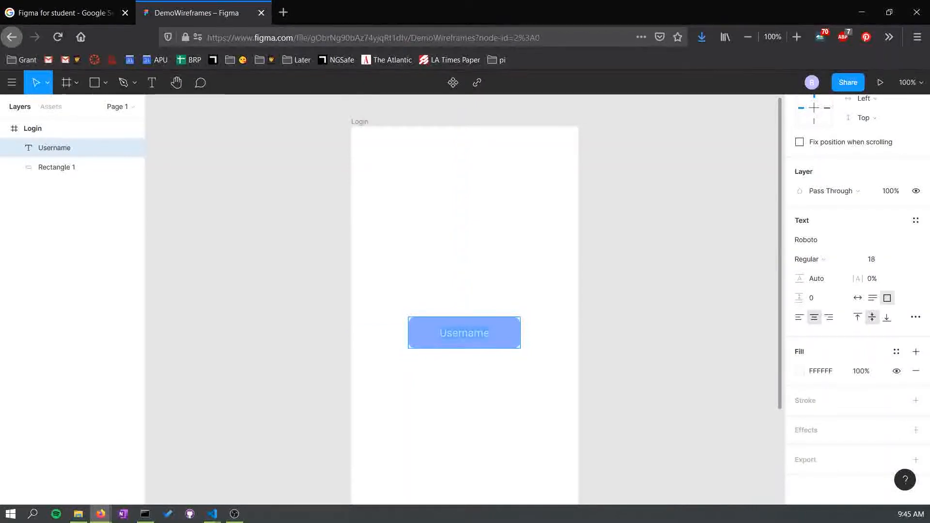
scroll(465, 300, down, 1)
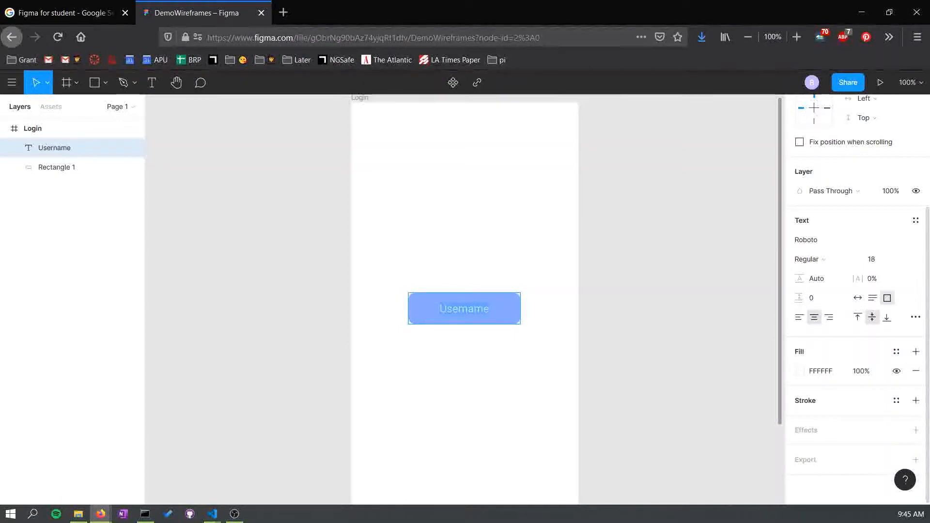
click(916, 401)
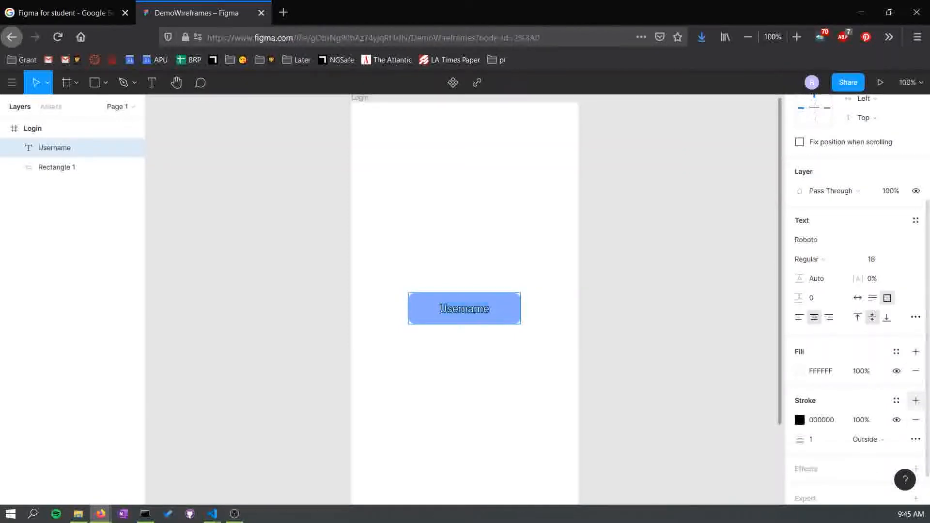
click(916, 419)
- Set the Username text fill opacity to 59%
click(799, 371)
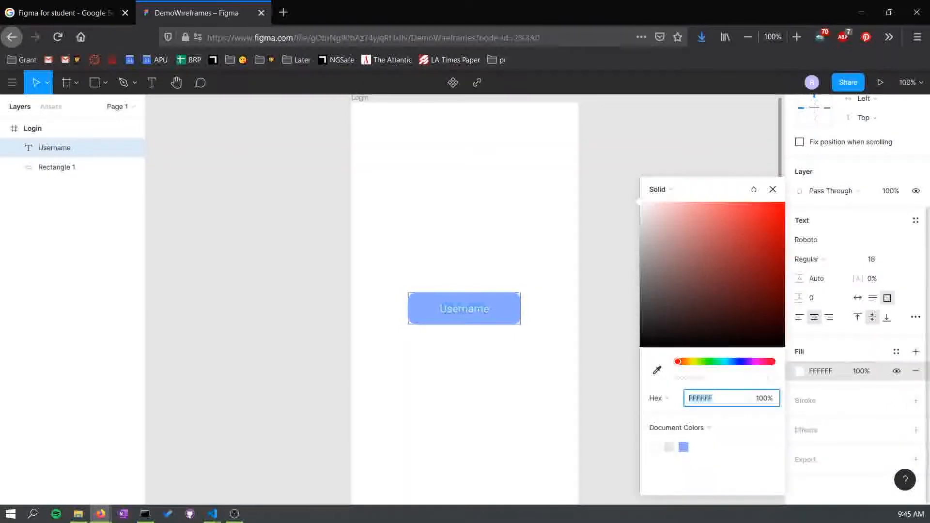
drag(771, 378, 734, 378)
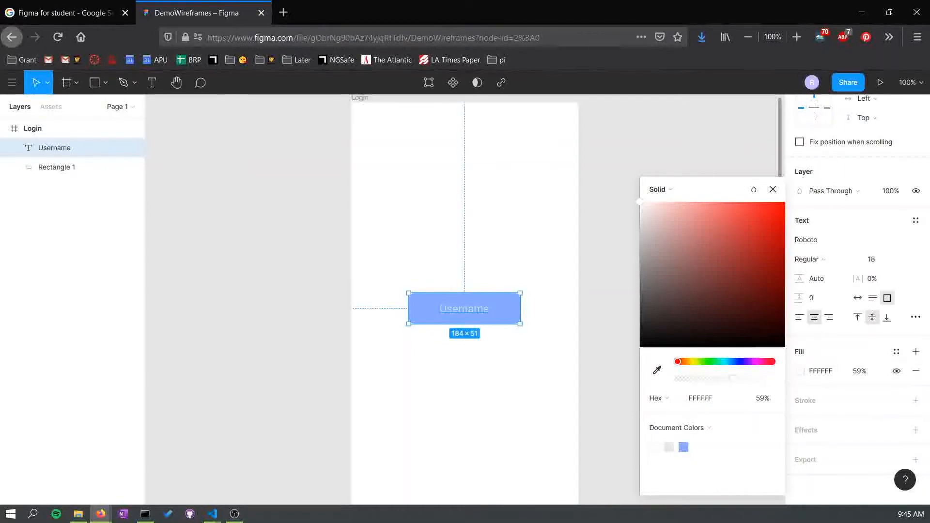
key(Escape)
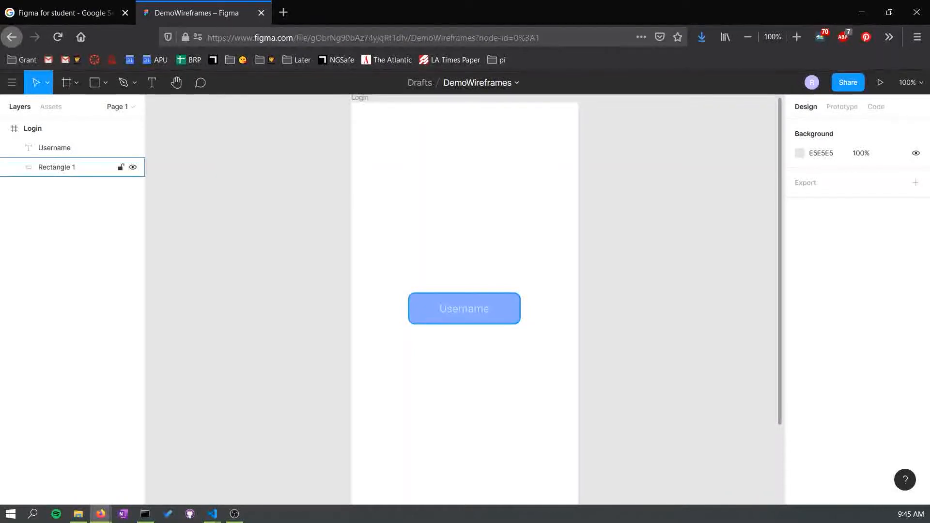
- Rename the rectangle layer behind the Username text to "Username Box"
click(57, 167)
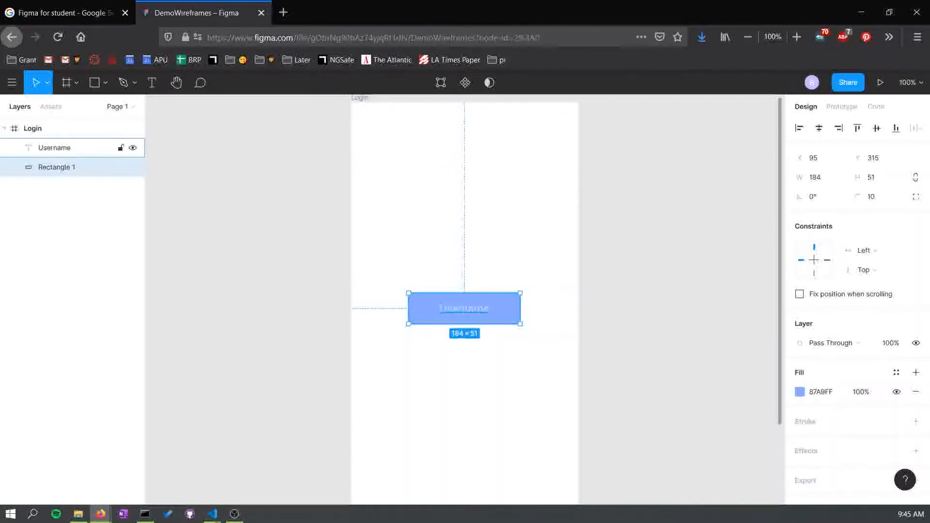
shift+click(73, 148)
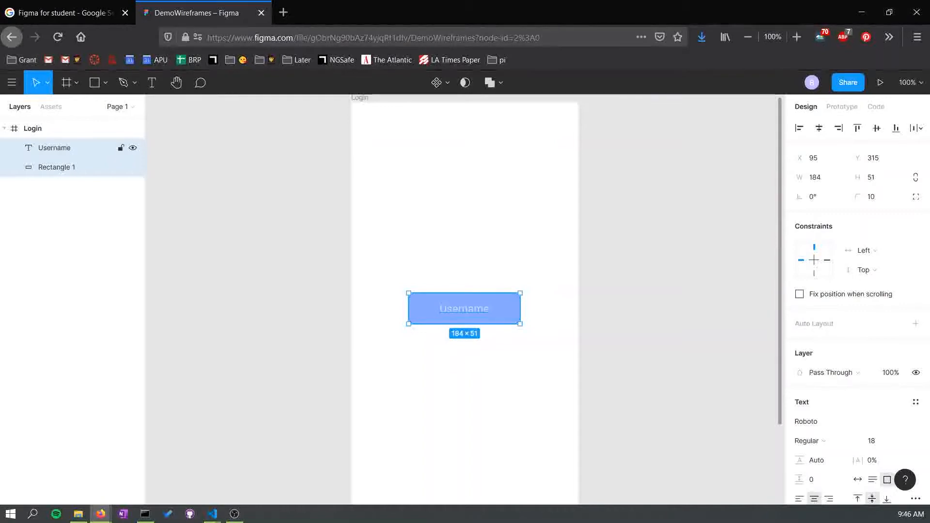
double_click(57, 167)
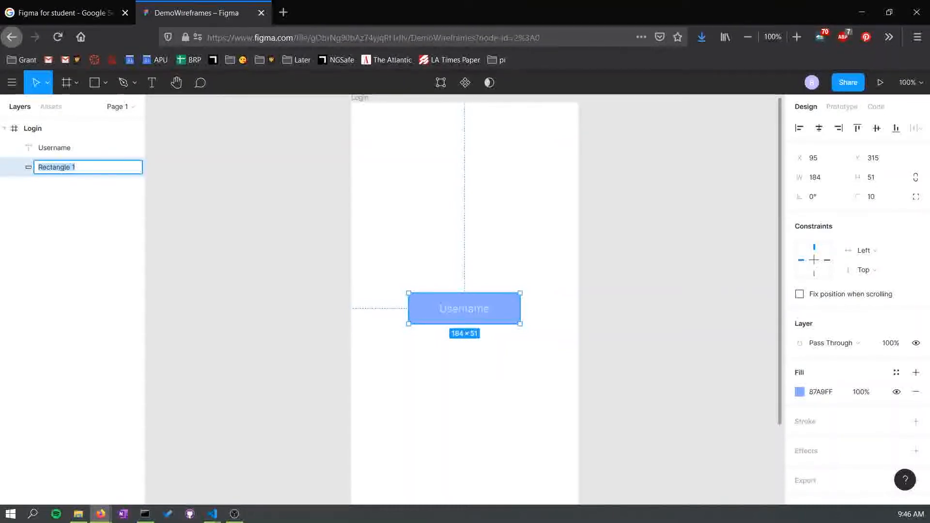
text(ogin)
text( B)
text(Userna)
key(Return)
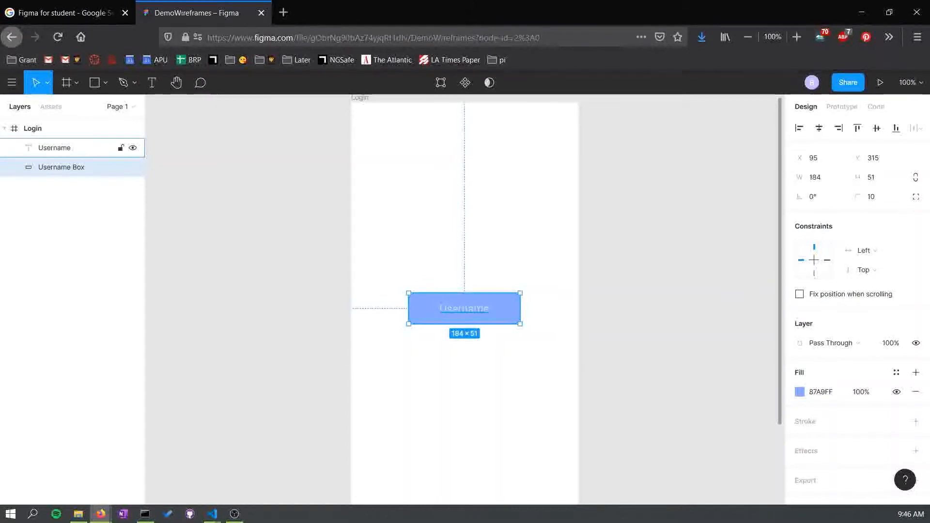
- Group the Username text layer together with the Username Box rectangle
shift+click(53, 148)
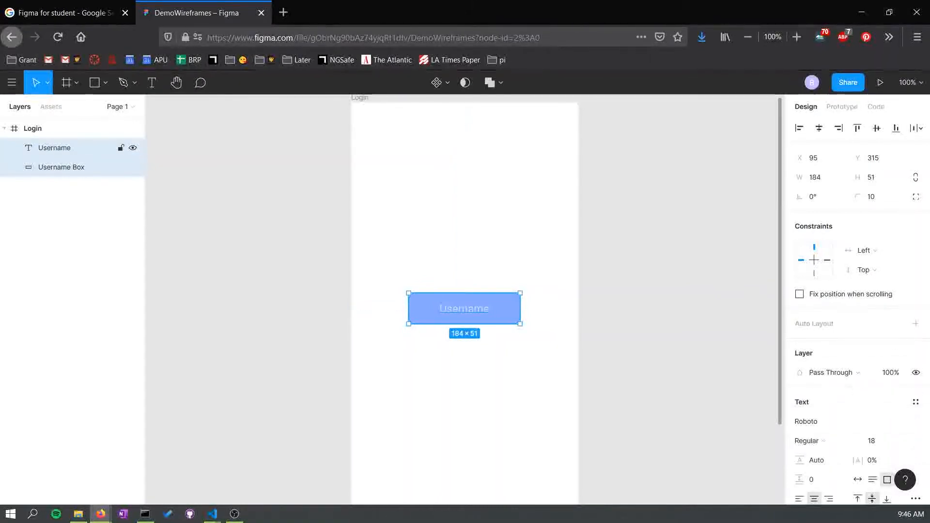
right_click(53, 147)
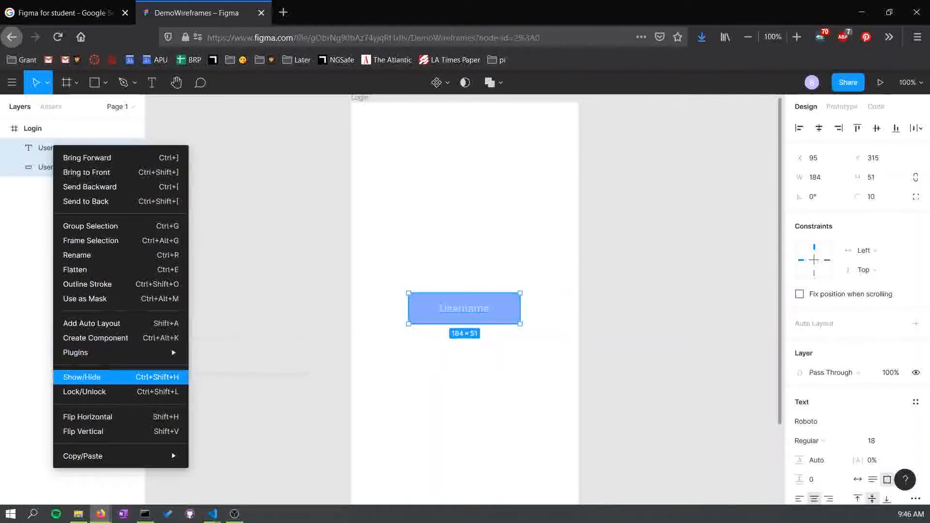
click(45, 167)
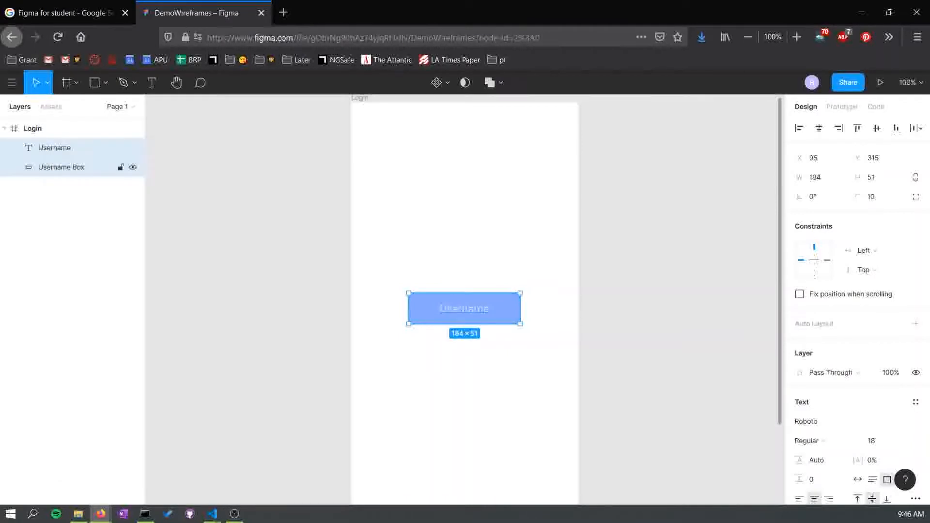
click(58, 218)
click(59, 167)
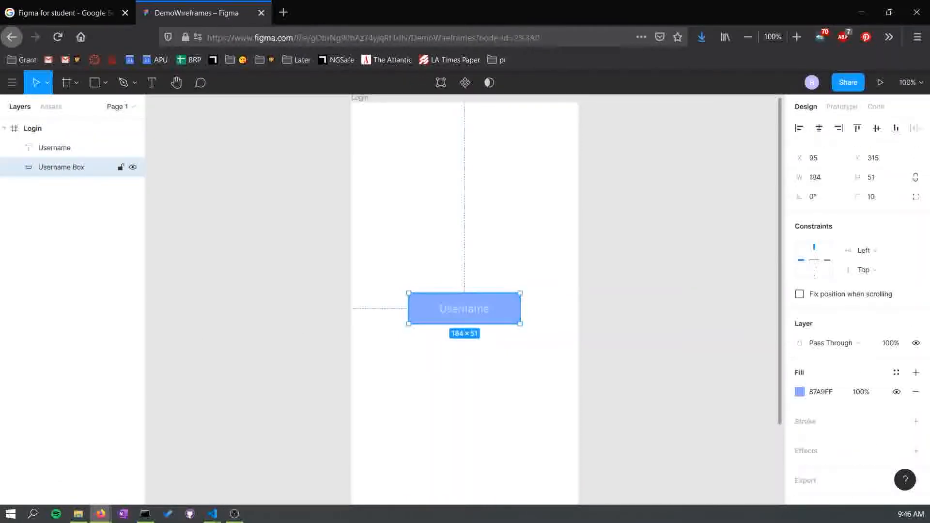
shift+click(64, 147)
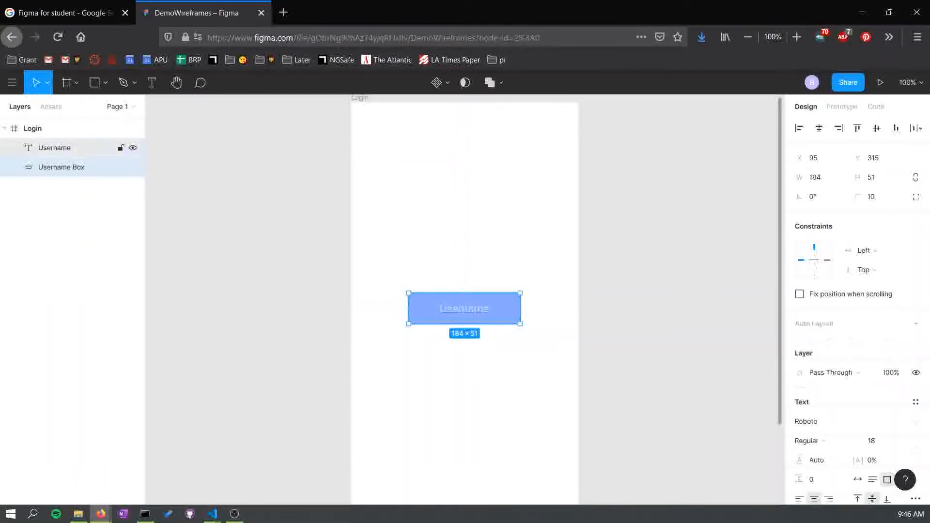
right_click(63, 145)
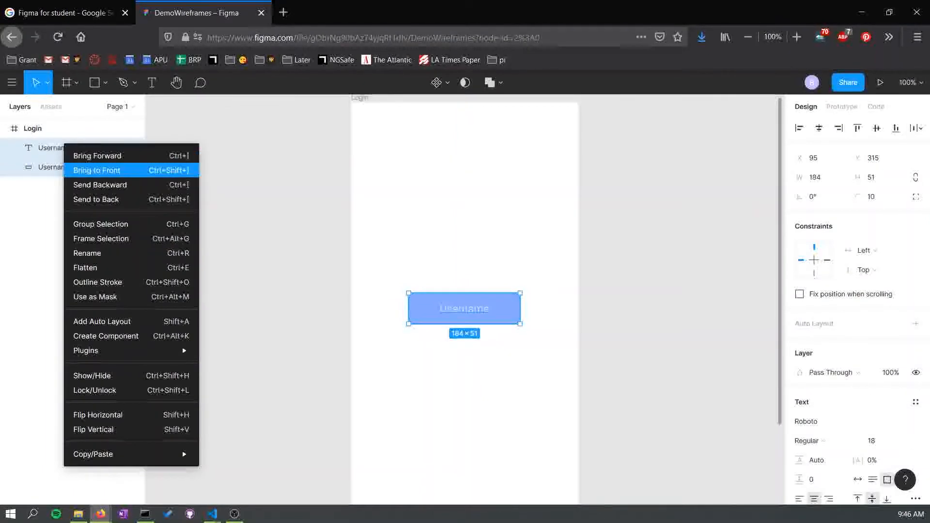
click(100, 224)
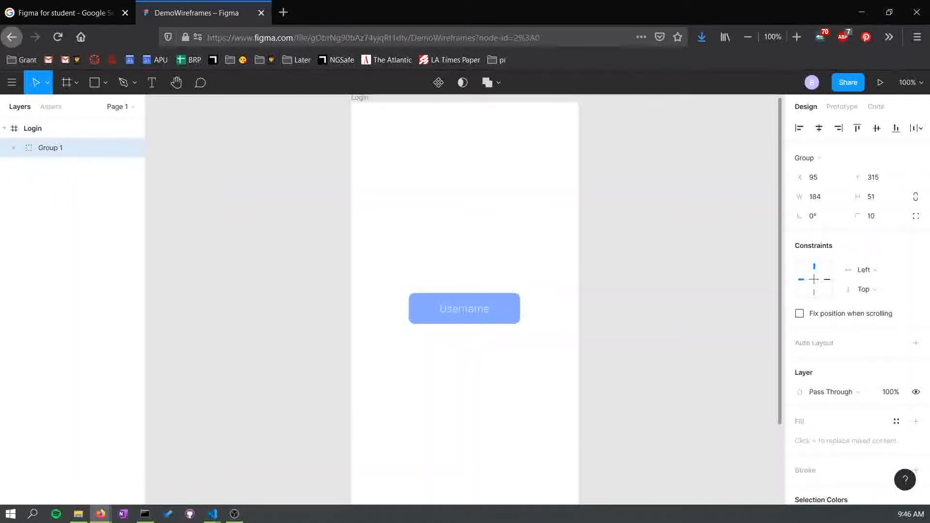
- Rename the new group to "Username"
click(13, 148)
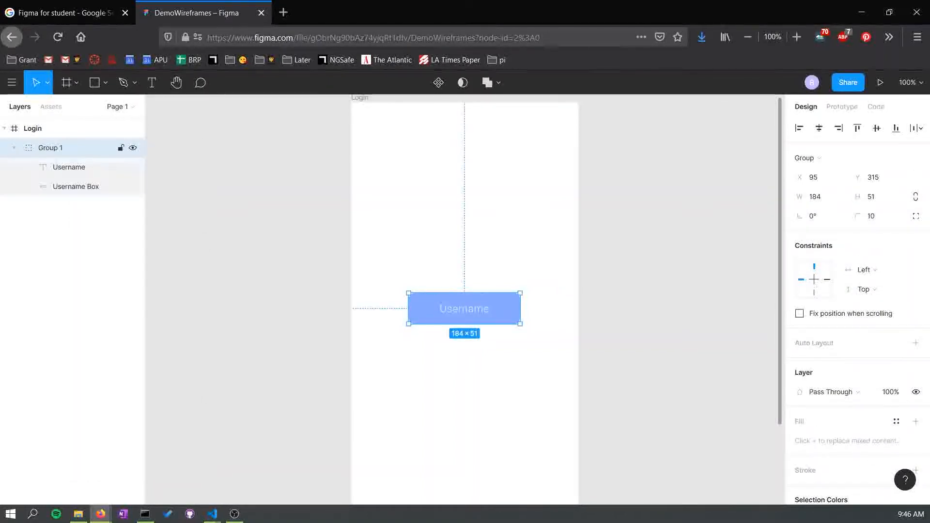
click(13, 147)
double_click(50, 148)
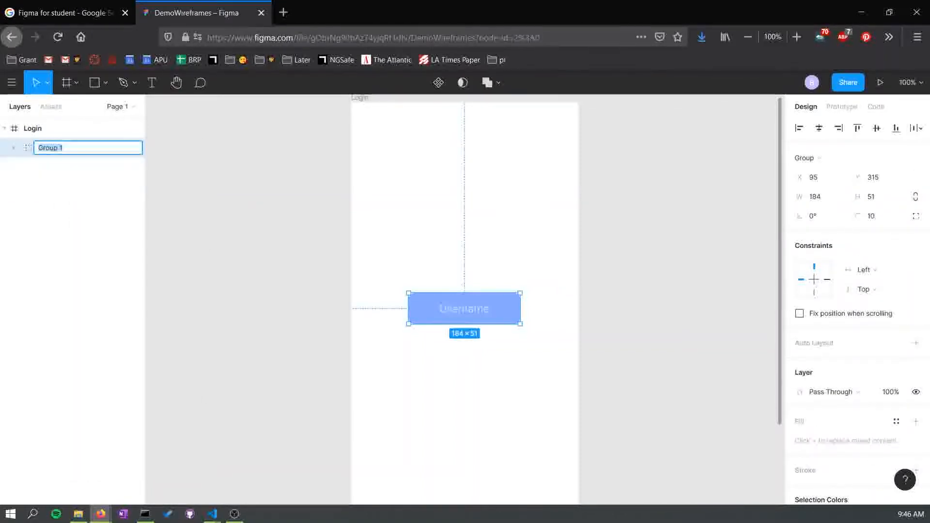
key(BackSpace)
key(Return)
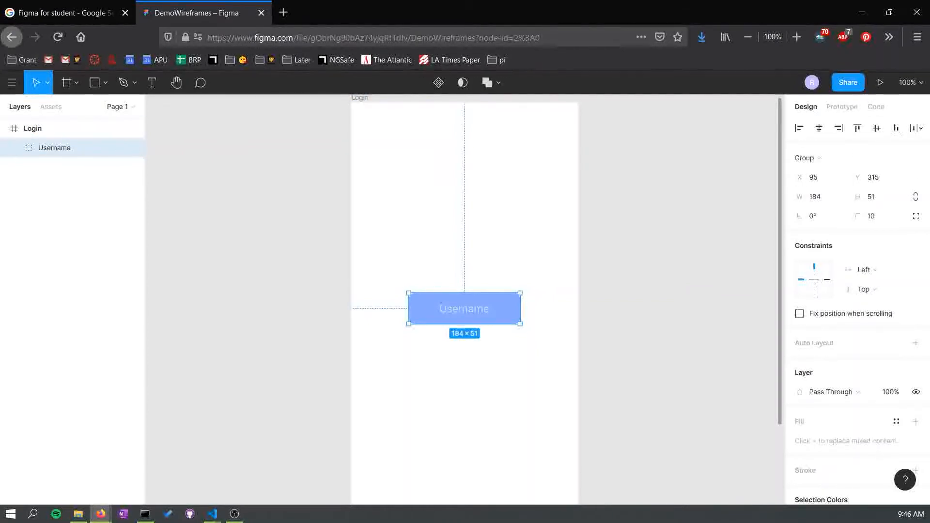
- Duplicate the Username group by copying and pasting it into the Login frame
click(72, 204)
click(55, 148)
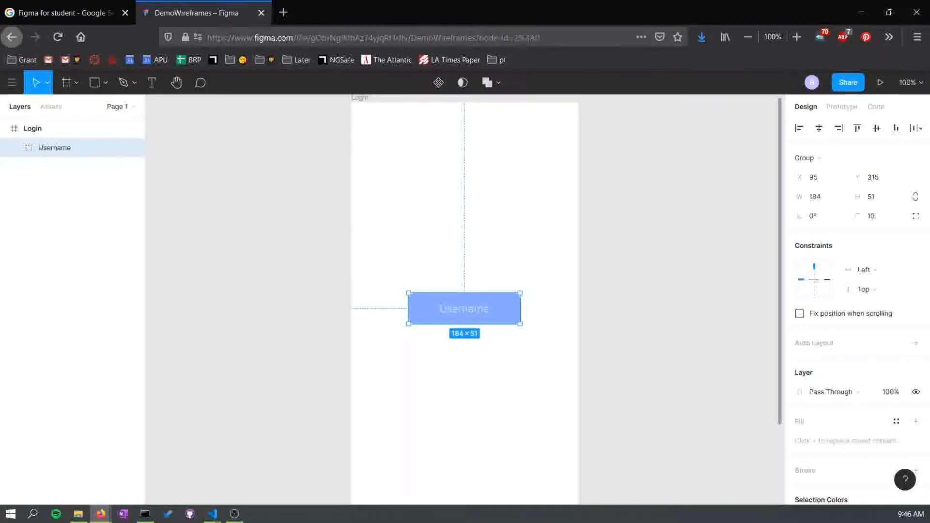
scroll(464, 301, down, 1)
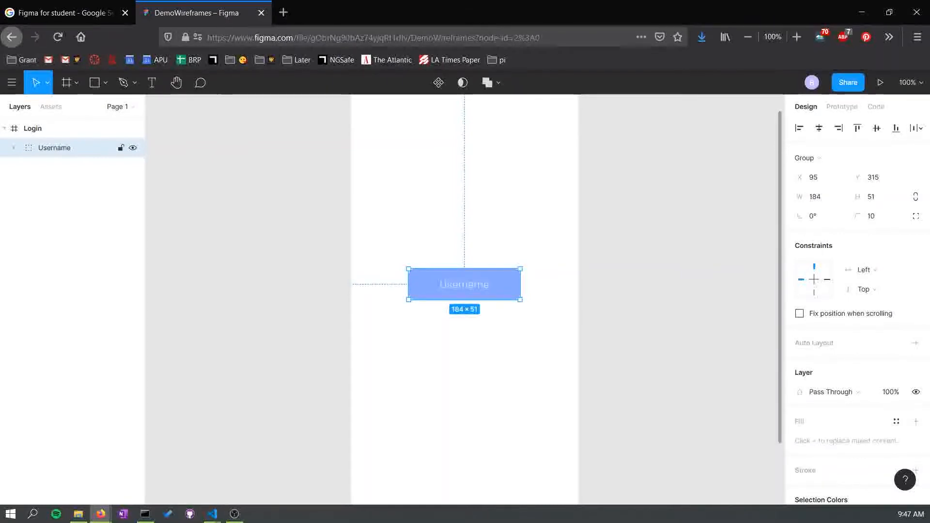
right_click(54, 148)
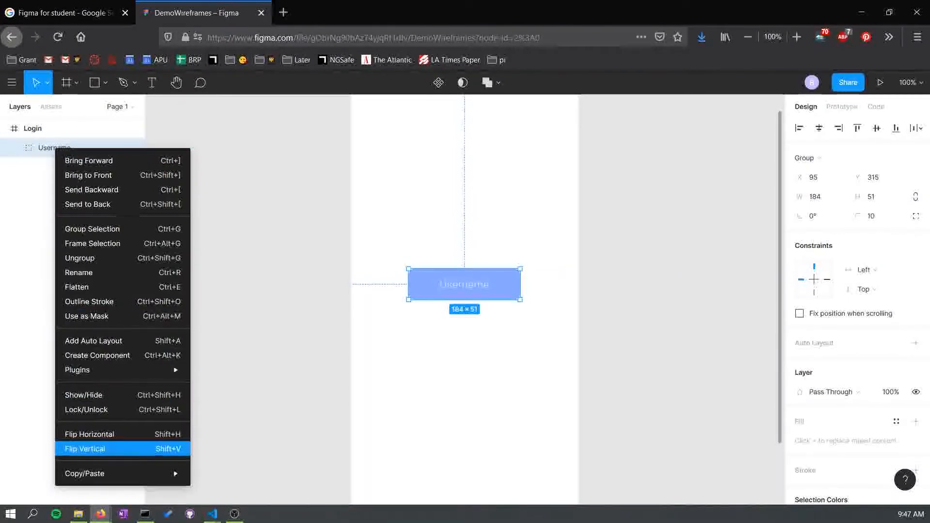
mouse_move(121, 473)
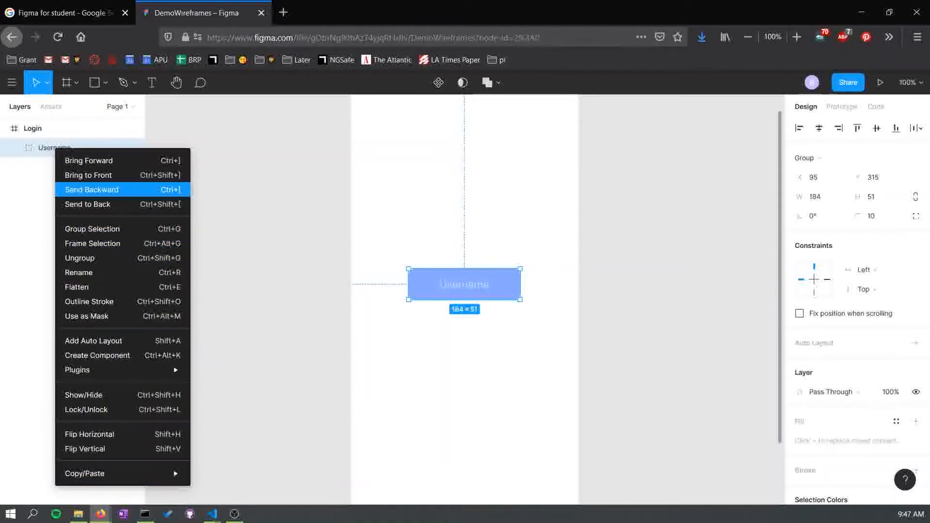
click(78, 129)
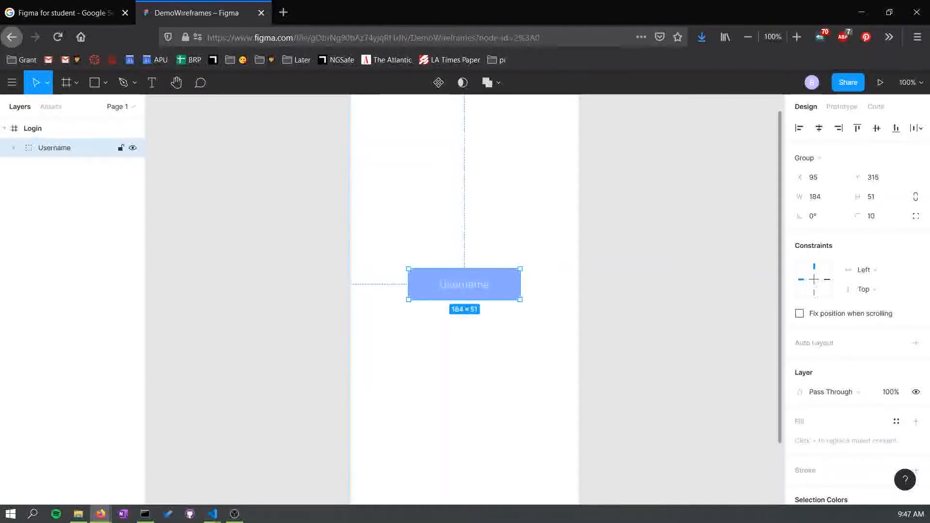
key(ctrl+v)
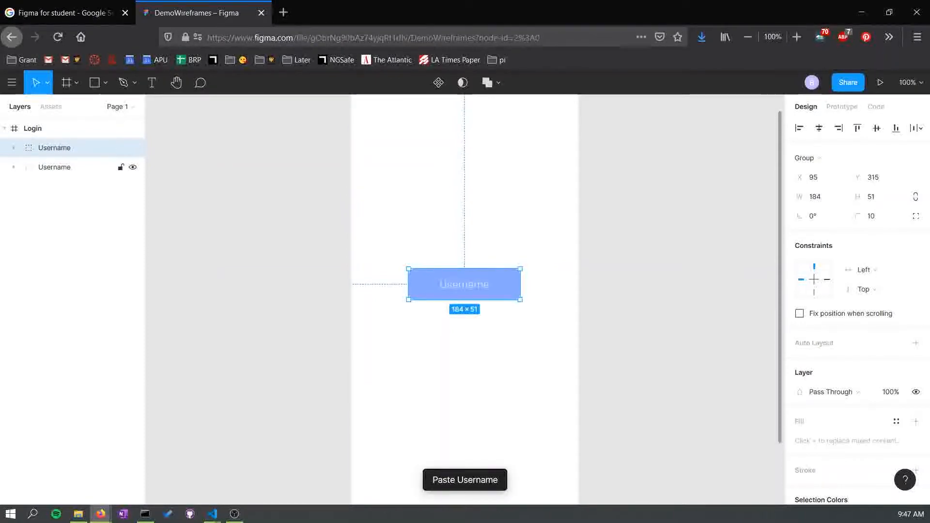
- Move the duplicated group down so it sits just below the original Username field
click(14, 167)
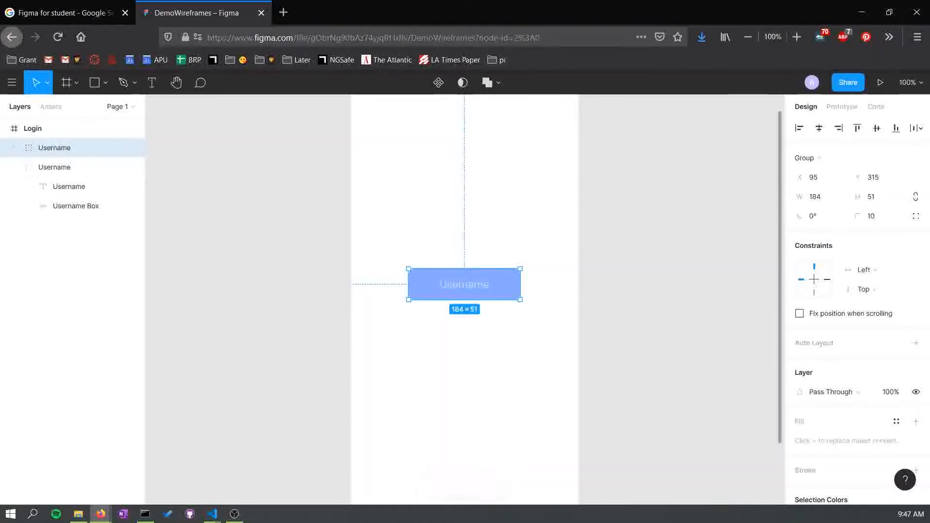
key(shift+Down)
key(shift+Down)
key(shift+Down)
key(shift+Down)
key(shift+Down)
key(shift+Down)
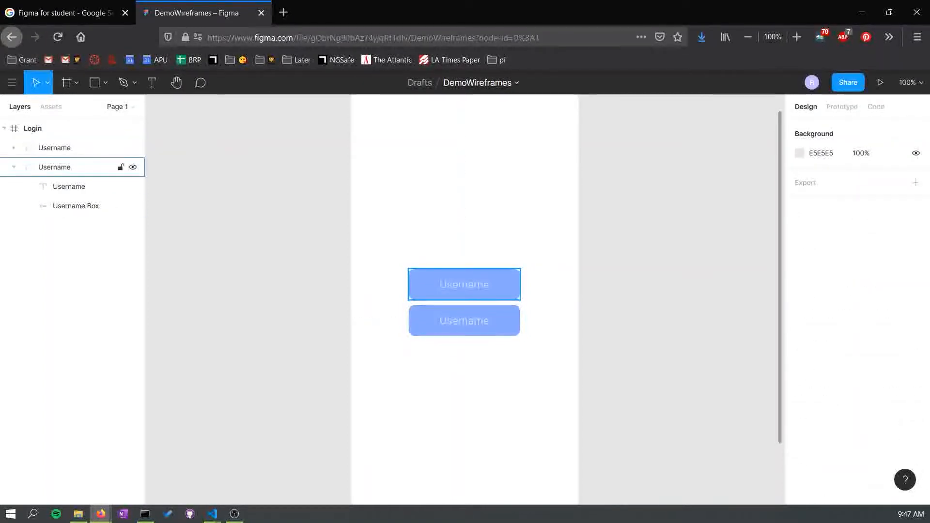
click(72, 167)
drag(73, 167, 73, 141)
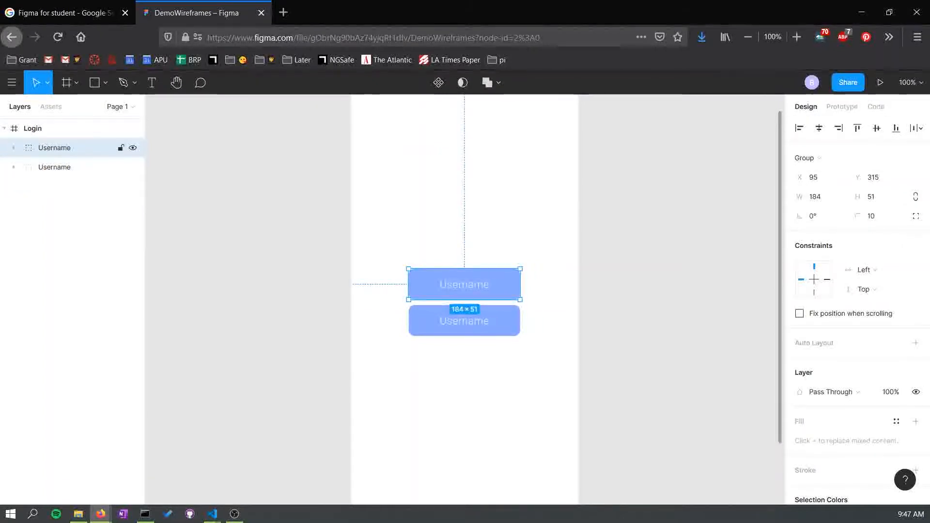
click(73, 167)
click(73, 148)
click(73, 167)
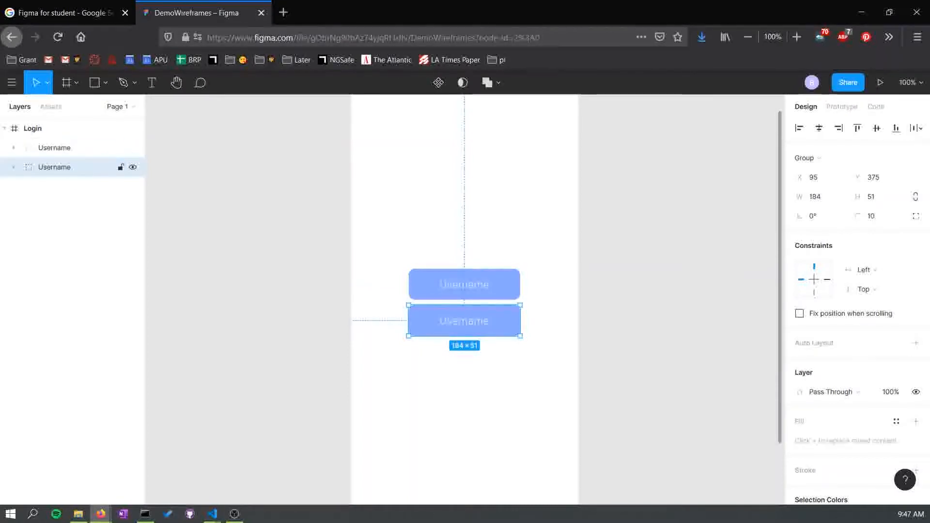
- Rename the duplicated group to "Password"
double_click(72, 168)
text(P)
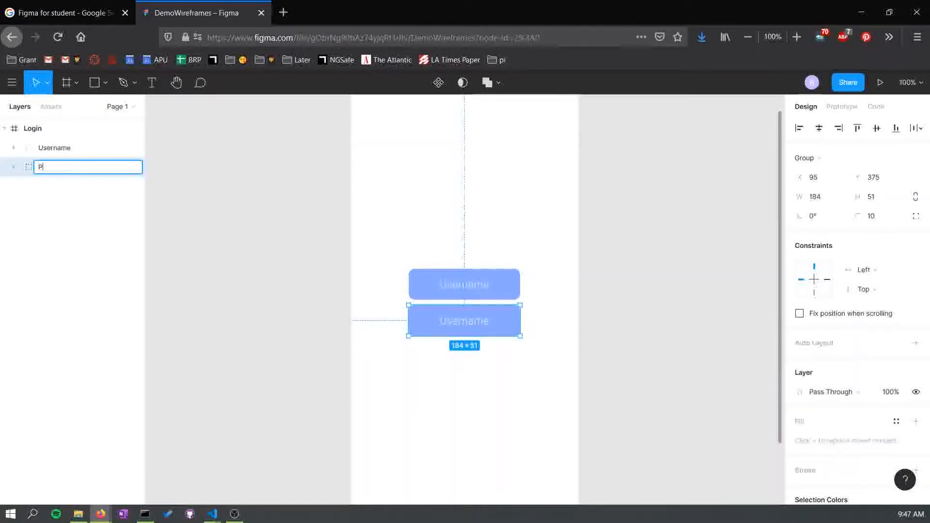
text(assword)
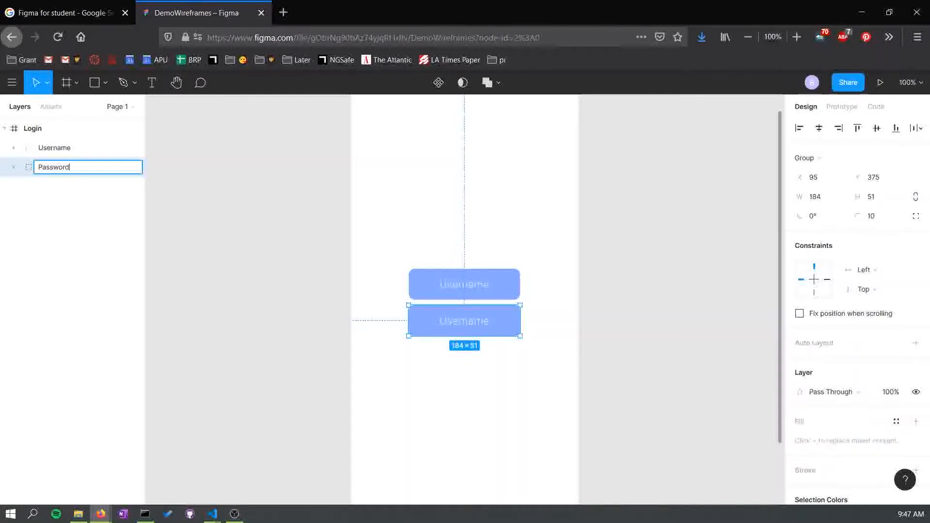
key(Return)
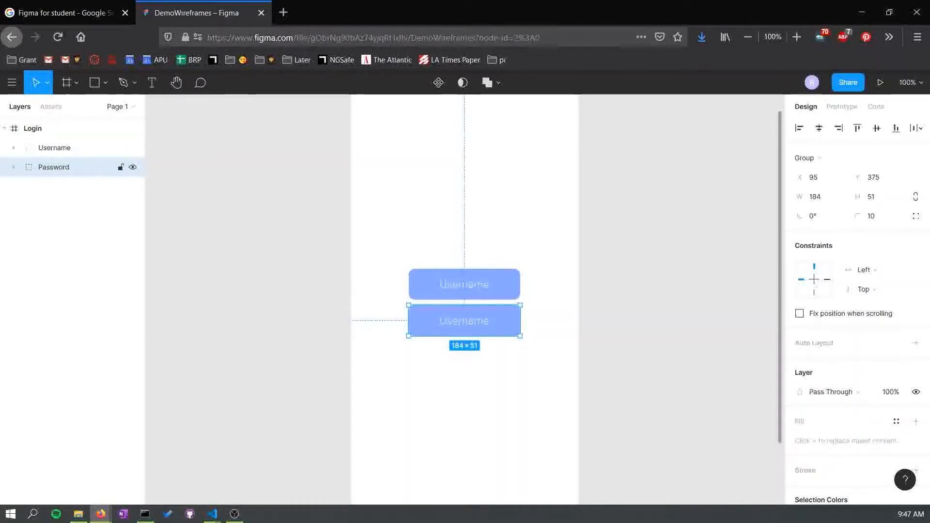
- Rename the rectangle inside the Password group to "Password Box"
click(13, 167)
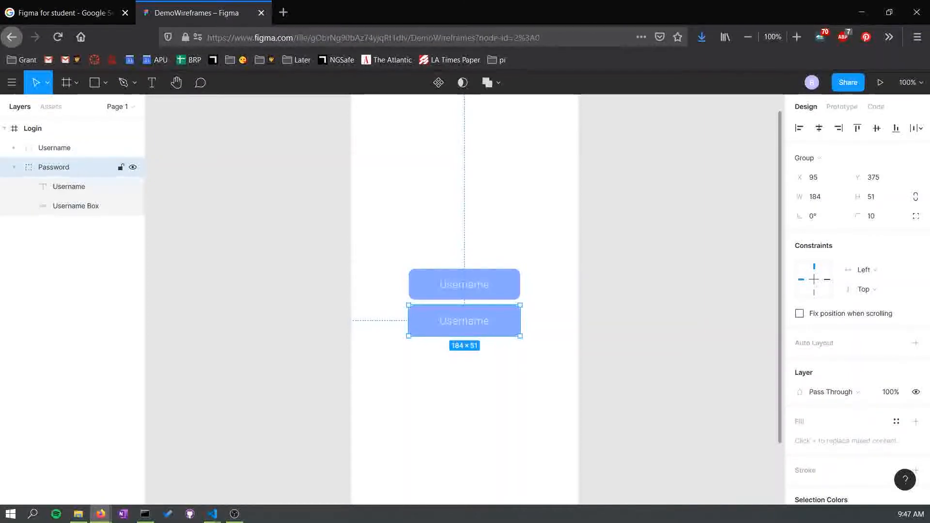
double_click(75, 205)
key(ctrl+shift+Left)
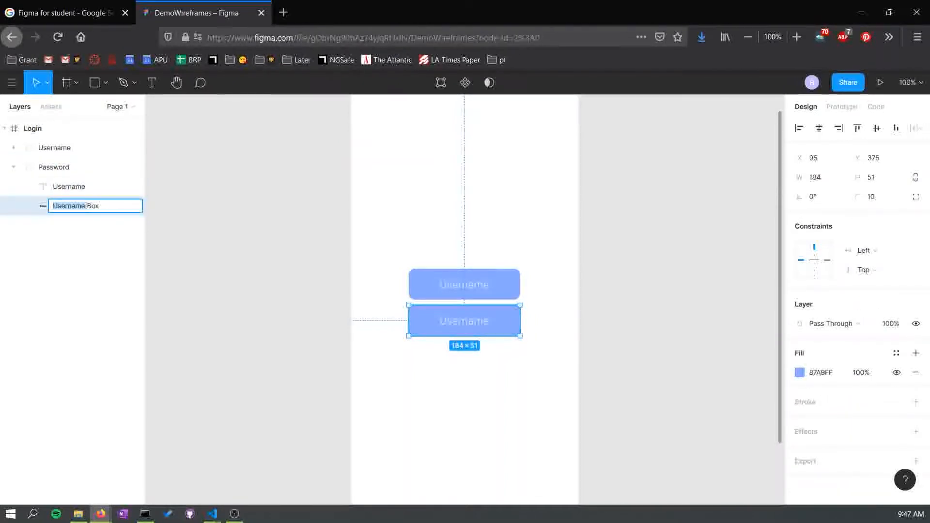
text(Password)
key(Return)
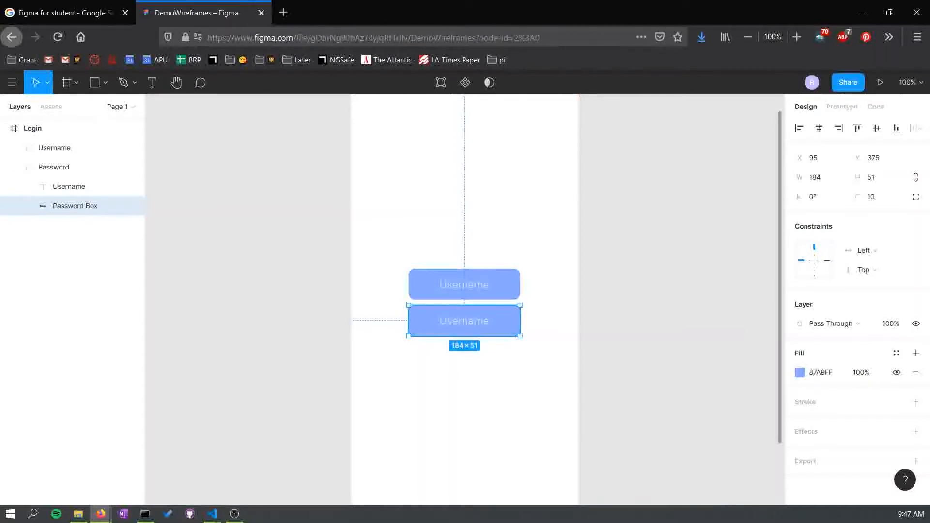
- Change the text inside the Password group to read "Password"
click(78, 187)
text(Password)
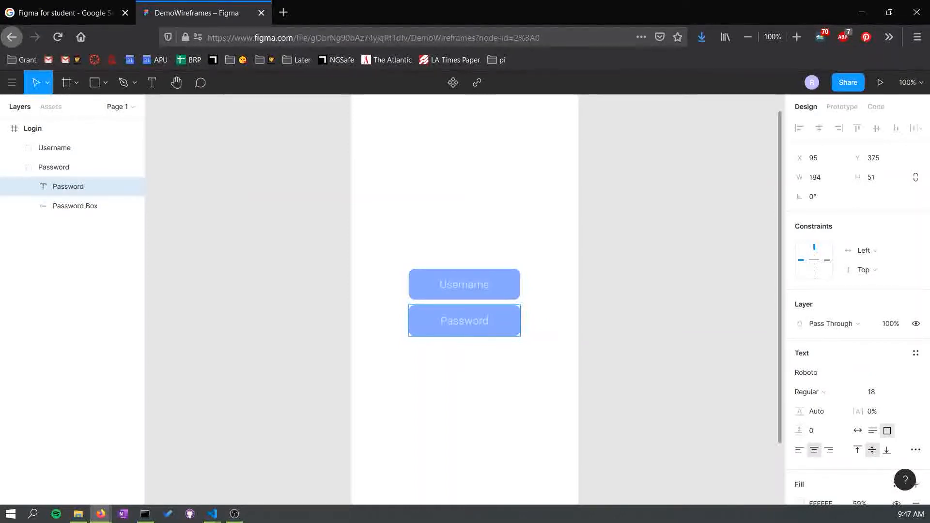
key(Escape)
key(Escape)
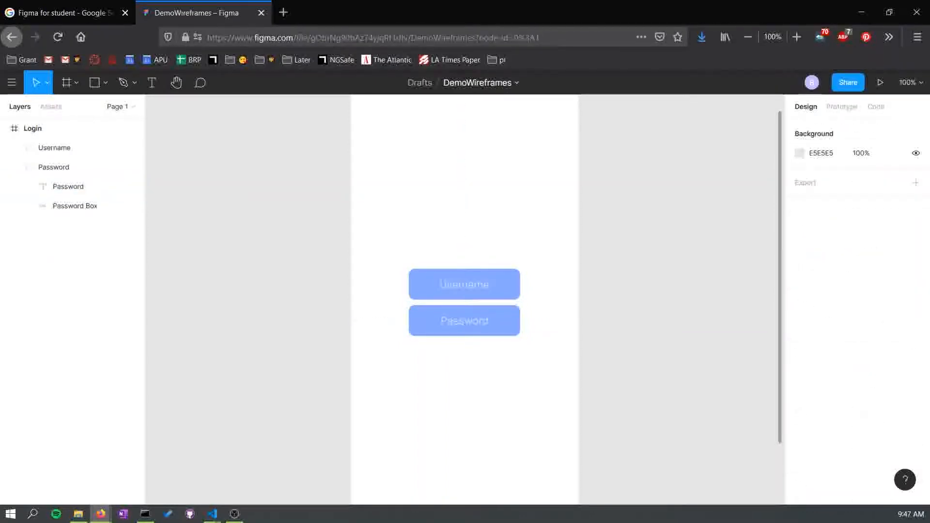
key(minus)
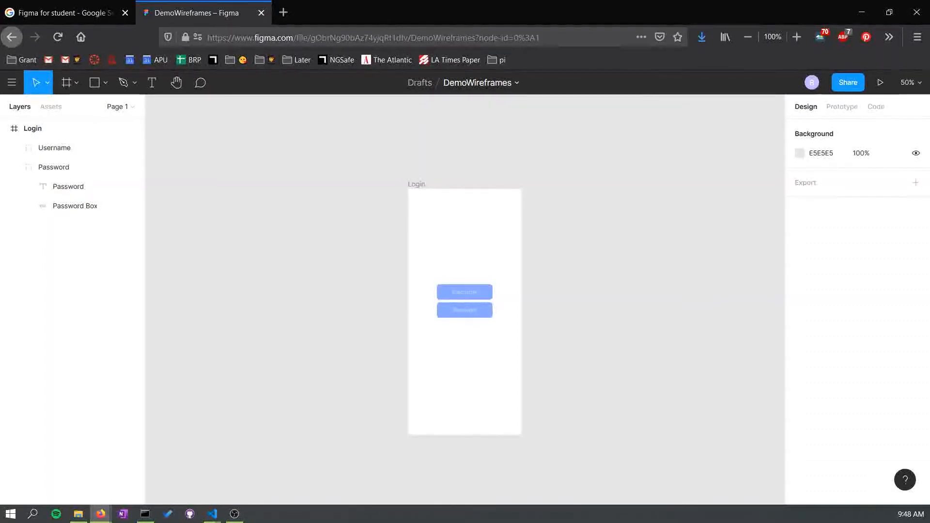
key(plus)
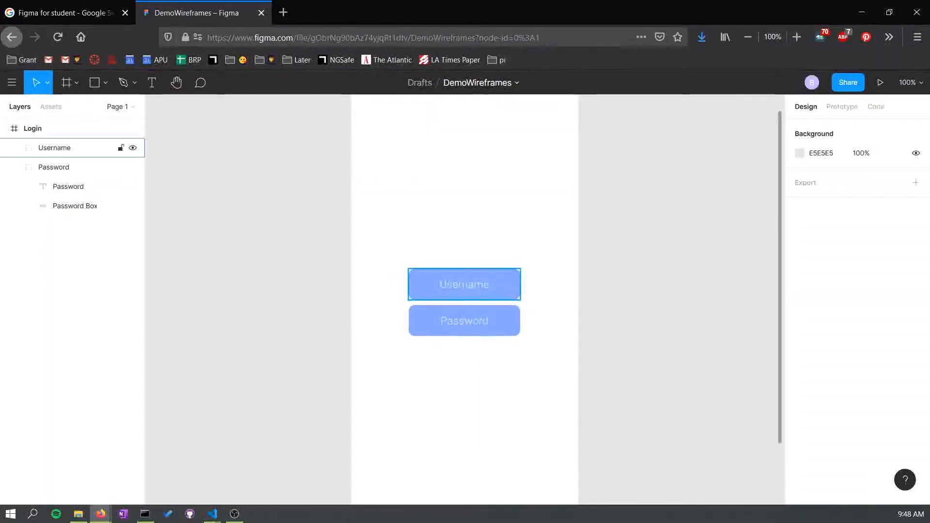
click(13, 167)
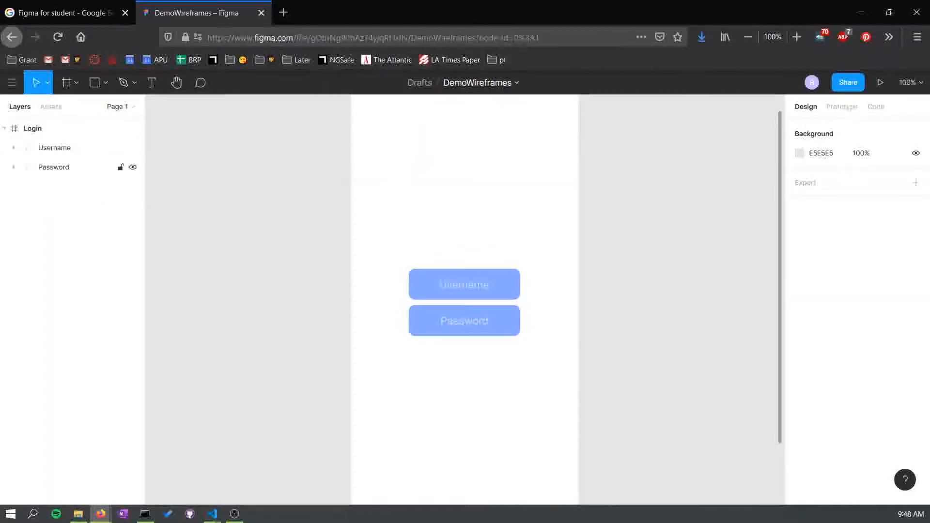
- Draw a rectangle about 79 × 37 centred below the Password field
click(105, 82)
click(105, 82)
click(105, 83)
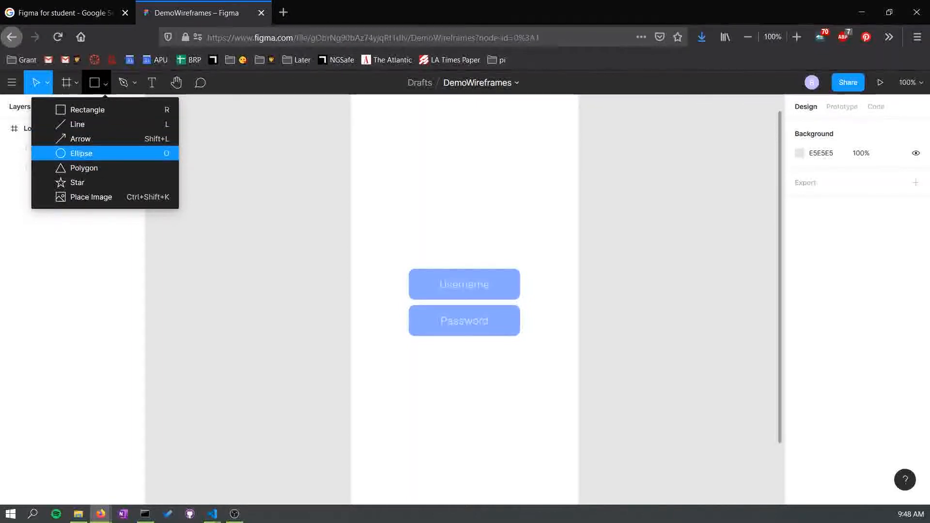
click(81, 153)
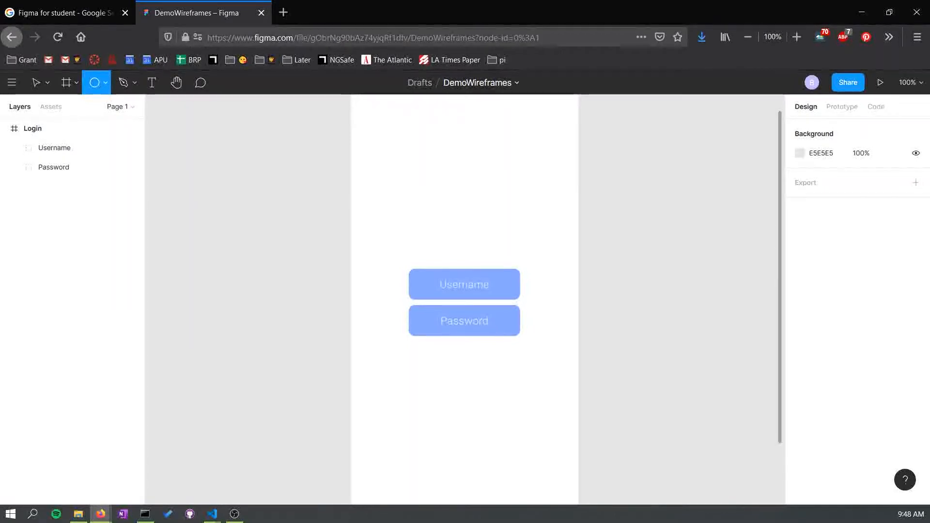
click(105, 83)
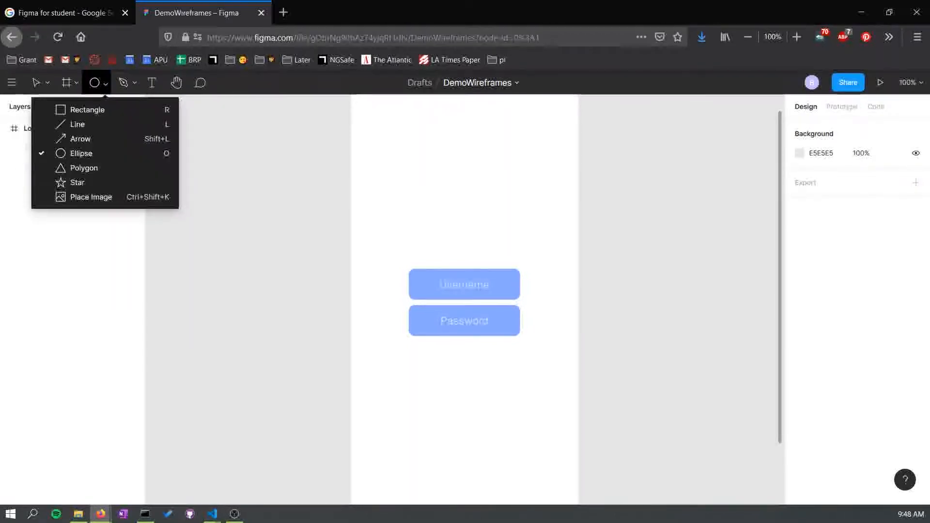
click(80, 108)
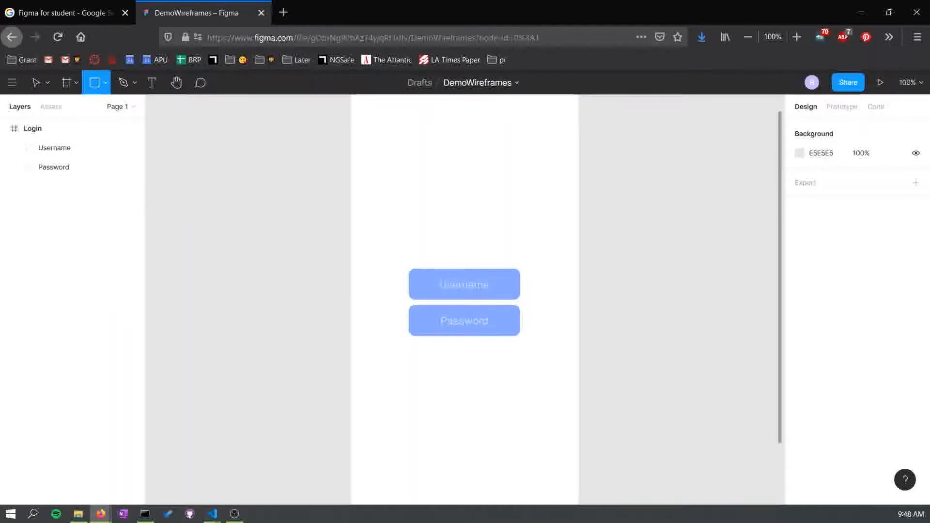
mouse_move(445, 349)
mouse_down()
mouse_move(502, 359)
mouse_move(494, 374)
mouse_move(464, 361)
mouse_up()
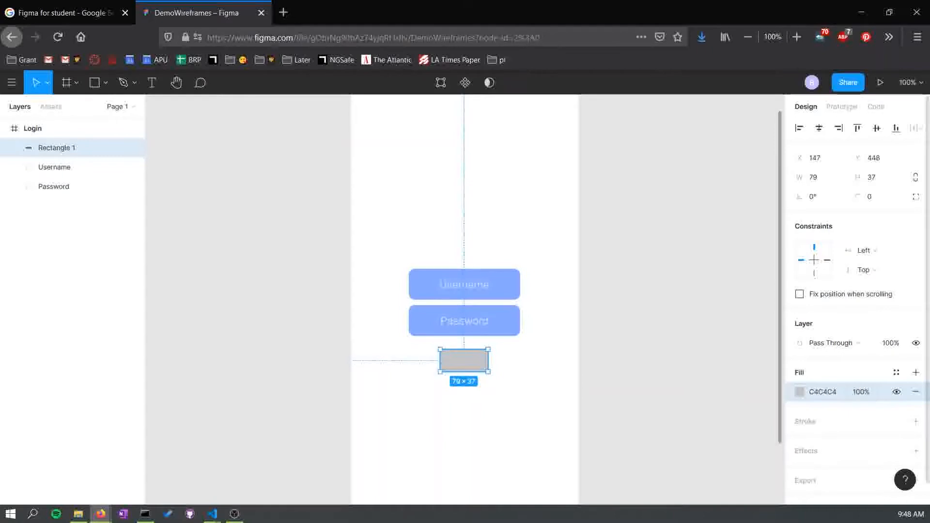
- Fill the new rectangle with blue 585EFF and set its corner radius to 10
click(800, 392)
drag(679, 251, 735, 201)
click(739, 362)
drag(857, 196, 59, 208)
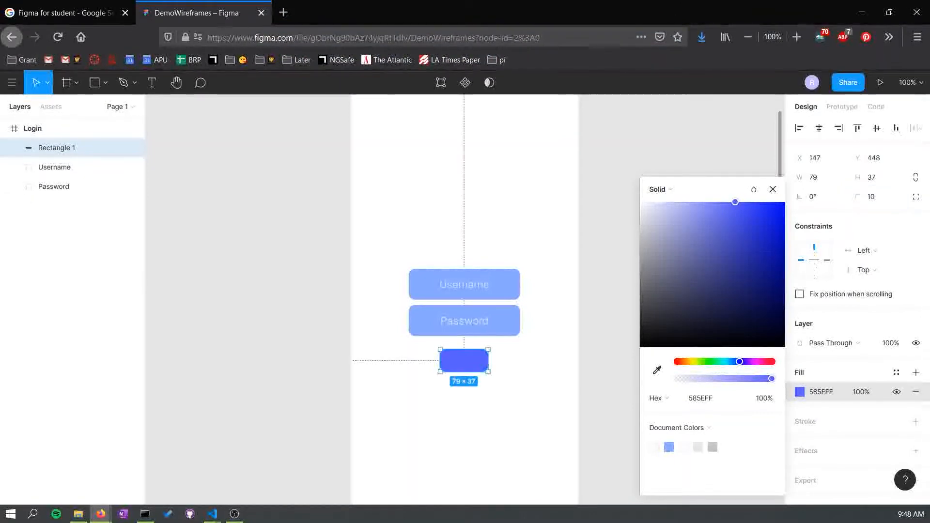
key(Escape)
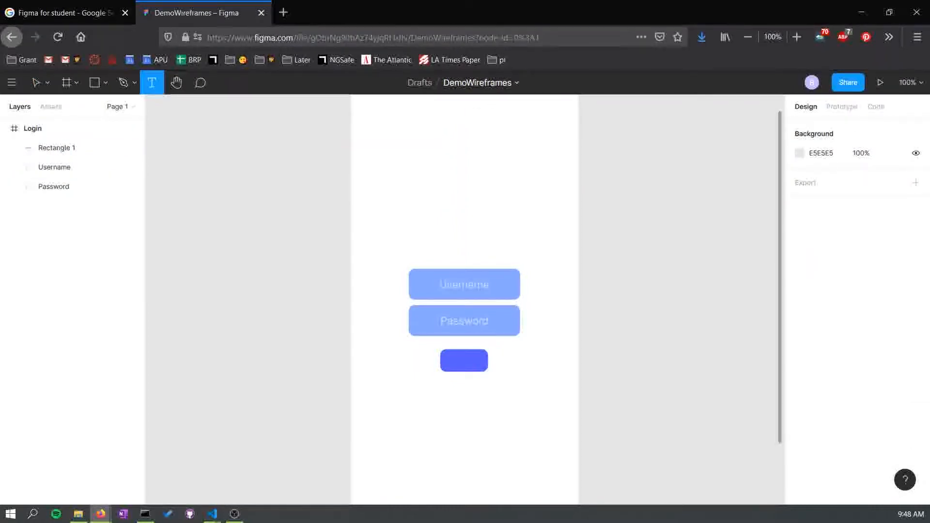
- Add the text "Login" on the rectangle and fit its text box to the rectangle's bounds
click(465, 361)
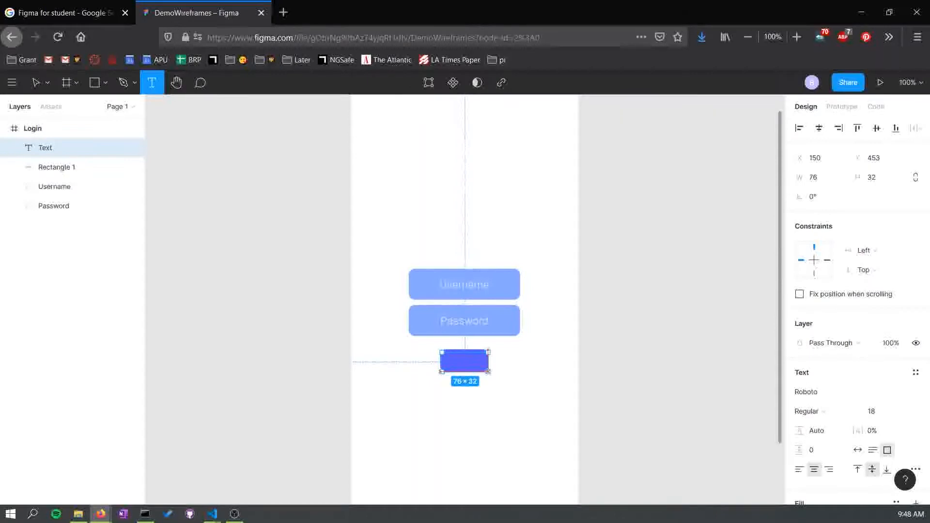
text(Login)
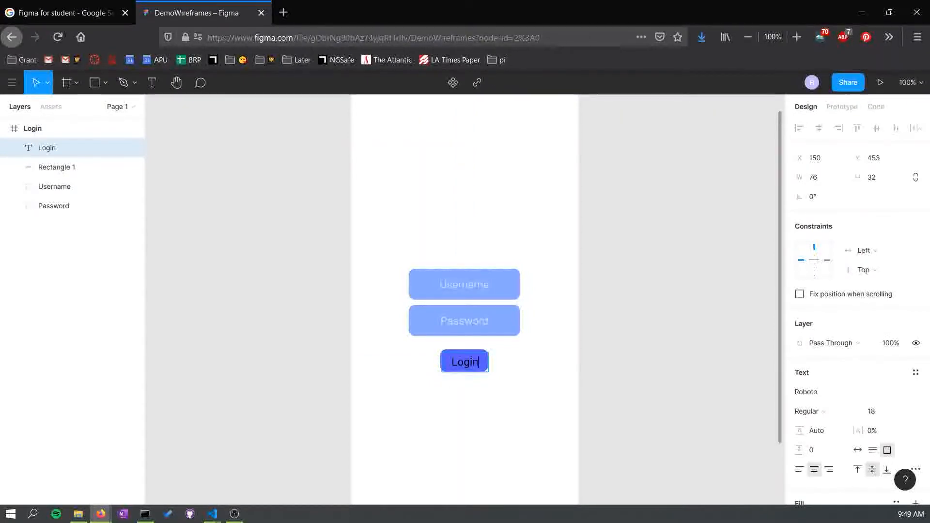
key(Escape)
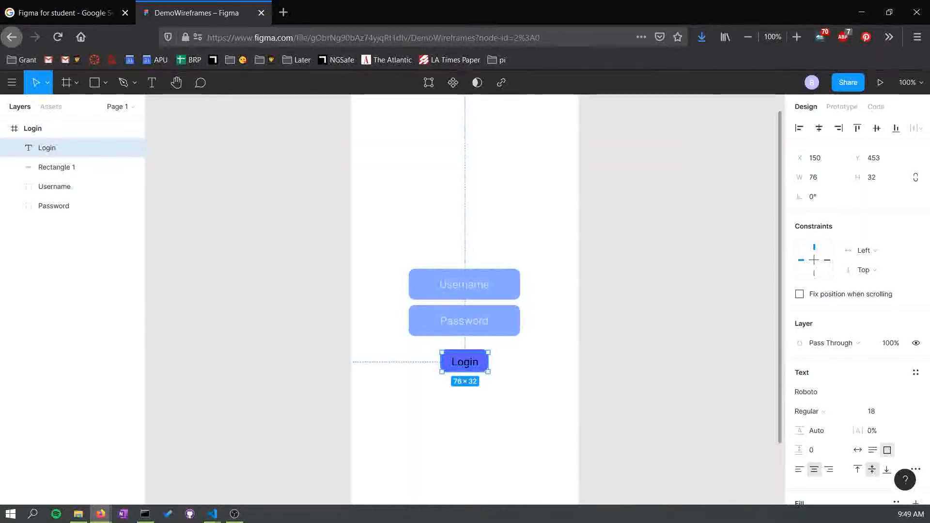
drag(441, 352, 440, 349)
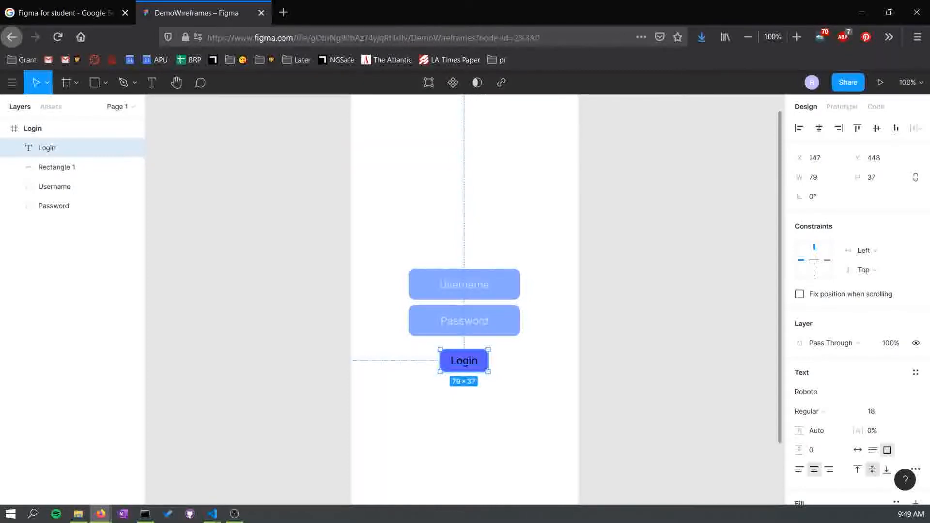
- Set the Login text's font size to 13
double_click(28, 147)
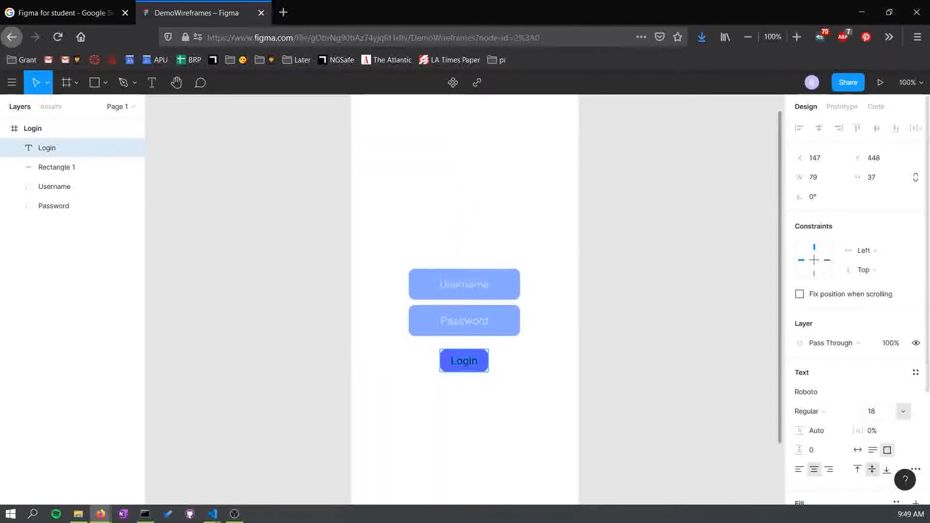
click(903, 411)
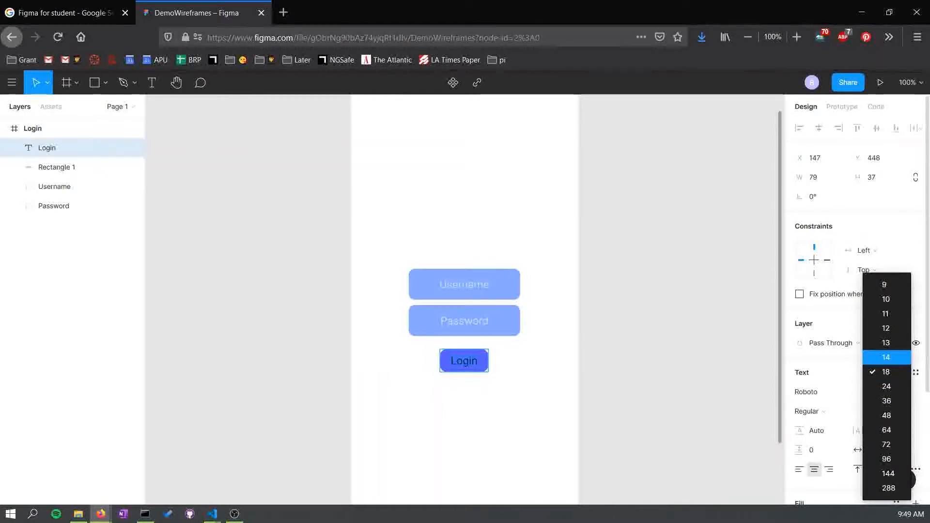
click(886, 343)
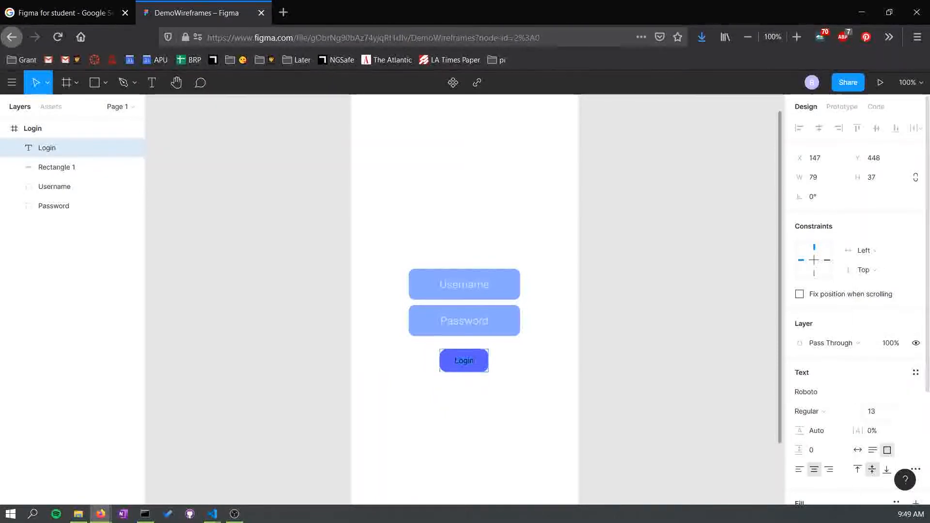
- Change the Login text colour to white FFFFFF
scroll(878, 393, down, 3)
click(799, 407)
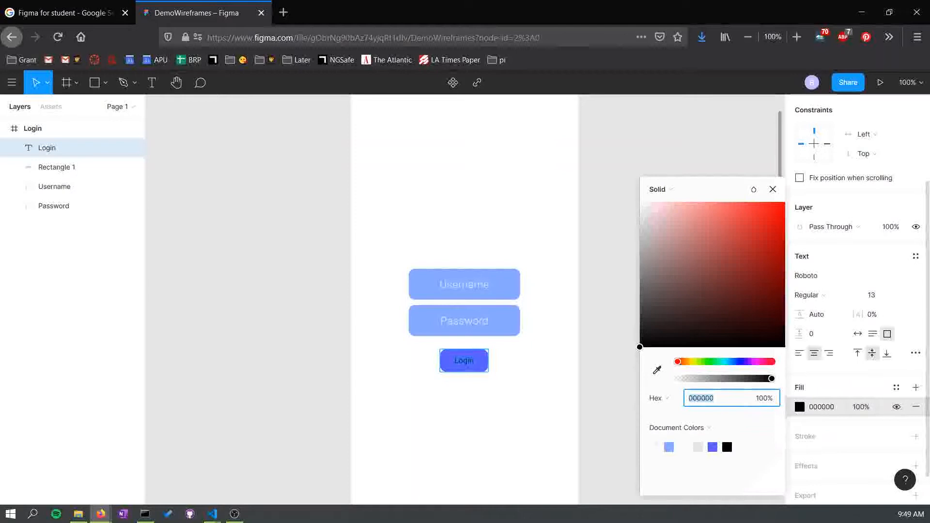
text(ffffff)
key(Return)
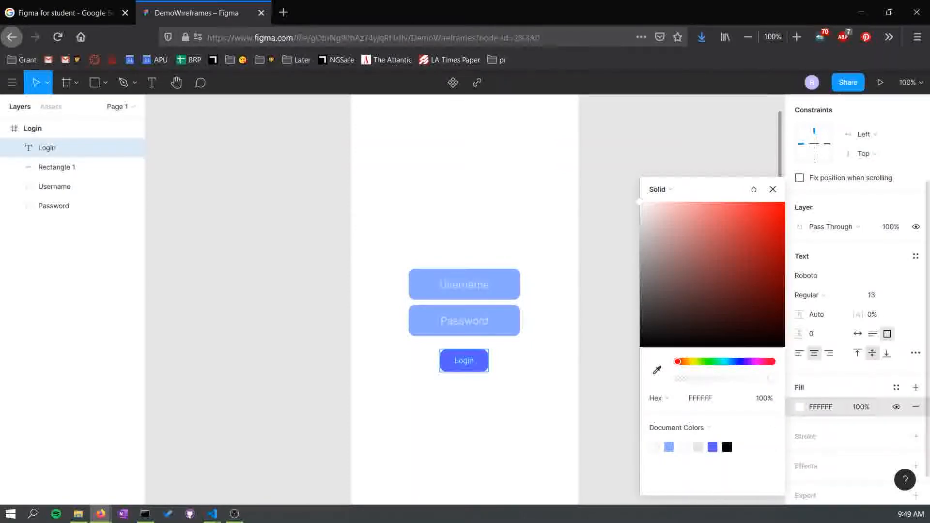
click(849, 436)
click(915, 437)
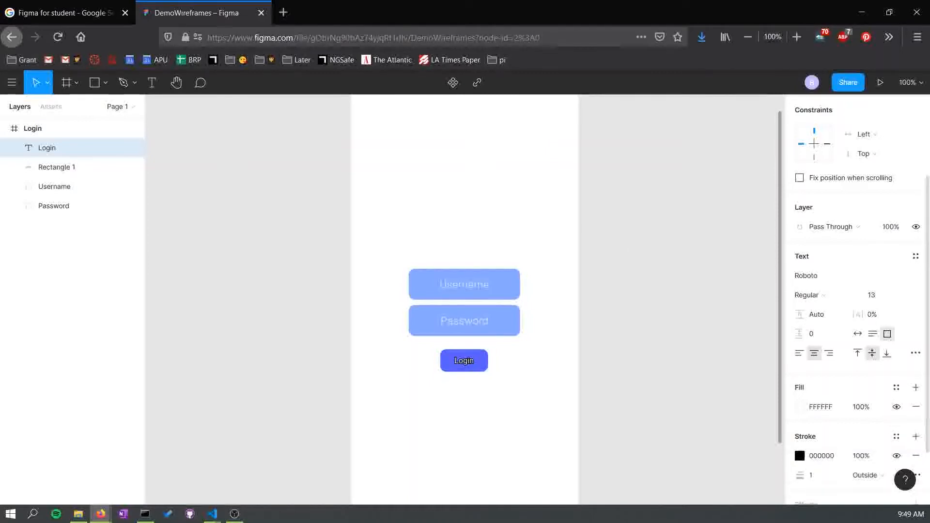
scroll(863, 339, down, 2)
click(800, 381)
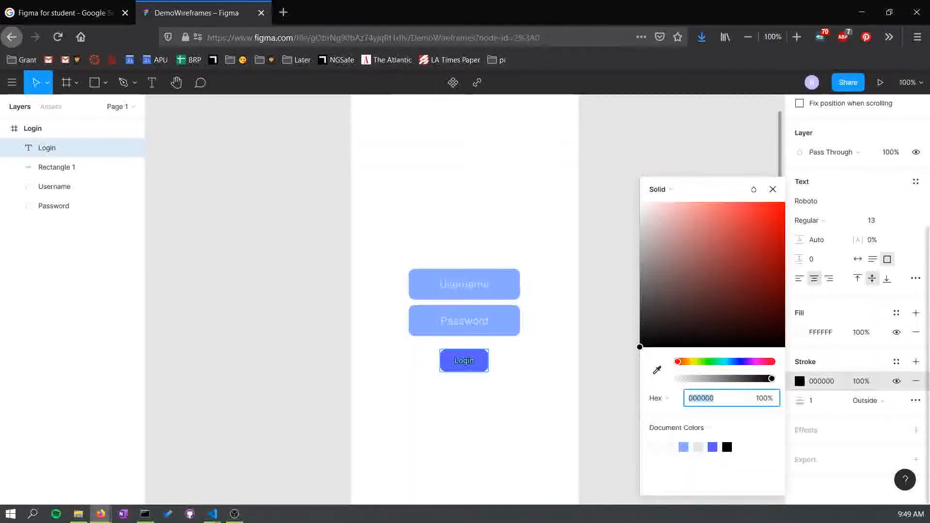
click(916, 381)
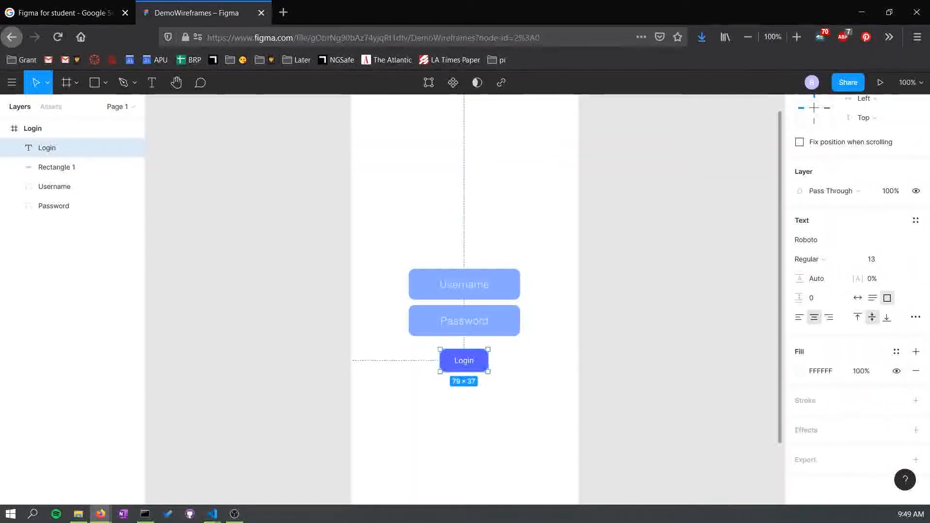
- Give the Login button rectangle a light blue 87A9FF stroke with weight 3
click(56, 167)
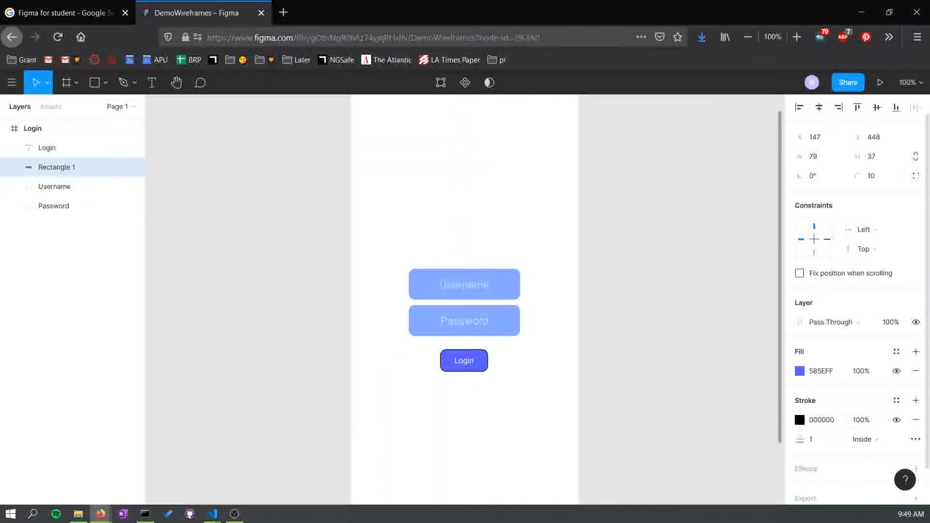
click(799, 420)
mouse_move(688, 310)
mouse_down()
mouse_move(663, 301)
mouse_move(640, 249)
mouse_up()
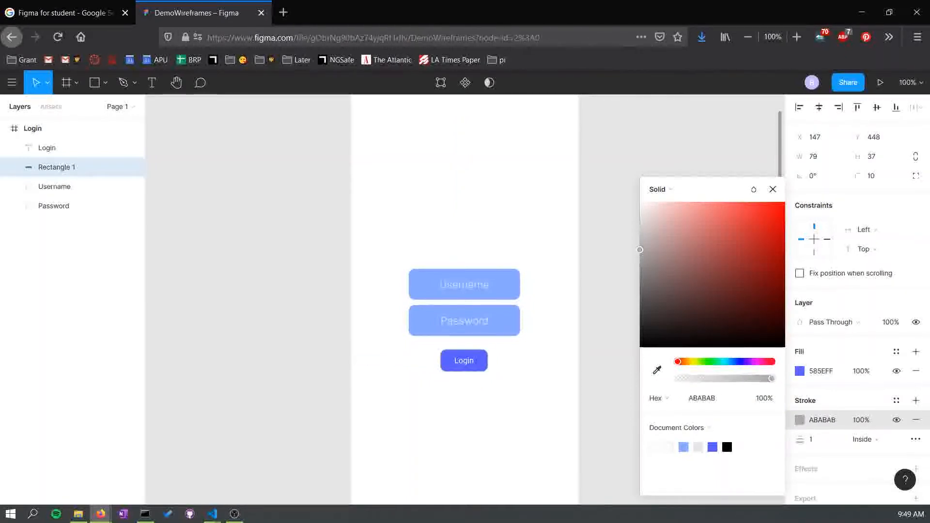
drag(700, 202, 695, 207)
click(683, 447)
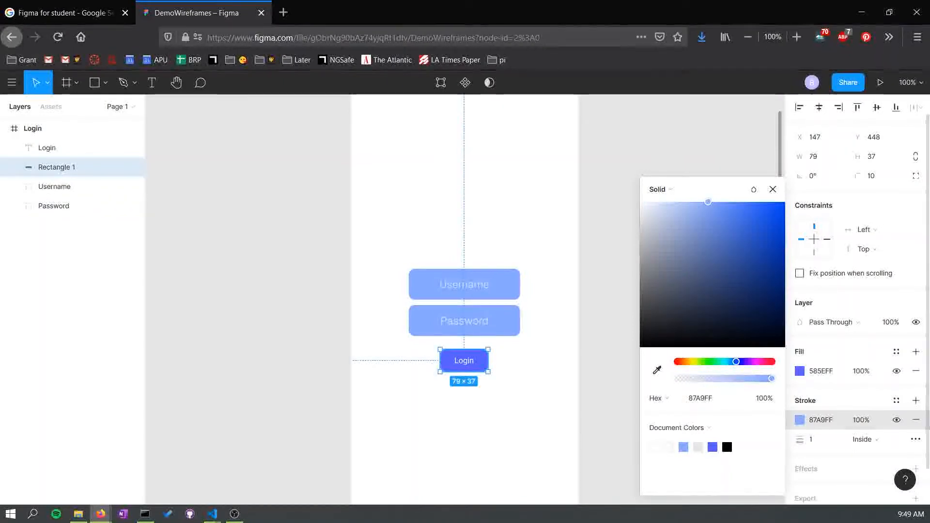
drag(800, 439, 820, 444)
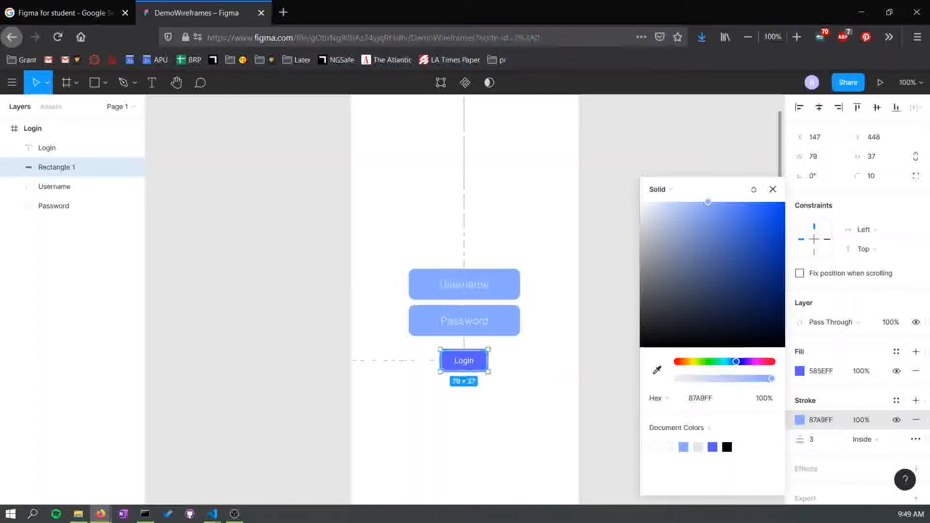
click(611, 368)
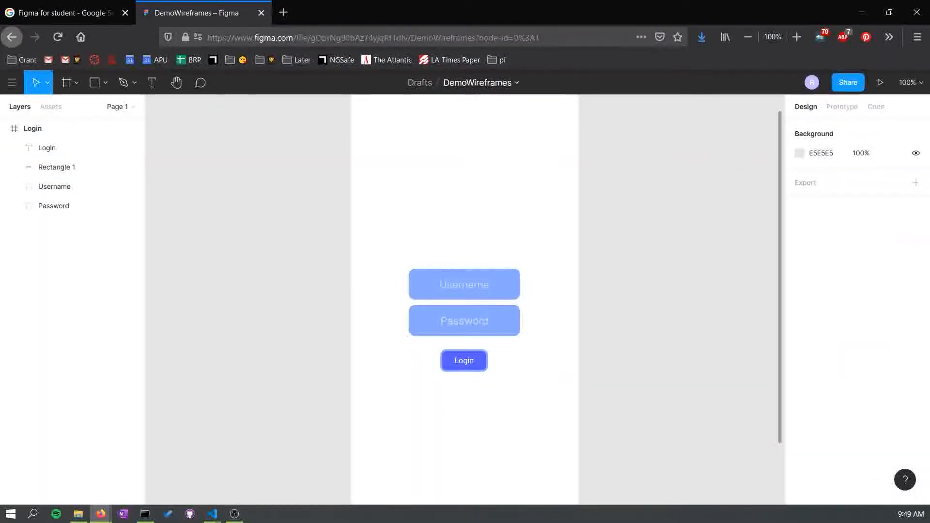
- Add the text "Forgot Password? Rest" just below the Login button
scroll(464, 301, down, 1)
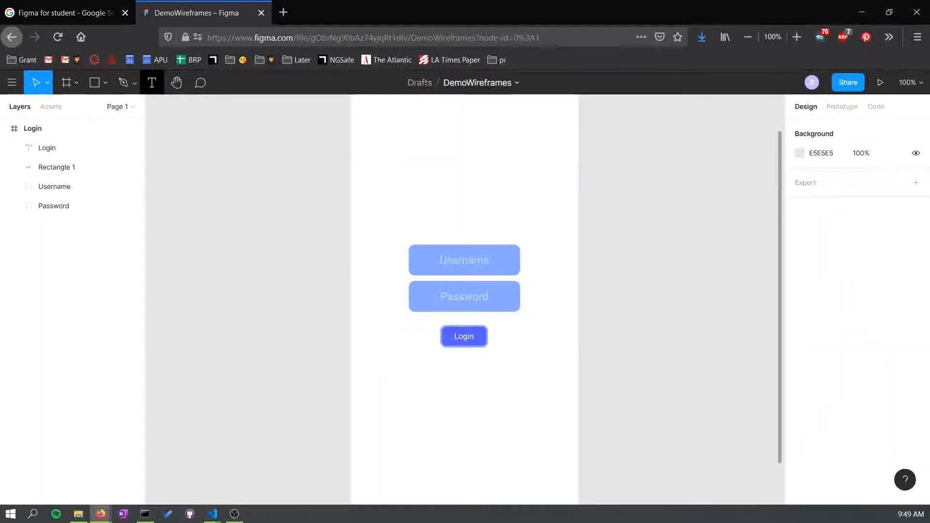
click(152, 83)
drag(438, 352, 521, 363)
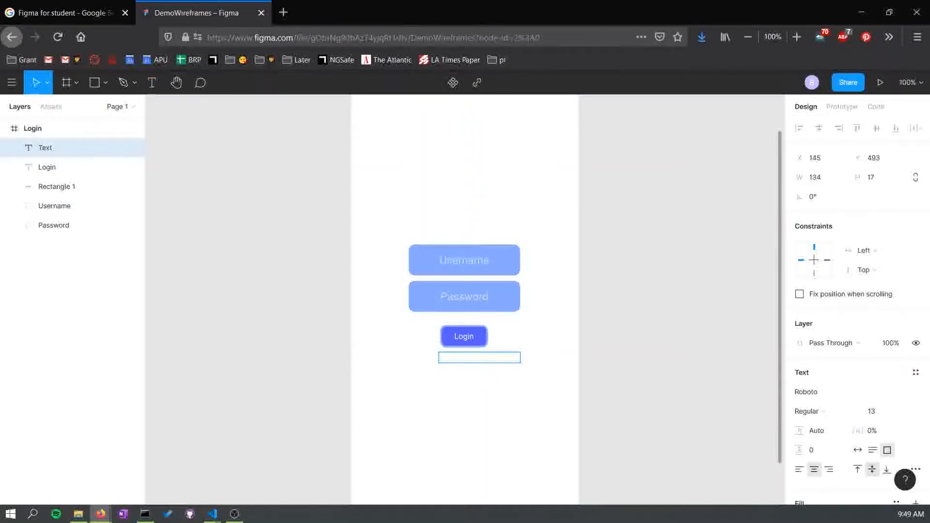
text(Forgot)
key(BackSpace)
text(got Password? Rest)
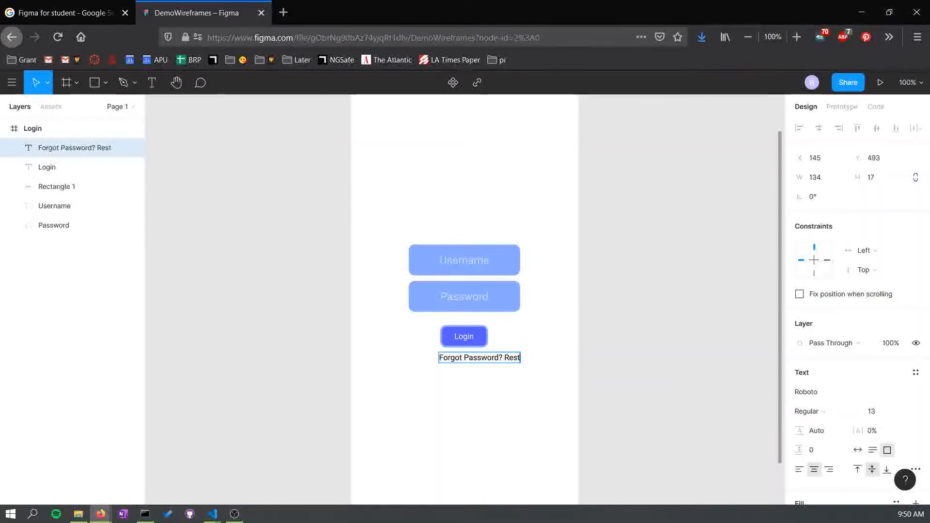
key(Escape)
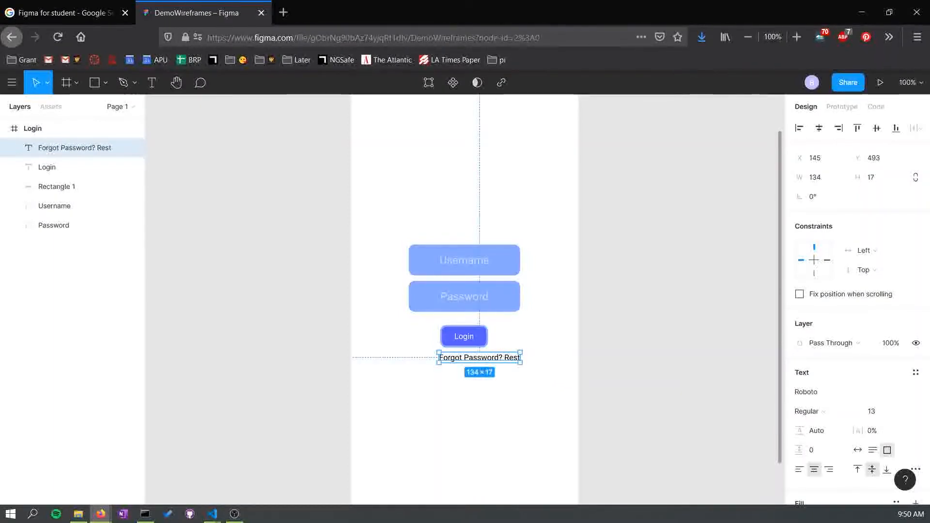
- Centre the Forgot Password text horizontally beneath the Login button
mouse_move(479, 358)
mouse_down()
mouse_move(450, 362)
mouse_move(465, 362)
mouse_up()
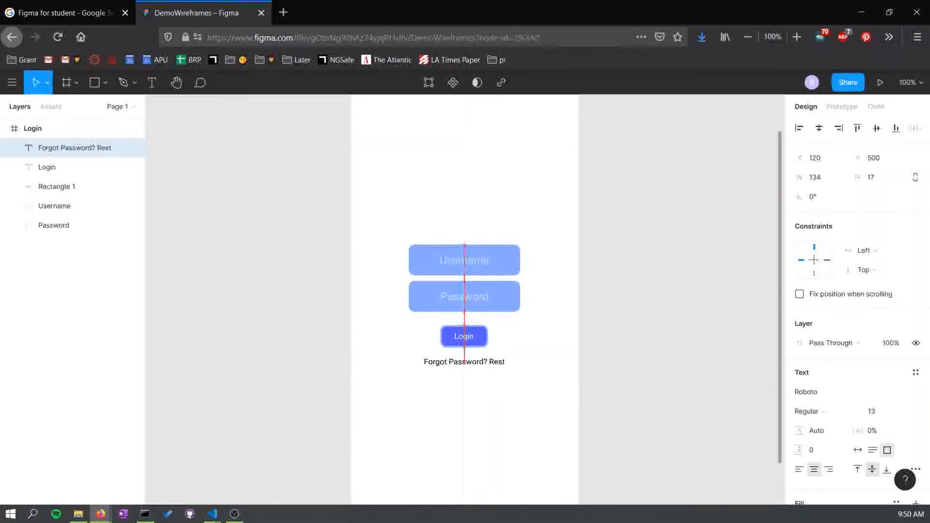
drag(465, 362, 465, 362)
key(Escape)
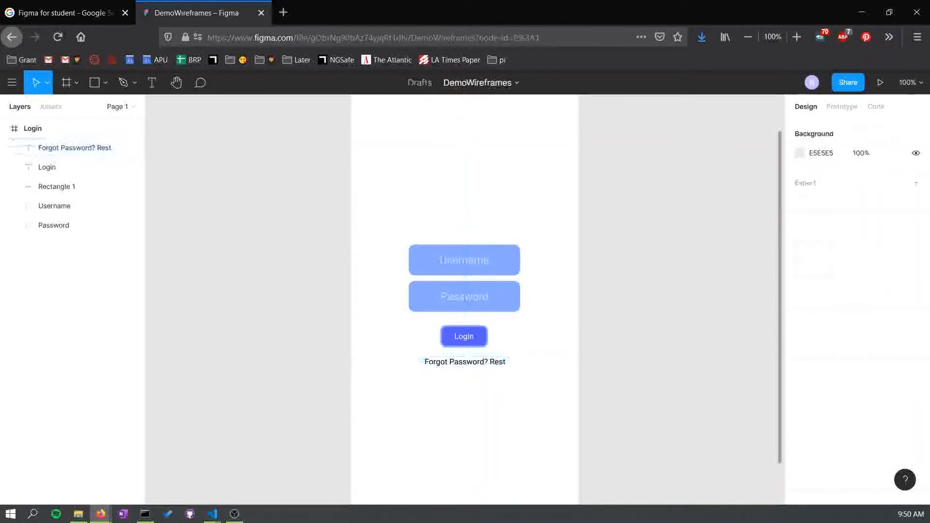
- Colour the word "Rest" in the Forgot Password text blue 667FFF
click(72, 148)
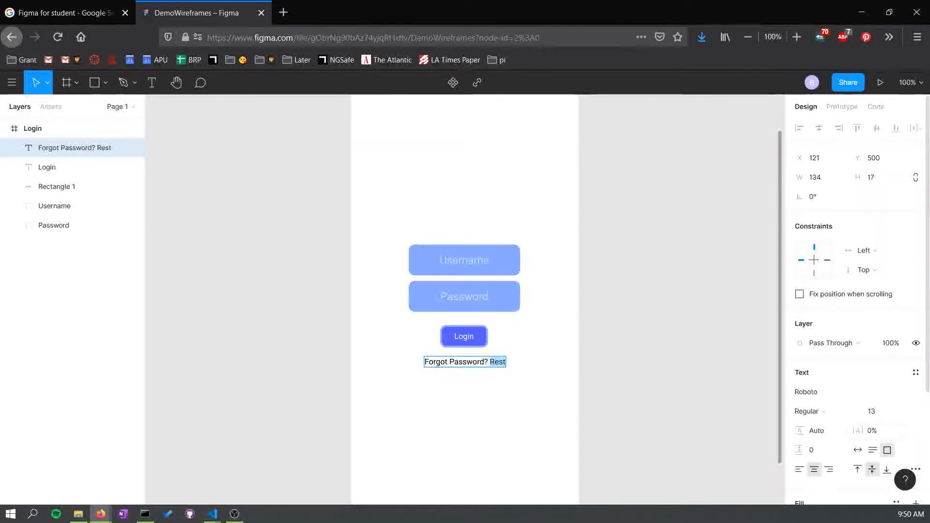
click(855, 412)
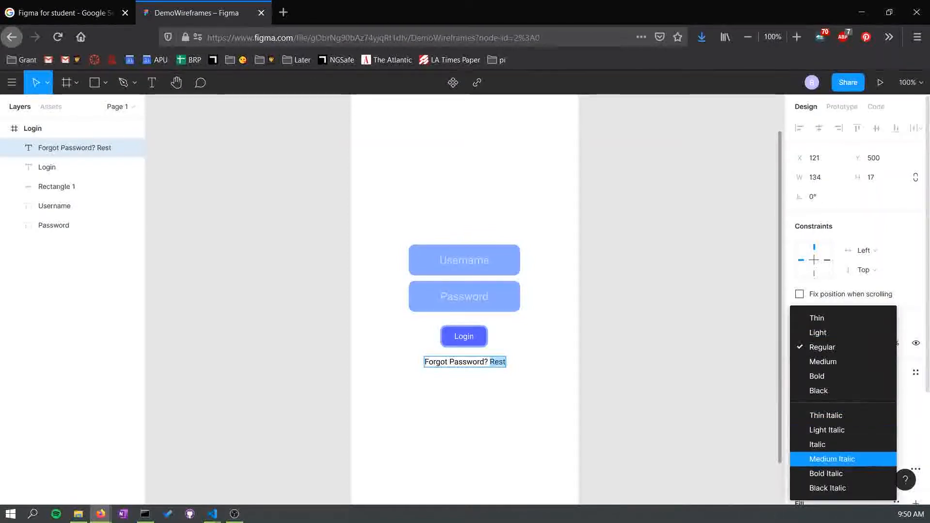
key(Escape)
scroll(857, 290, down, 3)
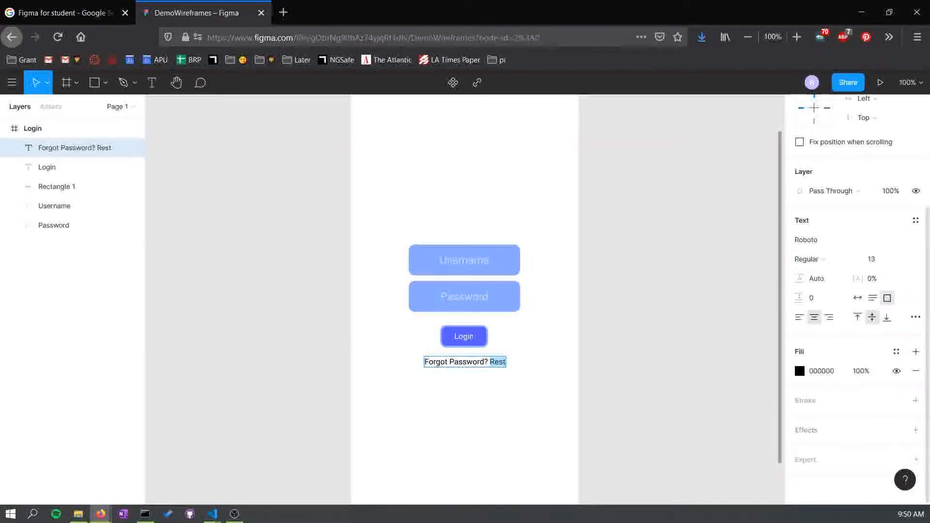
click(800, 371)
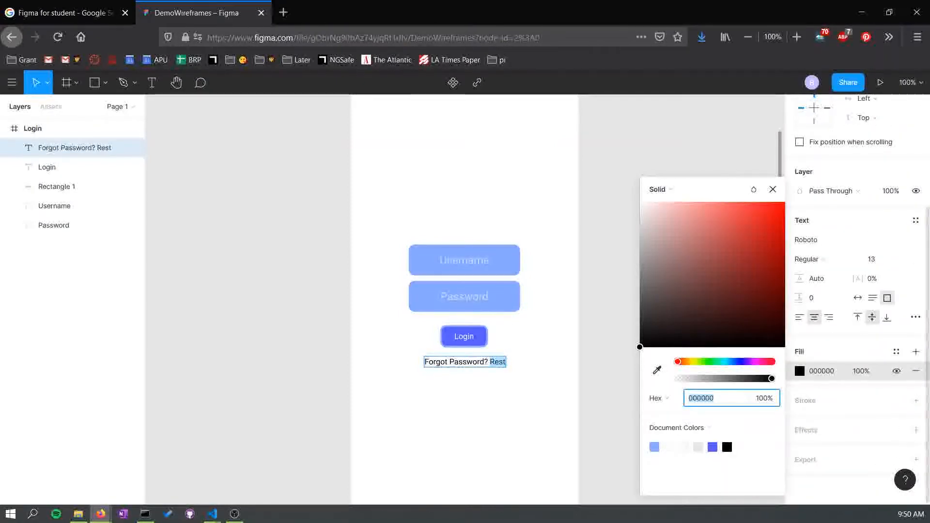
text(D0FFF9)
key(Return)
drag(667, 202, 727, 202)
drag(722, 362, 738, 362)
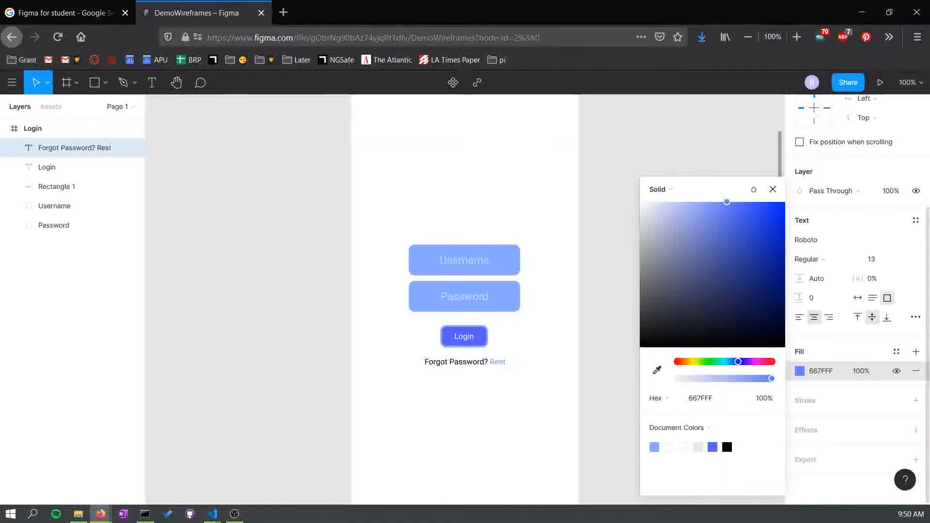
- Change the word "Rest" to blue 6A82FF and set its font style to Bold Italic
drag(727, 202, 724, 202)
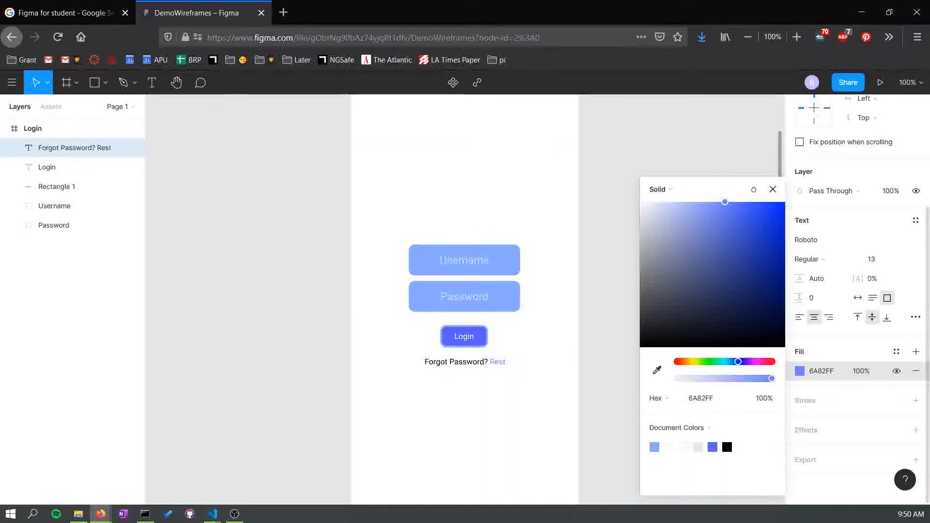
click(823, 259)
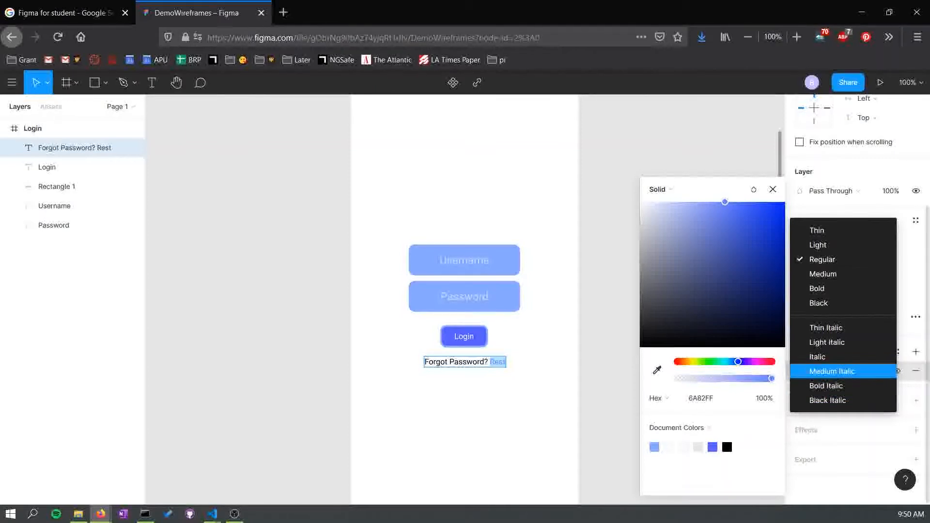
click(891, 386)
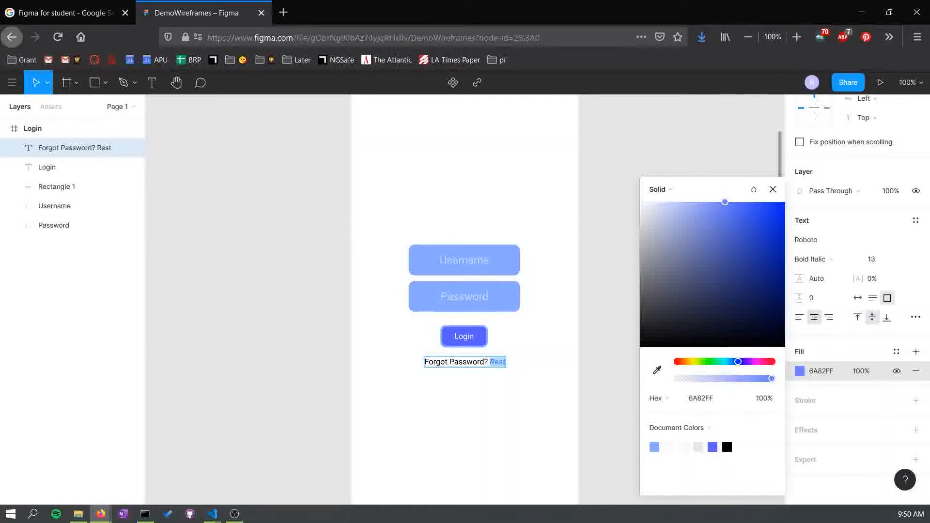
key(Escape)
key(Escape)
- Add an iPhone 11 Pro / X frame beside the Login frame and rename it Home
scroll(464, 298, up, 2)
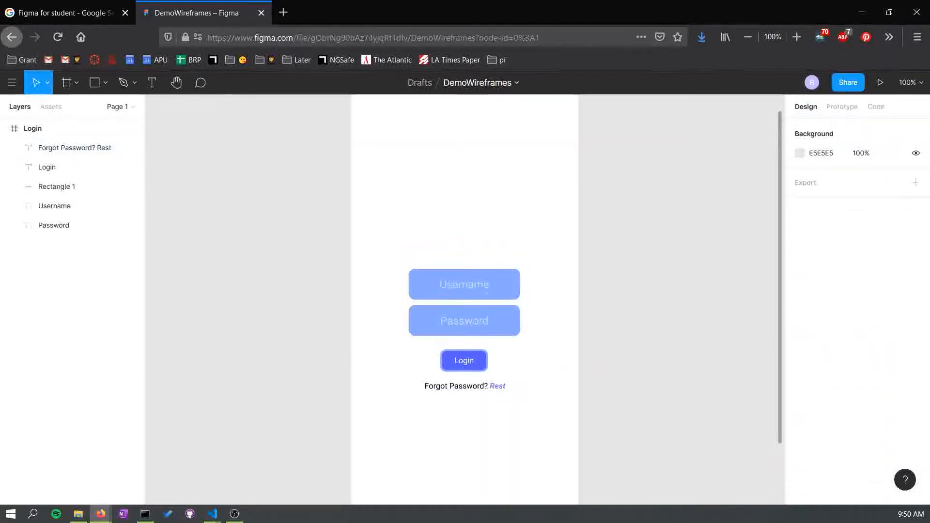
scroll(464, 299, down, 2)
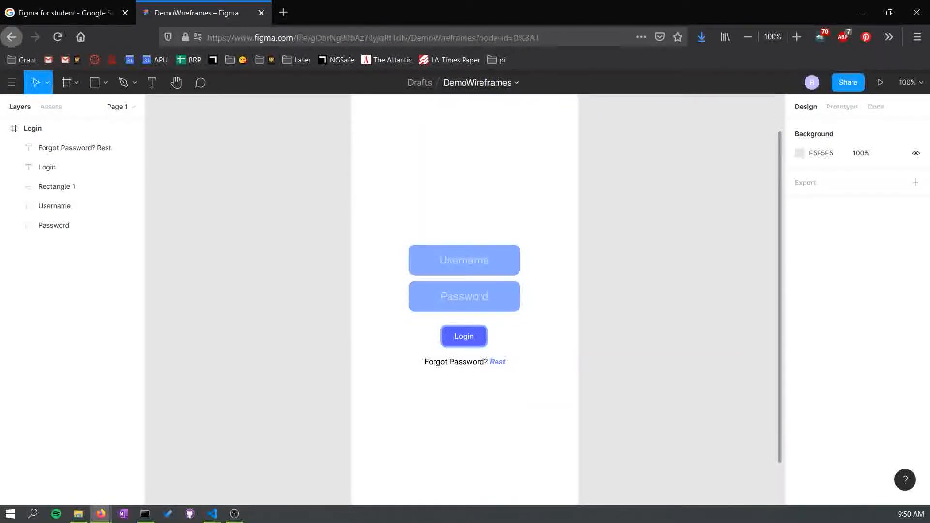
scroll(464, 299, down, 1)
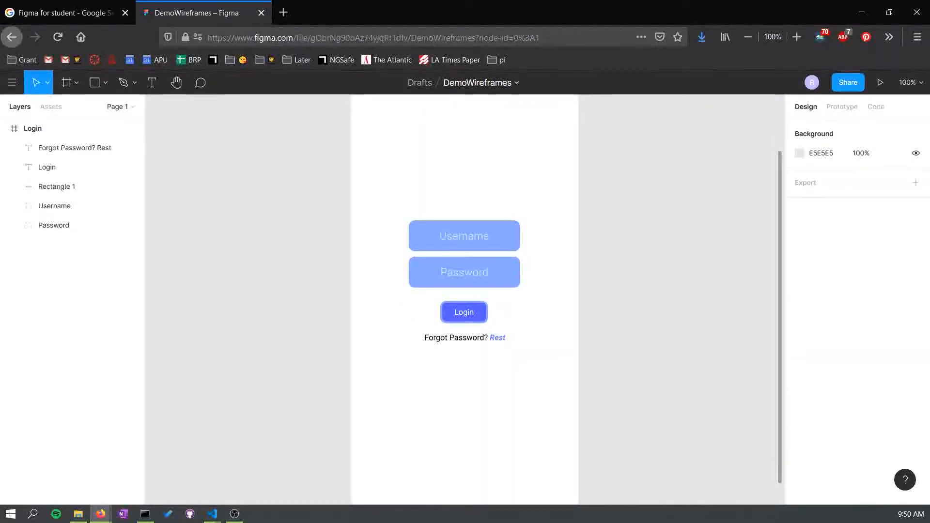
scroll(464, 291, up, 2)
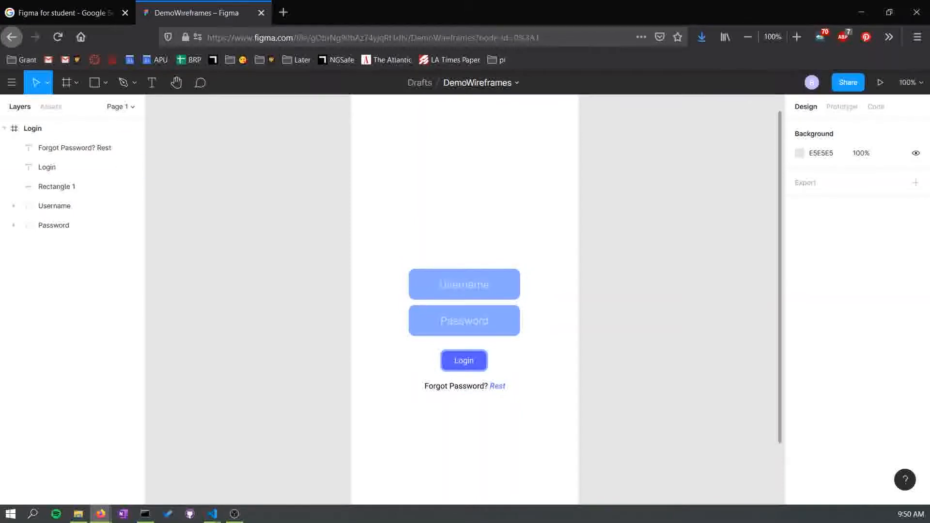
key(r)
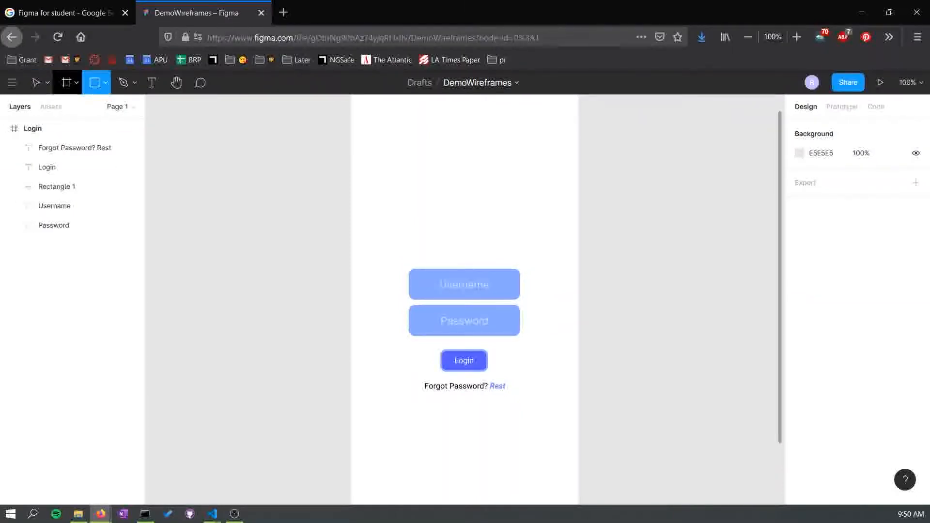
click(67, 82)
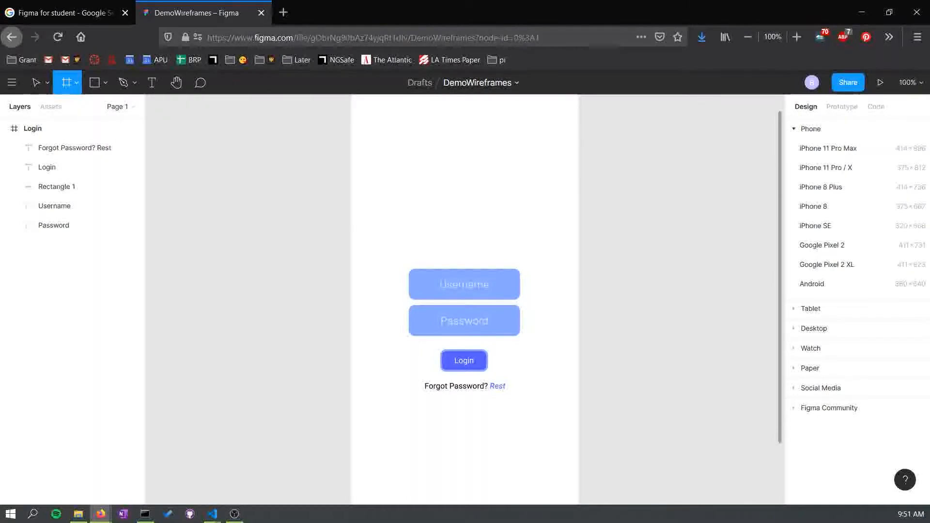
click(826, 167)
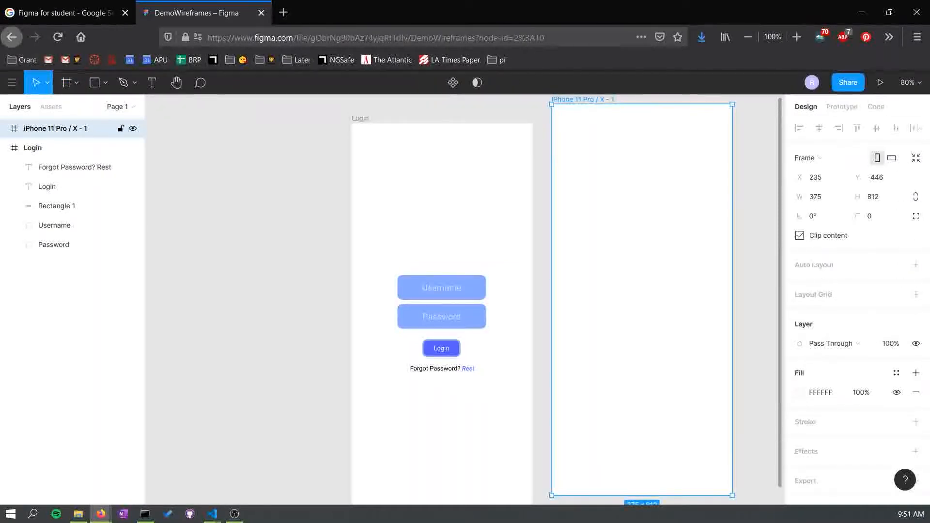
drag(642, 271, 641, 291)
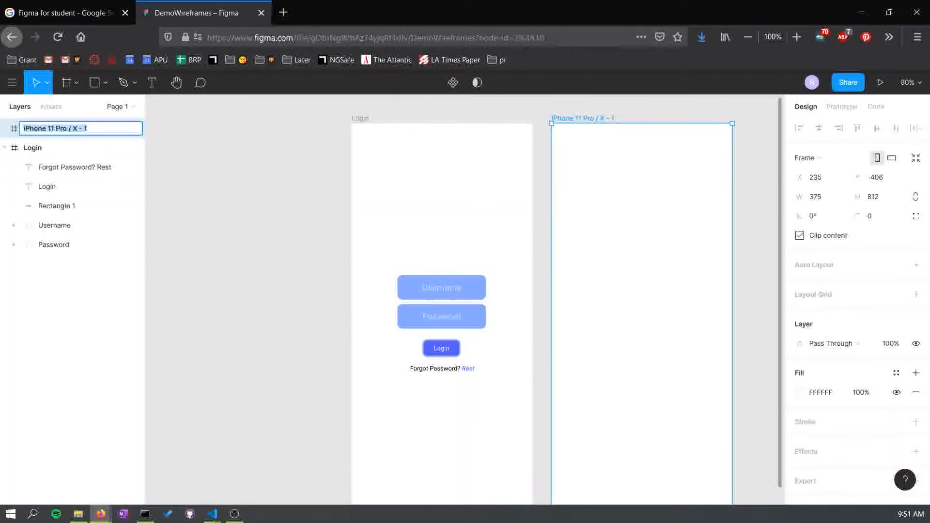
text(Home)
key(Return)
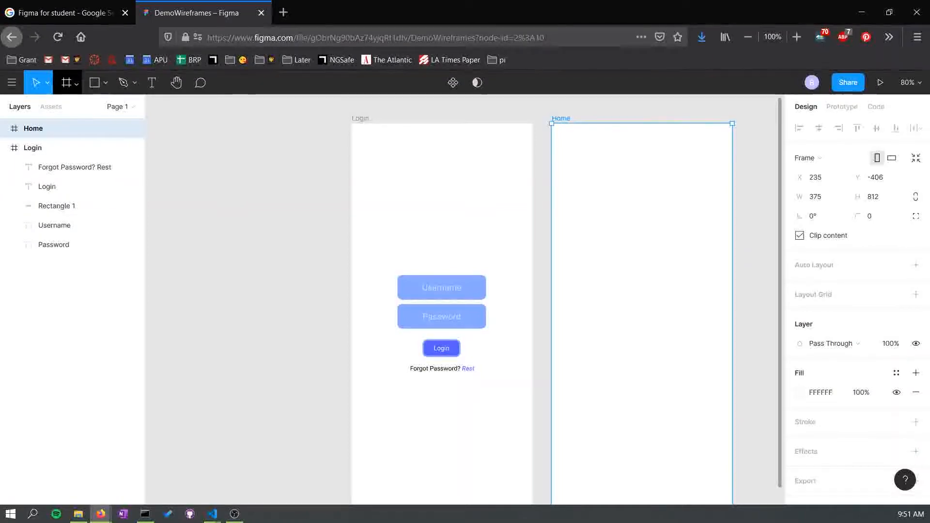
- Draw a circle about 226 × 226 in the middle of the Home frame
click(76, 83)
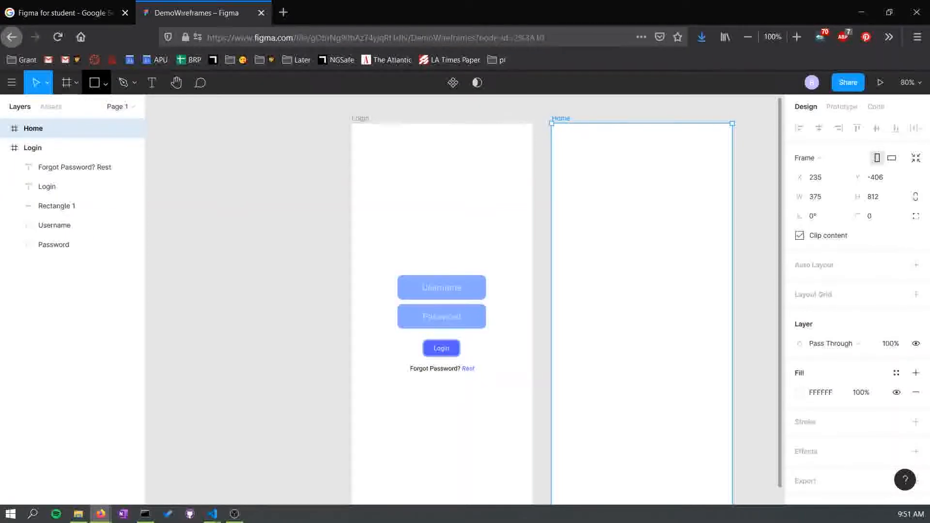
click(105, 83)
click(72, 151)
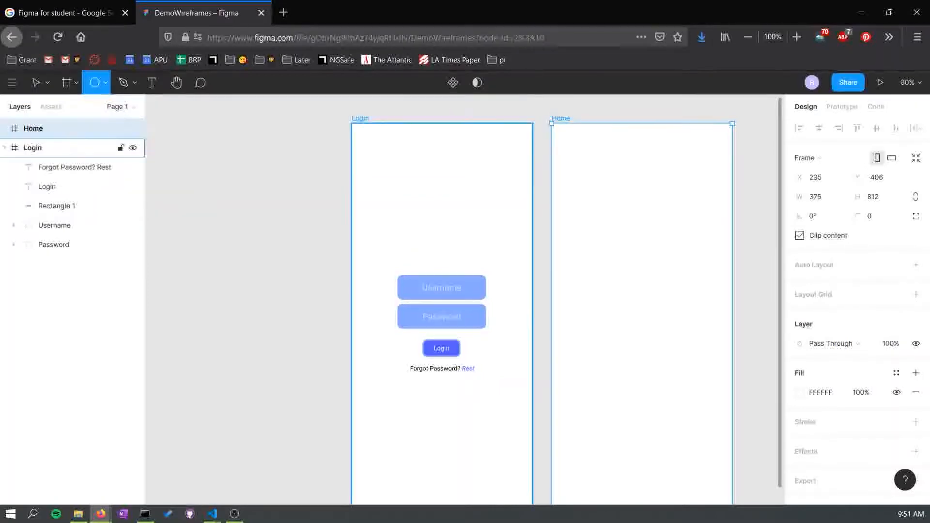
scroll(465, 300, down, 1)
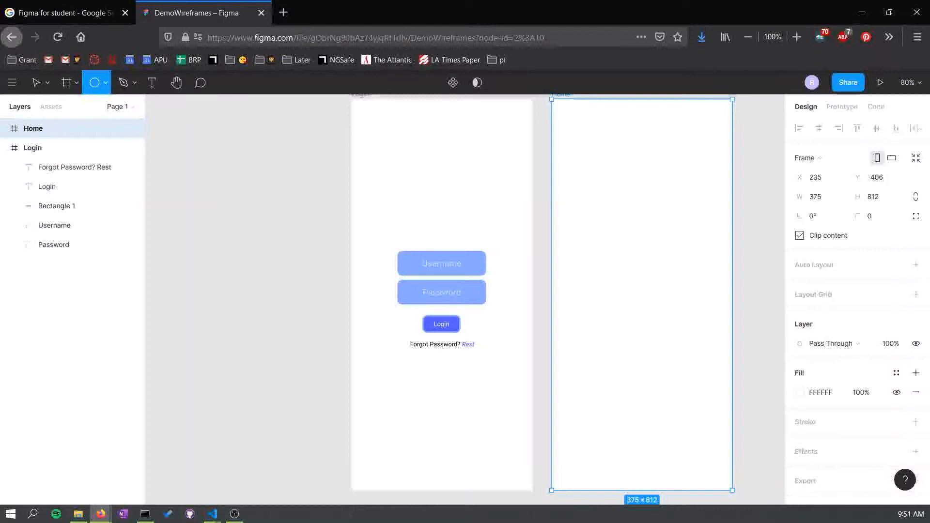
mouse_move(601, 236)
mouse_down()
mouse_move(660, 327)
mouse_move(710, 346)
mouse_up()
mouse_move(655, 291)
mouse_down()
mouse_move(638, 300)
mouse_move(642, 295)
mouse_up()
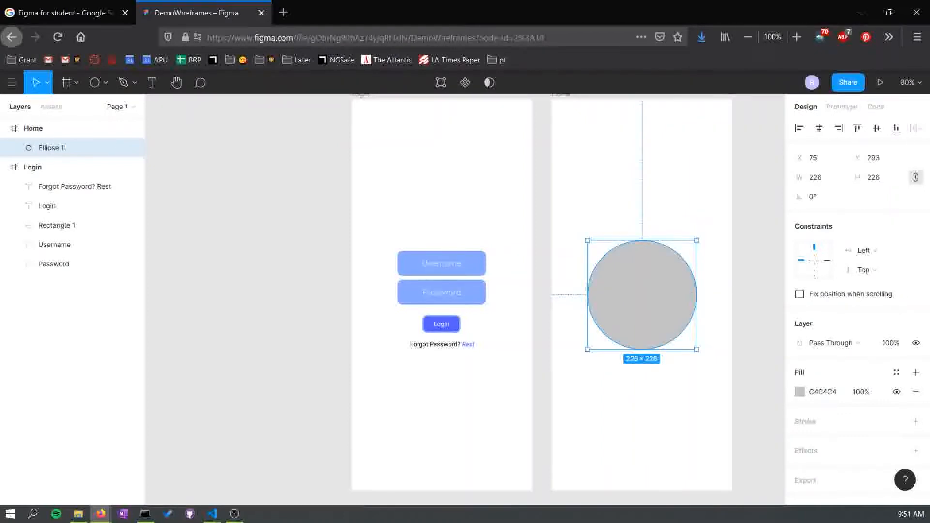
- Fill the circle with light blue 87A9FF
click(800, 392)
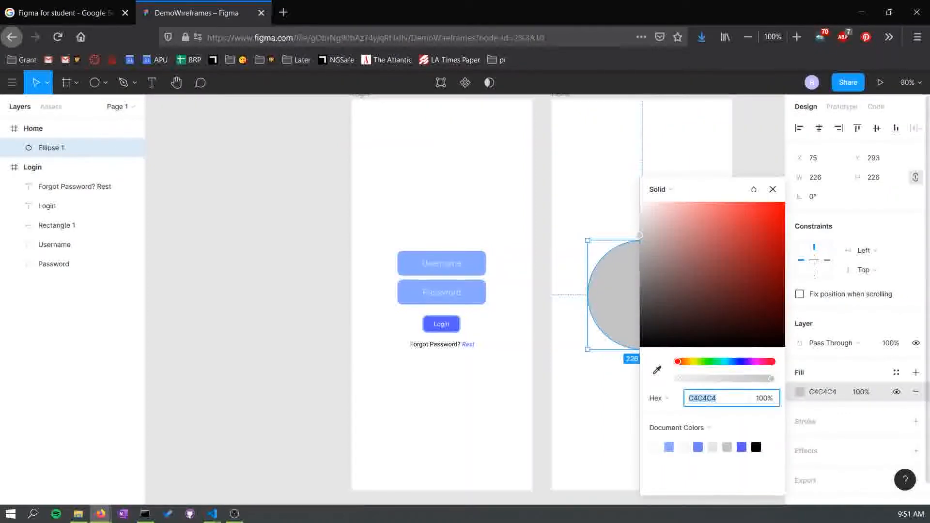
click(737, 362)
drag(742, 232, 708, 202)
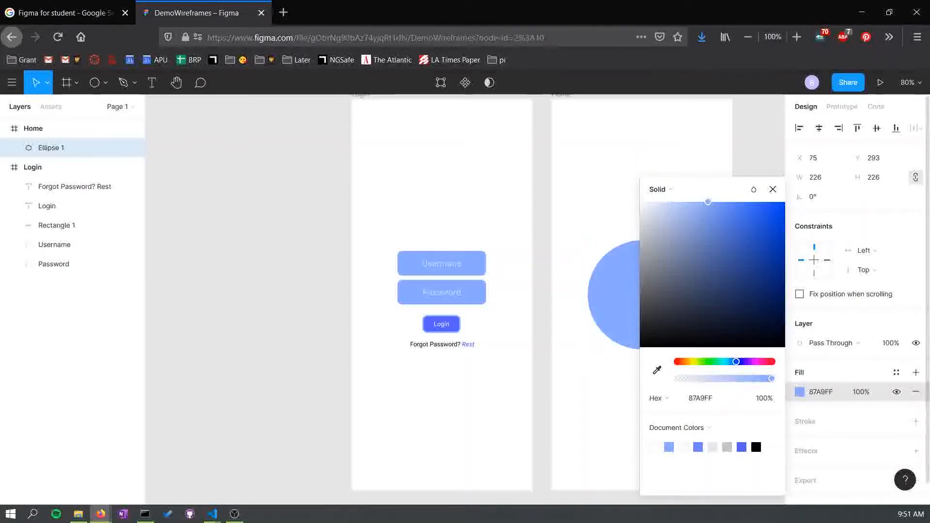
key(Escape)
key(Escape)
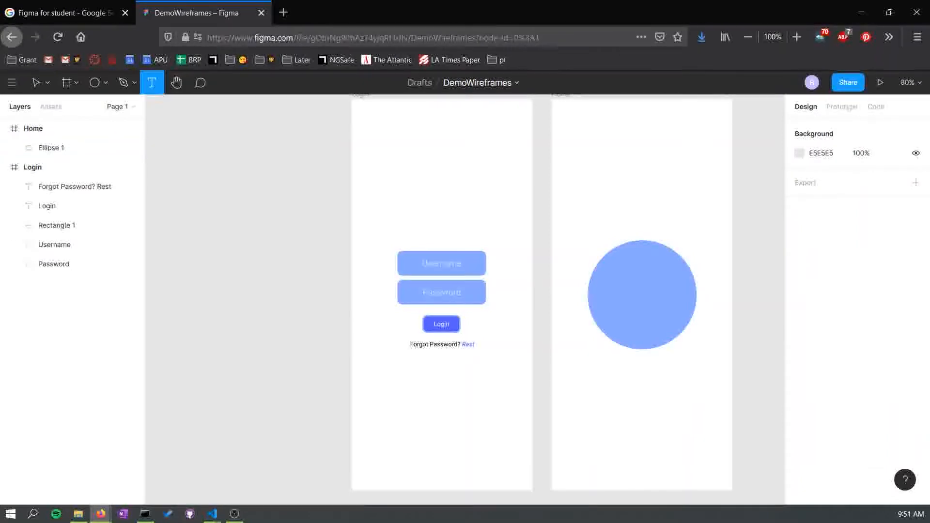
- Add two-line text "PRESS ME" inside the circle and set its font size to 48
drag(604, 262, 684, 330)
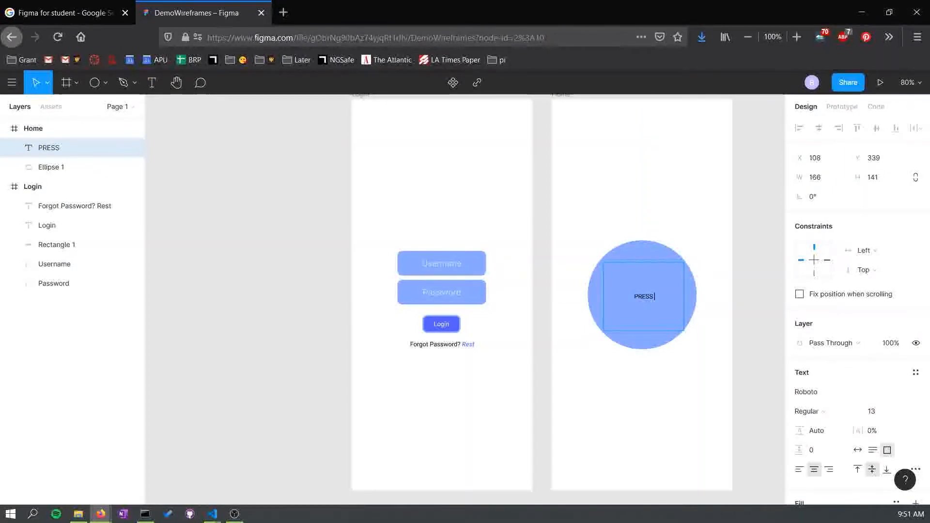
text(PRESS)
key(Return)
text(ME)
key(Return)
key(BackSpace)
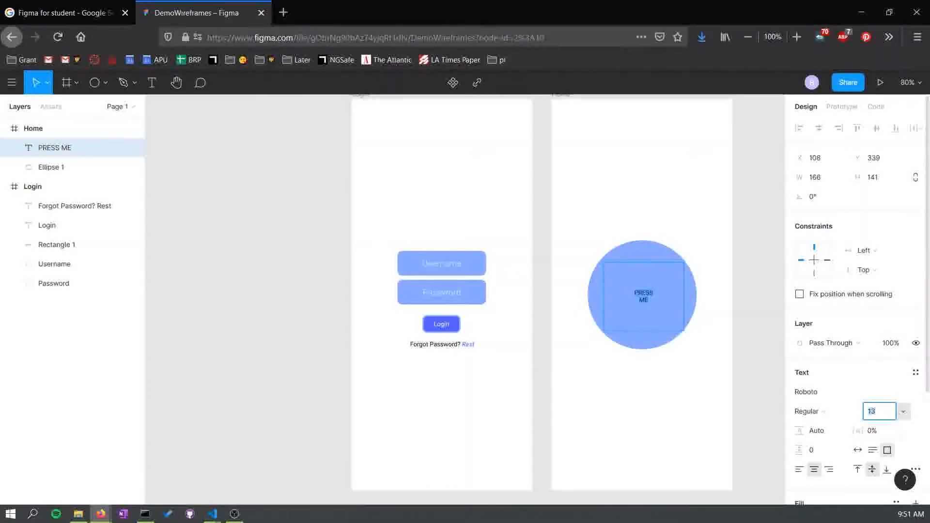
click(902, 411)
click(887, 416)
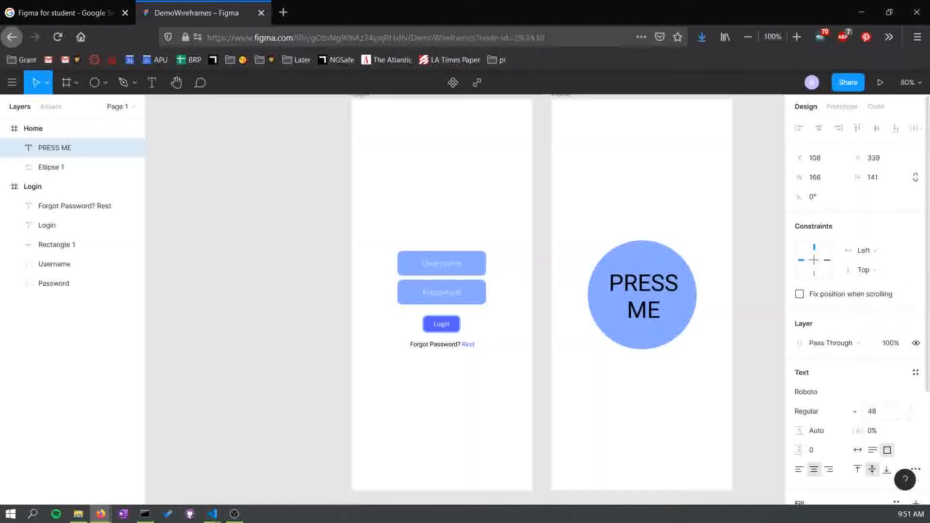
- Colour the PRESS ME text white FFFFFF
scroll(857, 301, down, 3)
click(800, 407)
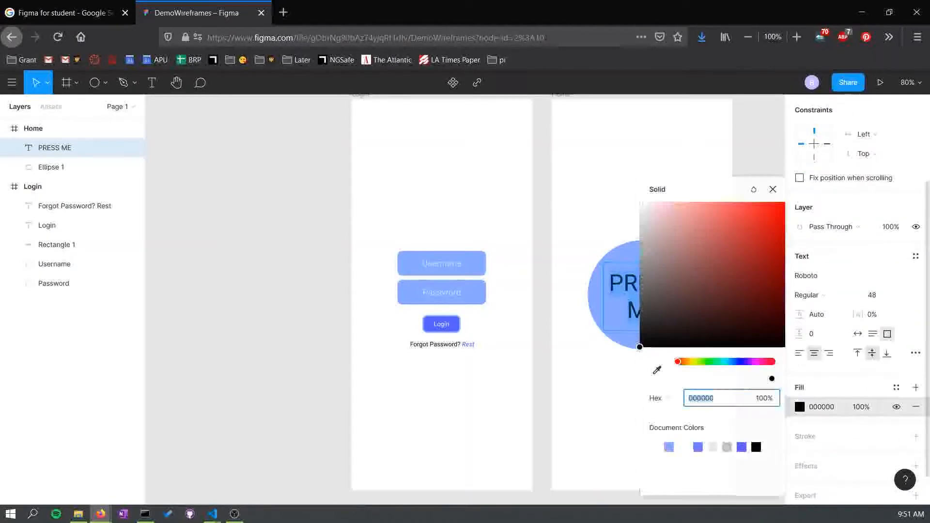
text(FFFFFF)
key(Return)
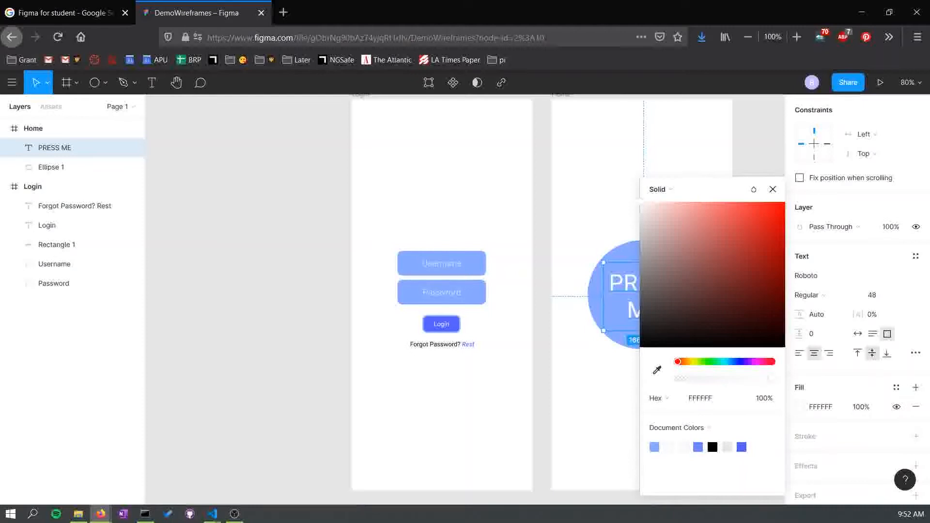
click(758, 145)
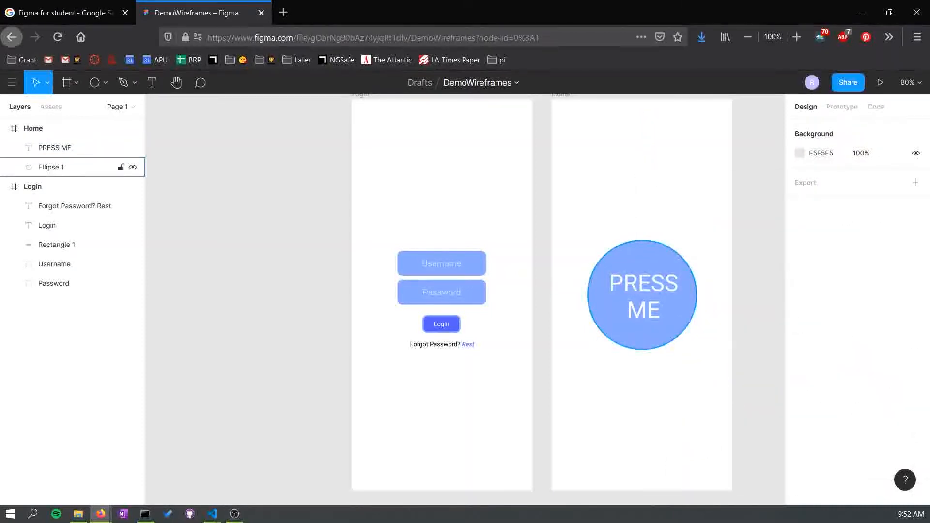
- Give the circle a drop shadow effect
click(51, 167)
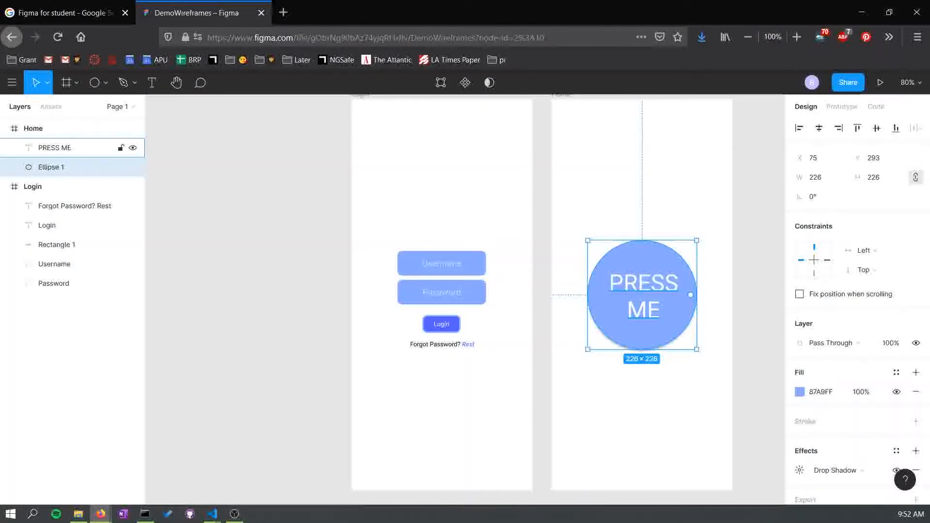
key(Escape)
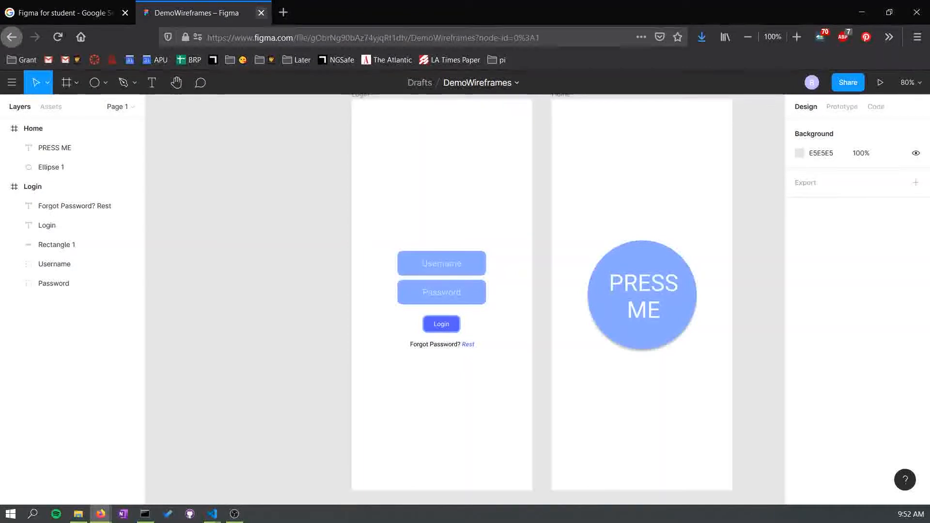
- Open a new browser tab and search Google for "figma icons"
click(283, 12)
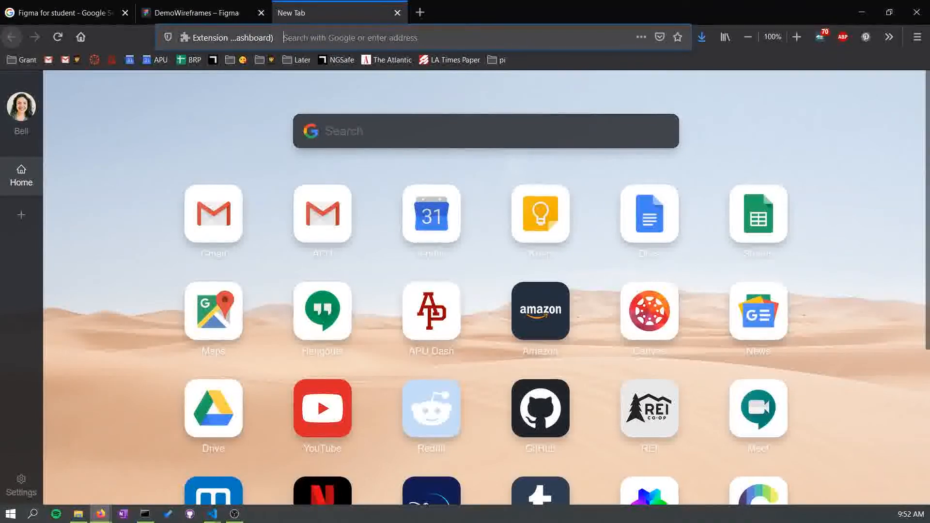
click(424, 37)
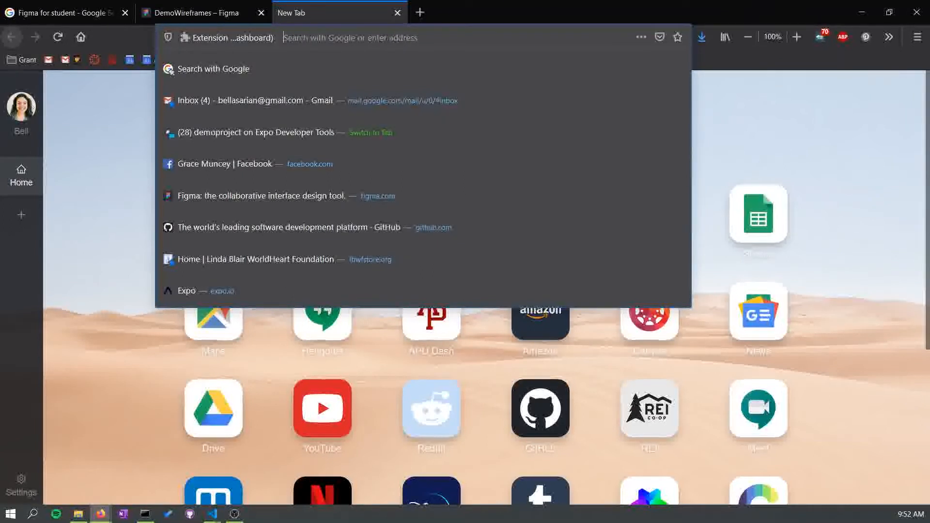
text(FIGMA)
key(BackSpace)
key(BackSpace)
key(BackSpace)
key(BackSpace)
key(BackSpace)
text(figma ic)
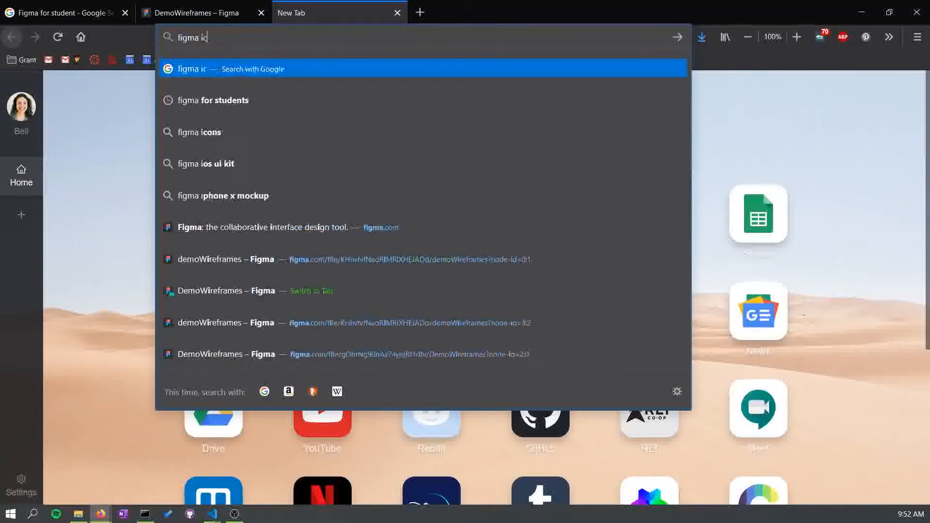
text(ons)
key(Return)
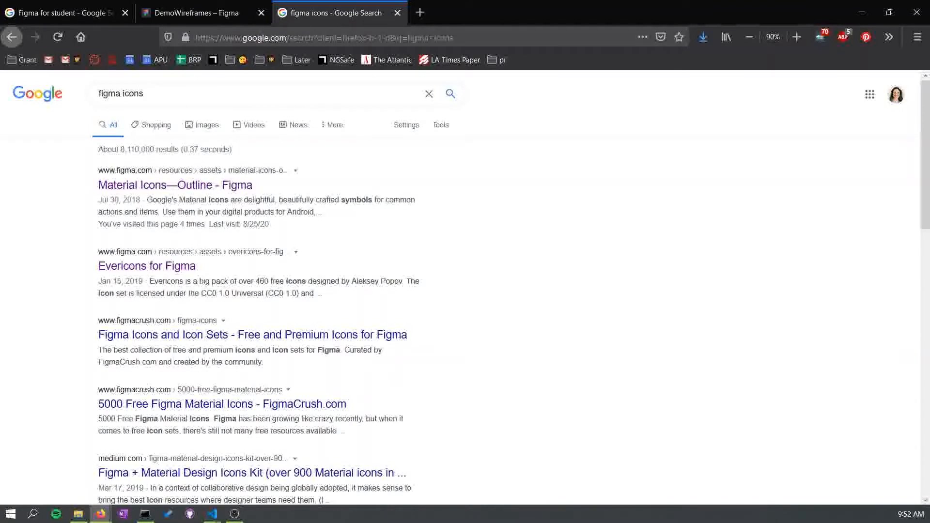
- Open the Material Icons—Outline result and look through its page
click(126, 185)
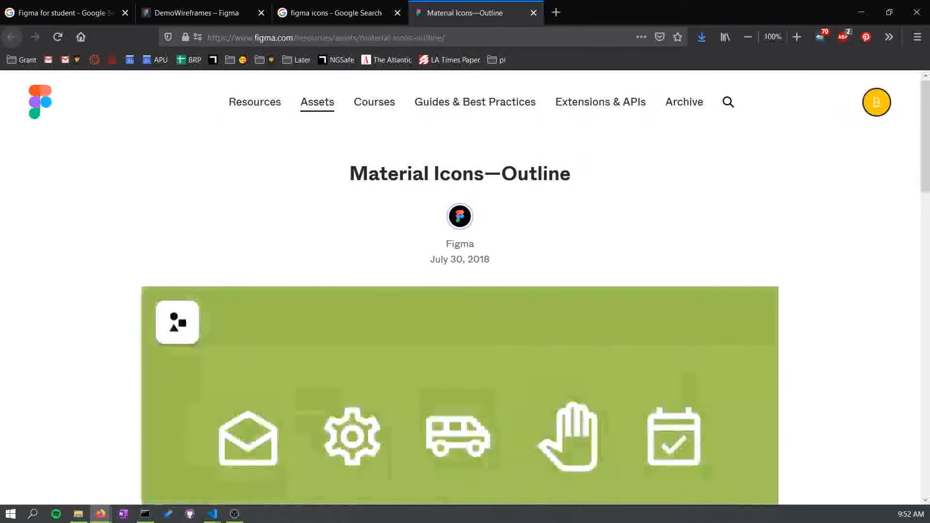
scroll(460, 290, down, 12)
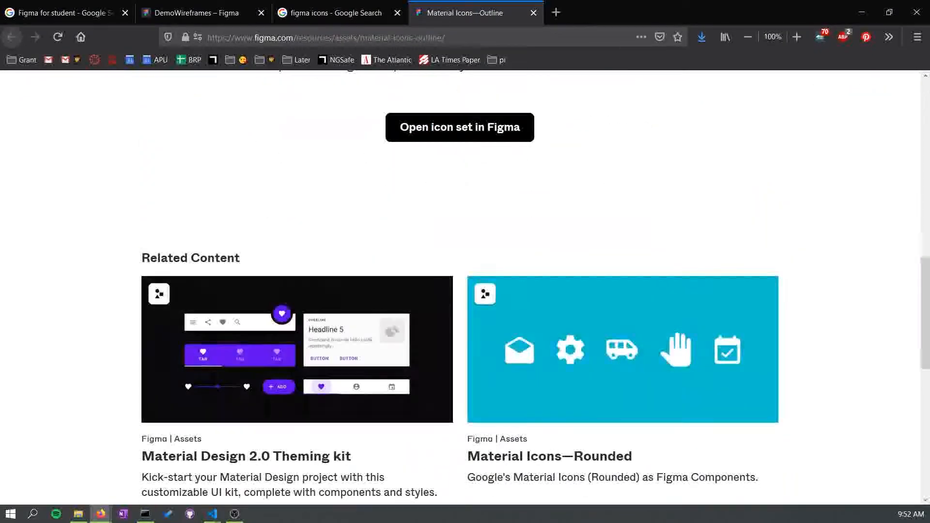
scroll(297, 348, down, 3)
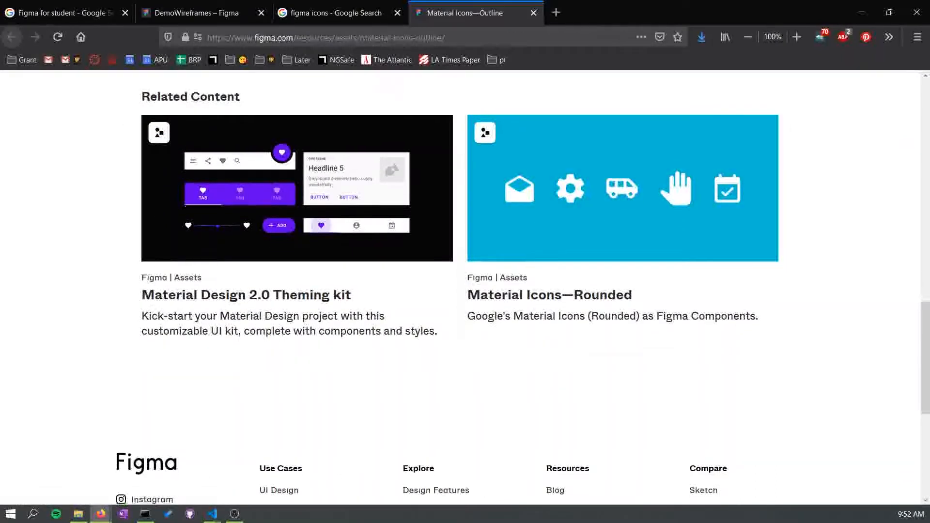
scroll(297, 315, down, 5)
scroll(465, 290, up, 8)
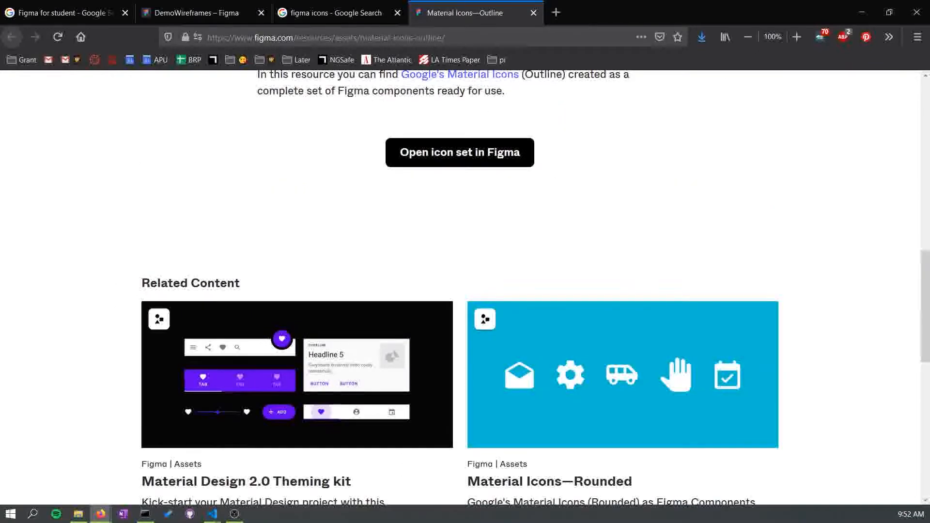
- Look through the Google results for figma icons and the Material Icons—Outline page again
scroll(465, 290, down, 3)
scroll(465, 286, up, 13)
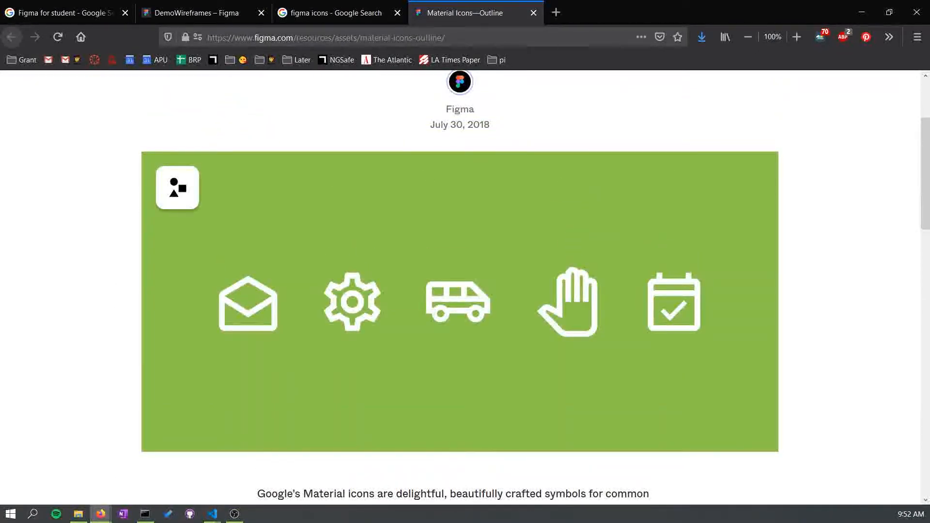
scroll(465, 286, down, 6)
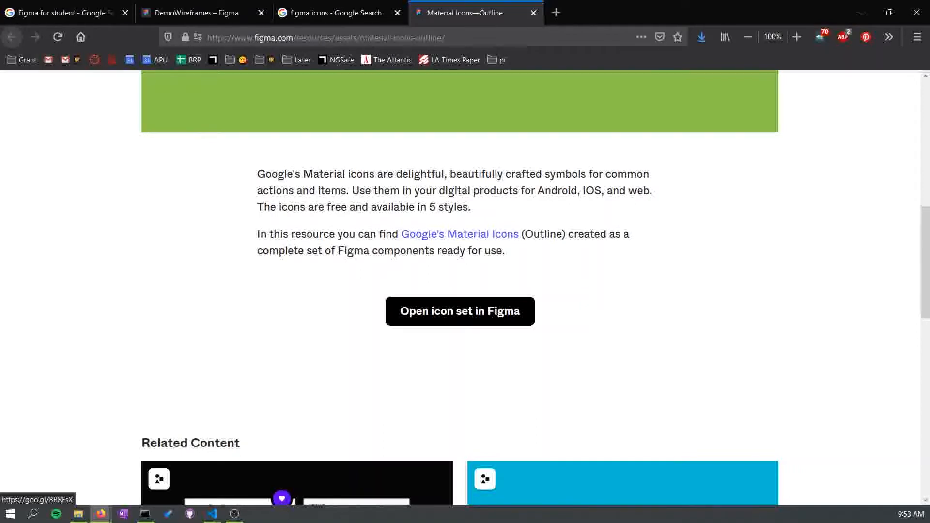
scroll(460, 310, down, 1)
scroll(460, 310, up, 6)
click(336, 13)
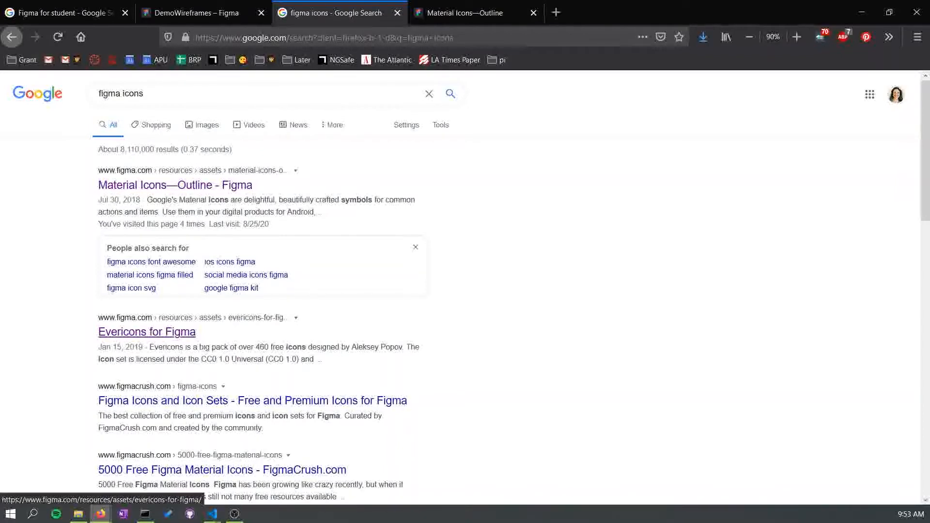
scroll(145, 334, down, 6)
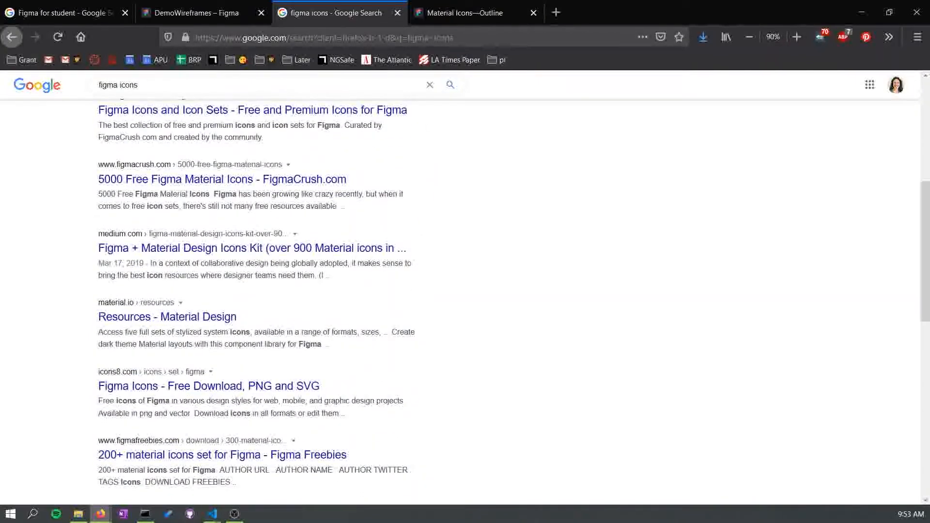
scroll(257, 300, down, 3)
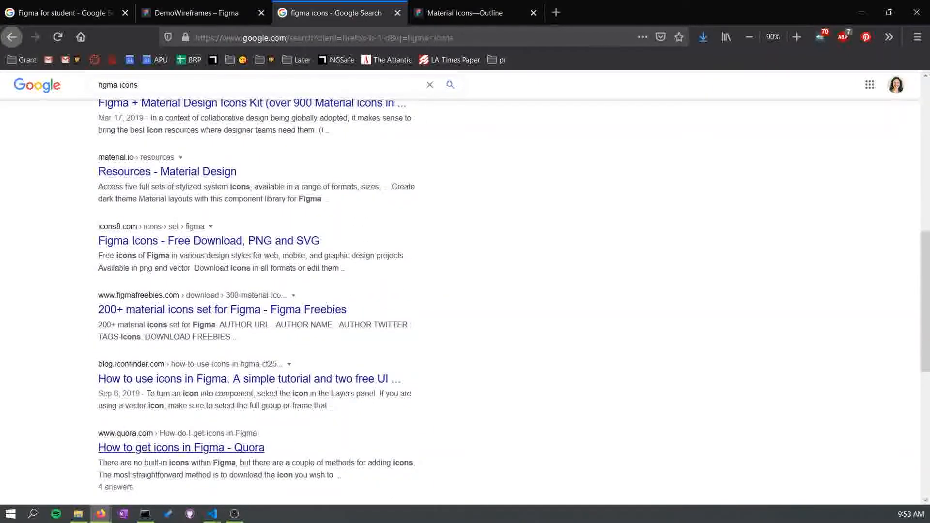
scroll(184, 448, up, 9)
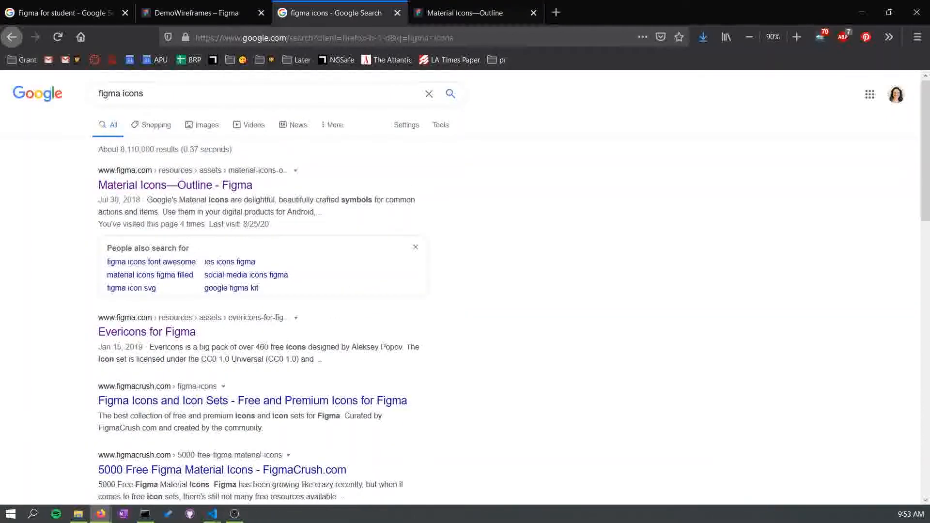
click(465, 13)
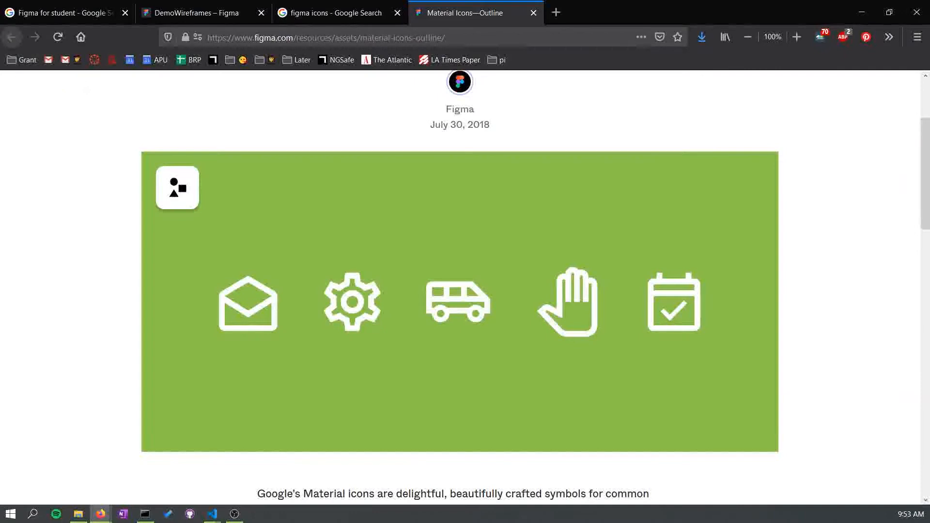
scroll(461, 286, down, 3)
scroll(461, 286, down, 4)
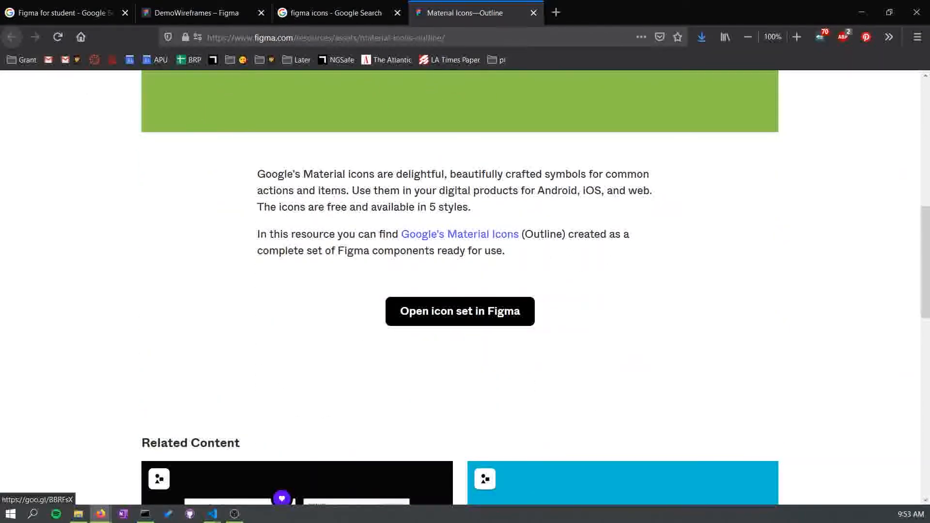
- Open the Material Icons icon set in Figma and browse through its icon categories
click(460, 311)
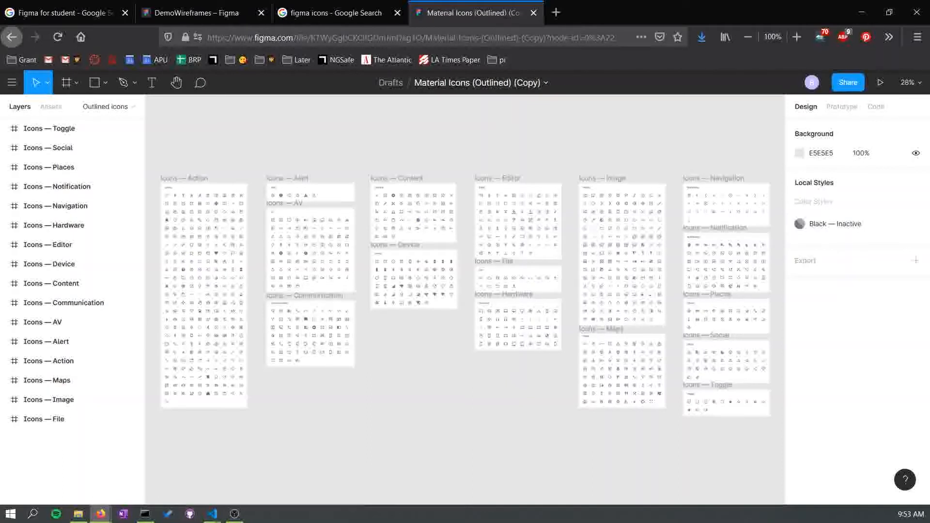
key(shift+0)
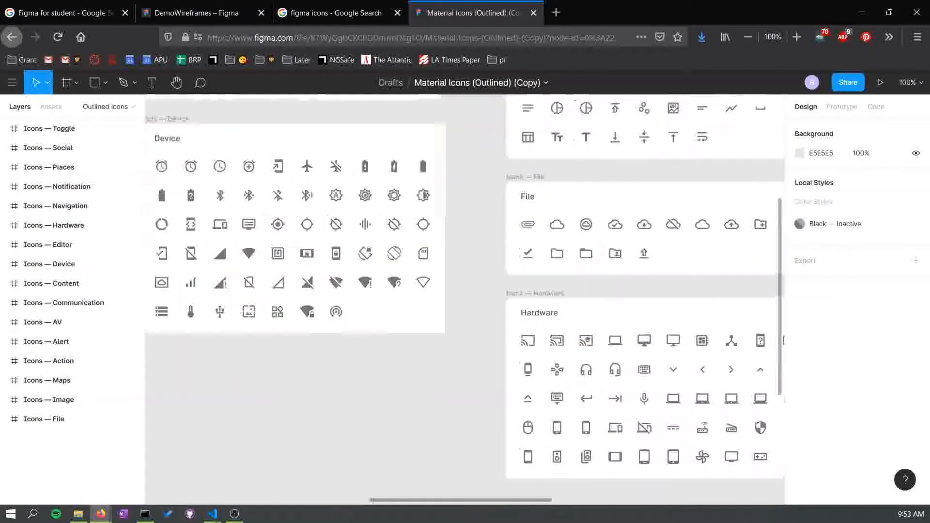
drag(170, 261, 724, 308)
drag(210, 183, 523, 337)
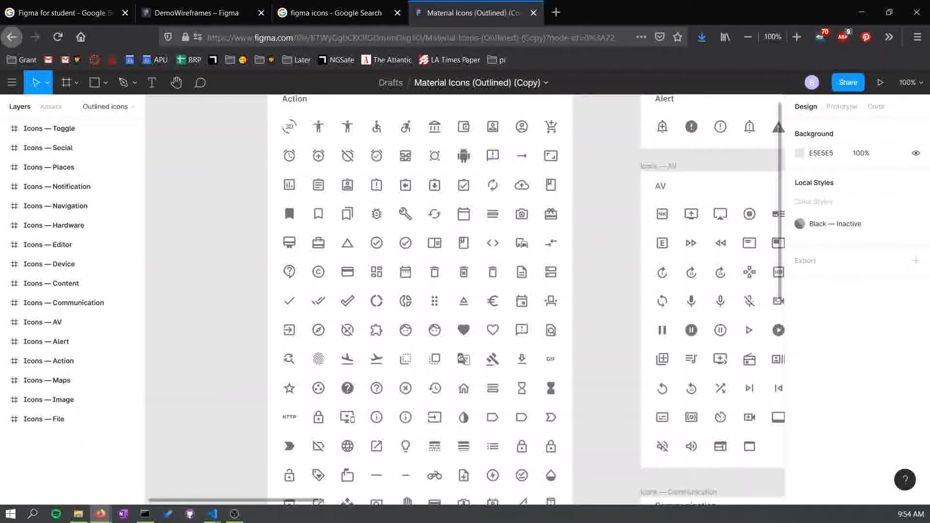
scroll(465, 290, down, 5)
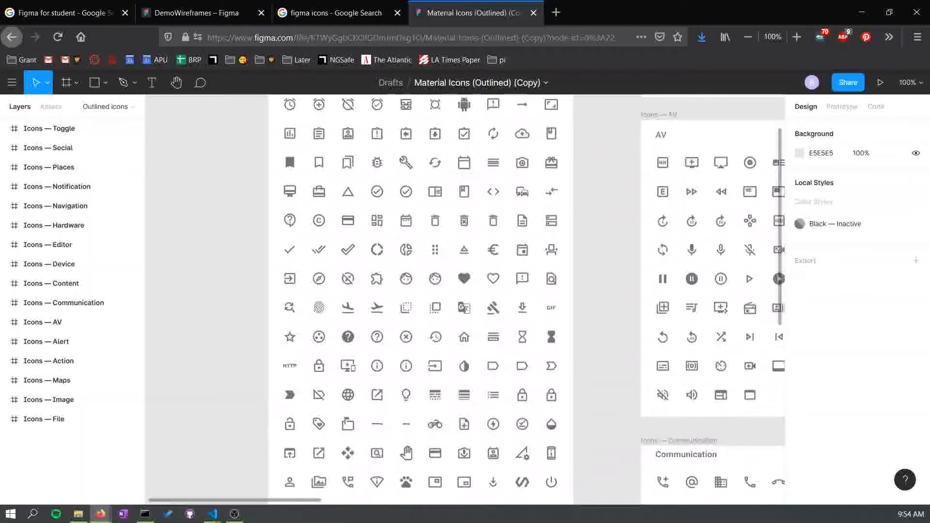
scroll(379, 313, down, 4)
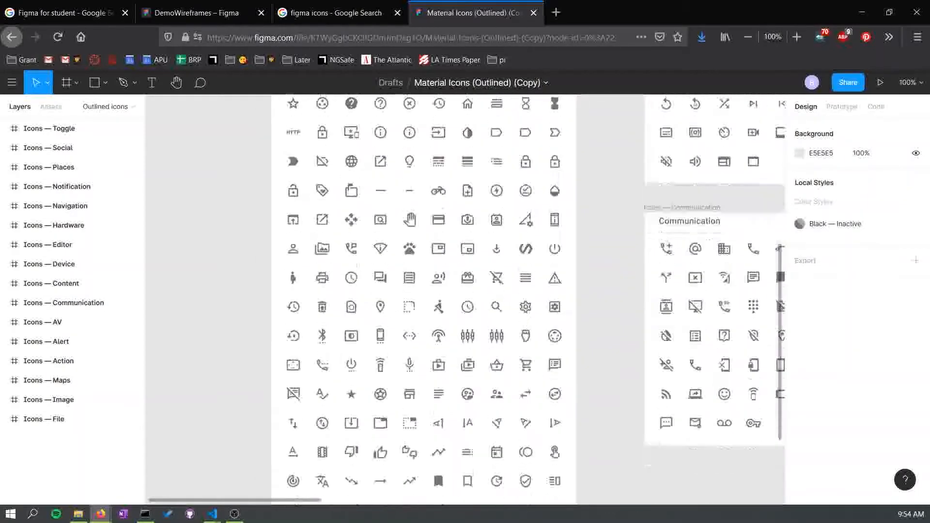
scroll(465, 291, right, 3)
scroll(465, 291, up, 2)
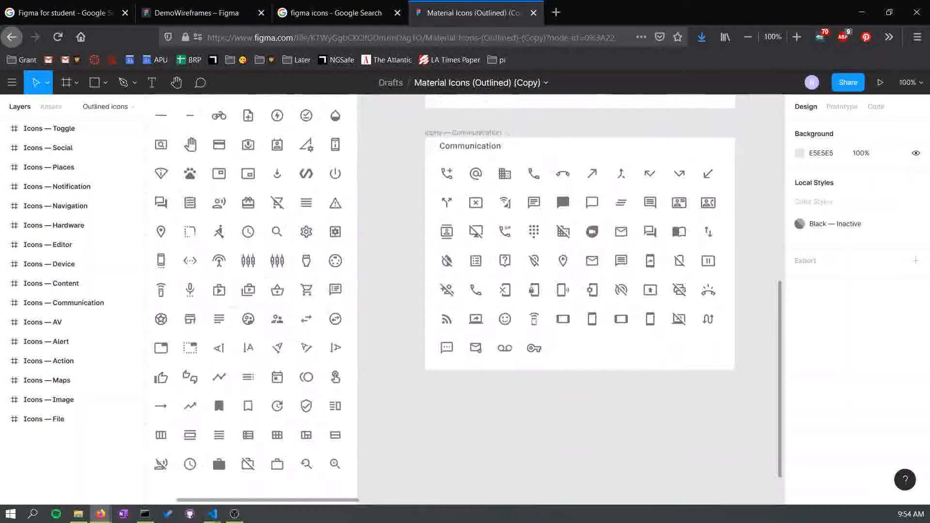
scroll(465, 291, right, 4)
scroll(465, 290, up, 4)
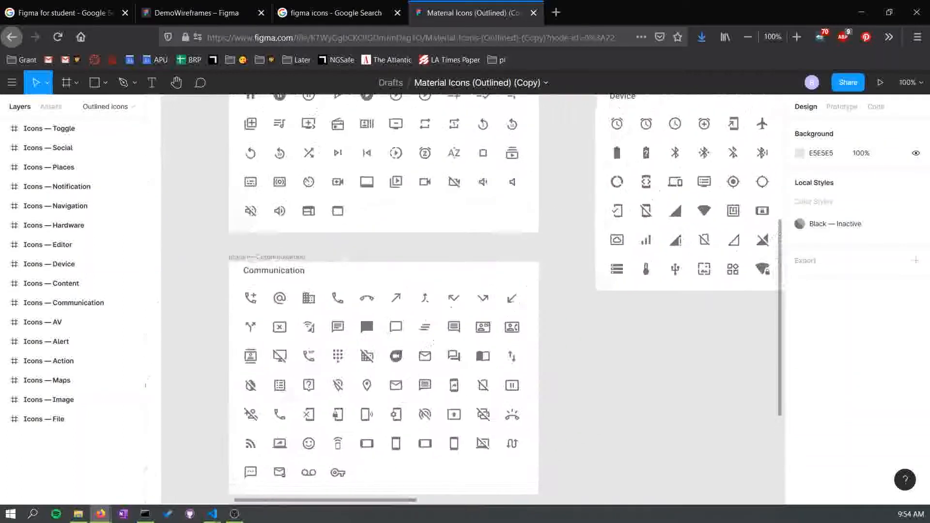
scroll(465, 290, right, 1)
scroll(465, 291, up, 4)
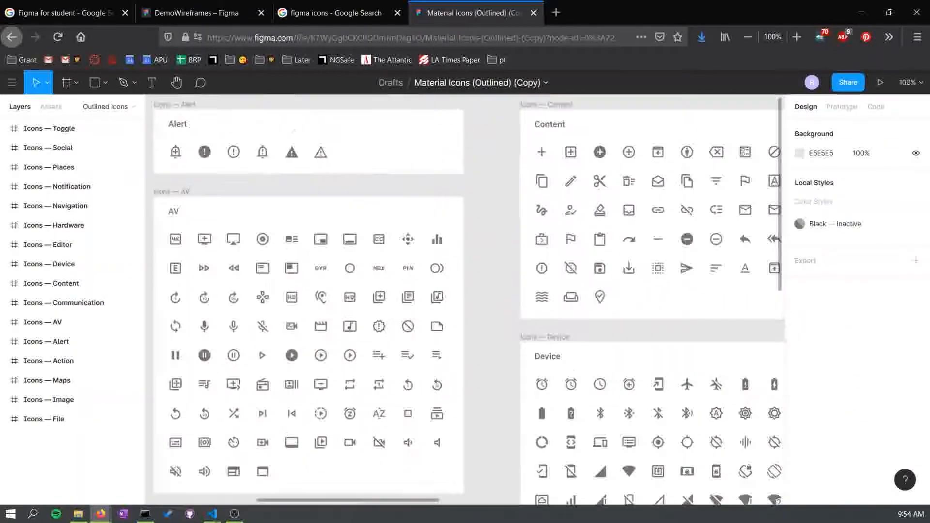
scroll(465, 291, right, 5)
scroll(465, 291, down, 4)
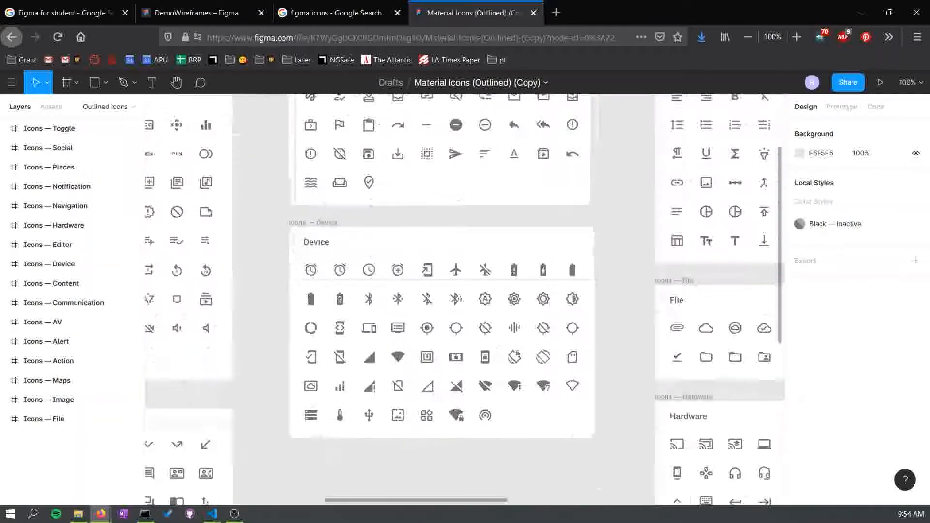
scroll(465, 290, up, 4)
scroll(465, 291, right, 3)
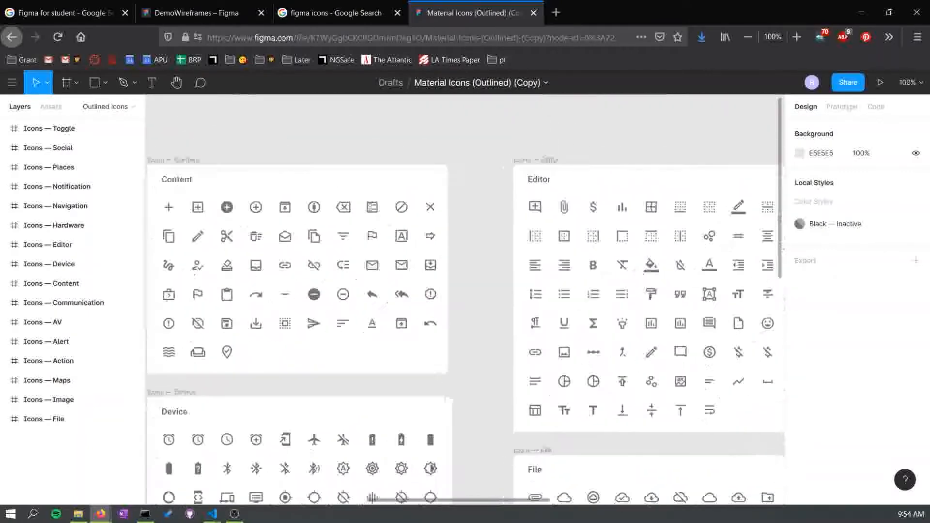
scroll(466, 291, left, 1)
scroll(465, 290, down, 1)
scroll(465, 291, right, 7)
scroll(465, 291, down, 2)
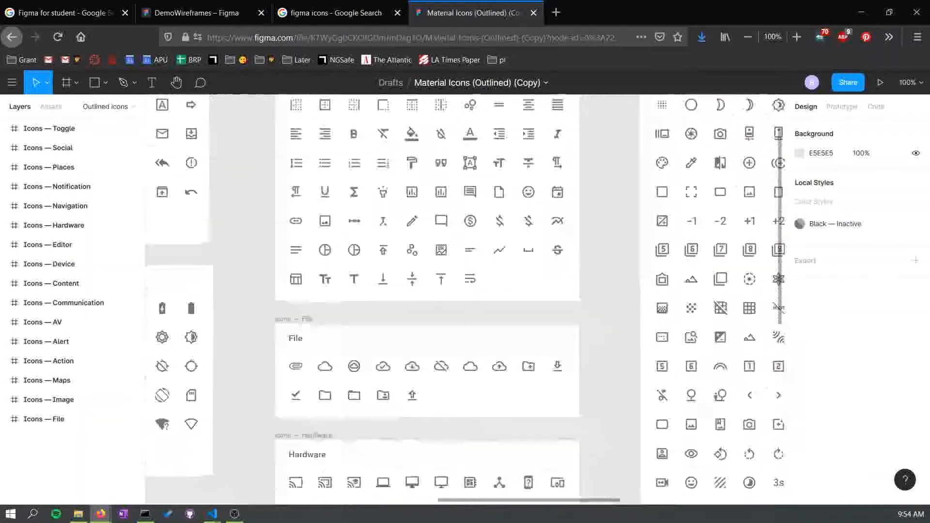
scroll(465, 290, right, 7)
scroll(465, 291, down, 3)
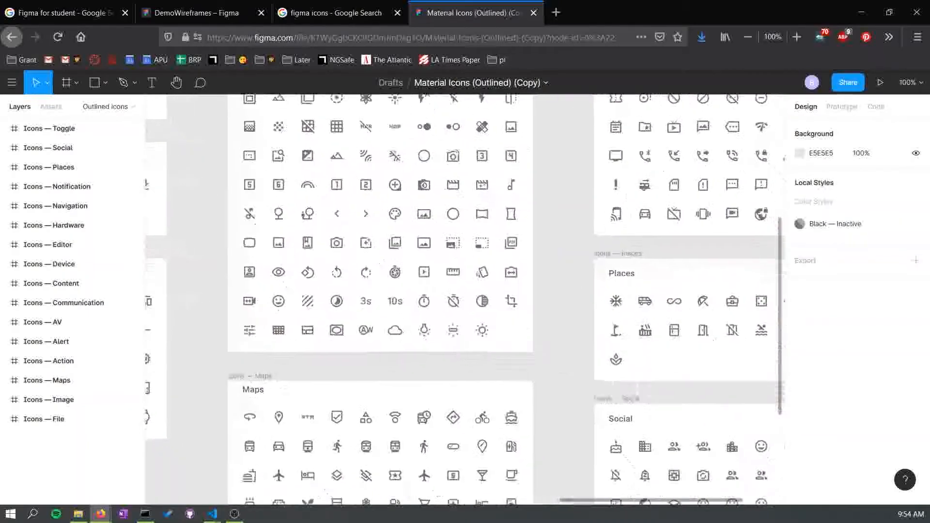
scroll(465, 291, right, 3)
scroll(466, 291, down, 2)
scroll(465, 291, right, 2)
scroll(465, 291, down, 2)
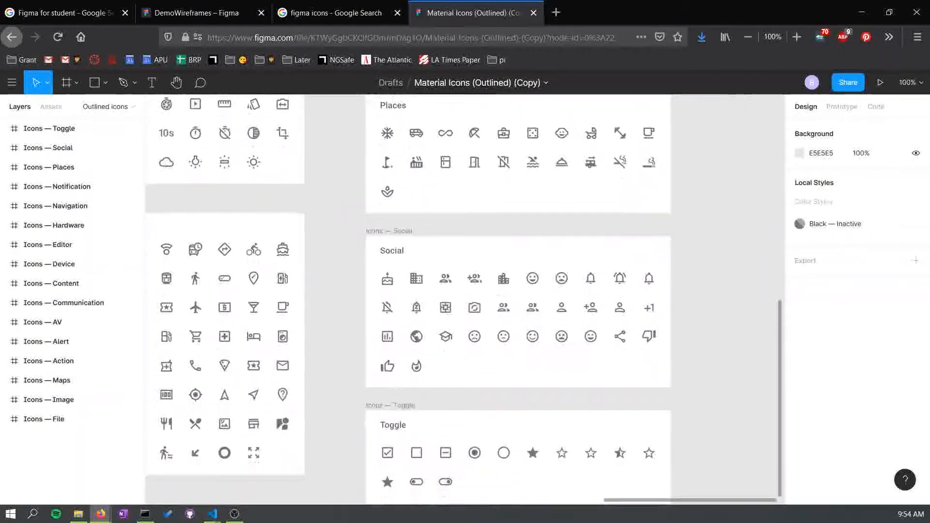
scroll(465, 290, down, 3)
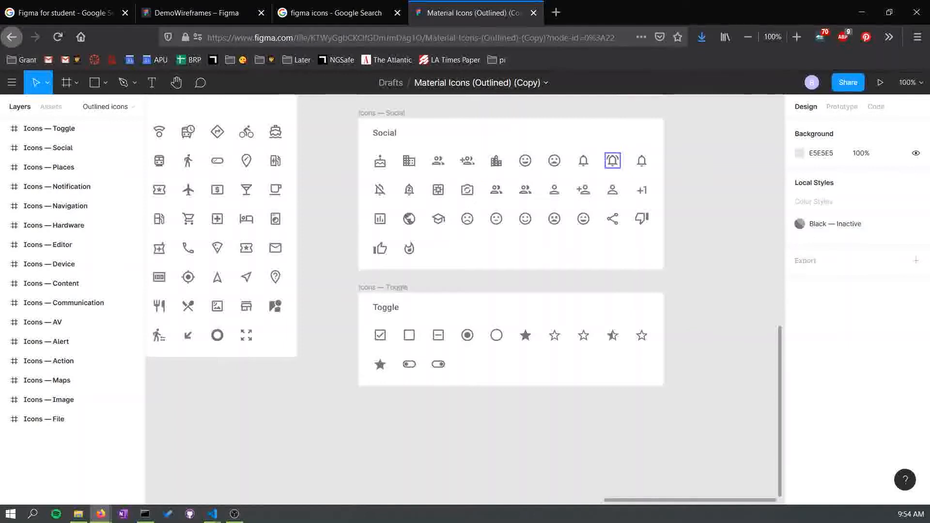
- Copy the notifications_active_24px bell icon from the Social set and paste it into the Home frame
click(613, 160)
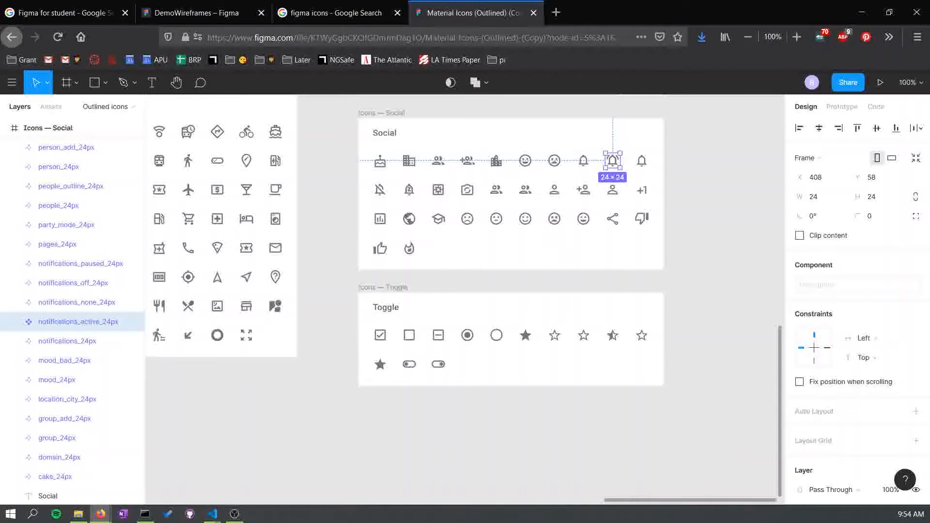
click(612, 140)
click(612, 160)
click(197, 13)
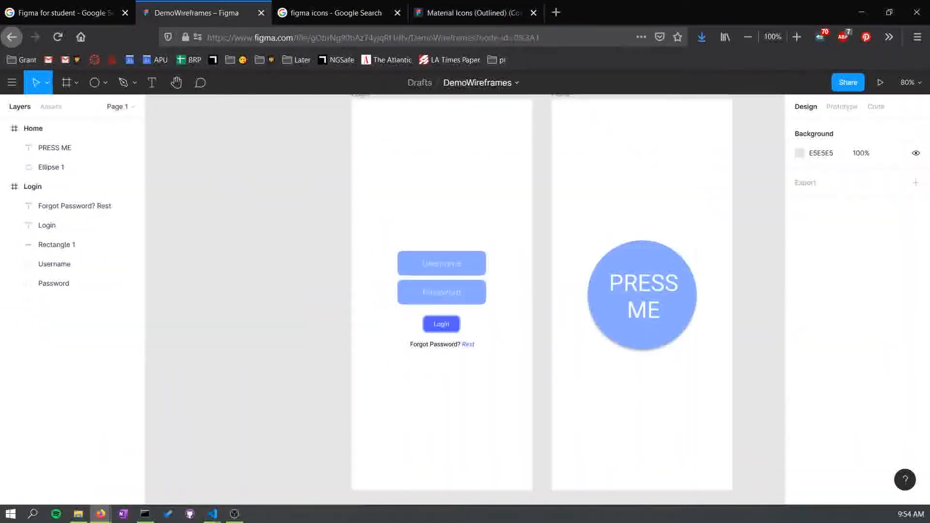
drag(767, 252, 551, 214)
click(551, 214)
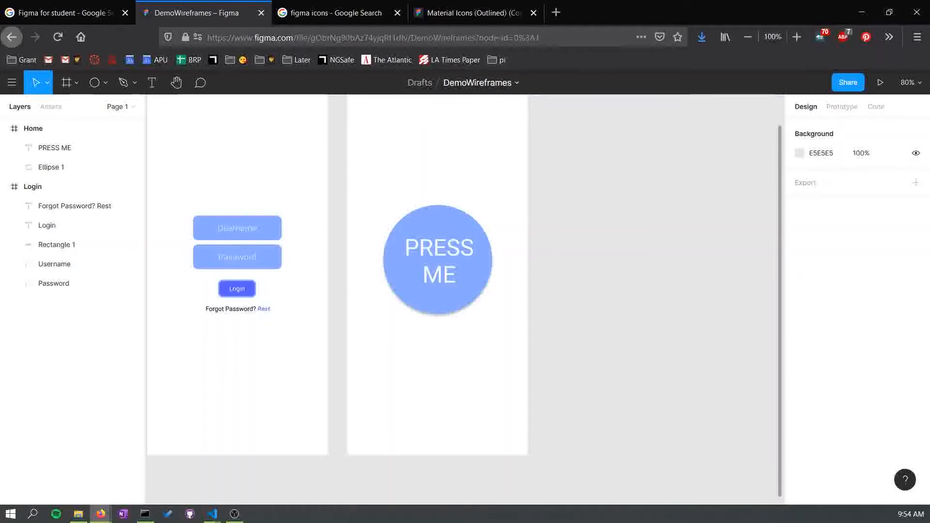
drag(453, 272, 505, 324)
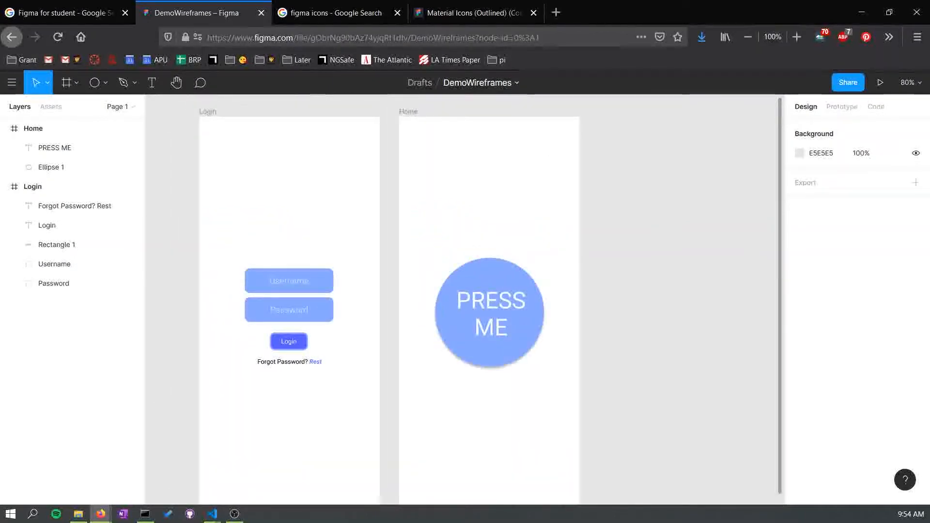
click(408, 112)
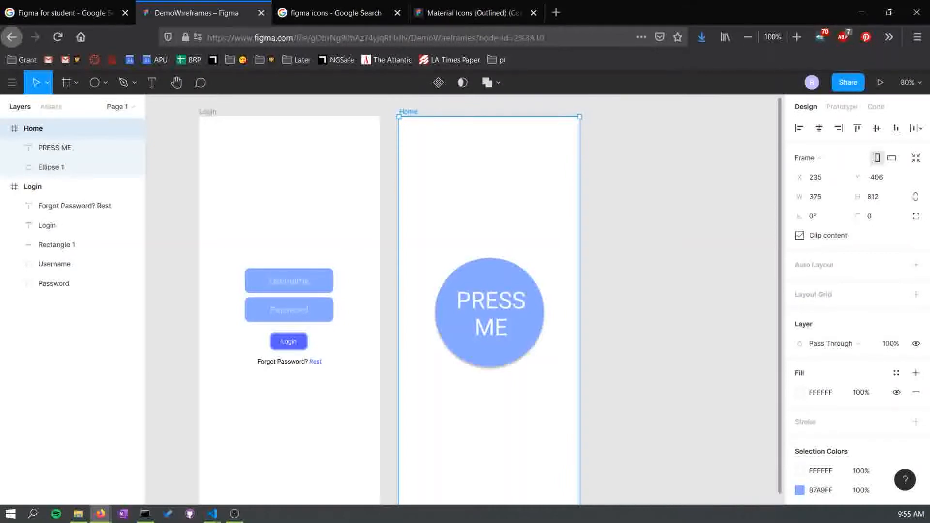
key(ctrl+v)
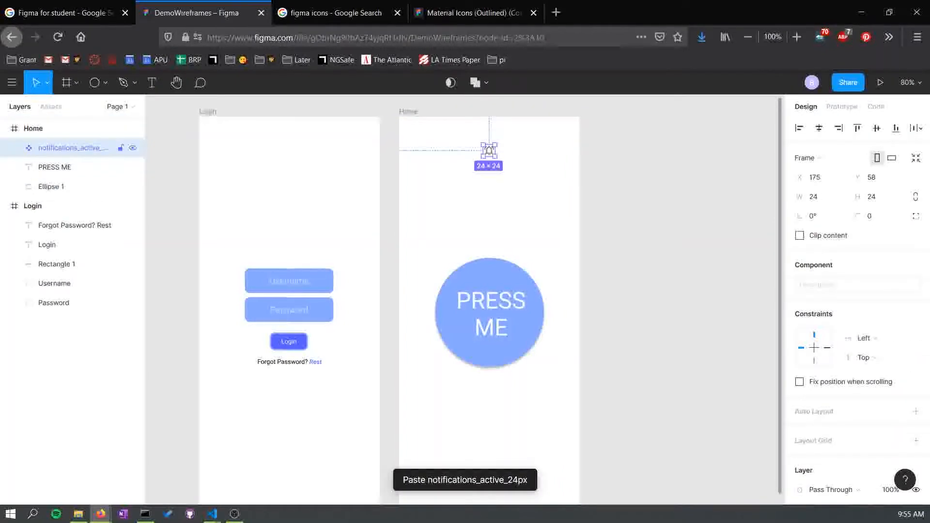
- Enlarge the bell icon to about 137 × 137 and place it centered above the PRESS ME circle
drag(489, 150, 544, 144)
drag(511, 179, 489, 213)
click(623, 213)
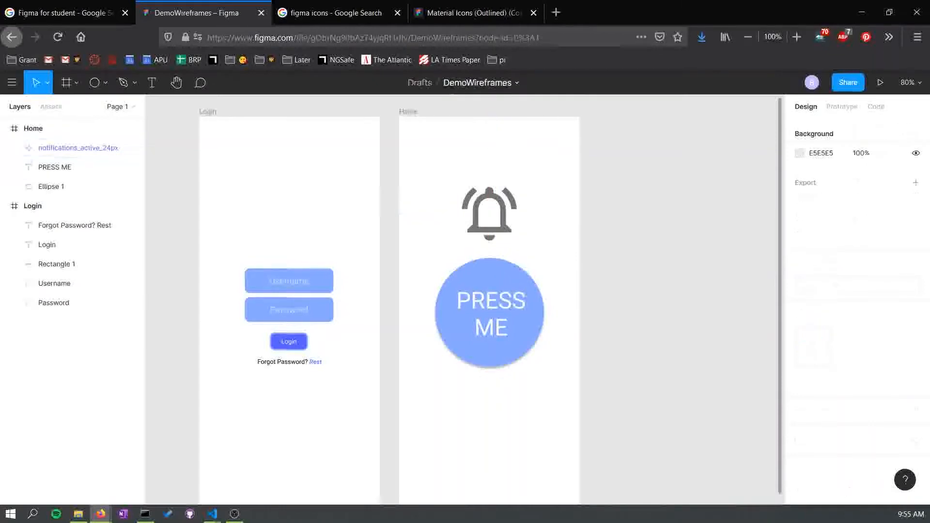
click(489, 213)
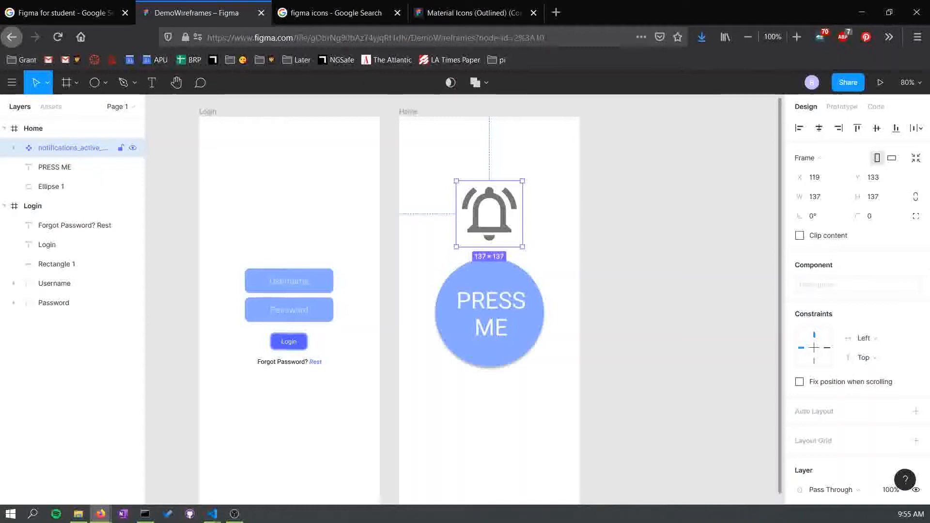
- Select one path inside the bell icon and try a red EB0000 fill, then undo the fill change
click(13, 148)
click(28, 167)
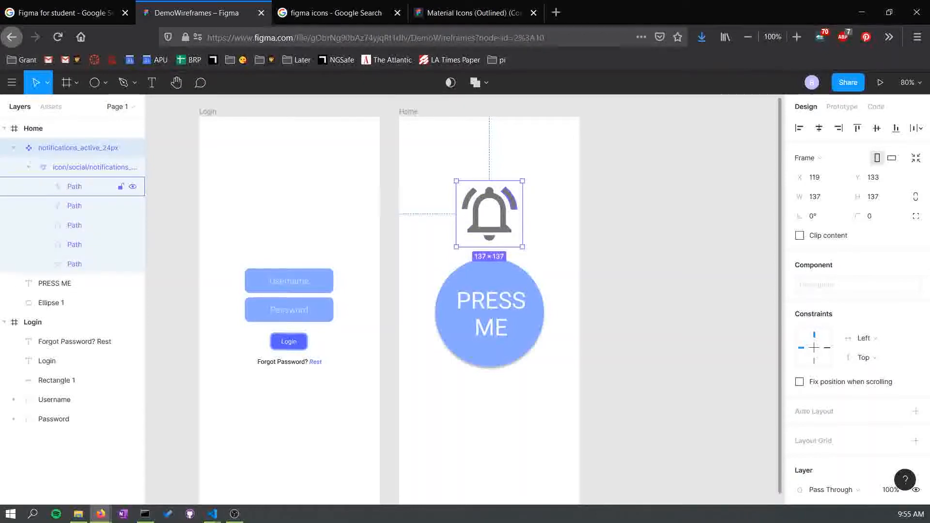
click(74, 187)
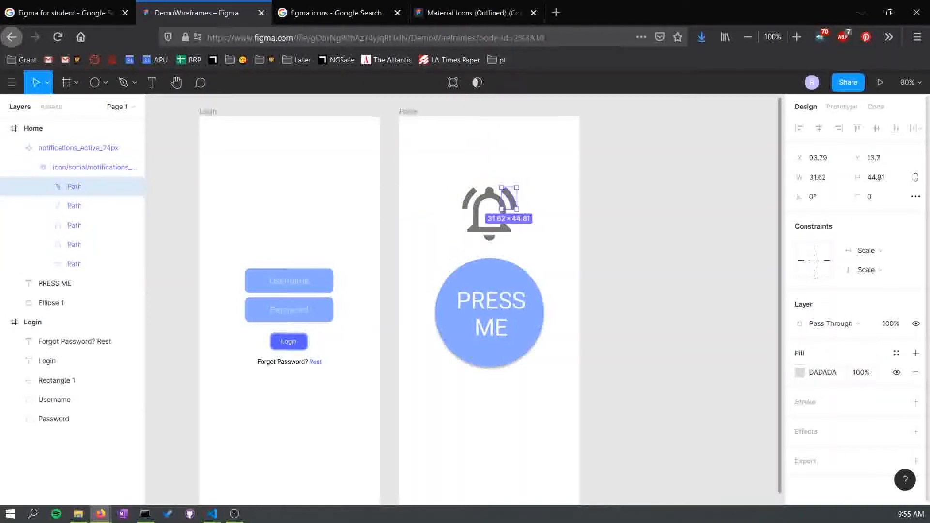
click(800, 372)
drag(717, 275, 785, 214)
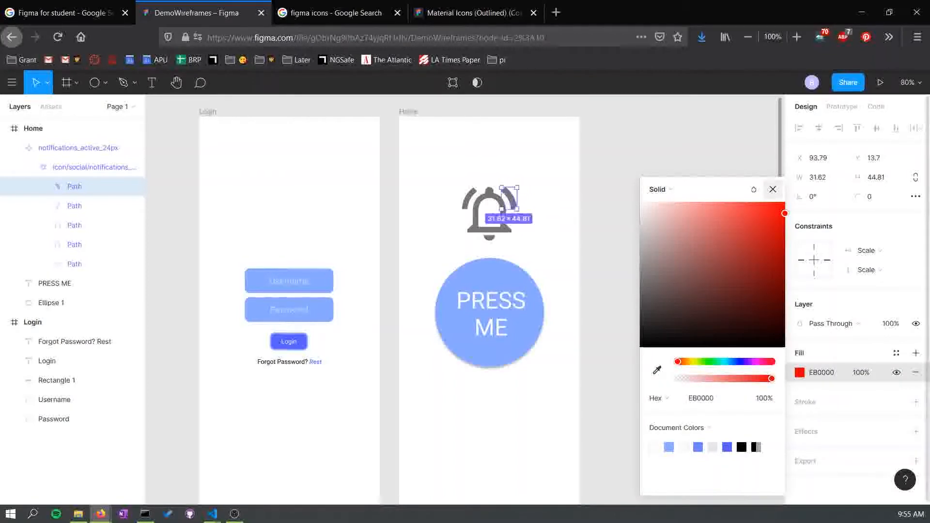
key(ctrl+z)
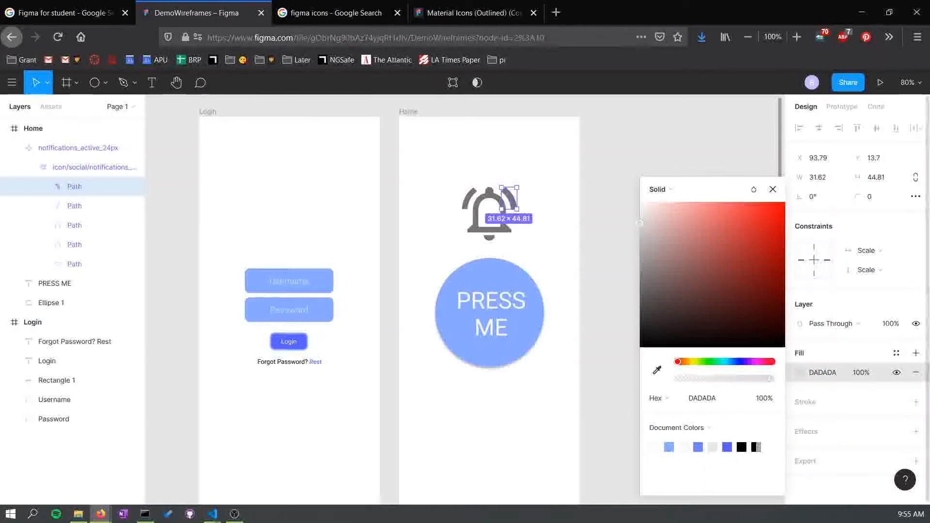
click(915, 402)
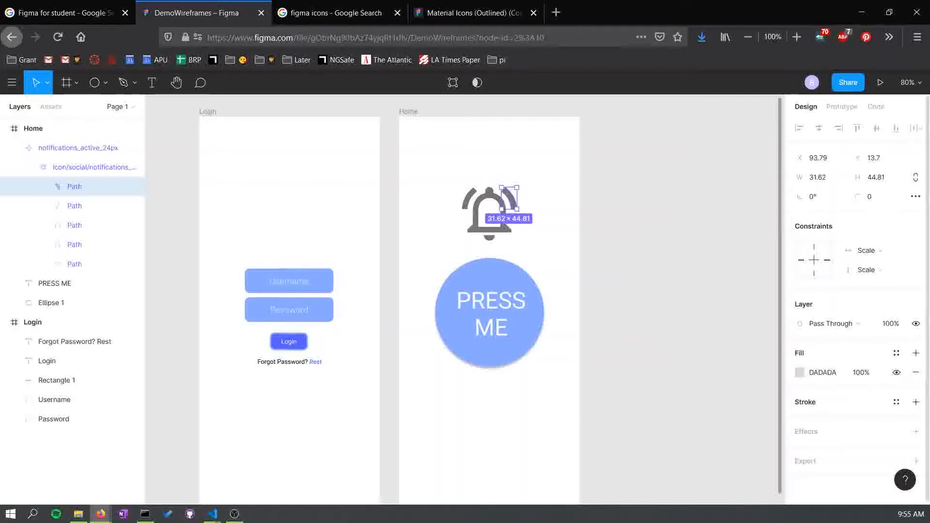
- Try adding a stroke to the selected bell path, then remove it and deselect the icon
click(915, 402)
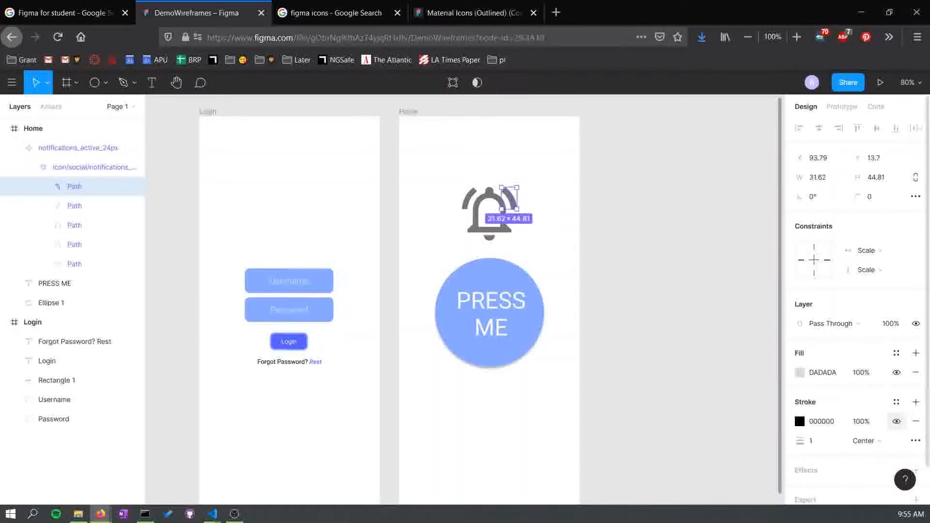
click(915, 420)
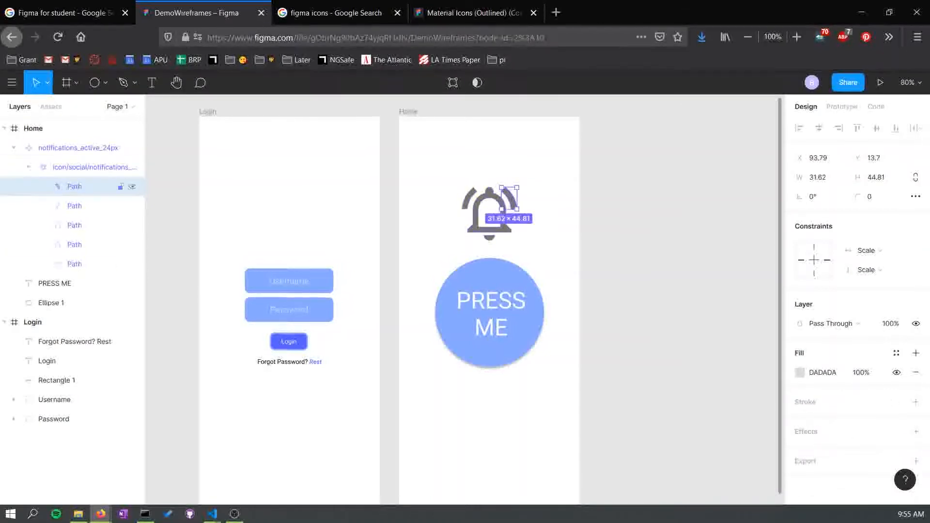
click(14, 148)
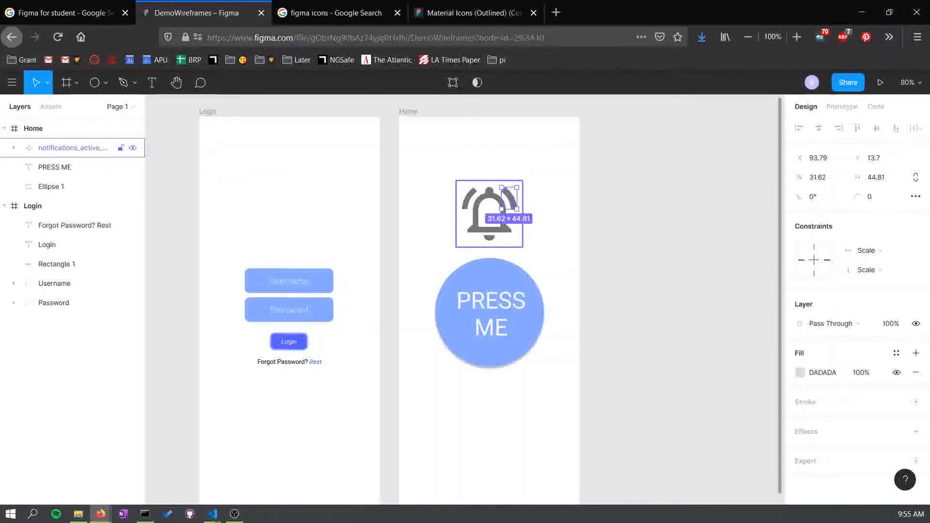
click(13, 148)
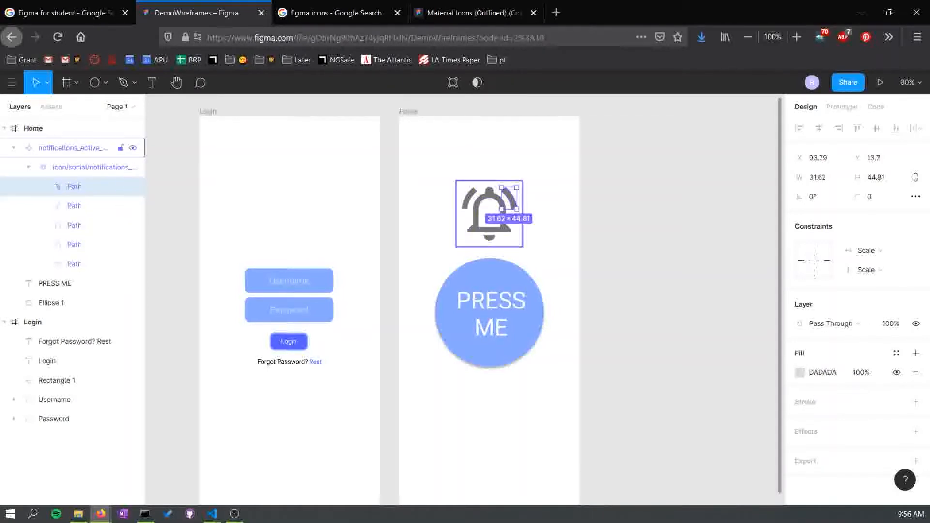
click(74, 206)
click(75, 187)
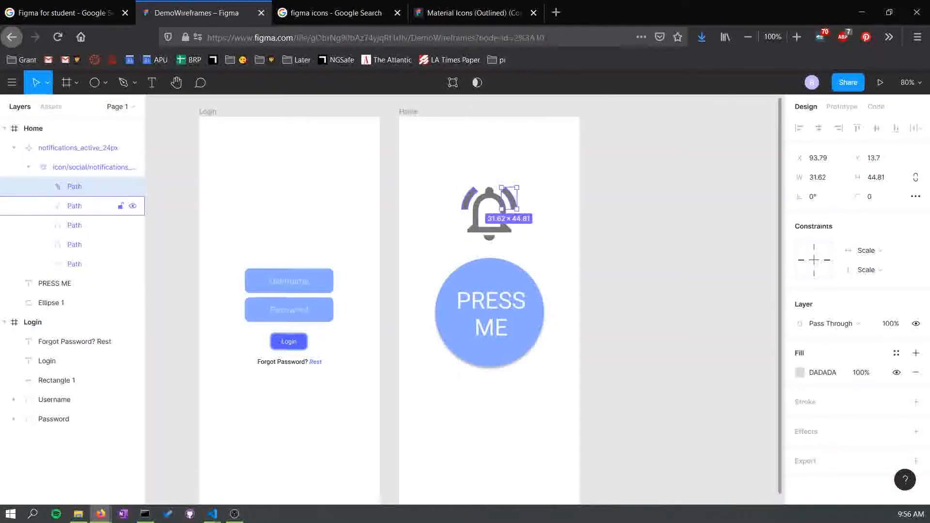
click(14, 147)
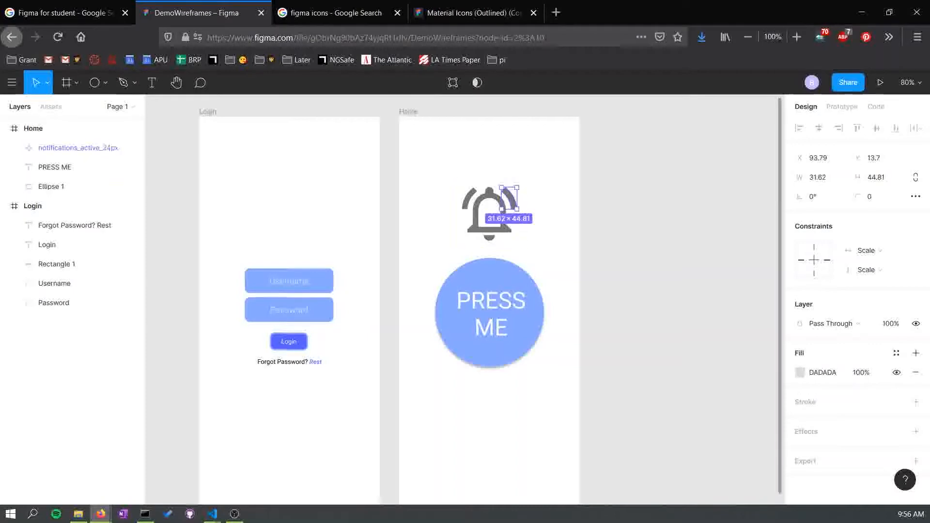
click(635, 208)
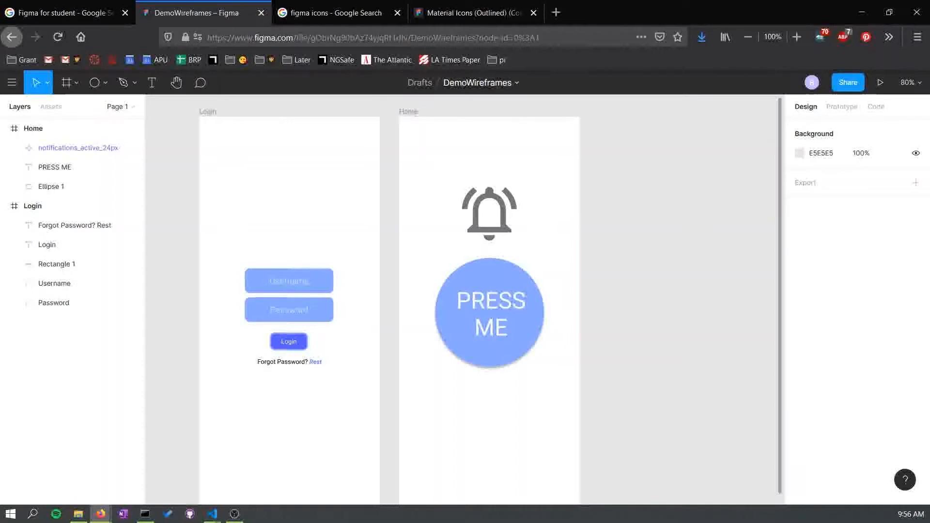
- Duplicate the Home frame next to it and rename the copy Home with Alert
click(33, 129)
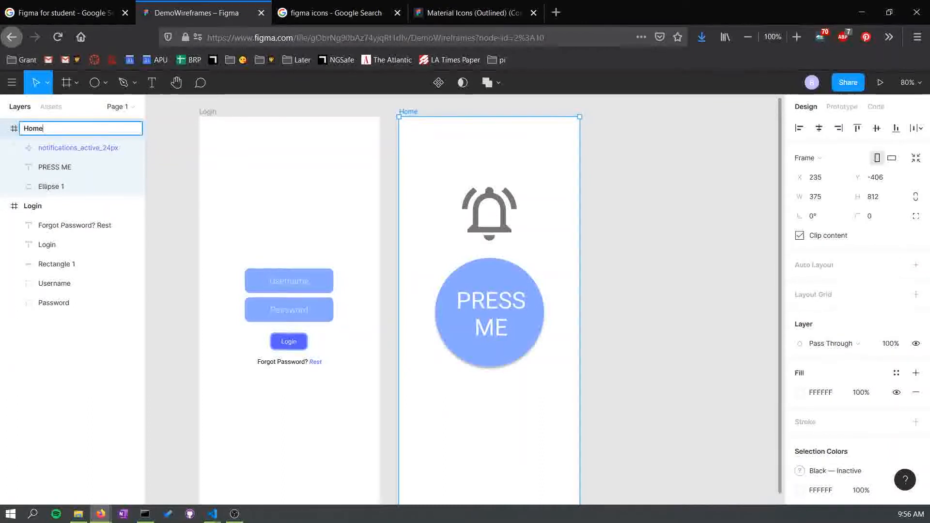
key(Return)
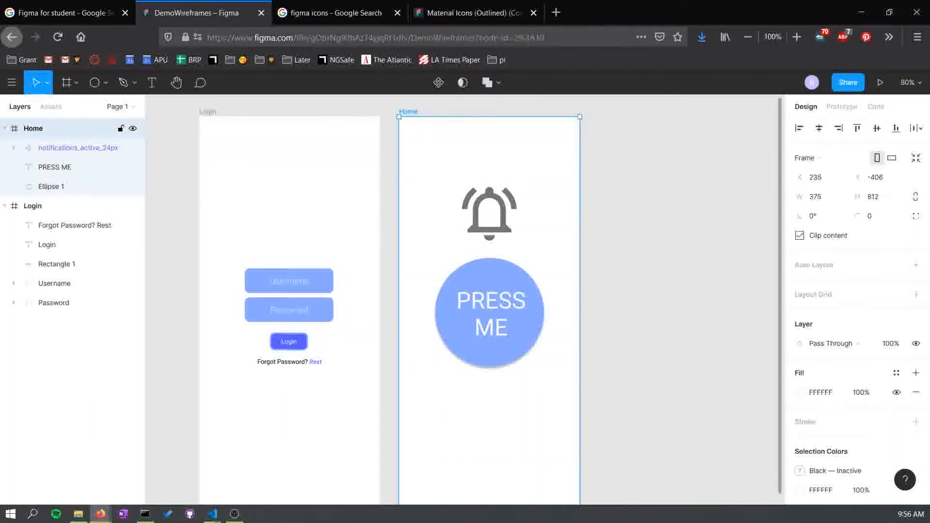
right_click(37, 125)
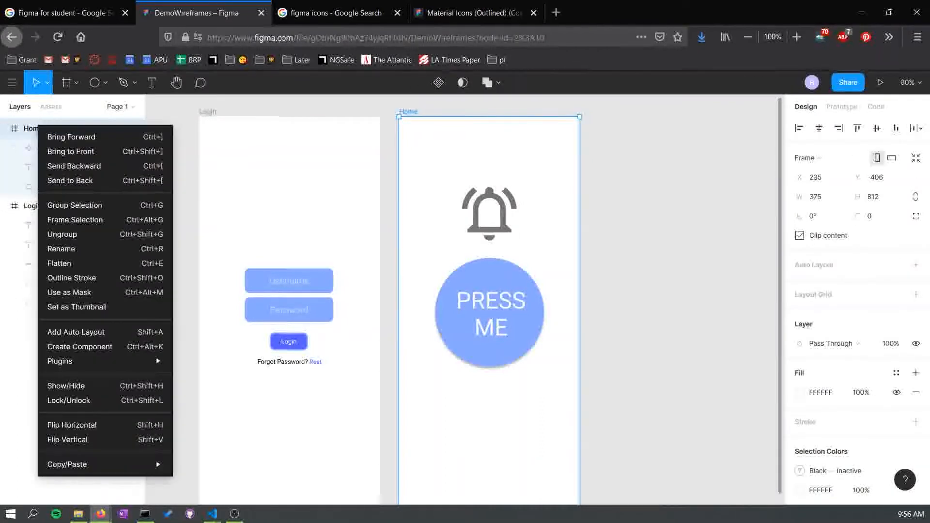
mouse_move(97, 464)
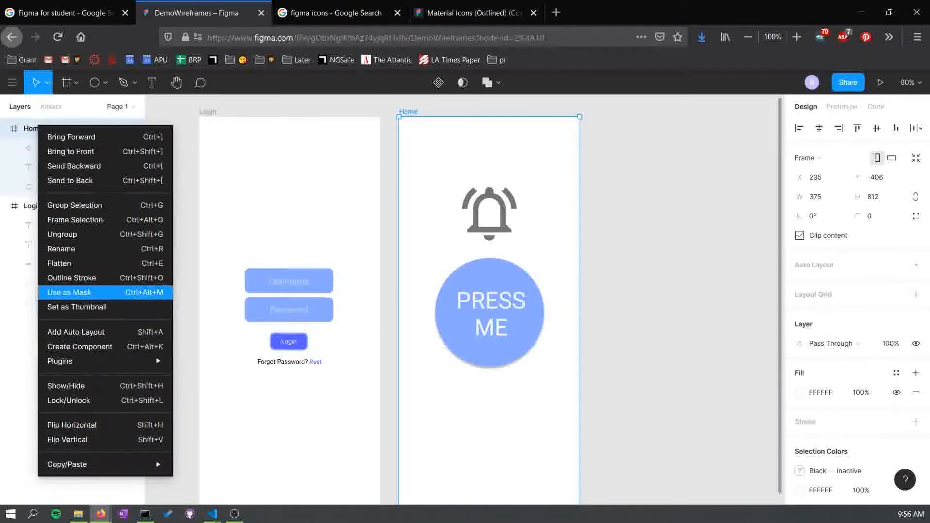
key(Escape)
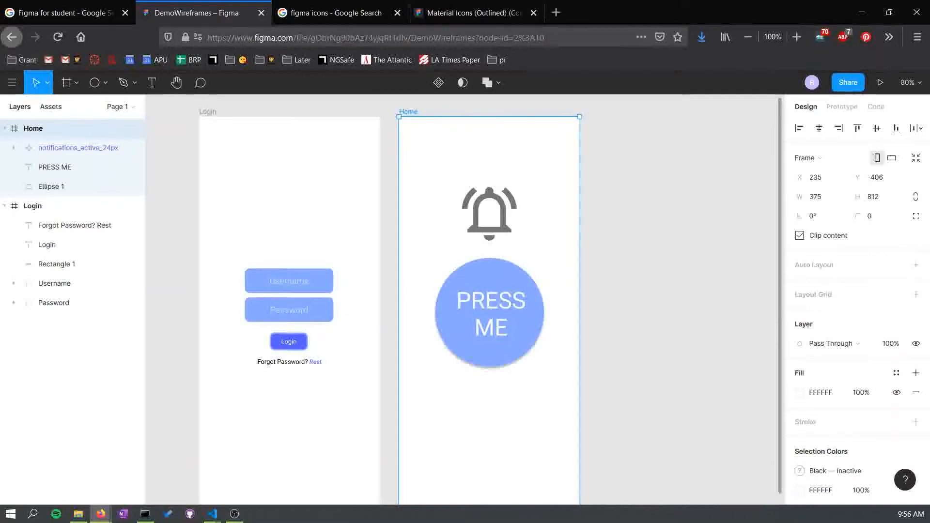
key(ctrl+v)
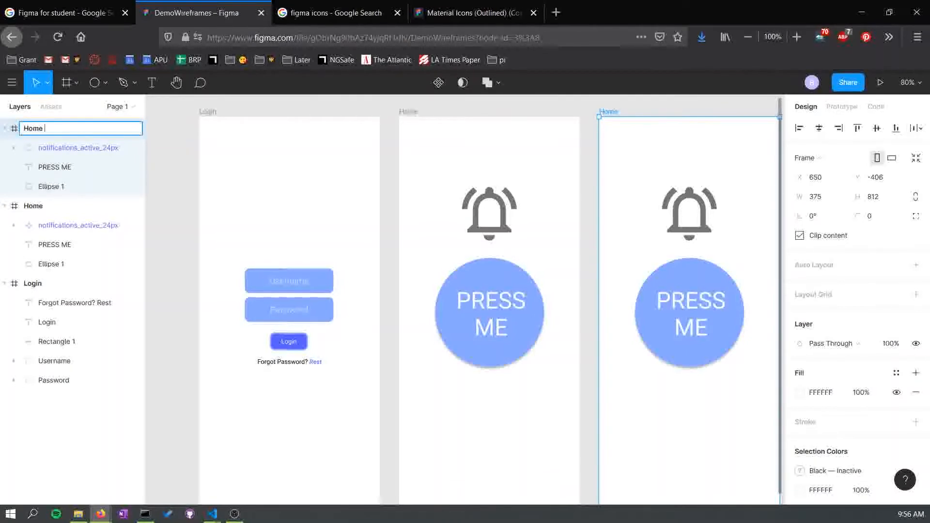
text(ith Alert)
key(Return)
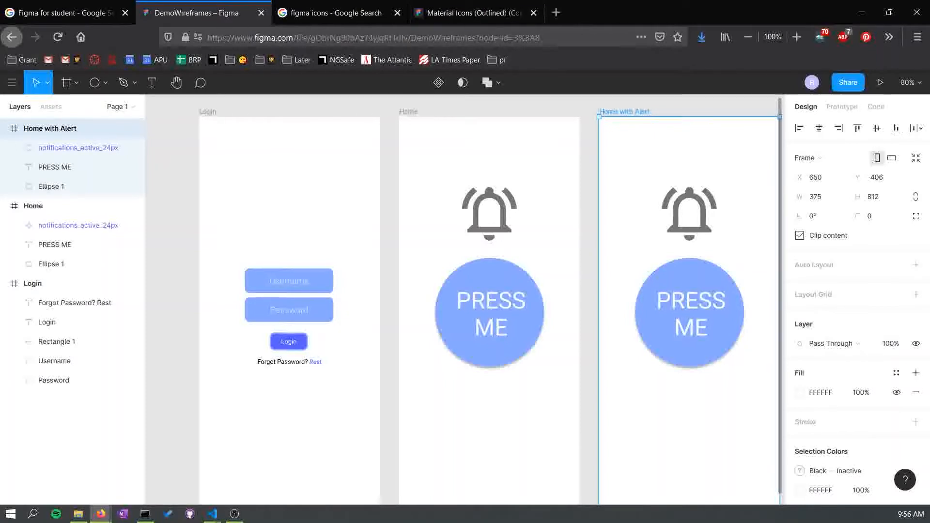
- Switch to the Google search tab and search for figma alert telmple
scroll(465, 300, right, 3)
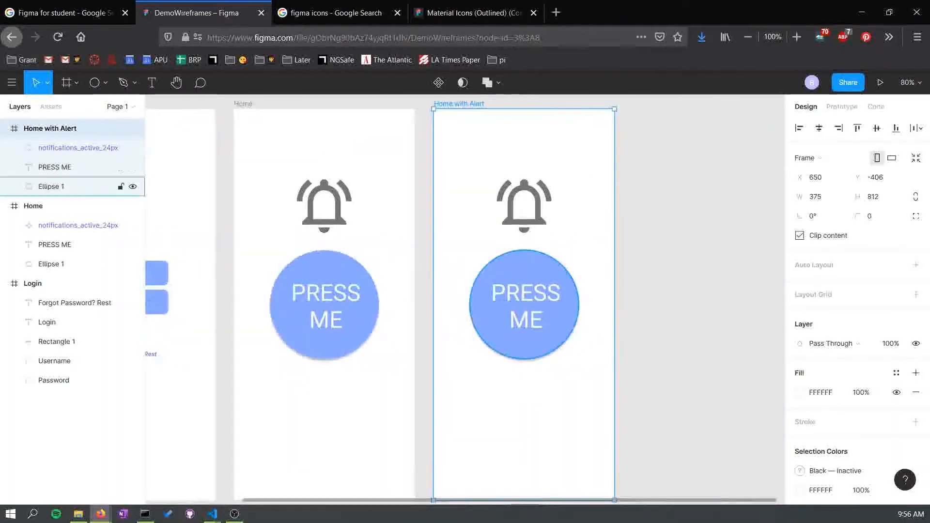
key(Escape)
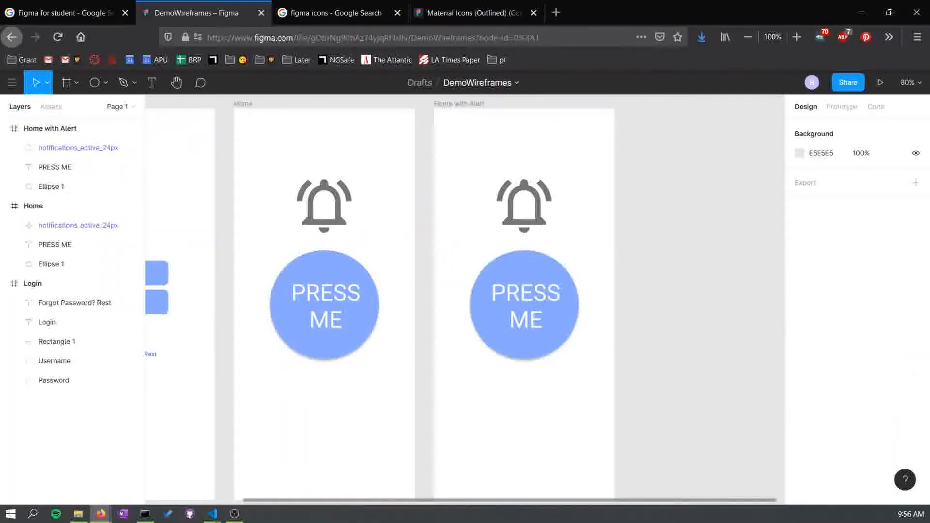
key(ctrl+Tab)
drag(145, 93, 125, 94)
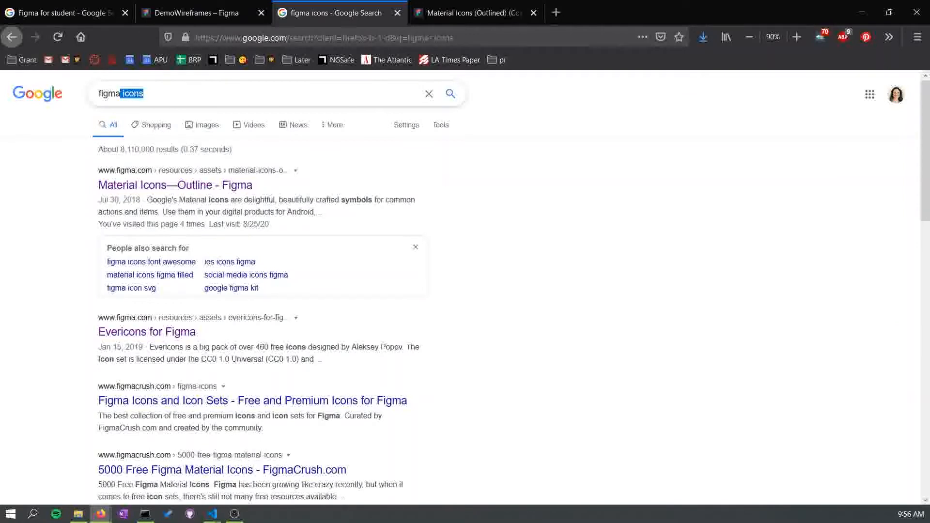
text(alert telmple)
key(Return)
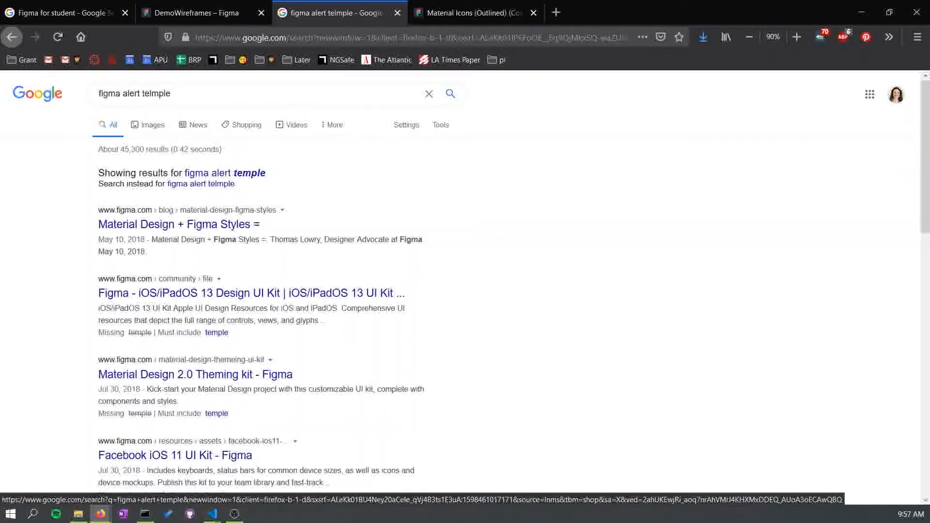
- Open the iOS/iPadOS 13 Design UI Kit community file from the results and duplicate it
click(242, 293)
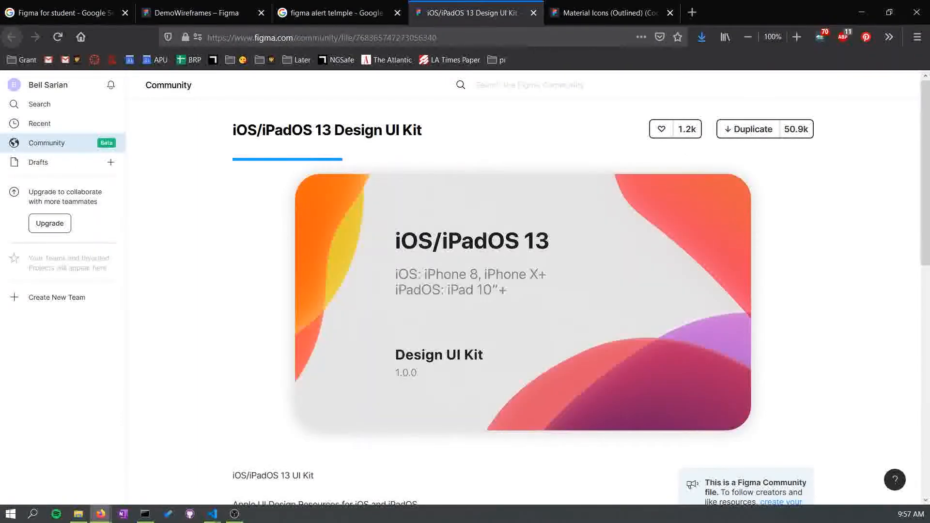
scroll(524, 302, down, 6)
scroll(523, 302, up, 6)
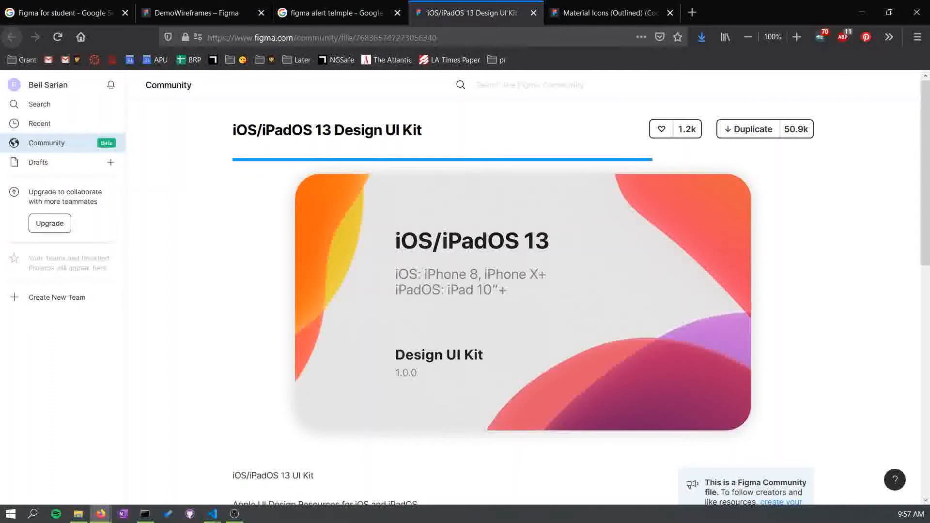
click(748, 129)
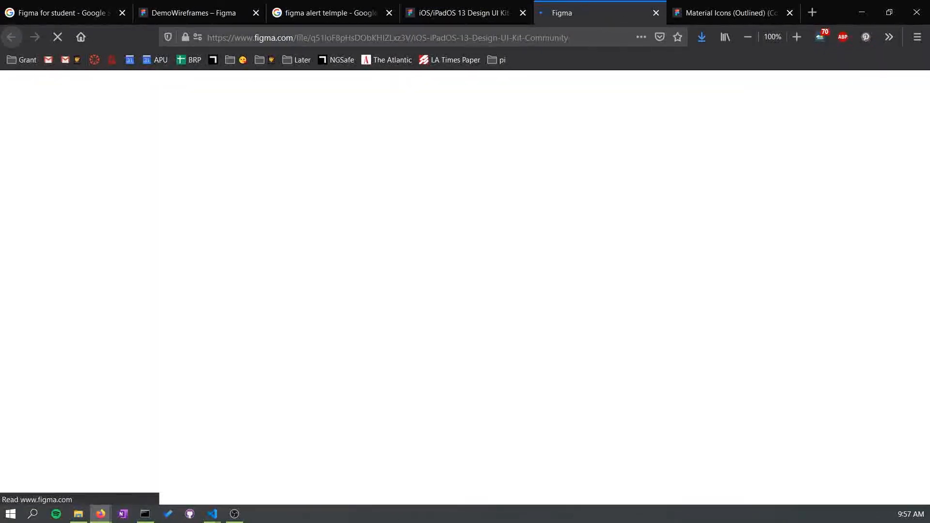
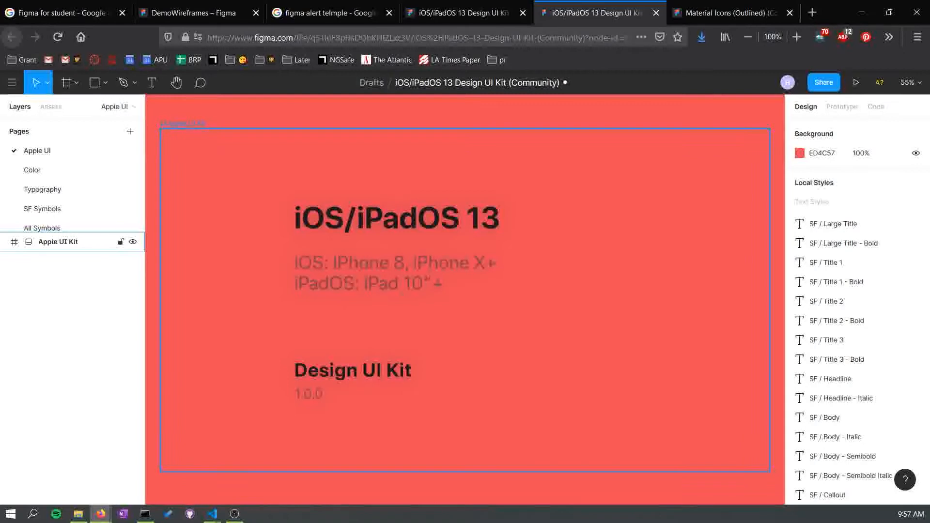
- Browse the UI kit's pages, including Typography, SF Symbols, UI Elements and All Symbols, looking for alert components
scroll(465, 299, down, 5)
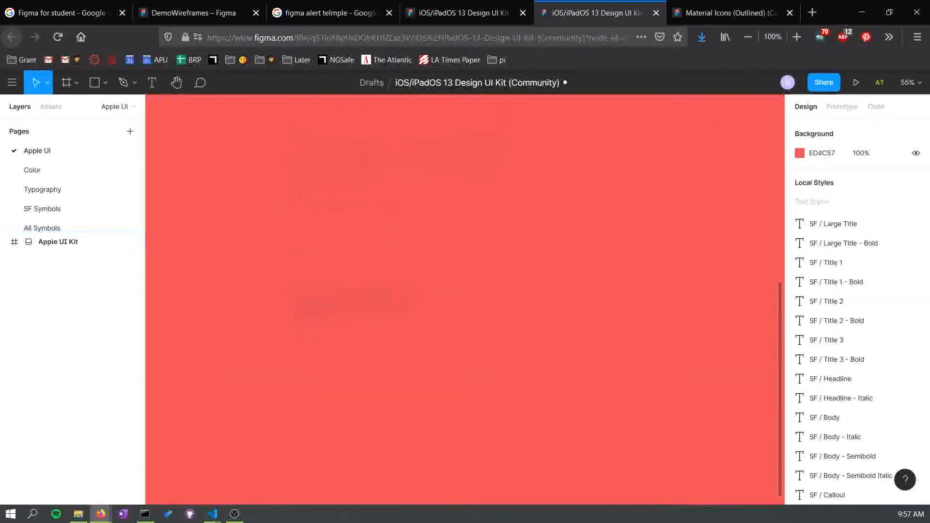
scroll(465, 299, up, 4)
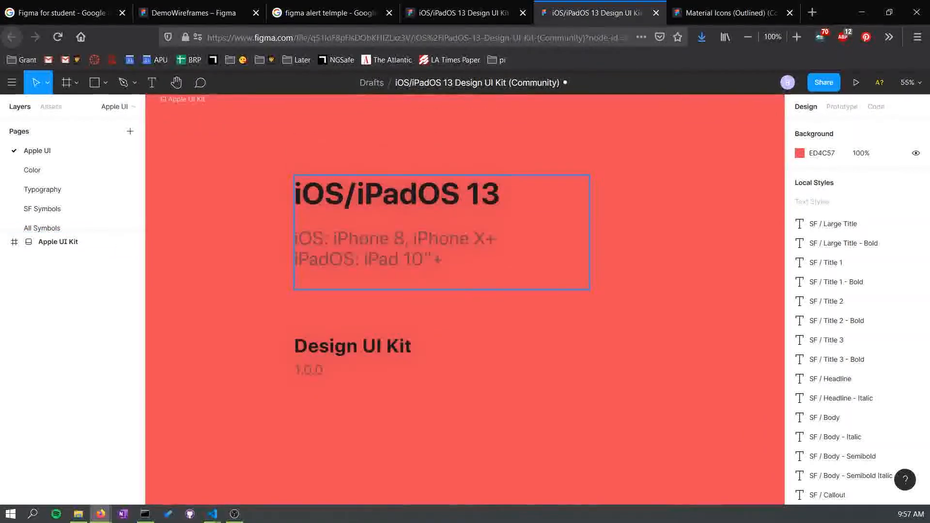
key(ctrl+minus)
click(43, 189)
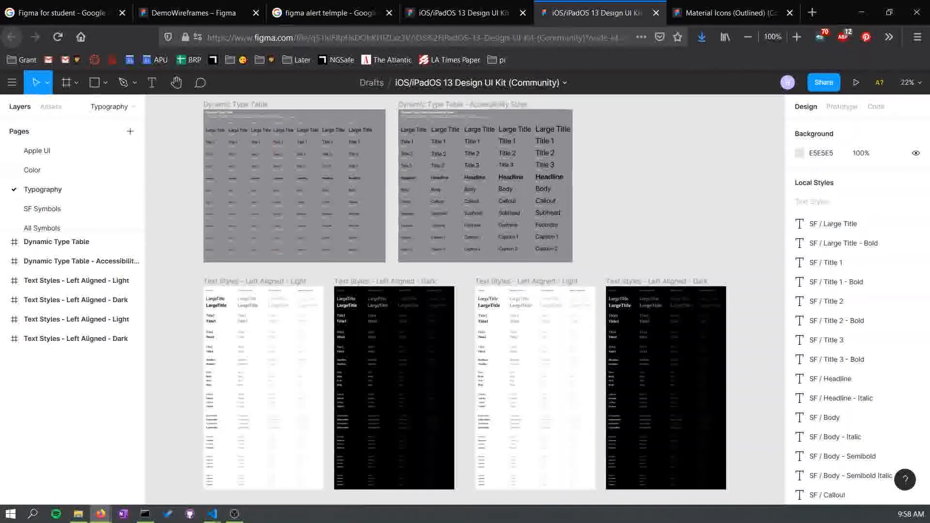
key(shift+0)
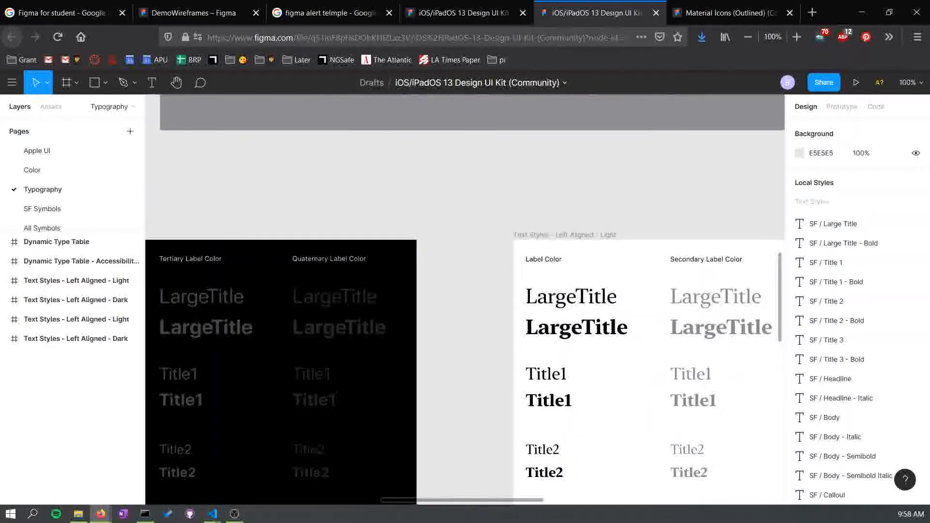
scroll(465, 299, left, 20)
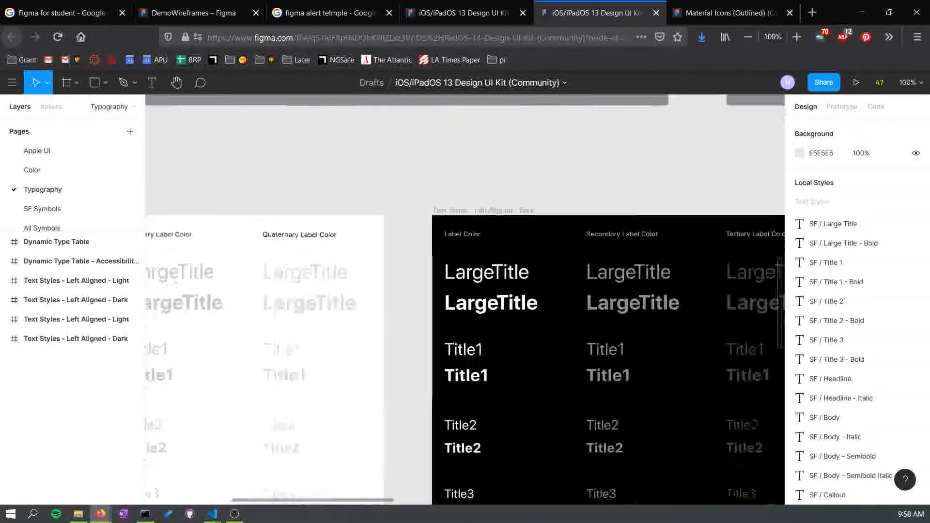
scroll(465, 300, right, 9)
scroll(465, 299, up, 10)
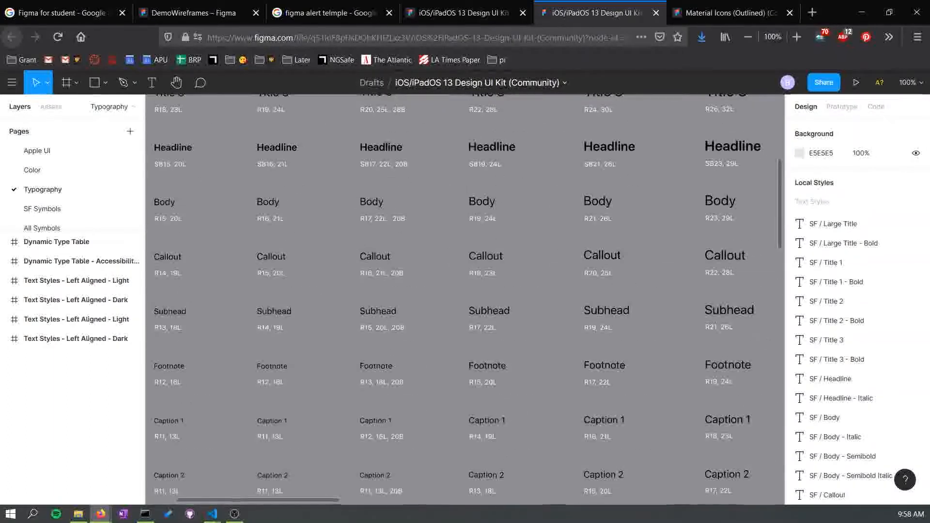
scroll(466, 300, down, 2)
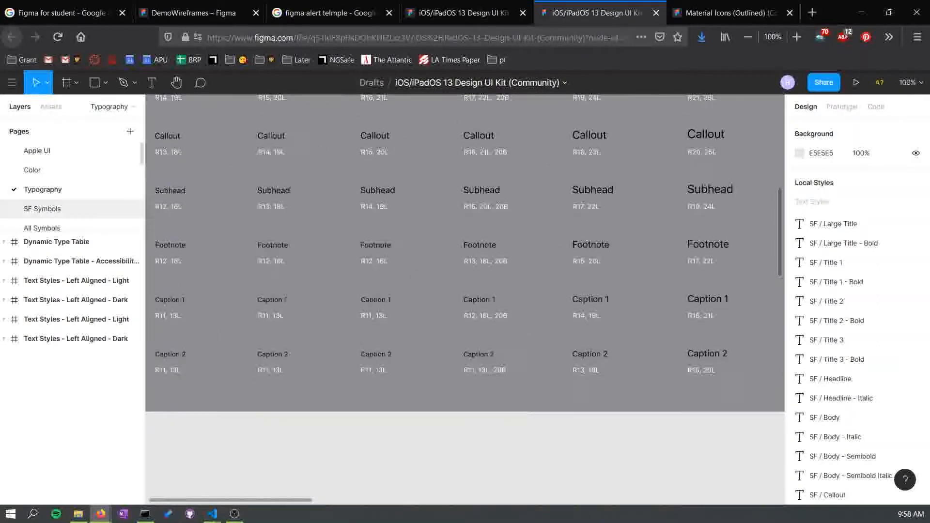
click(42, 208)
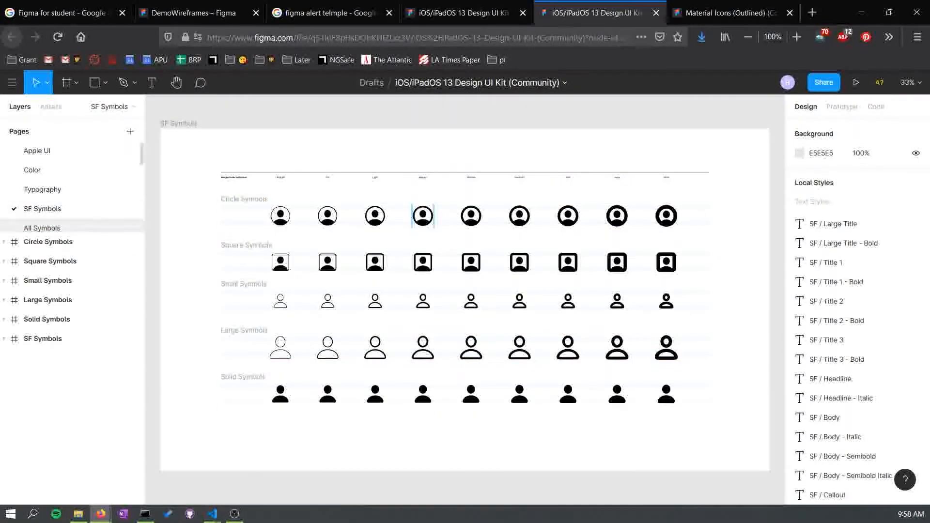
scroll(73, 185, down, 2)
click(55, 204)
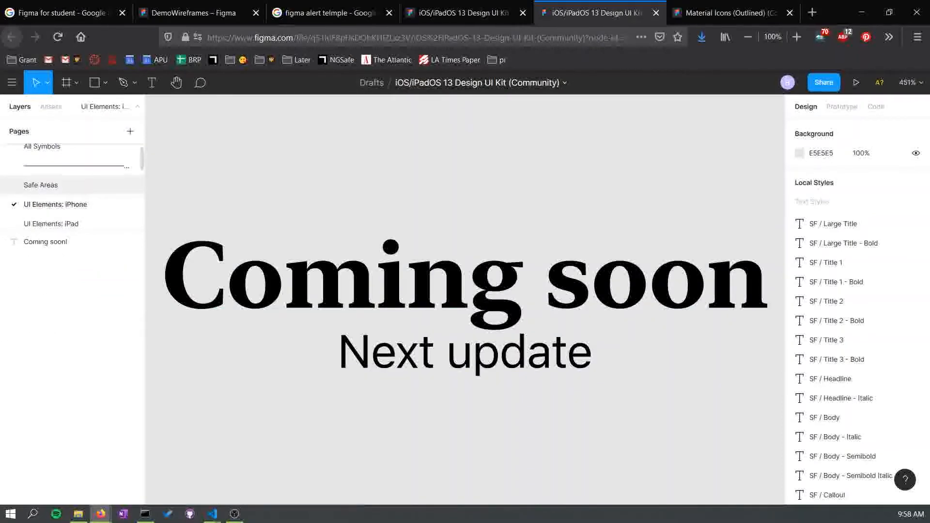
click(51, 223)
scroll(73, 194, down, 2)
click(47, 199)
scroll(72, 180, down, 3)
click(54, 157)
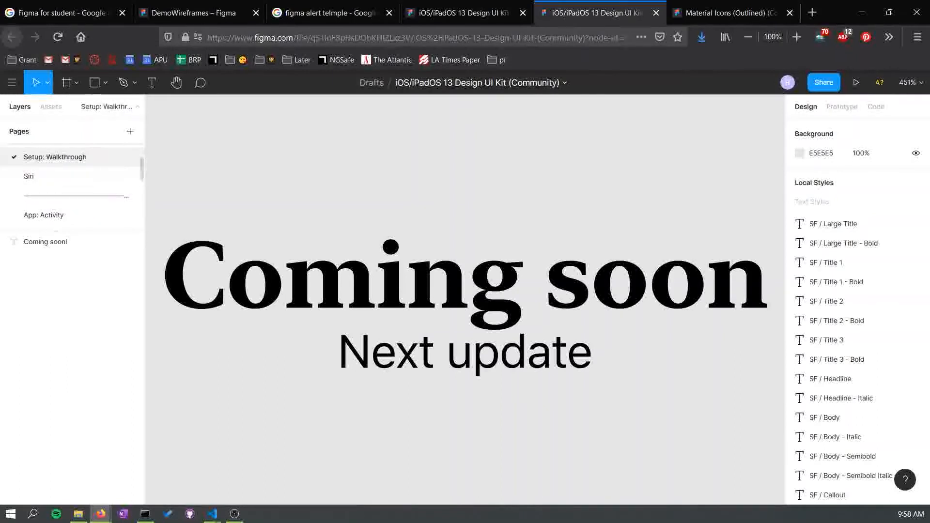
click(29, 175)
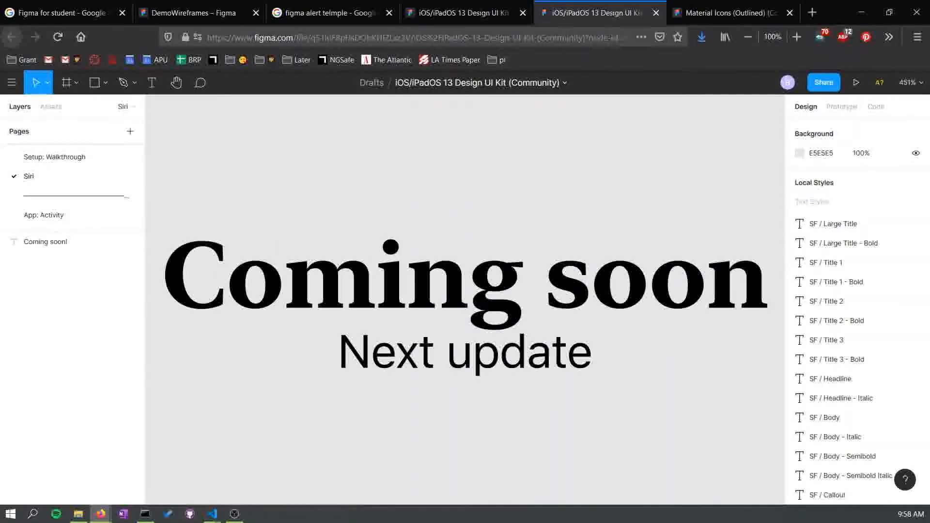
scroll(72, 194, up, 3)
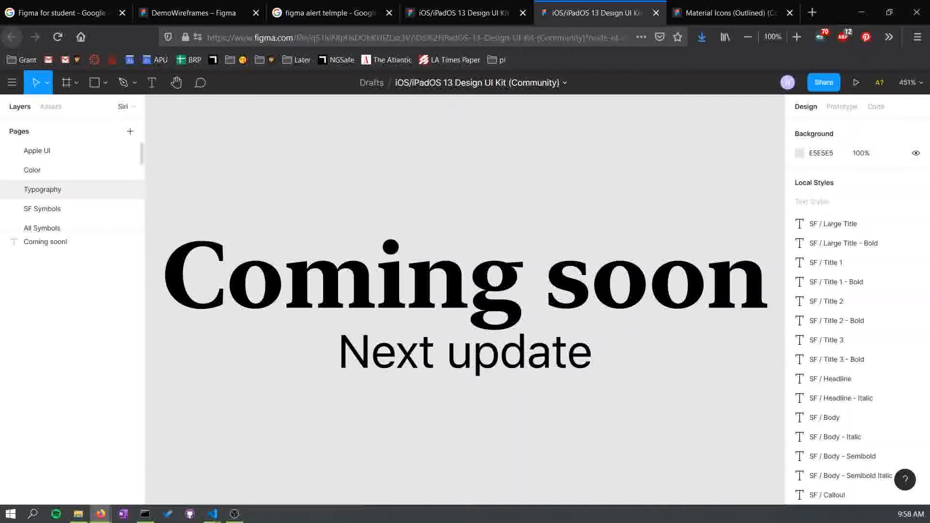
click(42, 208)
click(48, 242)
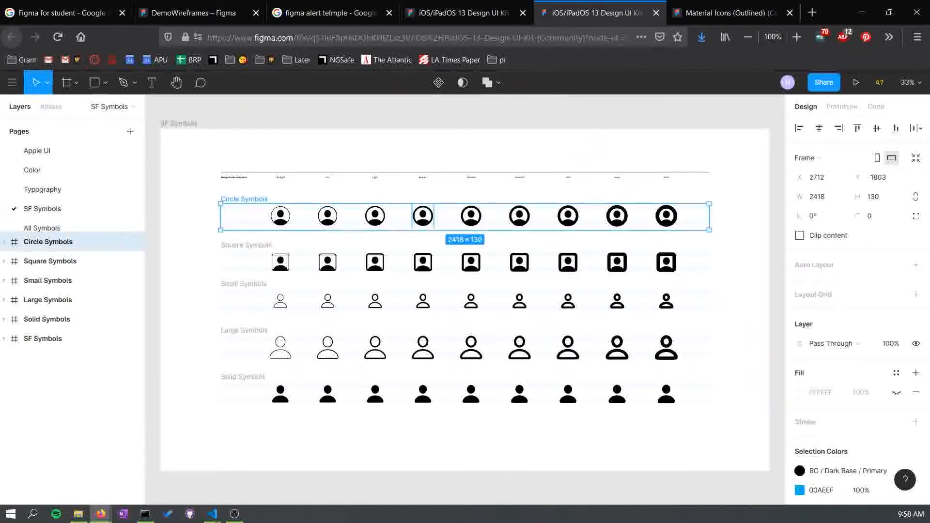
click(42, 227)
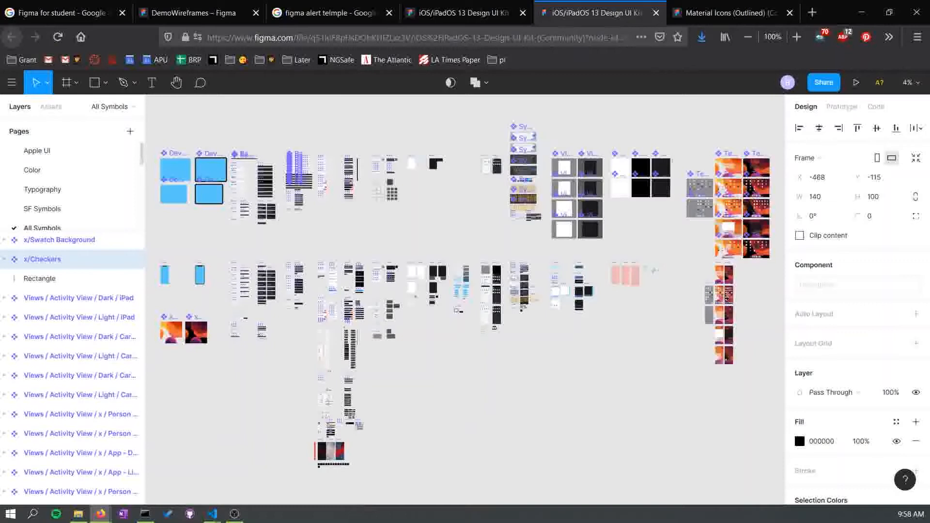
key(Escape)
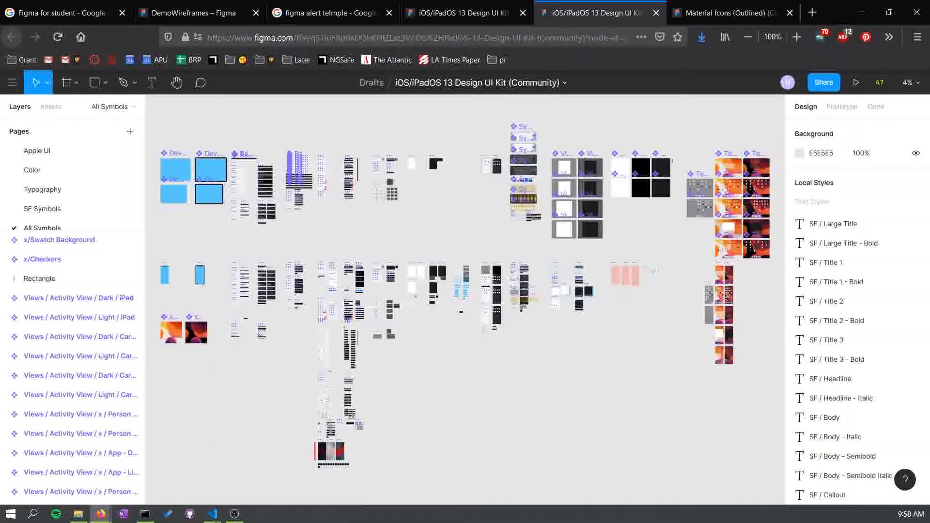
- Zoom into the All Symbols page and pan around to locate the Views / Alerts components
key(ctrl+plus)
key(ctrl+plus)
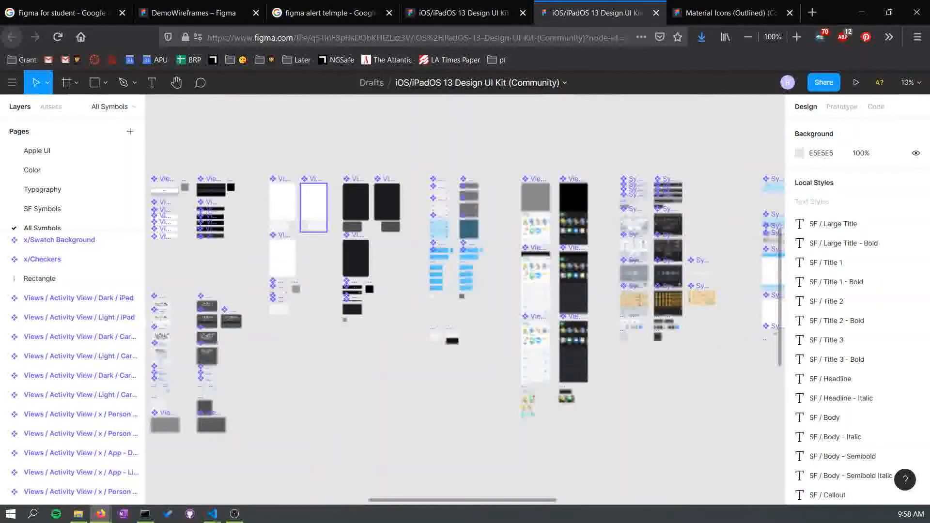
key(ctrl+plus)
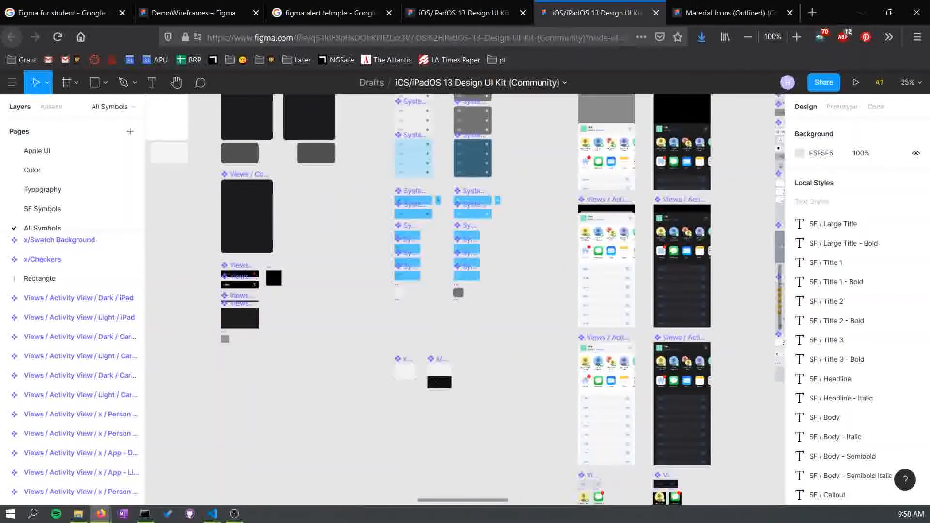
key(ctrl+plus)
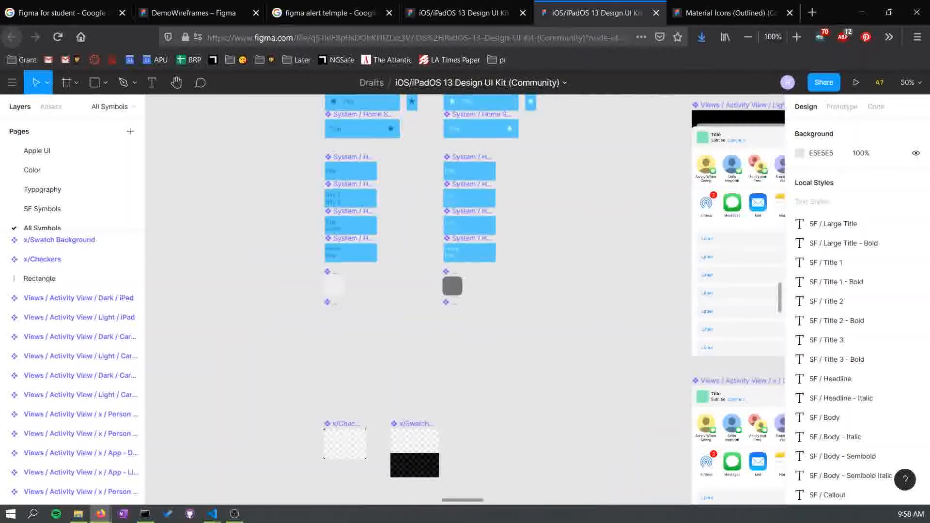
scroll(72, 364, down, 10)
scroll(465, 291, left, 5)
scroll(465, 291, left, 8)
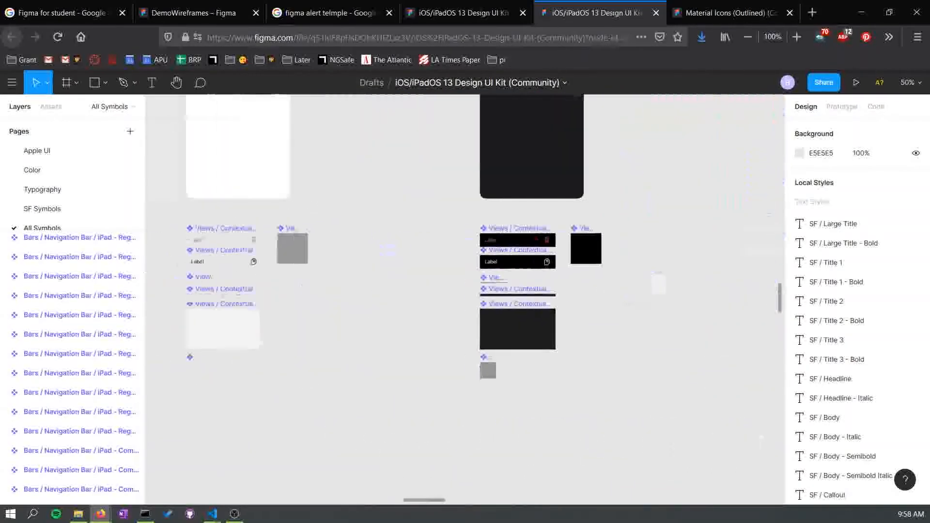
scroll(465, 291, left, 5)
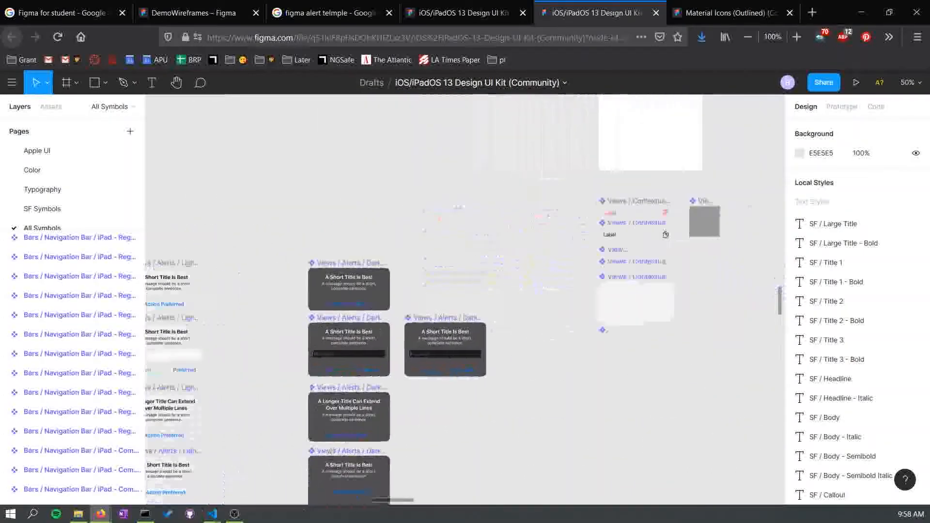
scroll(465, 291, down, 3)
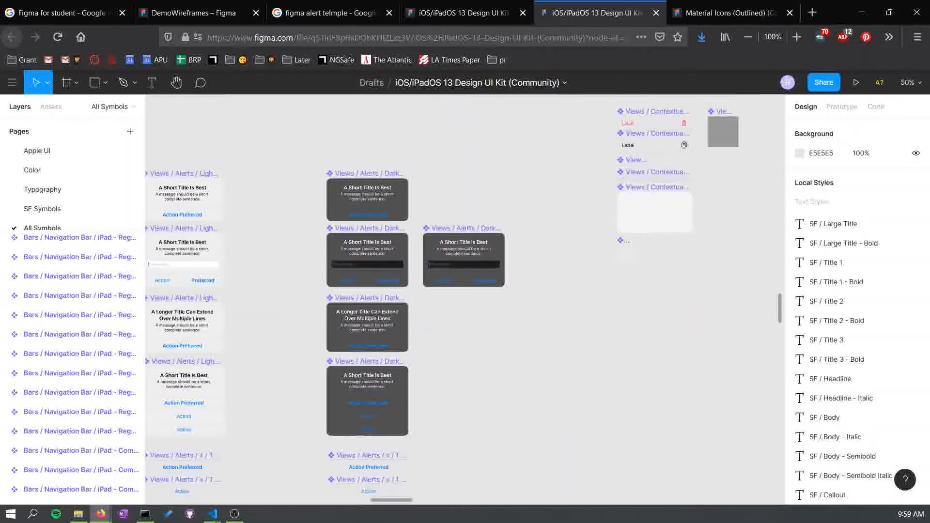
scroll(465, 290, left, 5)
scroll(465, 290, down, 1)
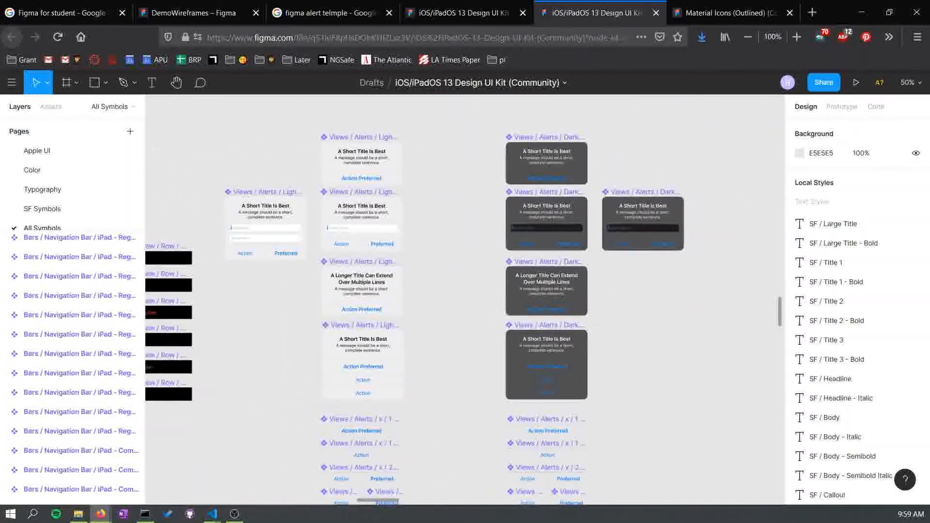
scroll(465, 290, down, 5)
scroll(465, 290, left, 1)
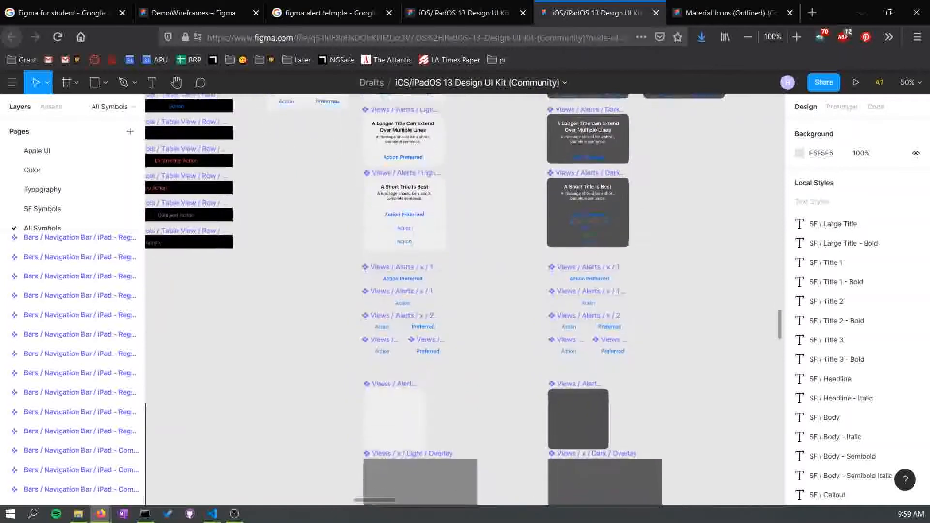
scroll(465, 291, down, 4)
scroll(465, 291, up, 7)
scroll(465, 291, right, 1)
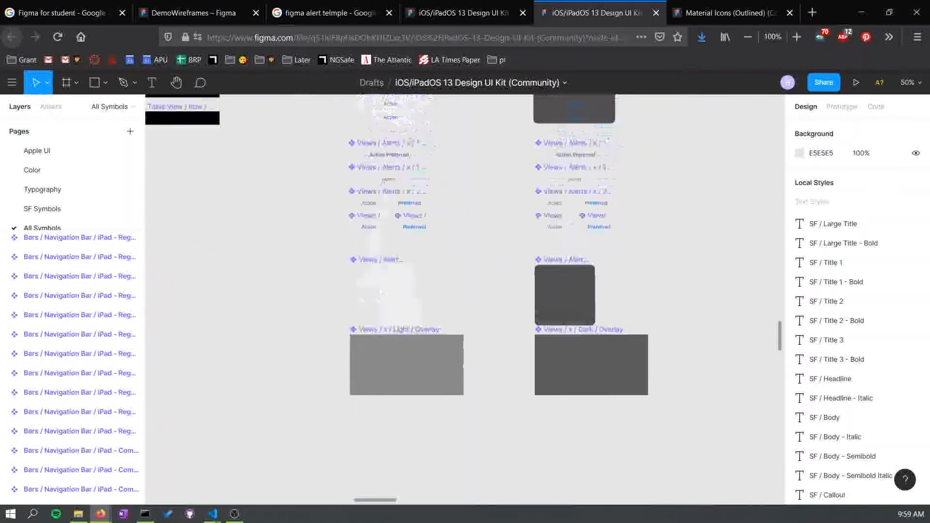
scroll(465, 291, up, 6)
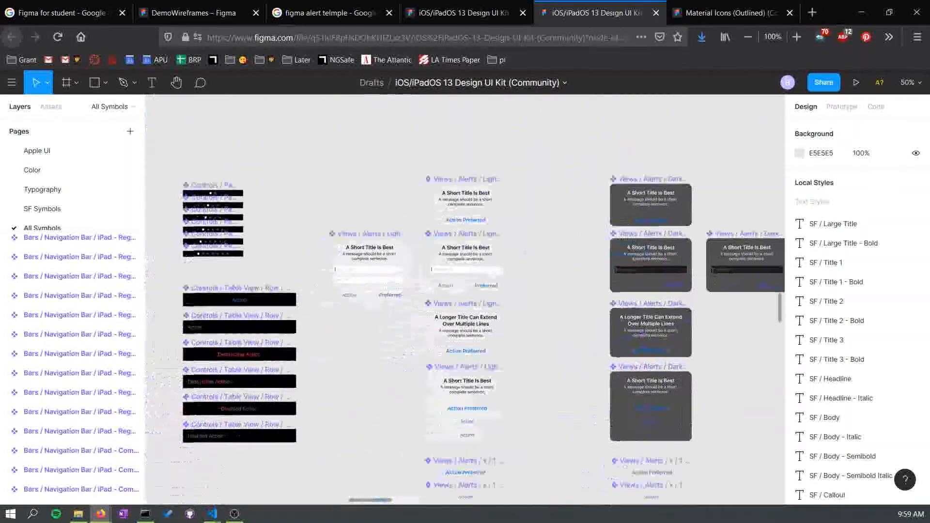
scroll(465, 291, left, 1)
scroll(465, 291, down, 1)
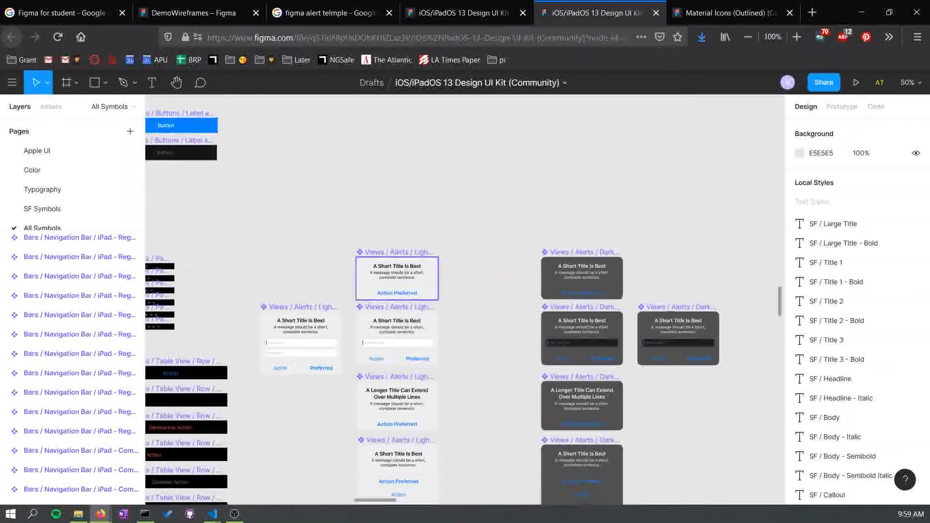
- Copy the light Default 1 Line Title alert from the UI kit and paste it into the Home with Alert frame
click(397, 279)
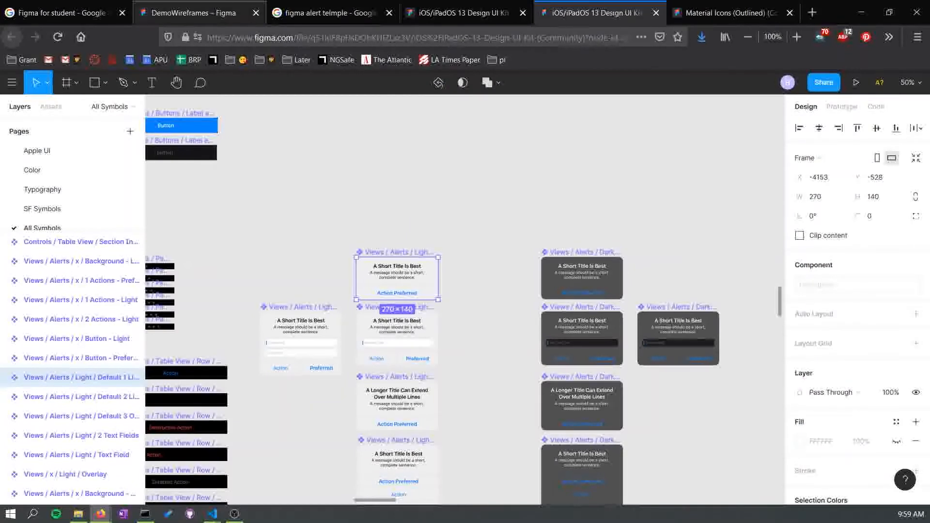
click(199, 13)
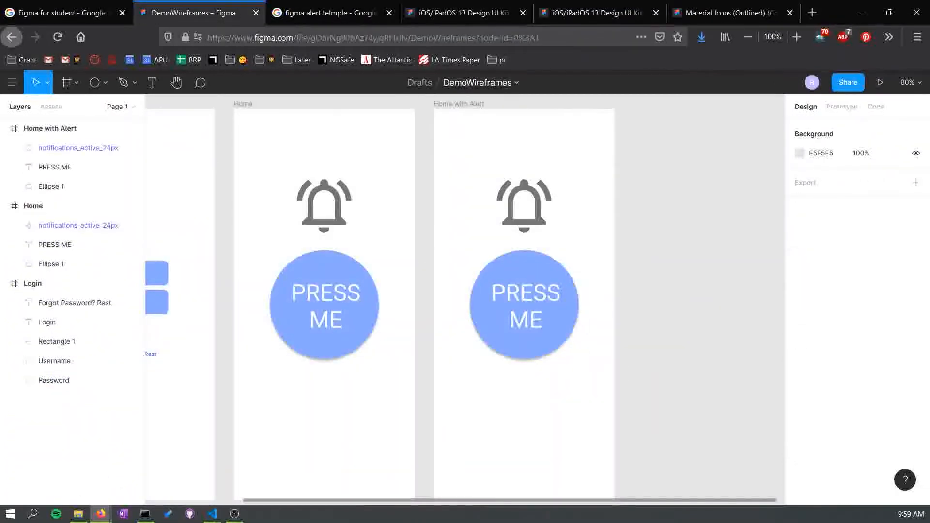
click(459, 104)
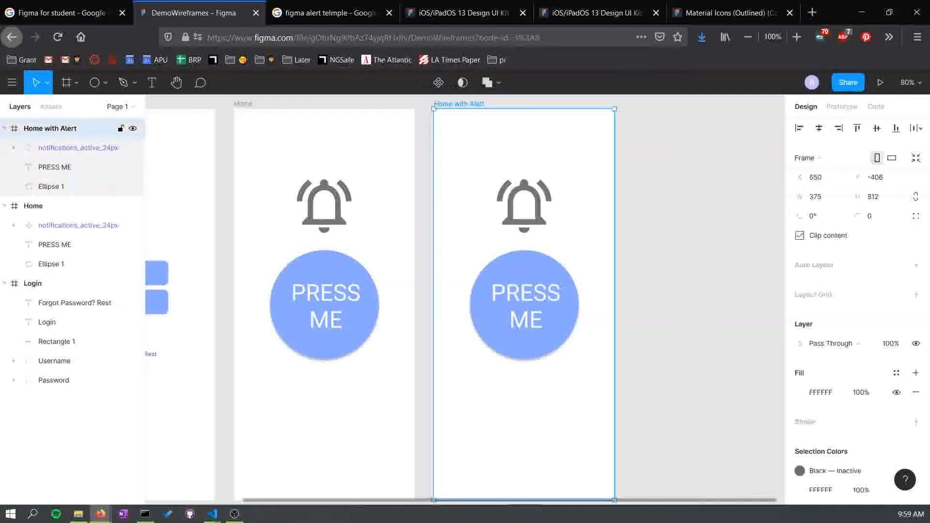
key(ctrl+v)
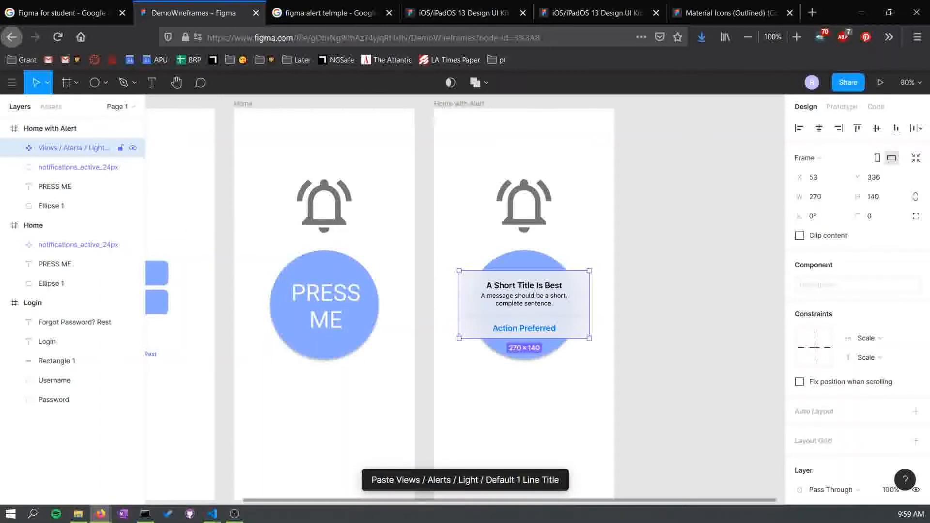
- Add an effect to the pasted alert and set its type to Background Blur
scroll(857, 291, down, 3)
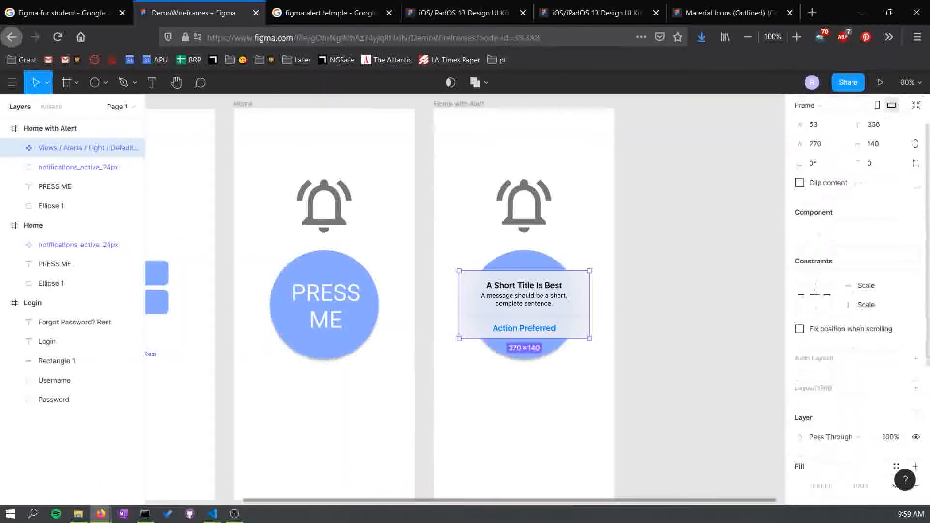
scroll(857, 291, down, 4)
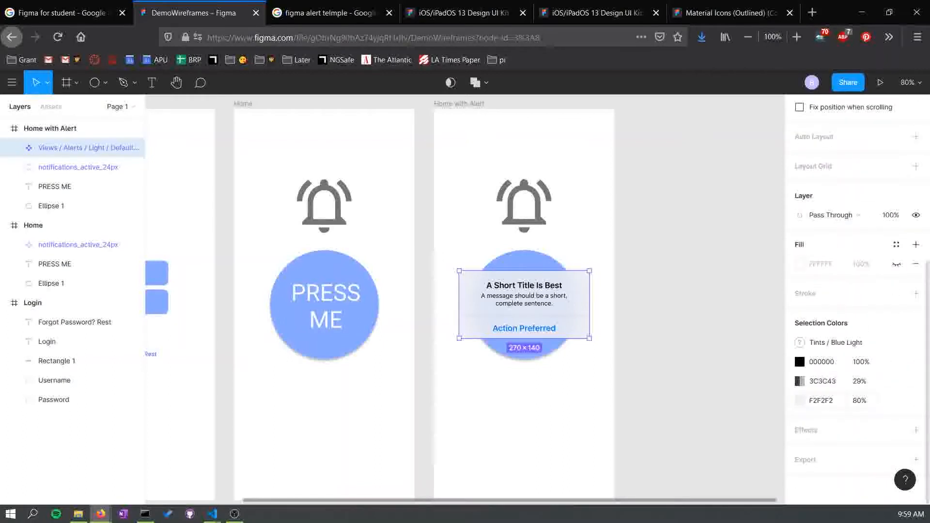
click(915, 430)
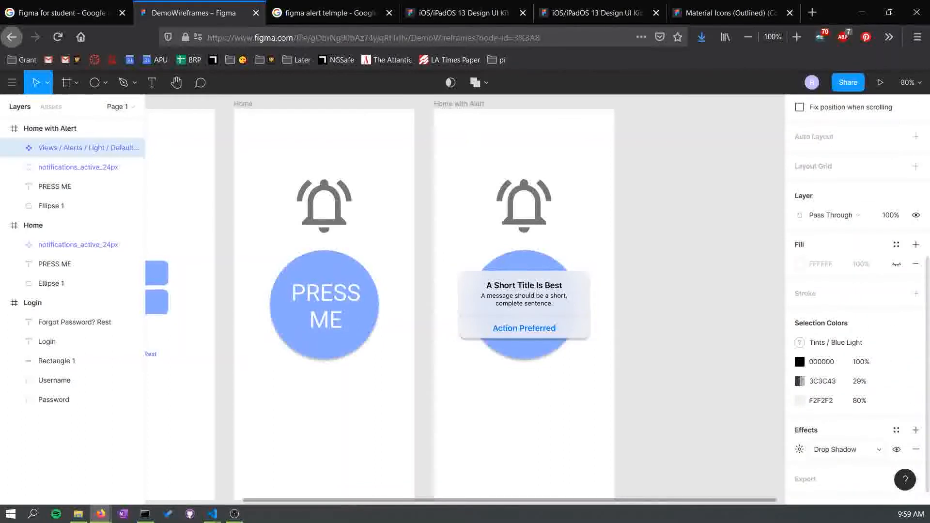
scroll(857, 291, down, 1)
click(836, 430)
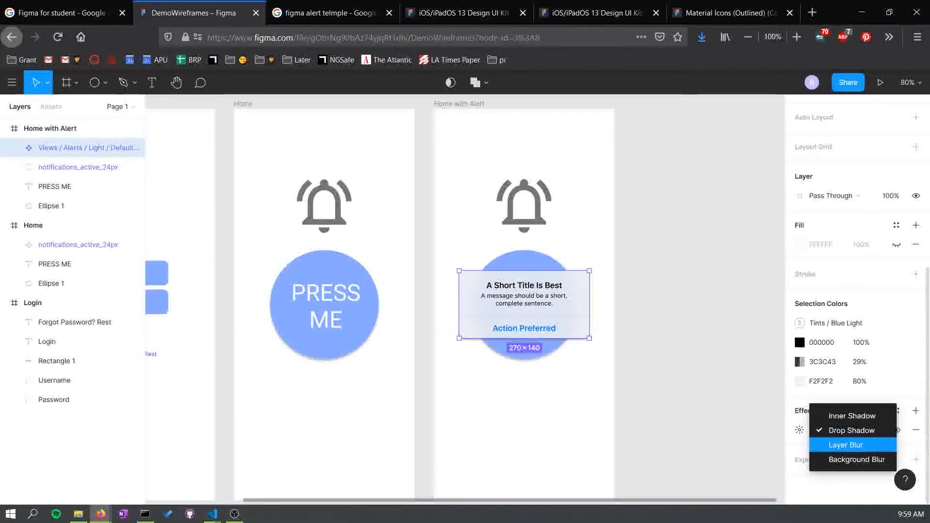
click(856, 460)
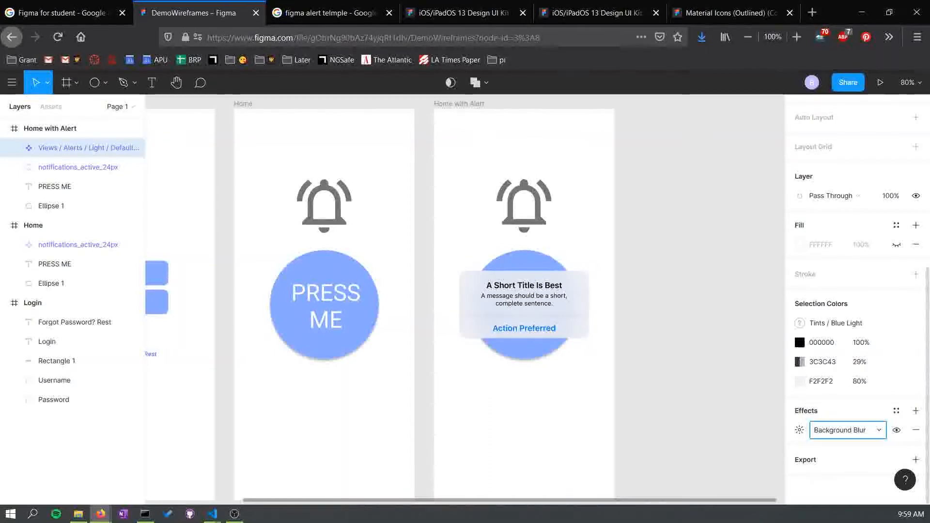
- Change the alert's effect type to Drop Shadow
click(848, 430)
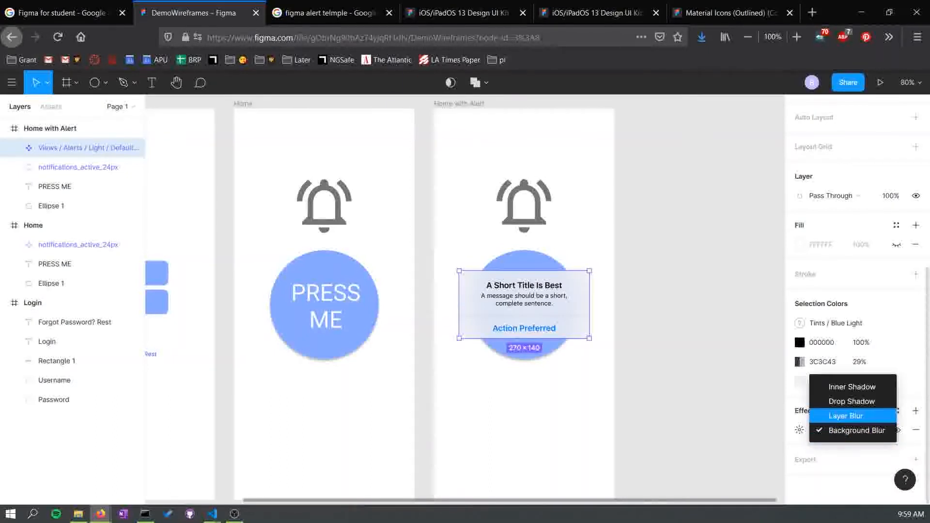
key(Return)
click(848, 430)
click(851, 417)
click(848, 431)
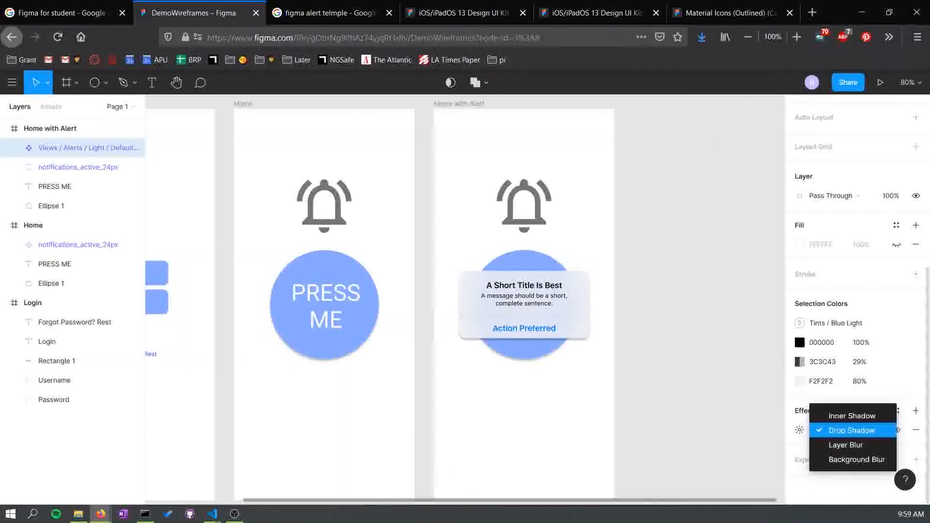
key(Escape)
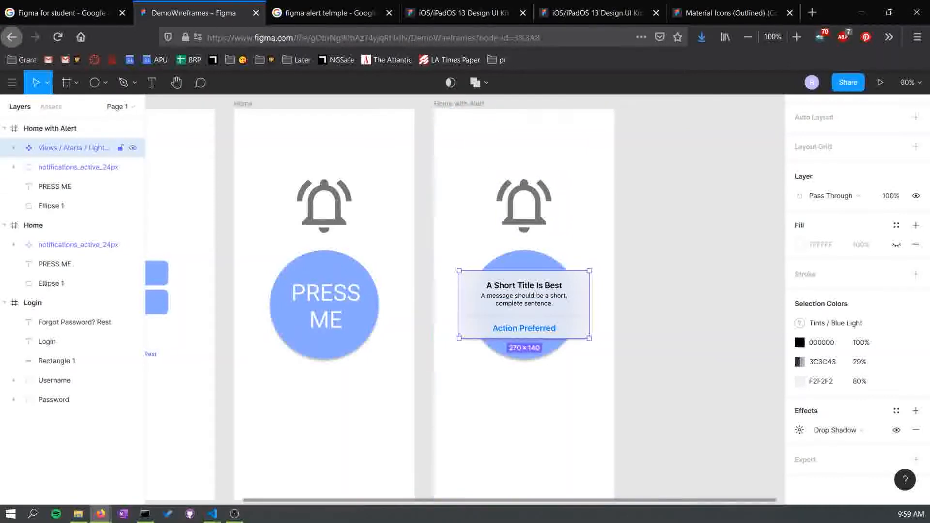
- Try moving the alert layer beneath Ellipse 1 in the layer order, then return it to the top
drag(73, 180, 73, 214)
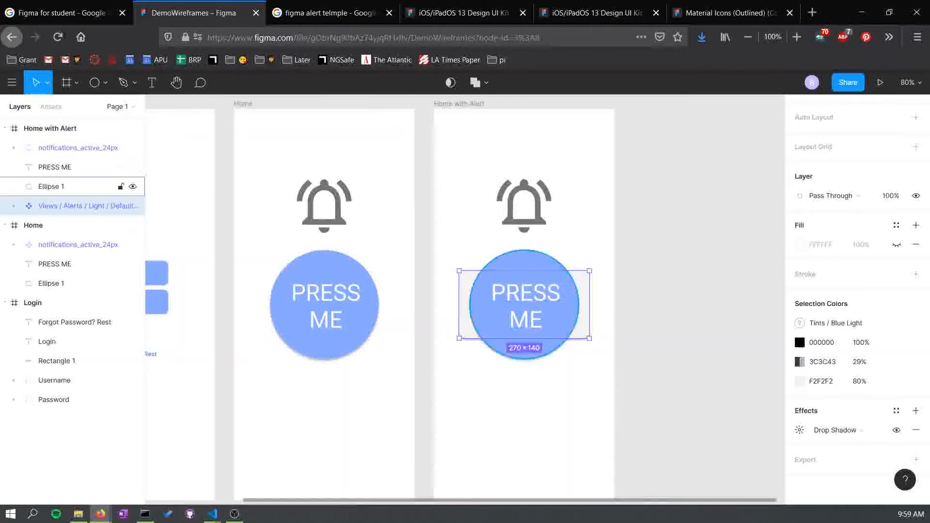
drag(72, 206, 73, 140)
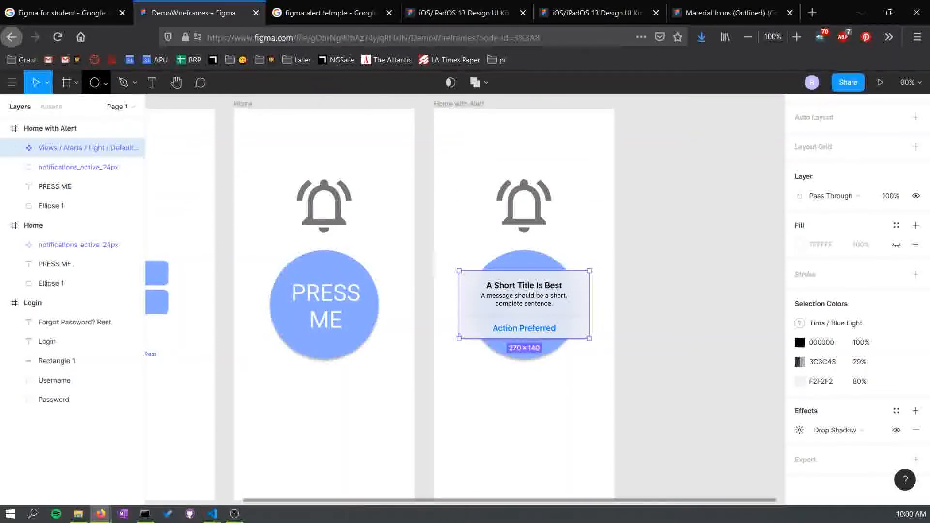
- Draw a rectangle covering the whole Home with Alert frame and order it just beneath the alert layer
click(105, 83)
click(87, 109)
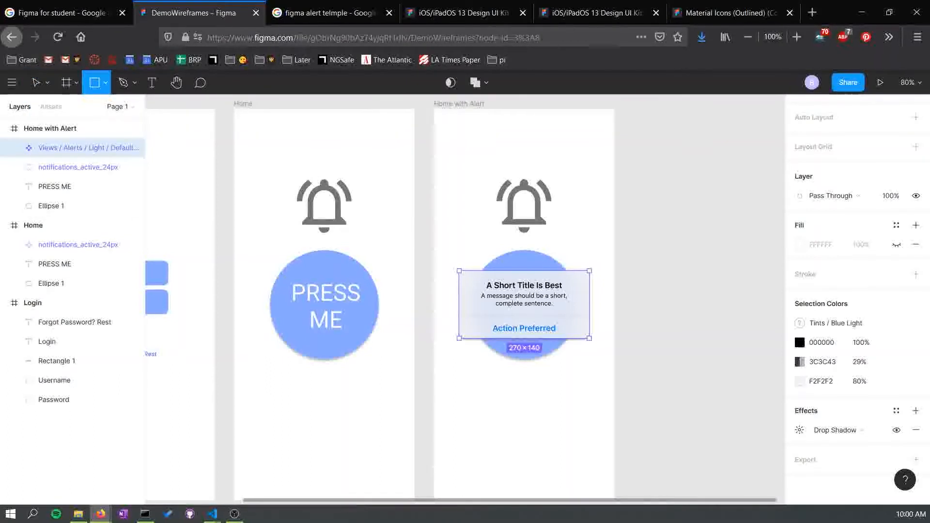
drag(433, 109, 615, 447)
scroll(614, 446, up, 3)
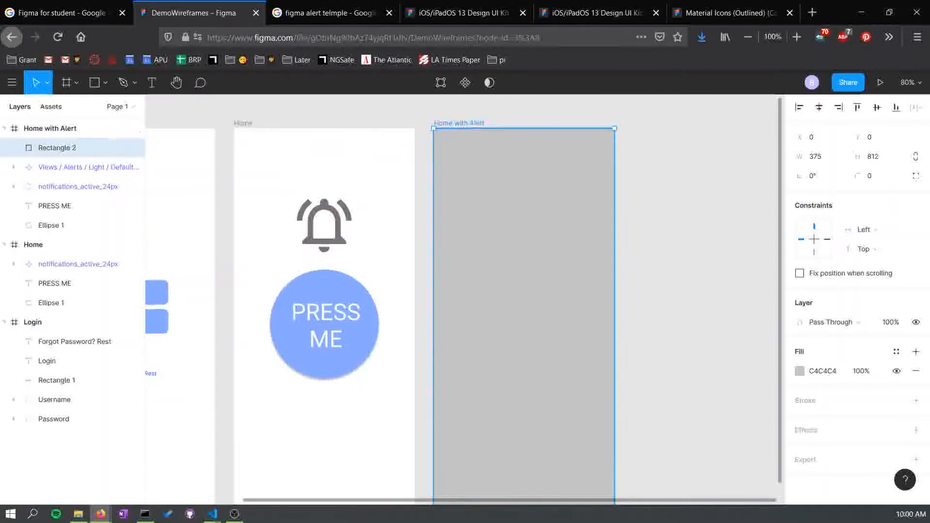
drag(73, 147, 73, 179)
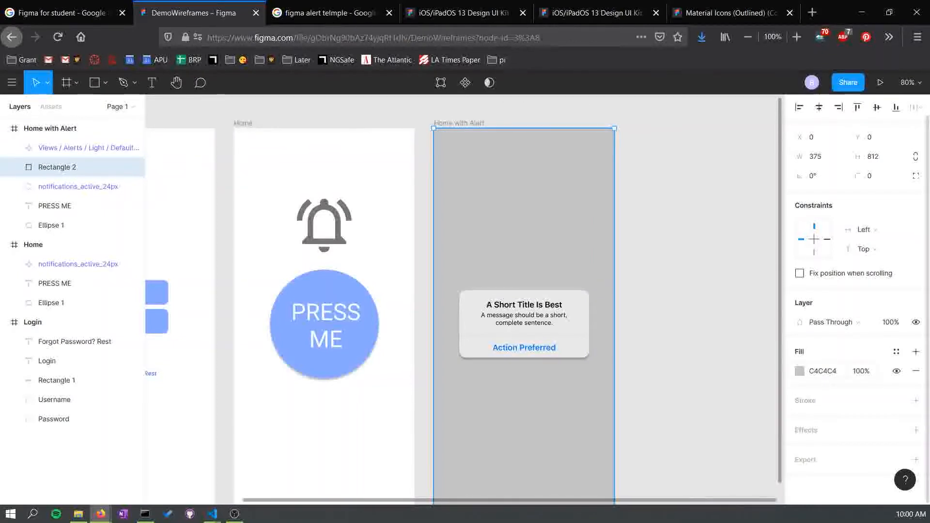
- Set the rectangle's layer blend mode to Darken and its fill colour to B8B8B8
click(799, 371)
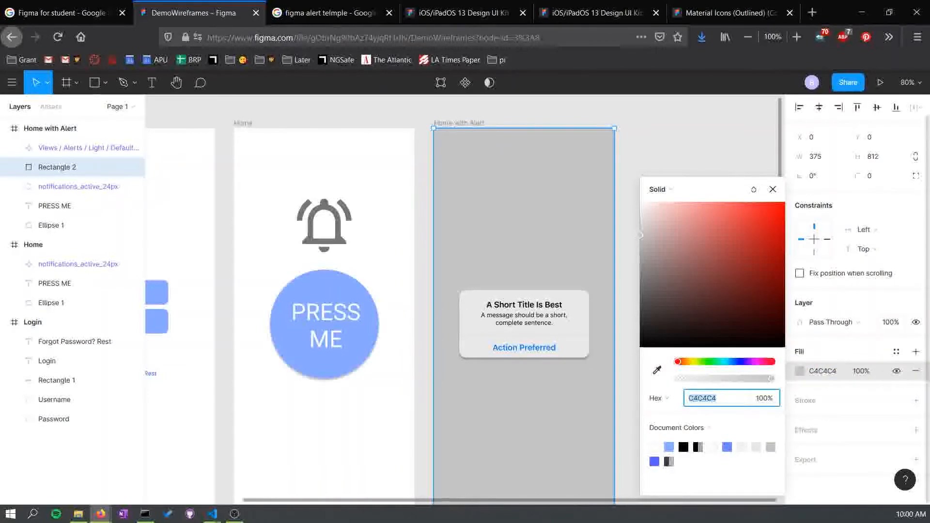
click(837, 322)
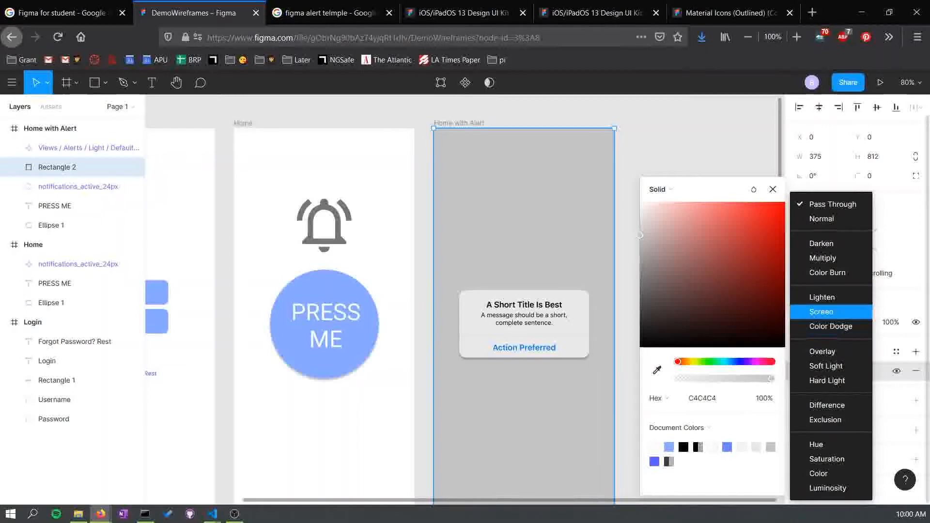
click(822, 297)
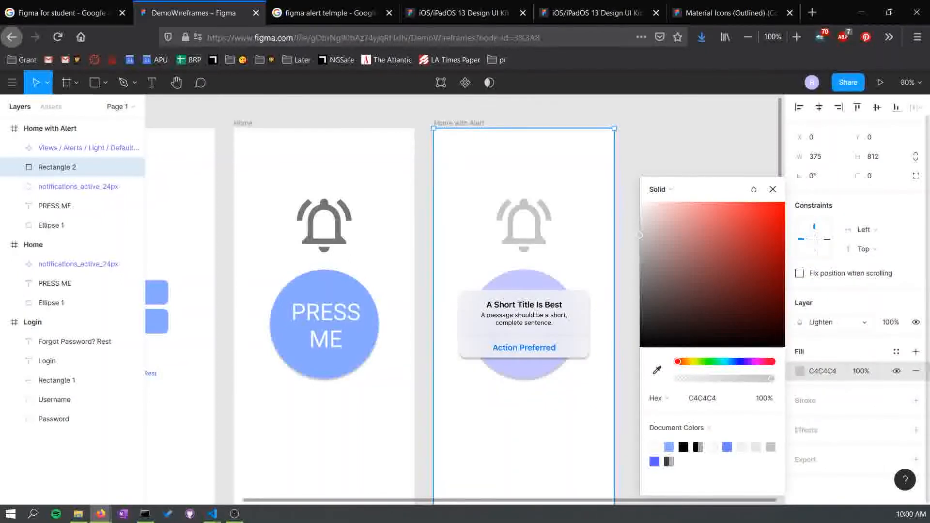
click(828, 322)
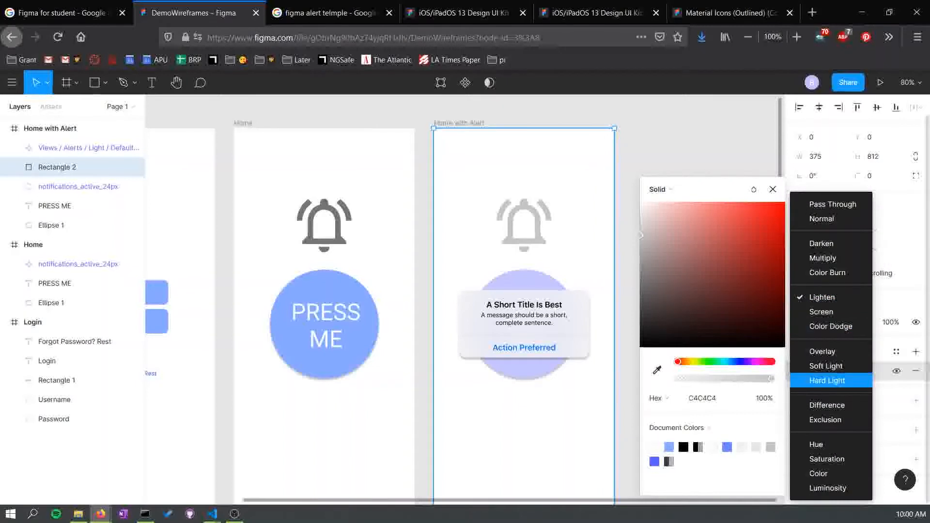
click(821, 244)
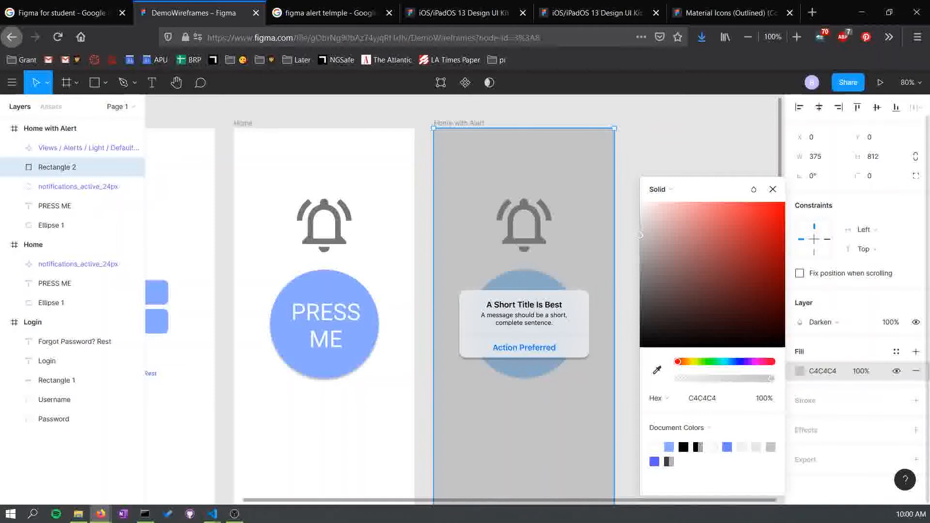
mouse_move(640, 235)
mouse_down()
mouse_move(640, 269)
mouse_move(640, 239)
mouse_up()
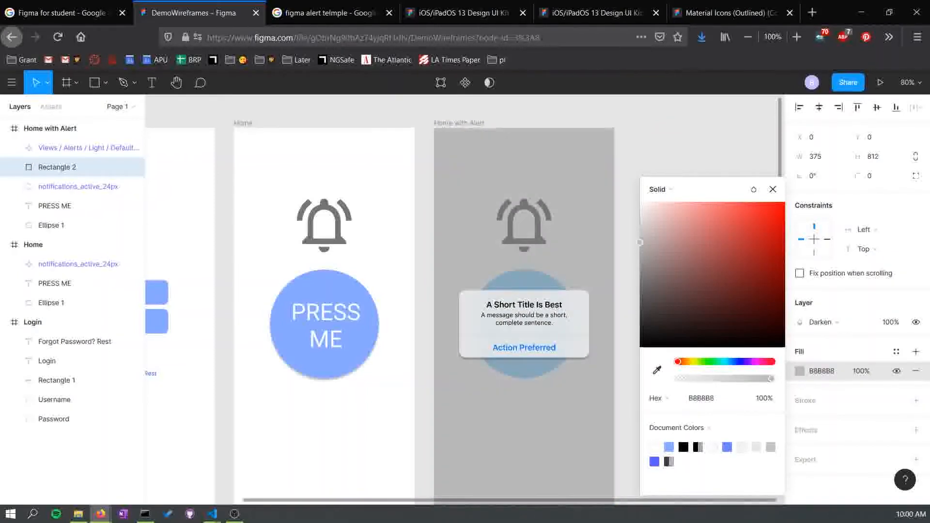
click(673, 151)
- Set the Home with Alert frame's layer blend mode to Darken
scroll(673, 150, down, 1)
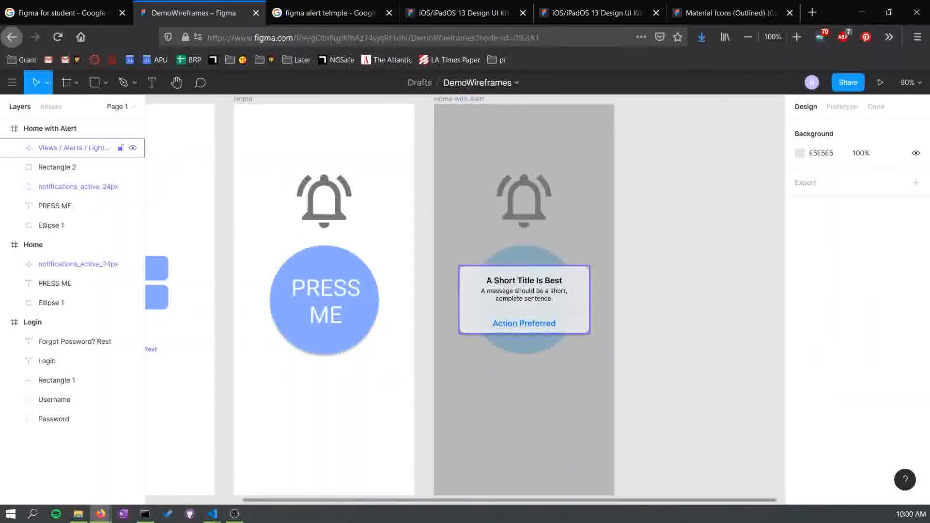
click(82, 147)
click(504, 99)
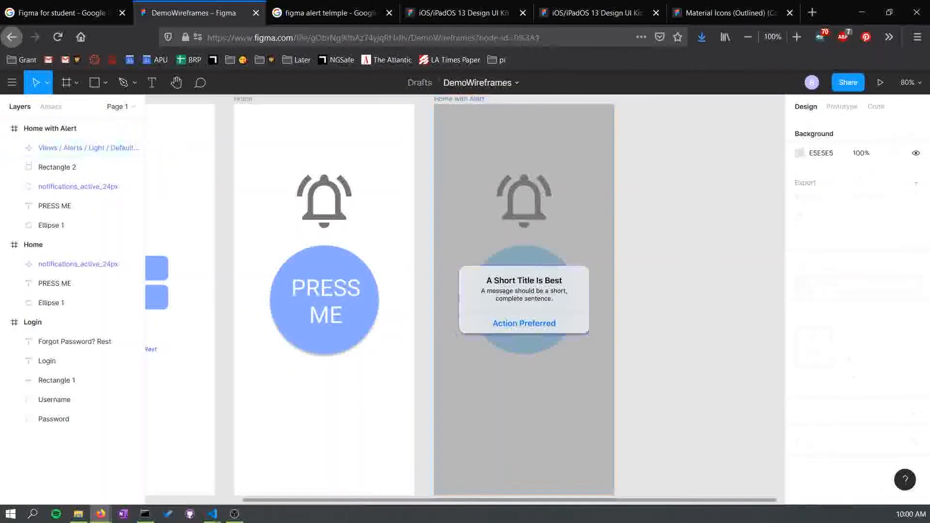
click(459, 99)
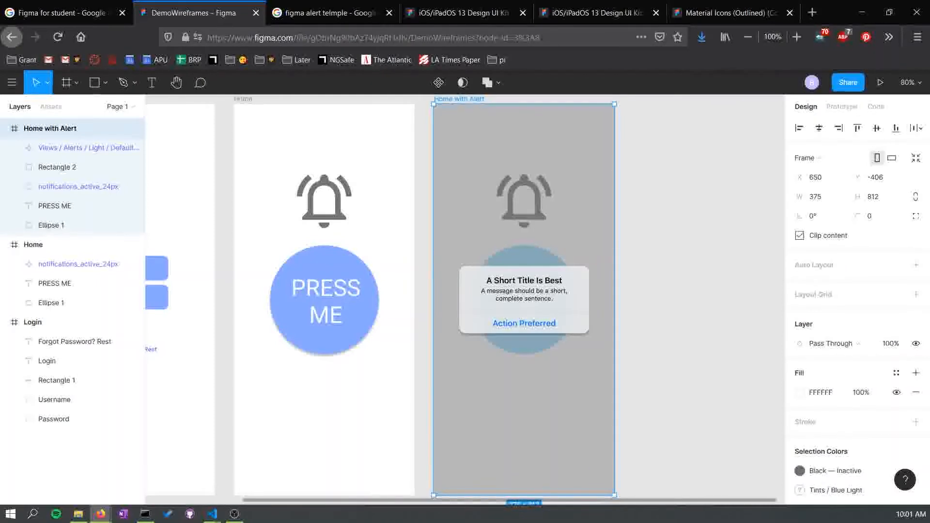
click(830, 344)
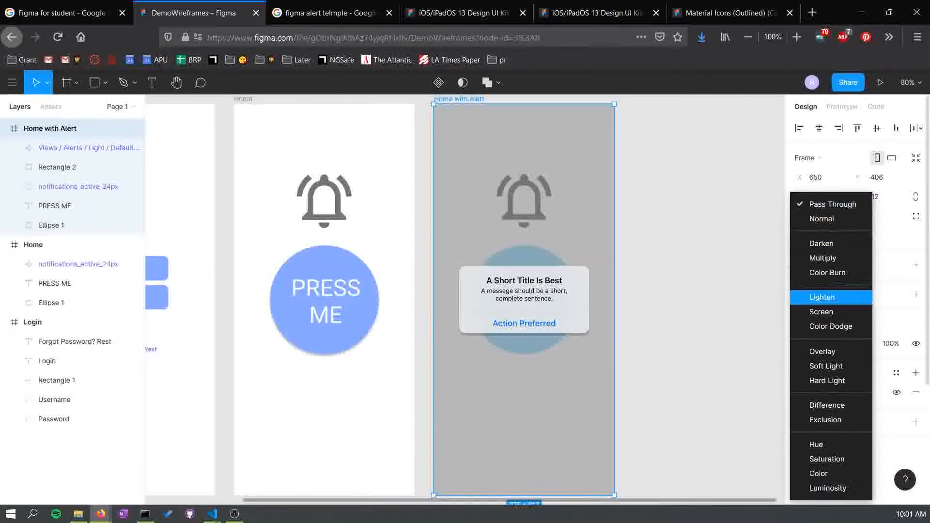
click(827, 273)
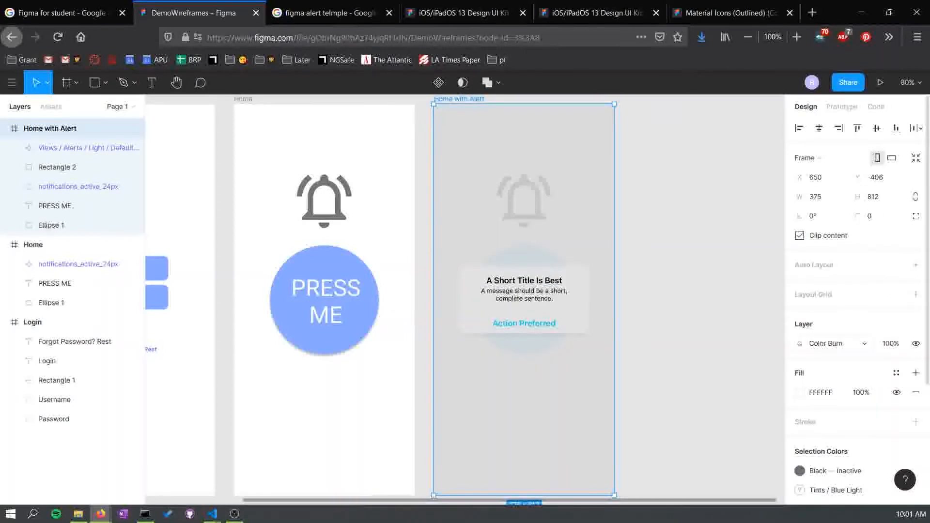
click(830, 344)
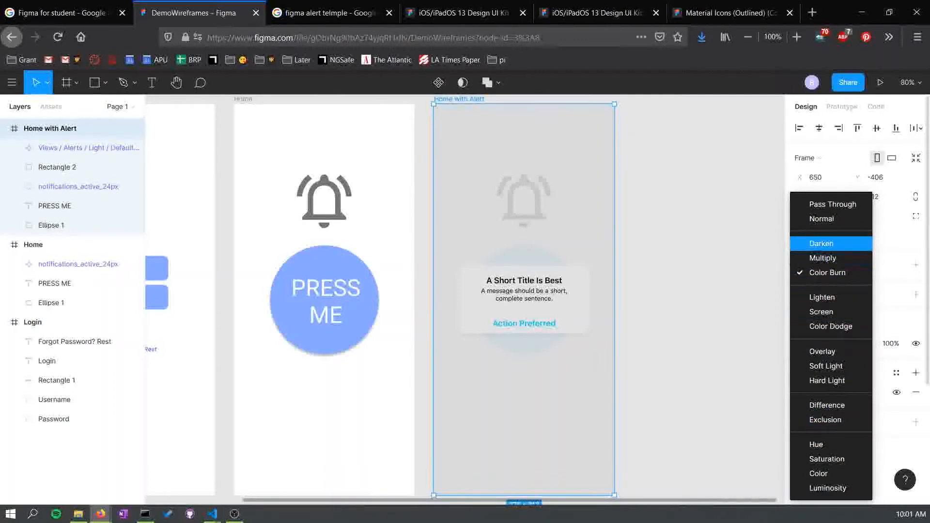
click(822, 243)
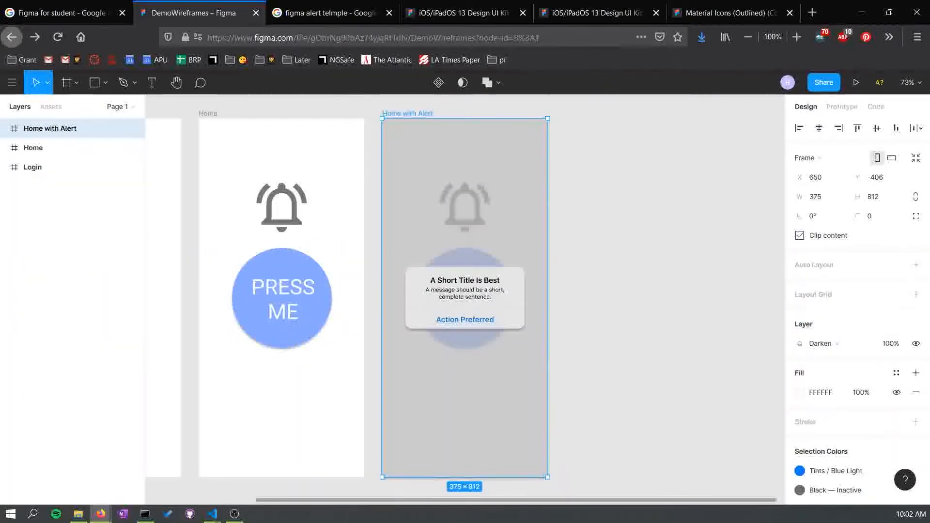
key(Escape)
- Move the Home with Alert frame down to sit below the Home frame
scroll(465, 300, left, 5)
scroll(465, 299, right, 1)
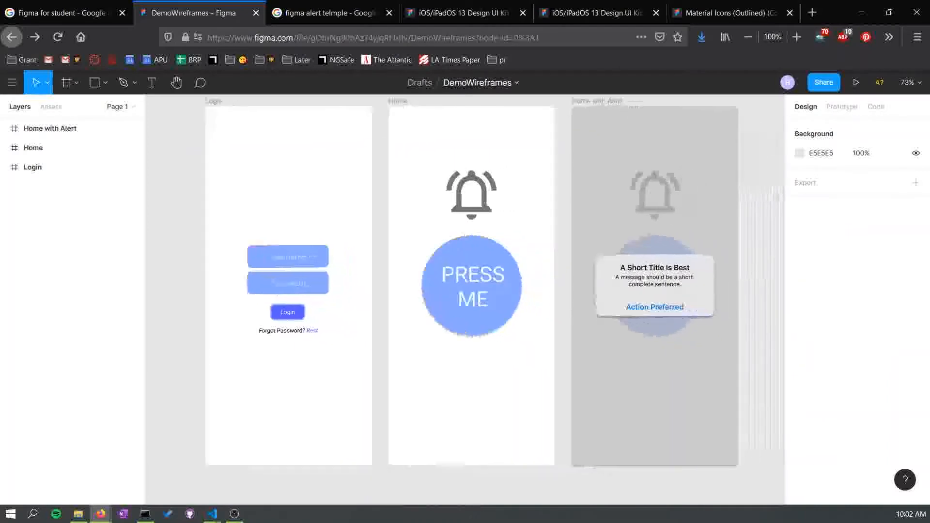
scroll(465, 300, right, 1)
scroll(465, 299, left, 1)
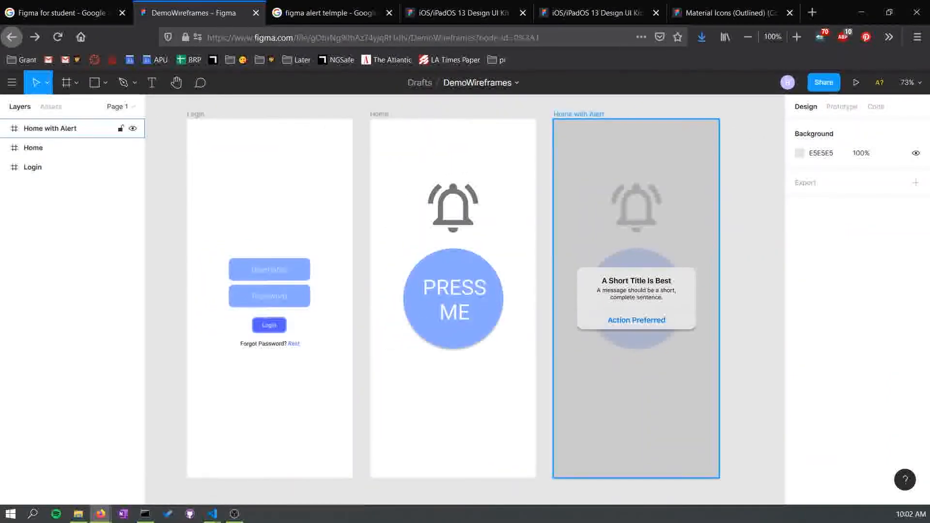
key(ctrl+minus)
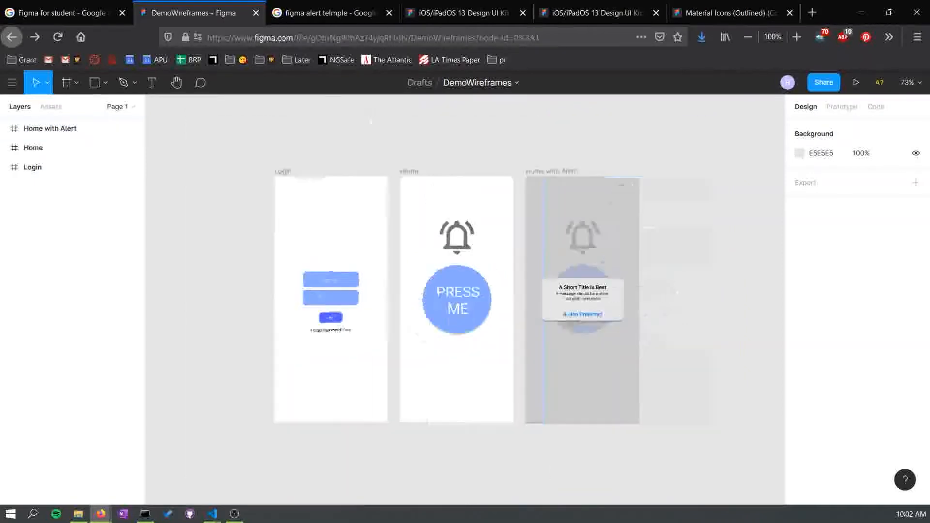
key(ctrl+minus)
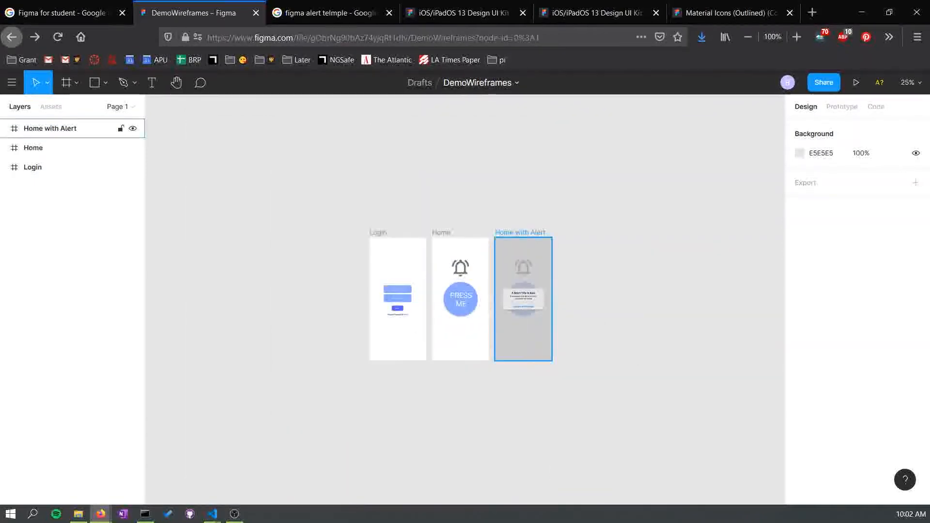
click(520, 233)
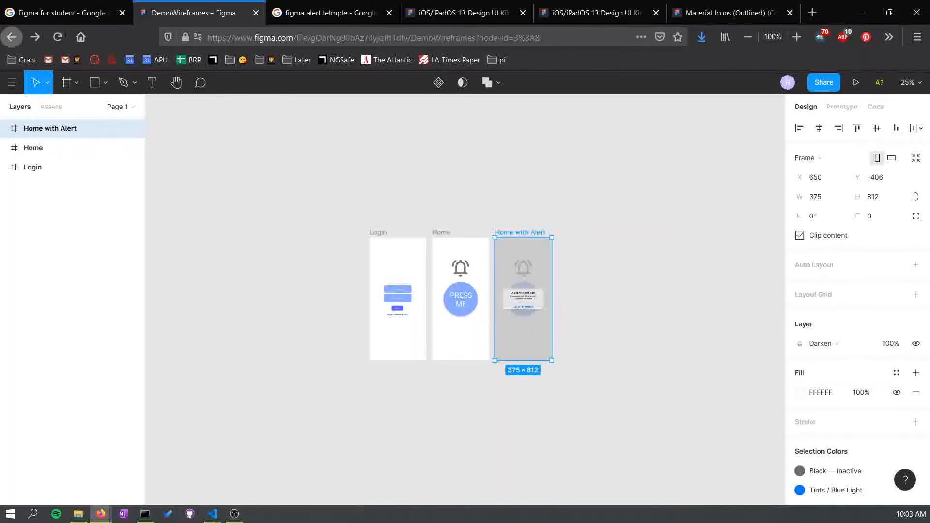
drag(523, 301, 460, 436)
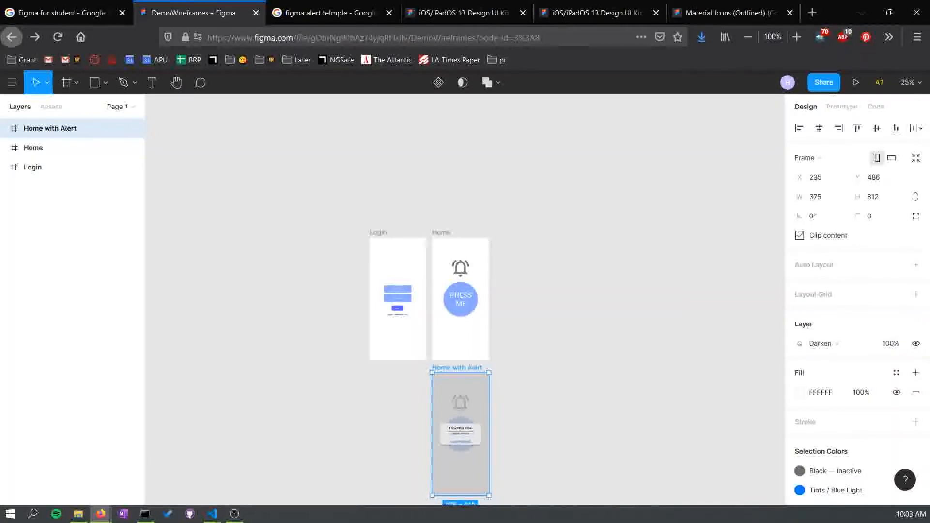
key(Escape)
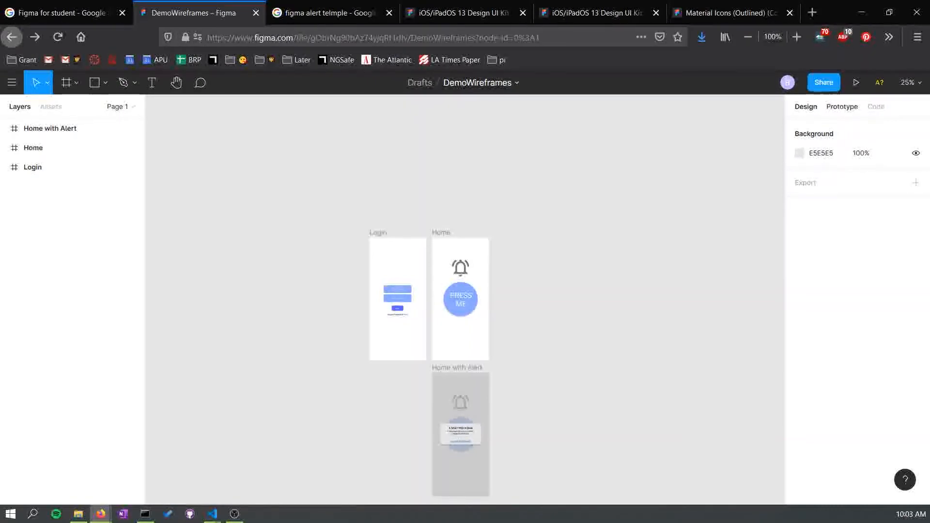
- Set the prototype device to iPhone 11 with the White model
click(841, 106)
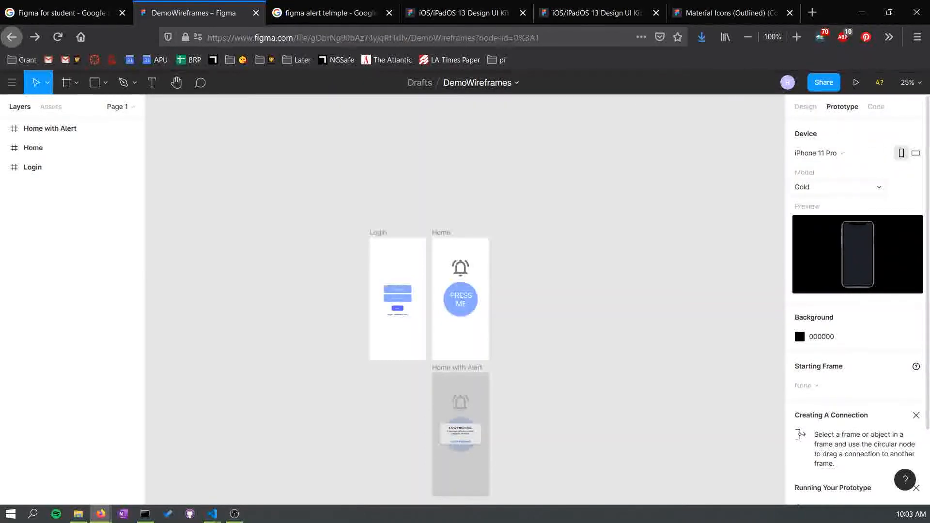
click(839, 187)
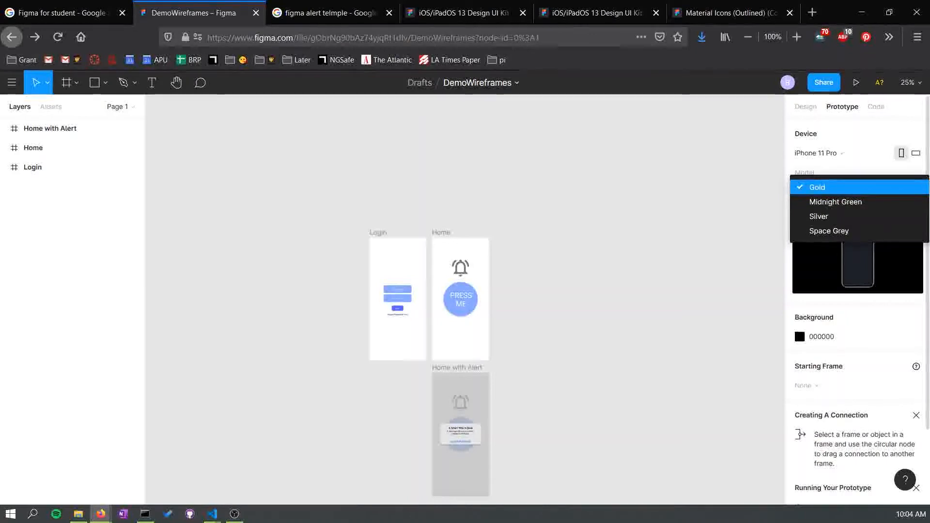
click(838, 187)
click(838, 153)
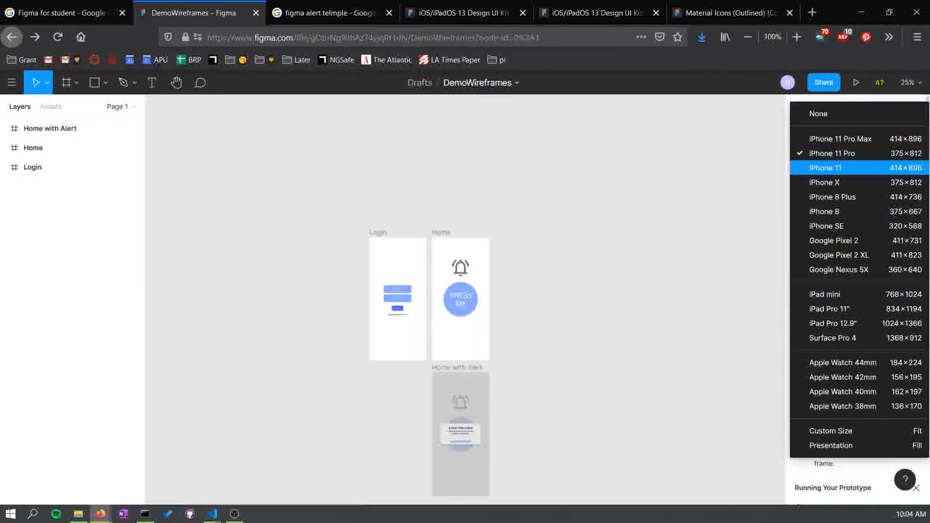
click(825, 168)
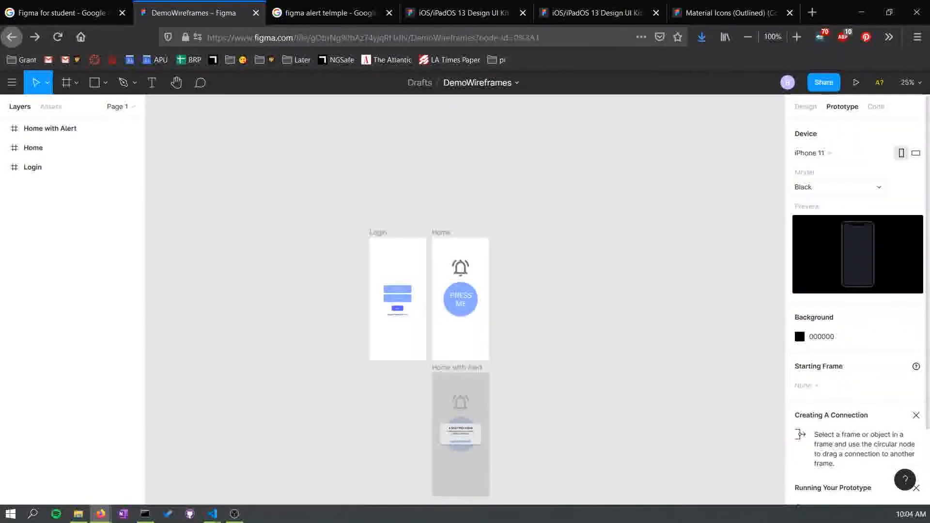
click(838, 187)
click(839, 201)
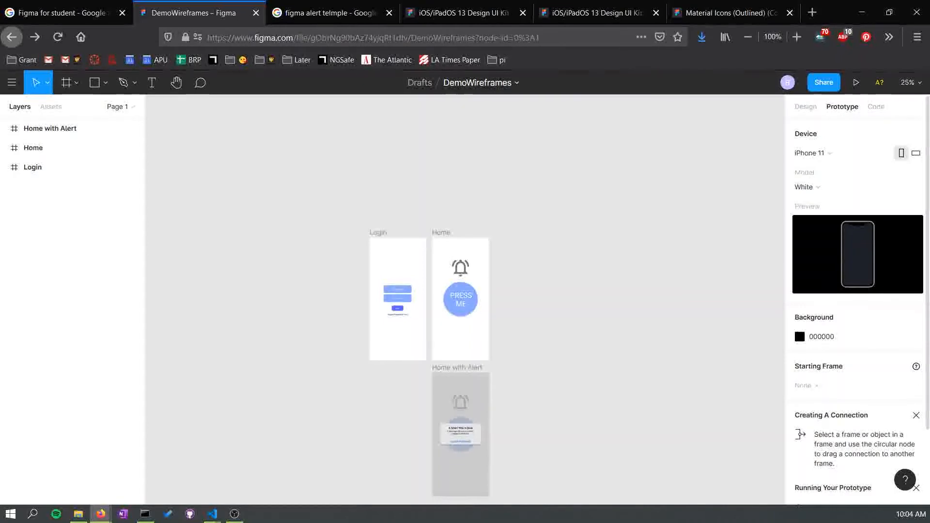
scroll(857, 301, down, 2)
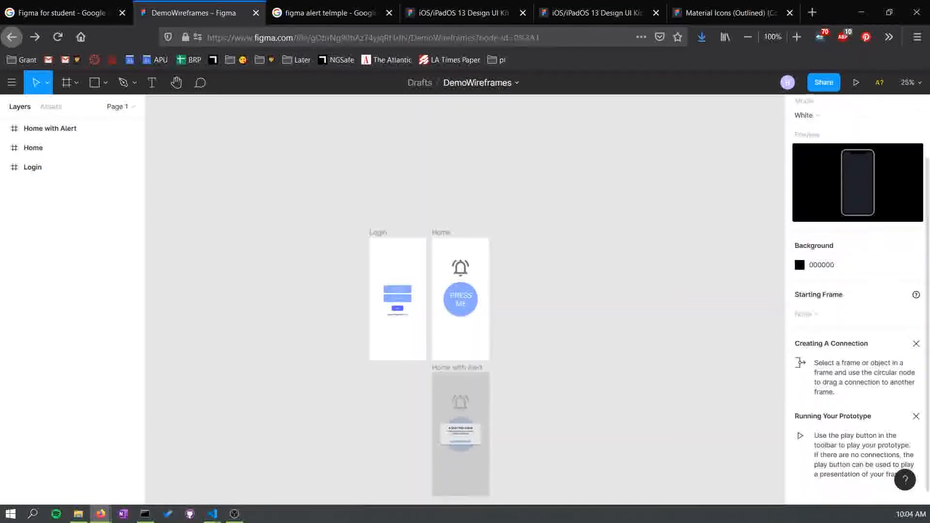
scroll(858, 300, up, 2)
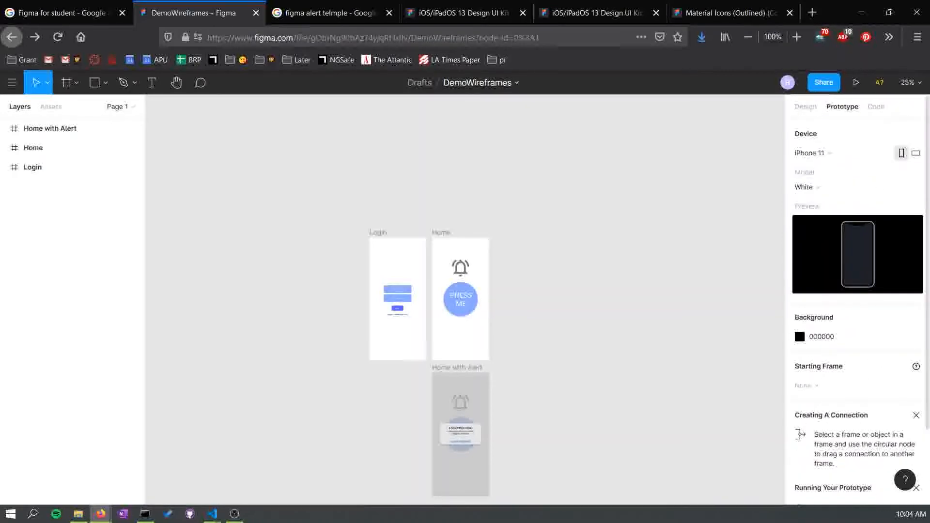
- Examine the prototype device settings and the Login frame's overflow behavior options
scroll(857, 300, down, 1)
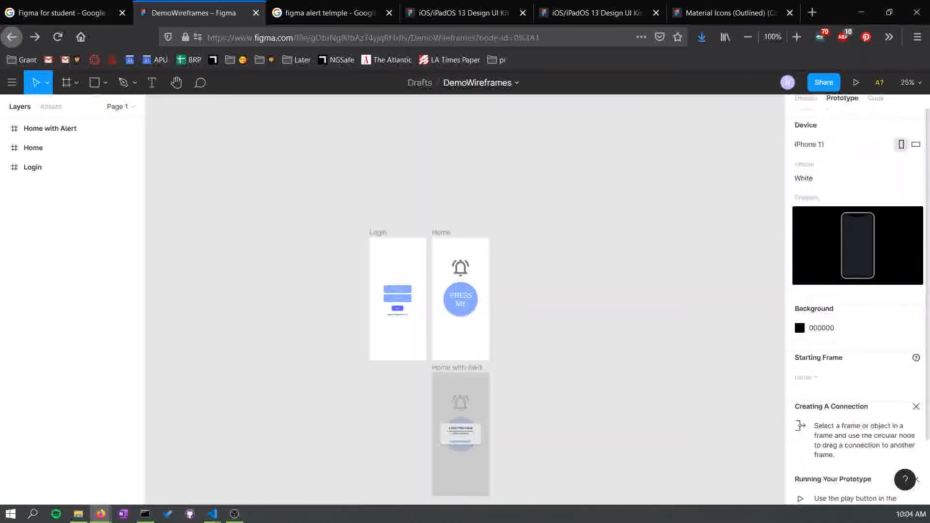
scroll(858, 300, down, 2)
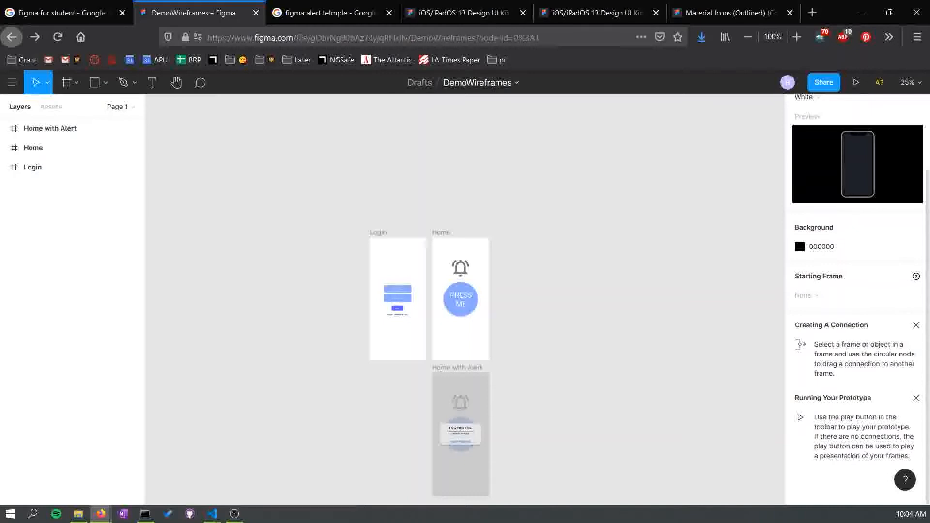
scroll(858, 300, up, 3)
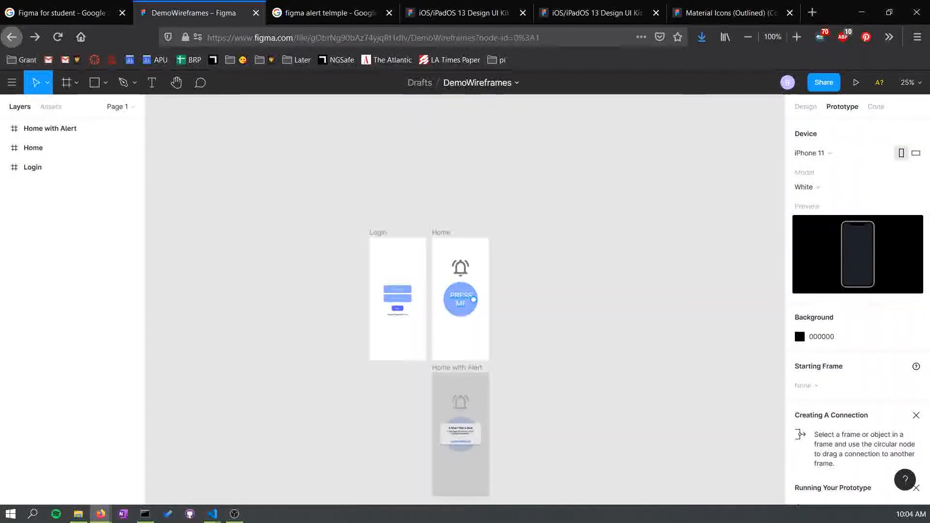
click(48, 167)
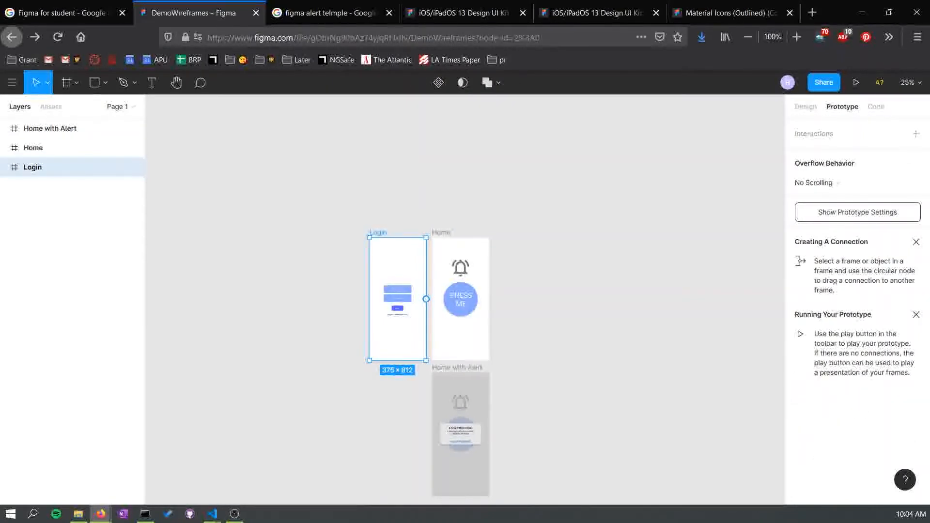
key(Escape)
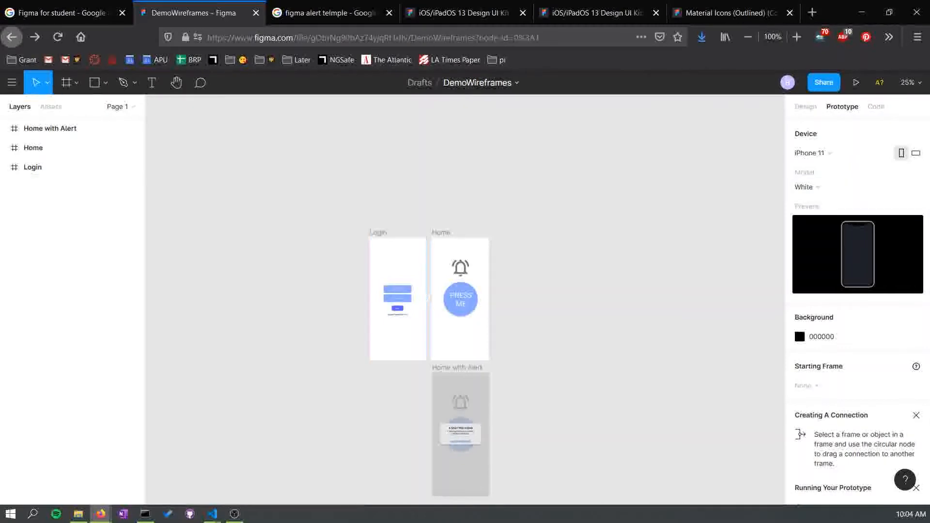
click(33, 167)
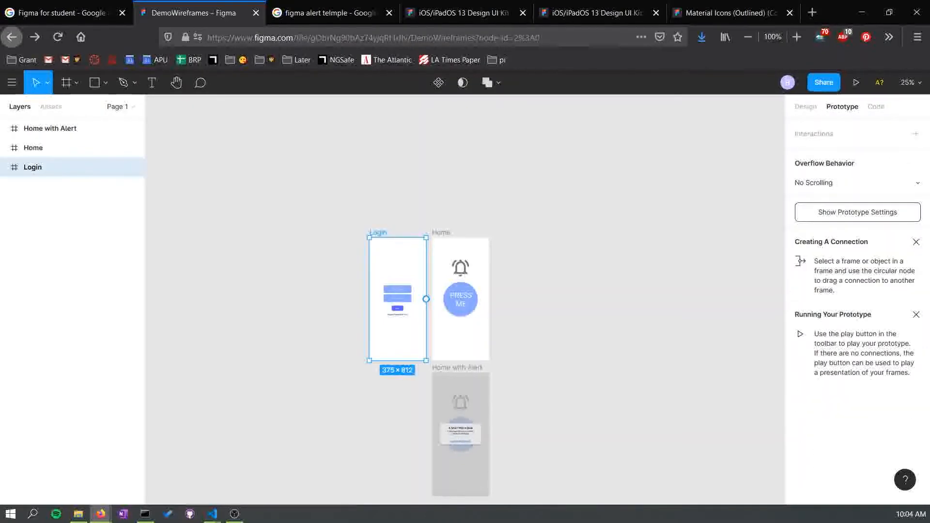
click(858, 183)
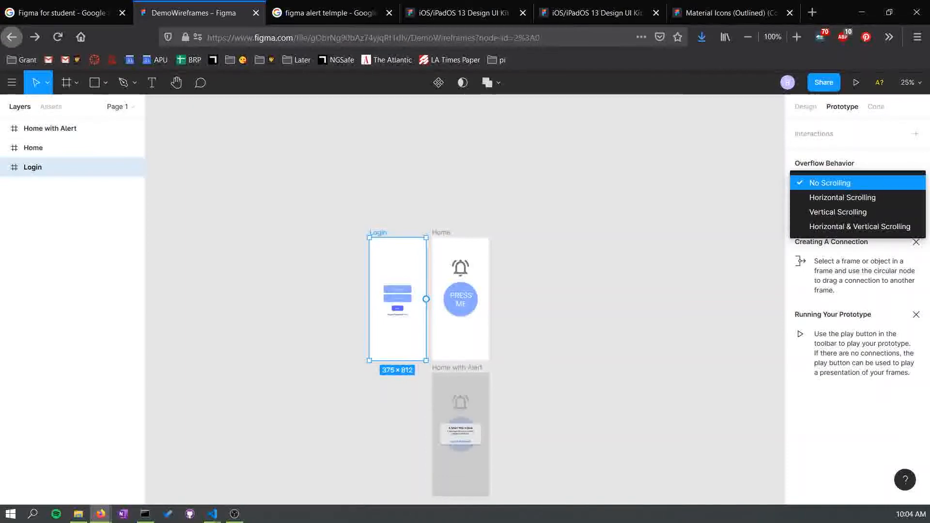
key(Escape)
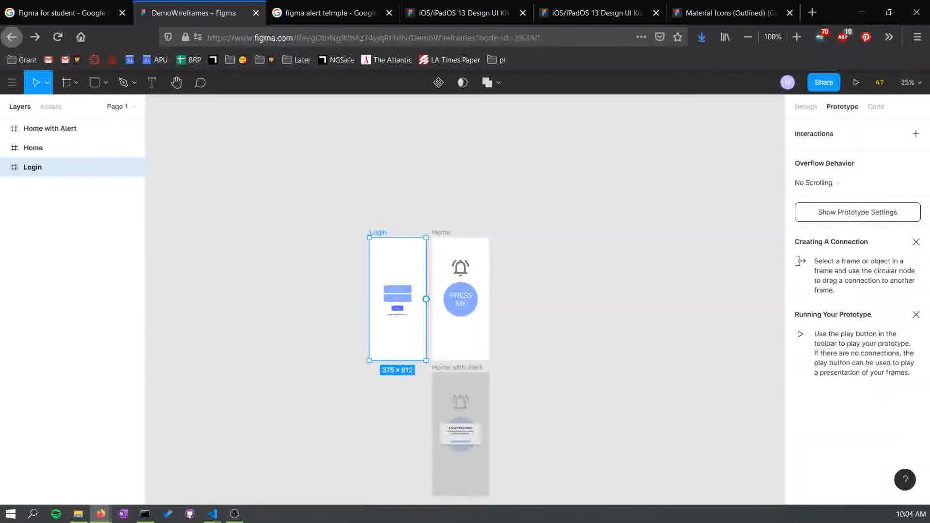
- Add a tap interaction on the Login frame that navigates to the Home frame with an Instant animation
click(915, 134)
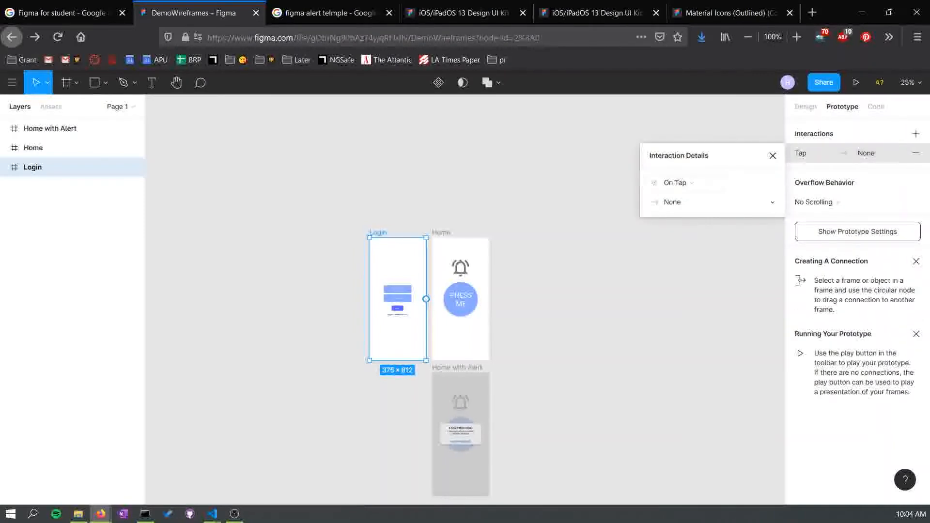
click(712, 202)
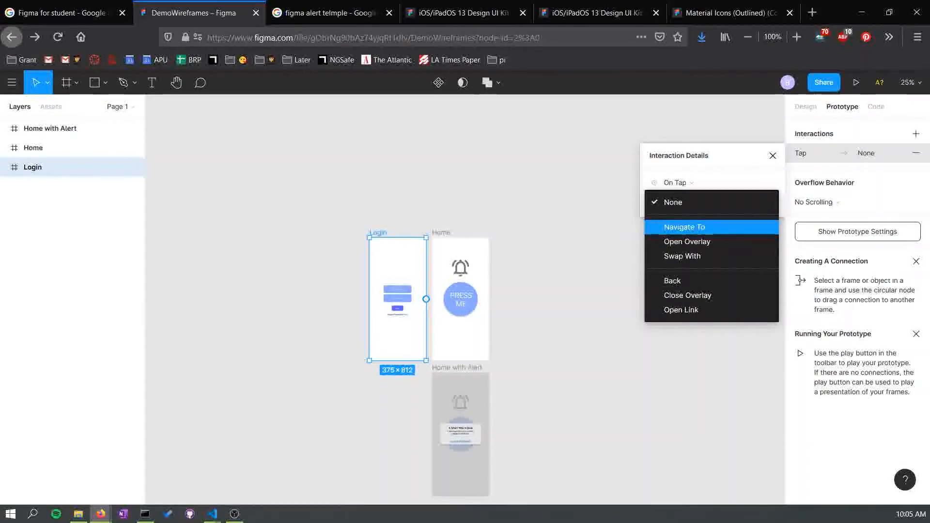
key(Return)
click(751, 202)
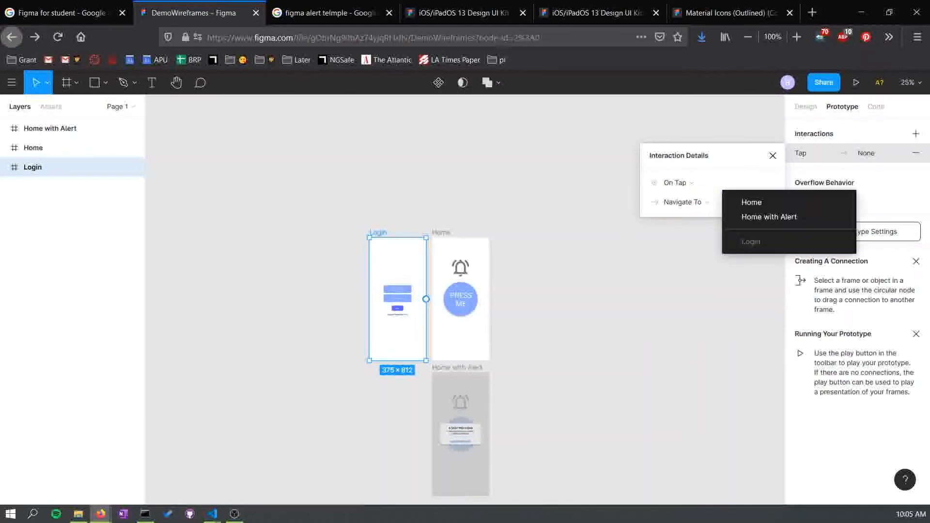
click(752, 202)
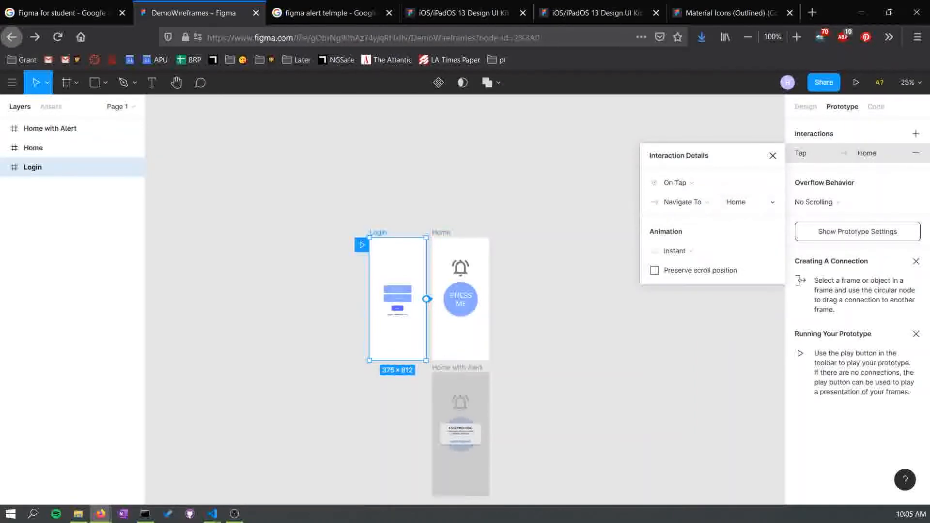
click(688, 251)
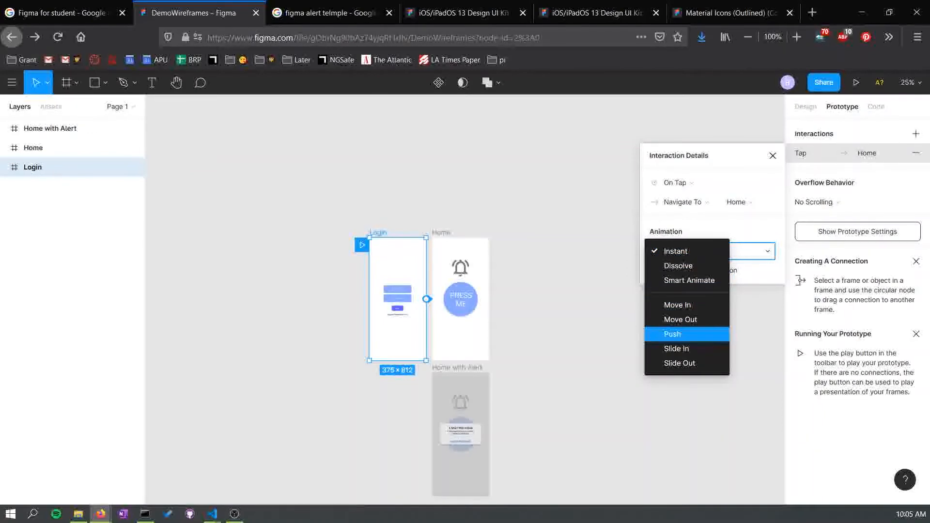
click(677, 251)
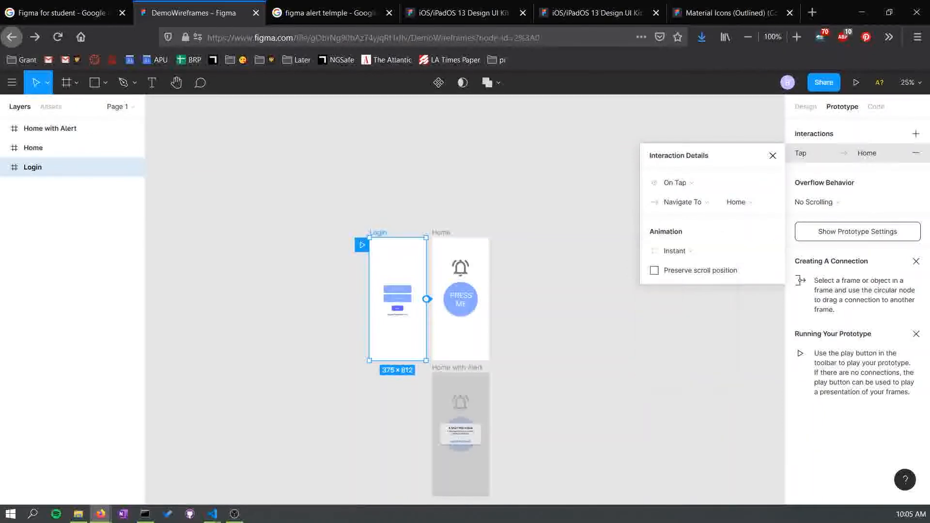
click(676, 251)
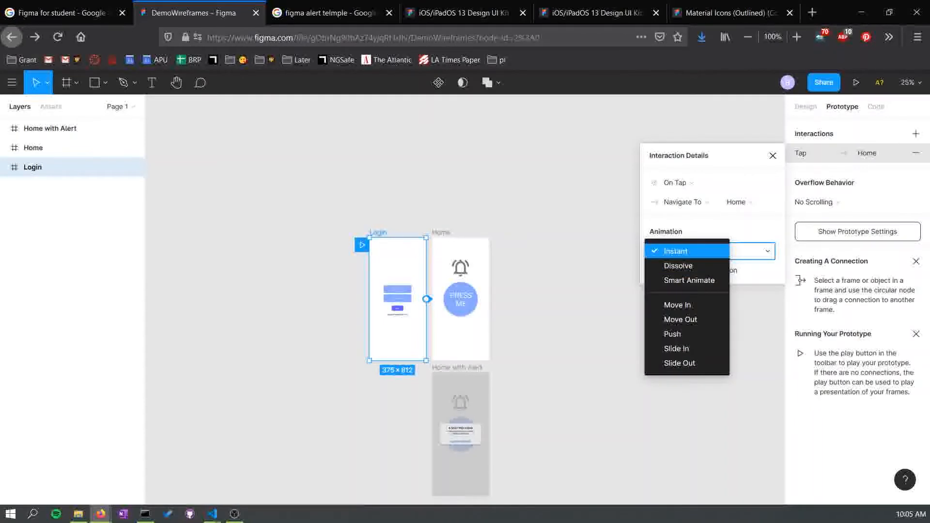
click(676, 251)
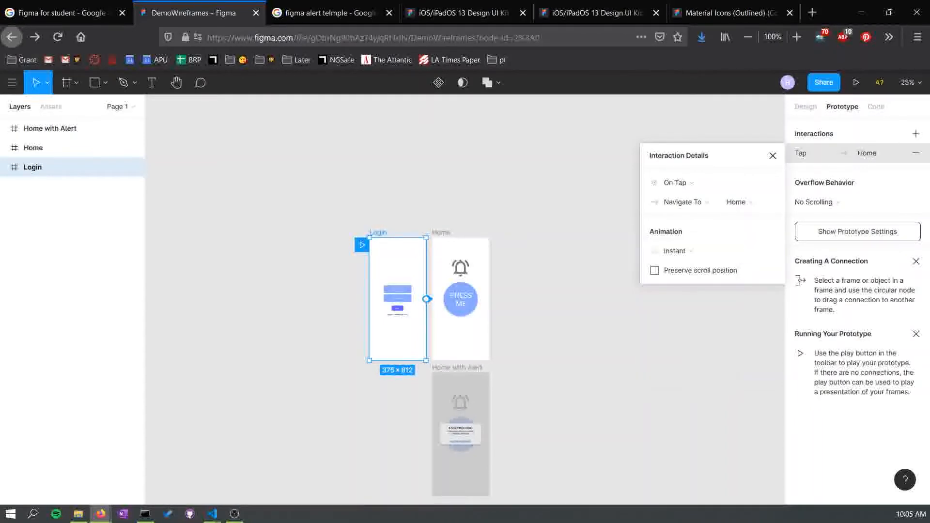
- Remove the tap interaction from the Login frame
key(shift+0)
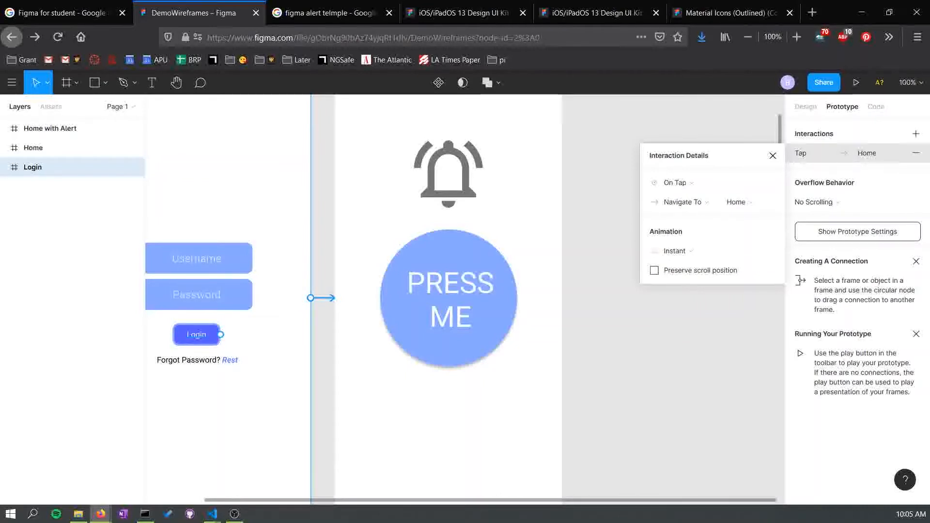
click(197, 334)
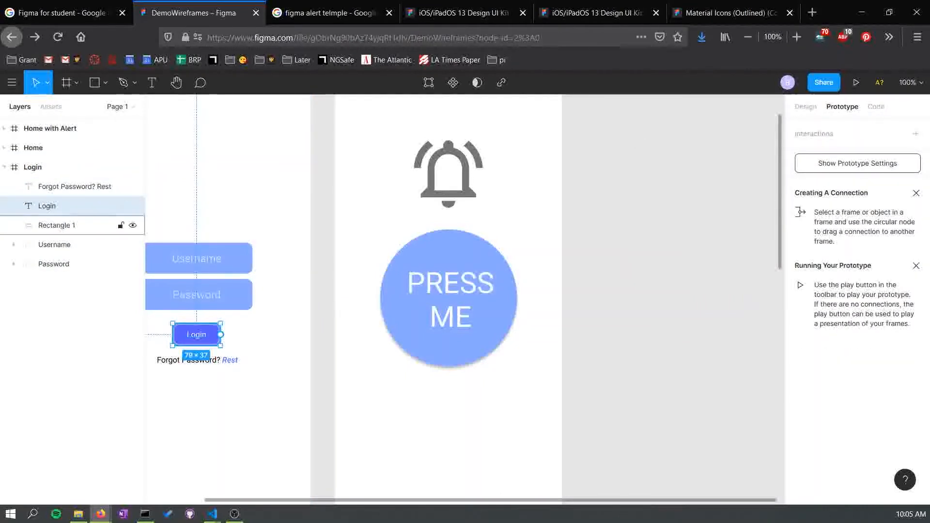
click(303, 286)
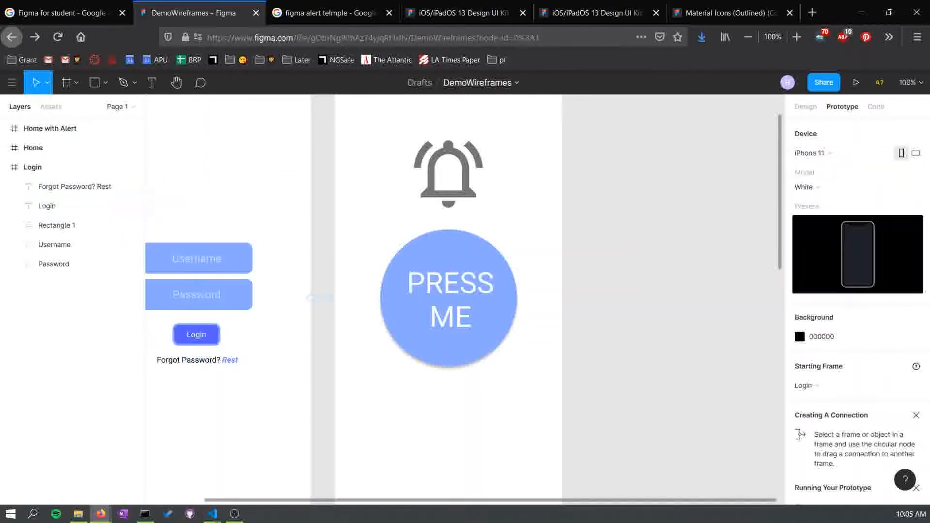
click(398, 279)
click(291, 291)
drag(291, 291, 440, 280)
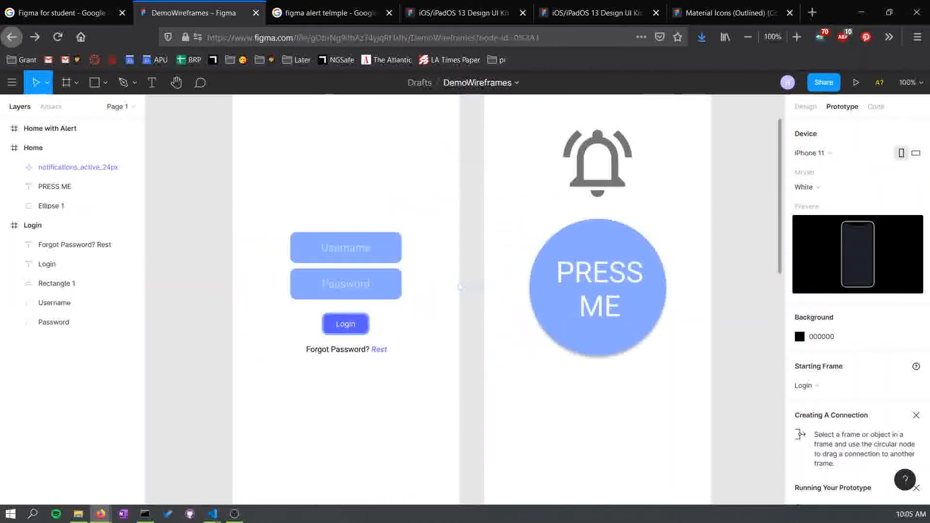
click(458, 287)
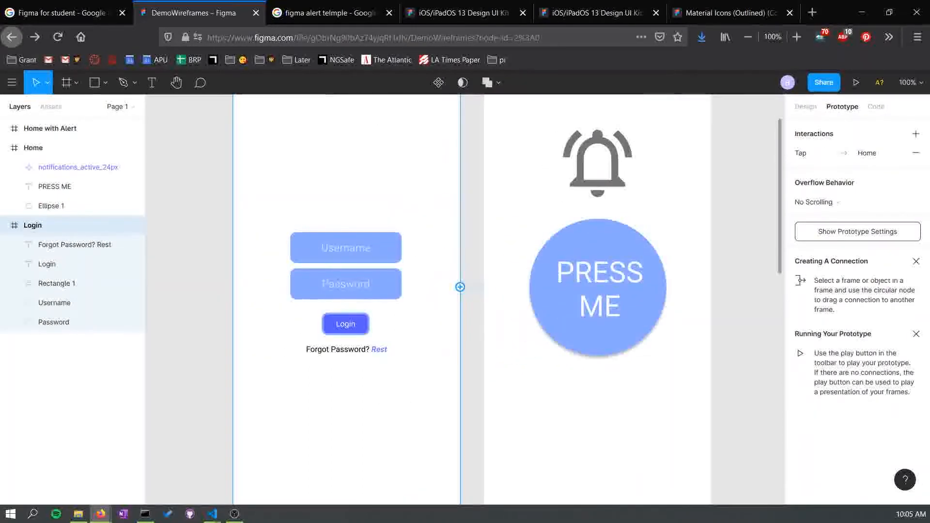
click(916, 153)
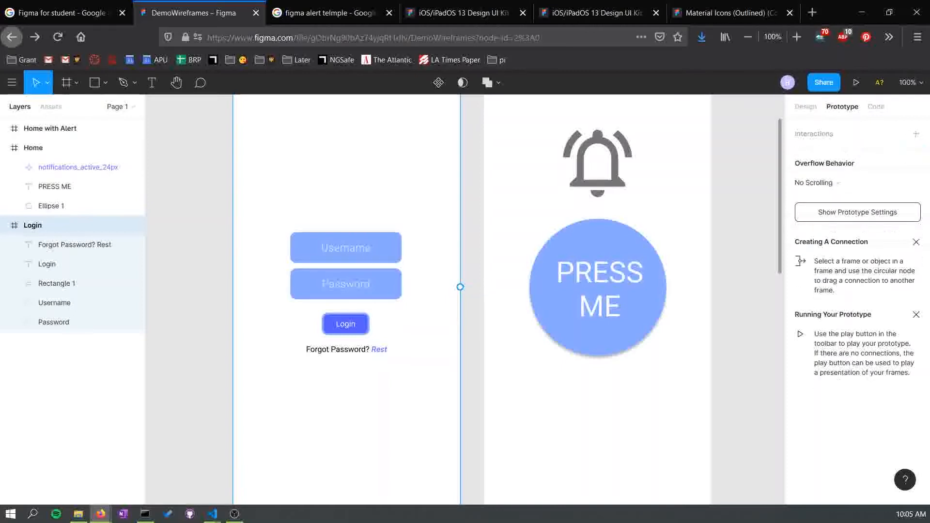
- Group the Login text with its rectangle and rename the group Login Button
click(57, 283)
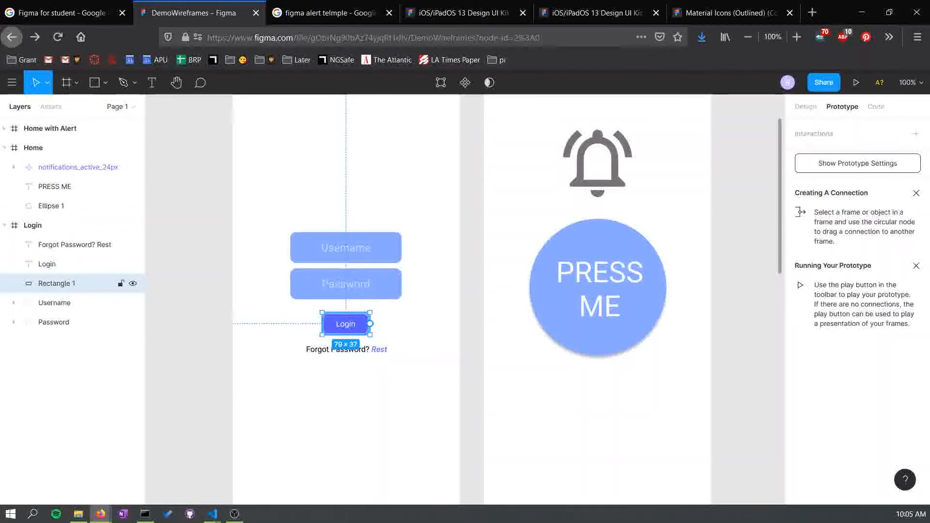
shift+click(58, 264)
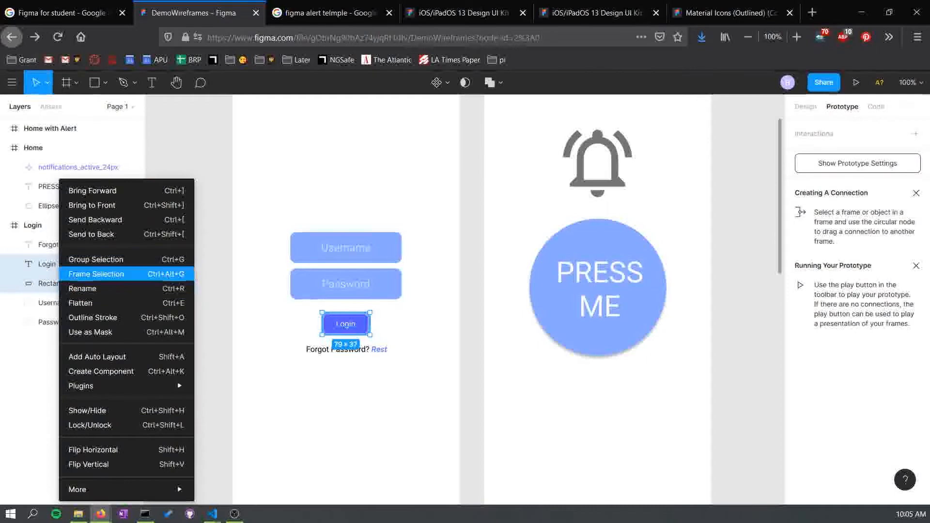
click(96, 260)
double_click(55, 264)
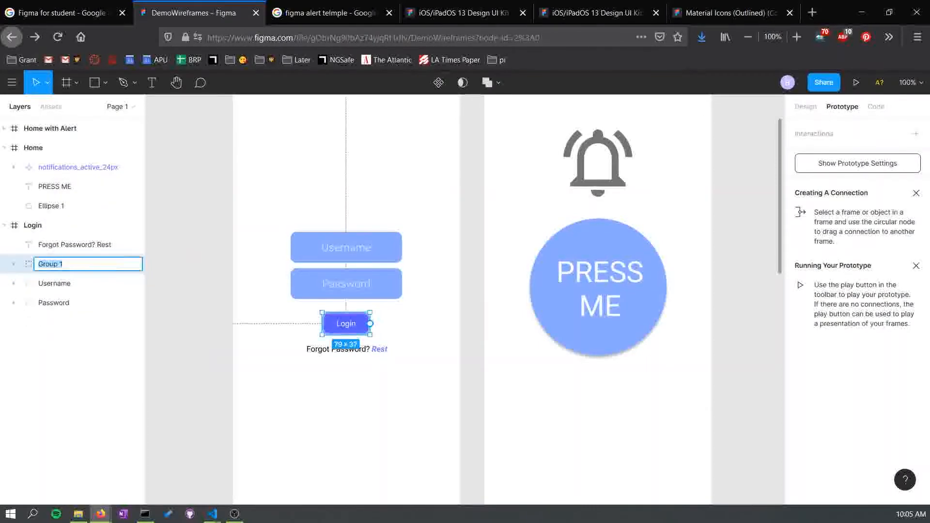
text(Login)
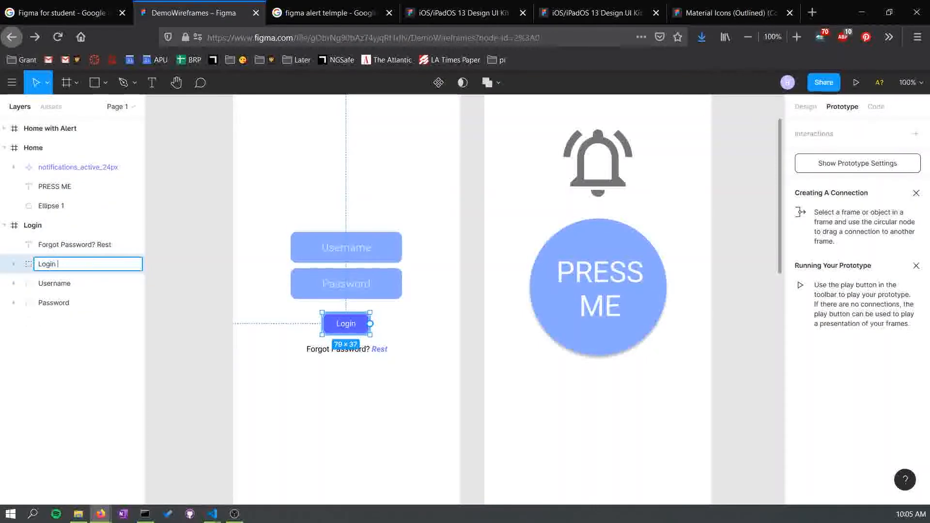
text( Button)
key(Return)
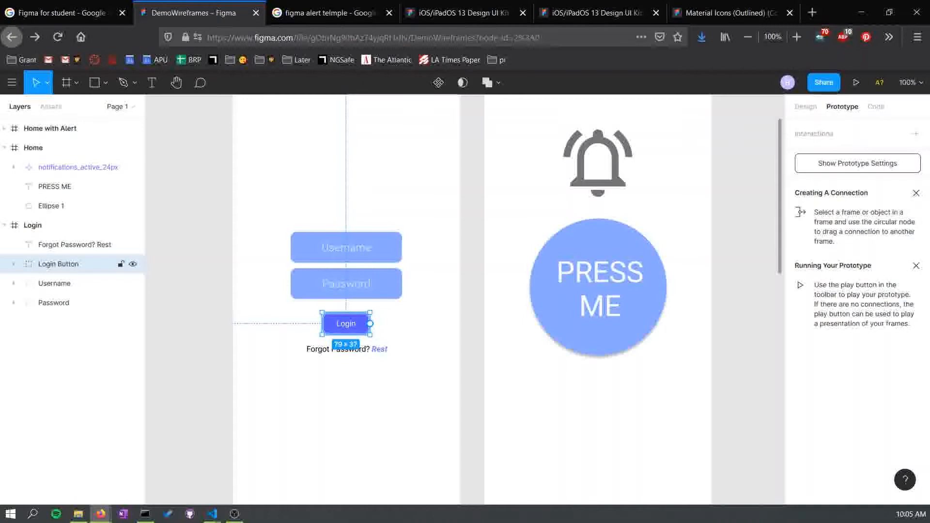
- Add a tap interaction on the Login Button group that navigates to the Home frame
click(13, 264)
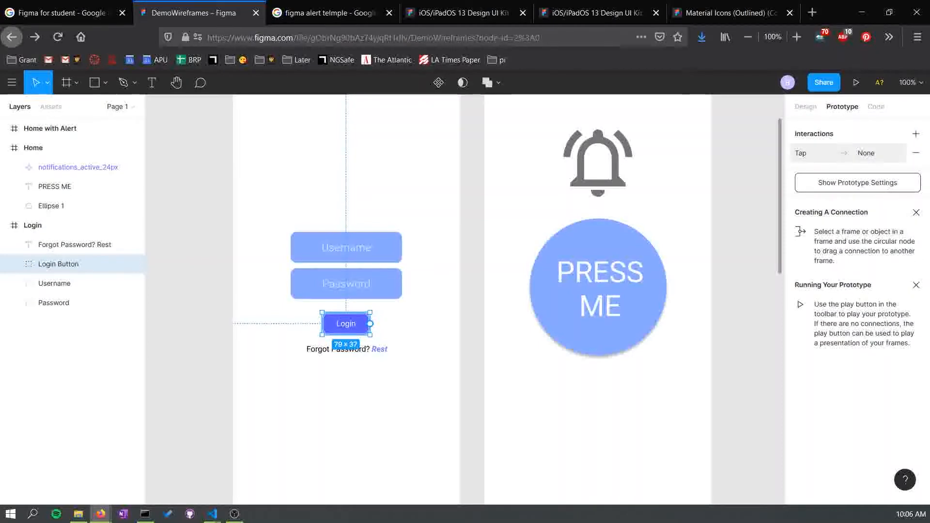
click(844, 153)
click(674, 202)
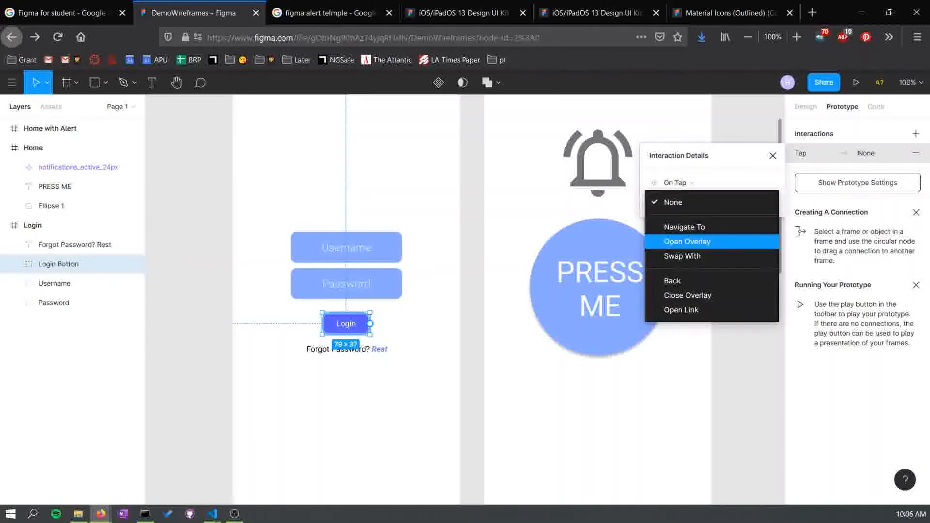
click(685, 224)
click(735, 202)
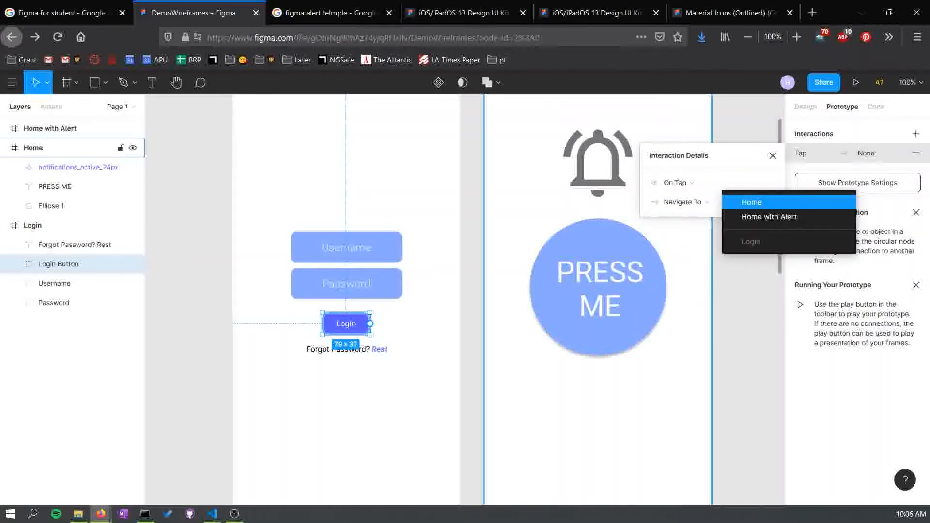
click(746, 201)
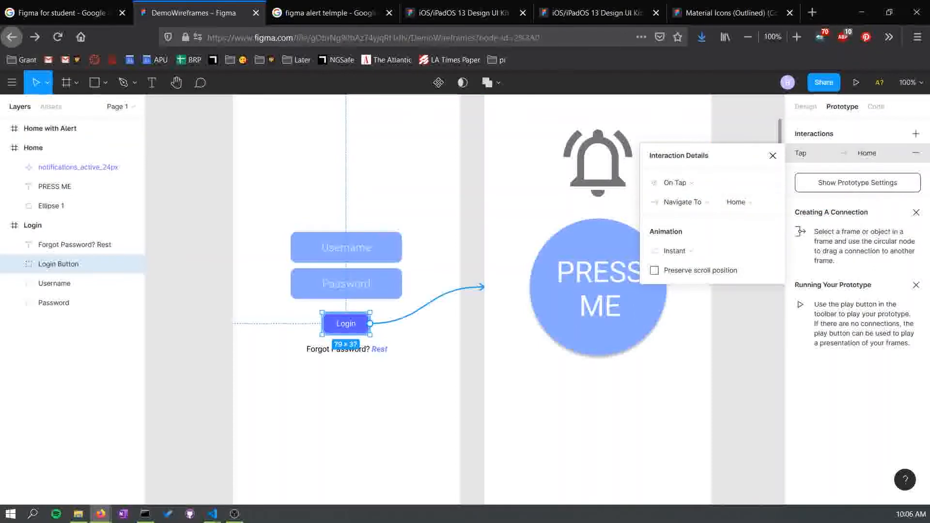
click(773, 156)
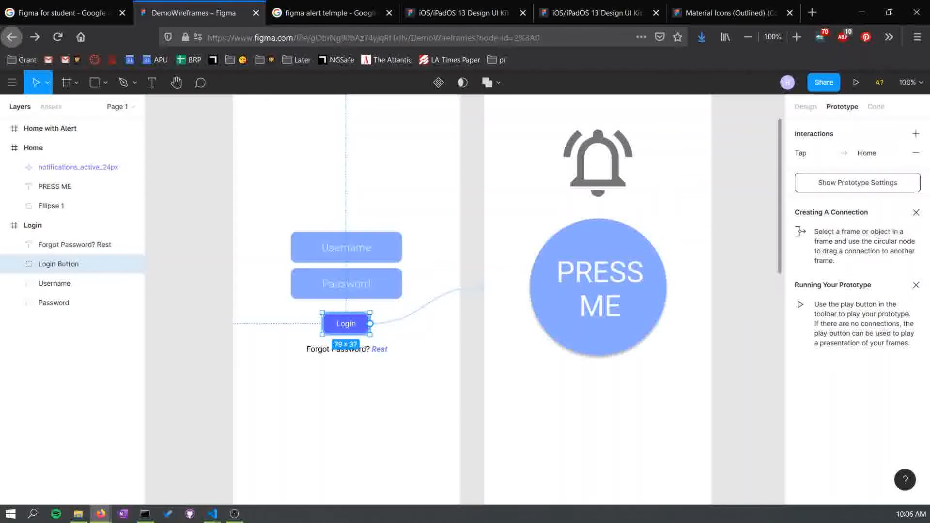
scroll(465, 299, down, 2)
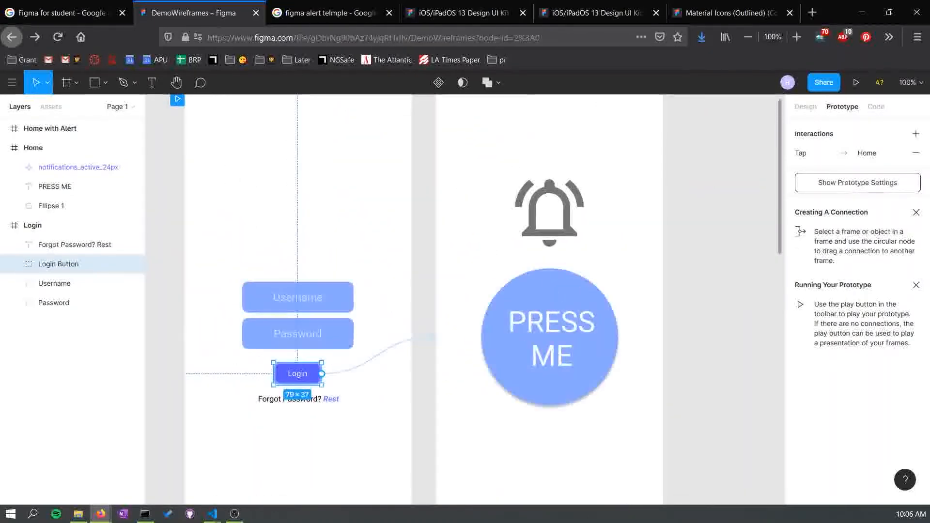
scroll(465, 299, up, 1)
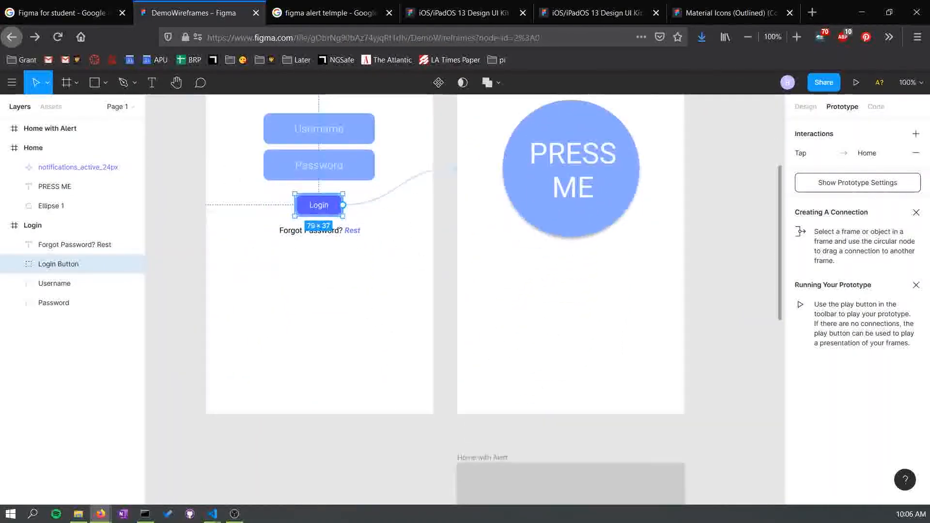
scroll(465, 298, up, 2)
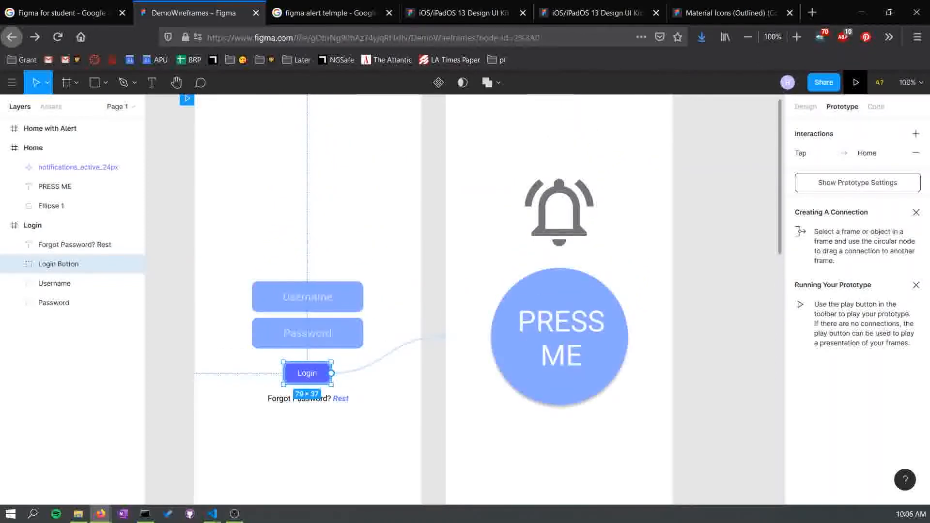
- Group the PRESS ME text with its ellipse on the Home frame and rename the group Big Button
scroll(482, 339, right, 2)
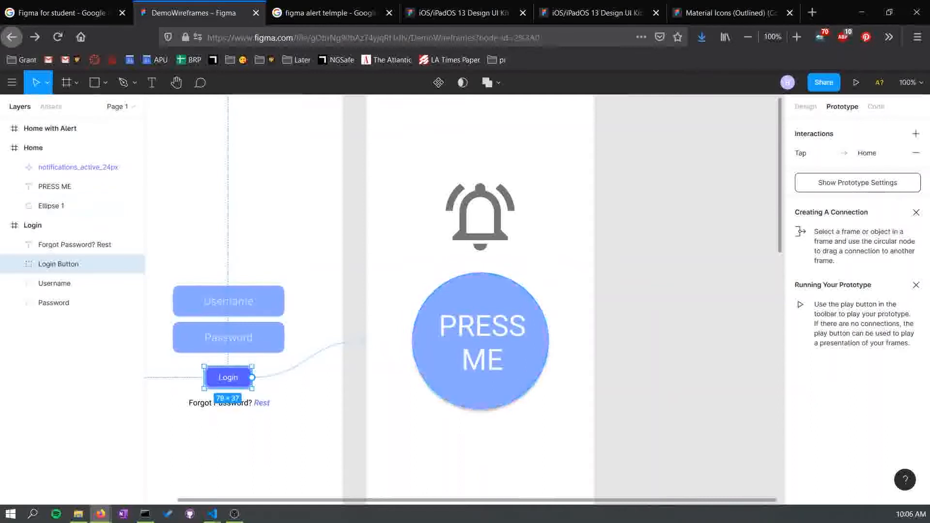
click(73, 206)
shift+click(54, 186)
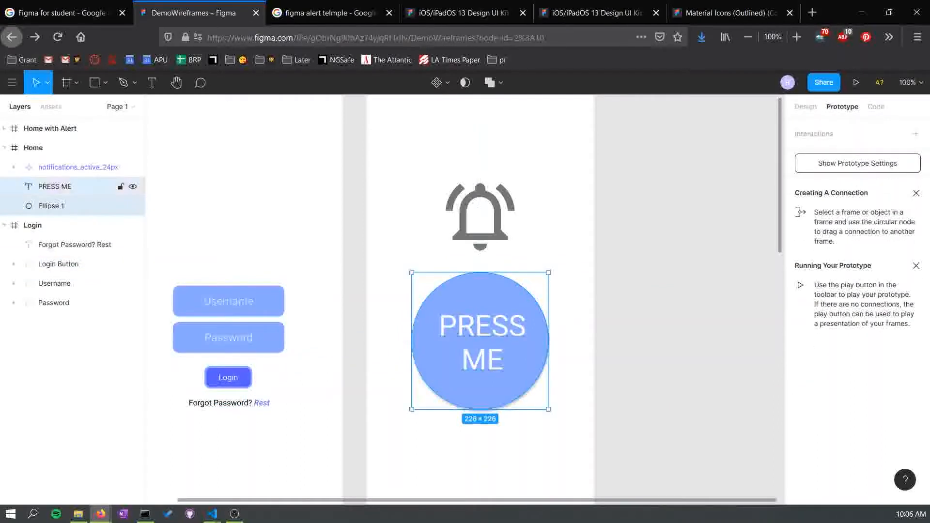
right_click(49, 184)
click(133, 261)
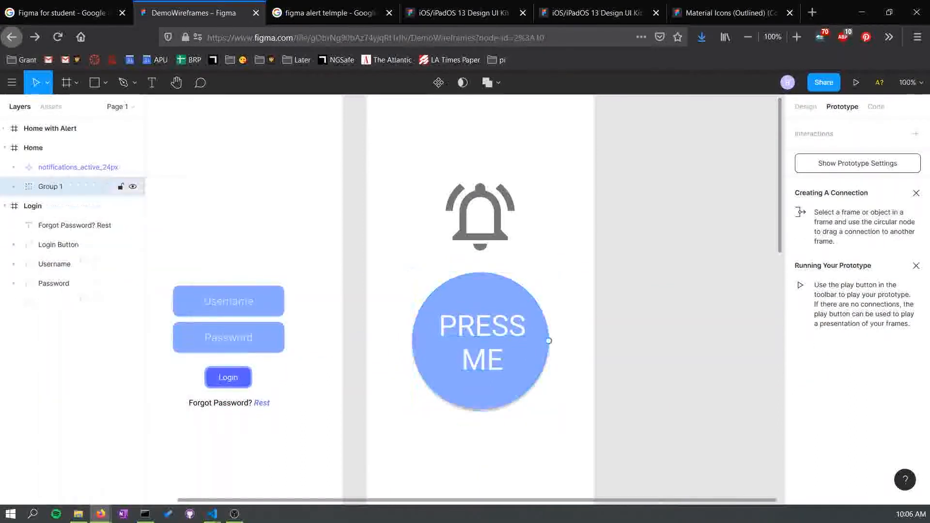
double_click(49, 187)
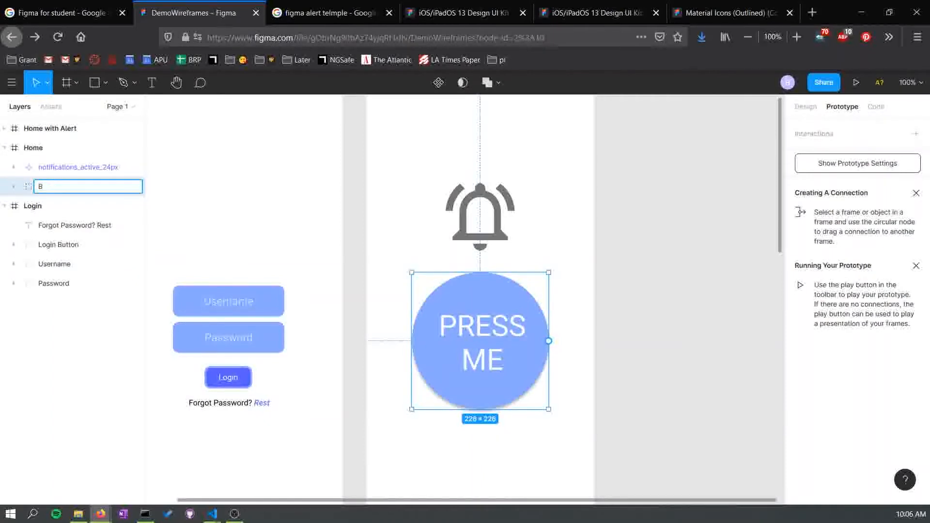
text(Big Button)
key(Return)
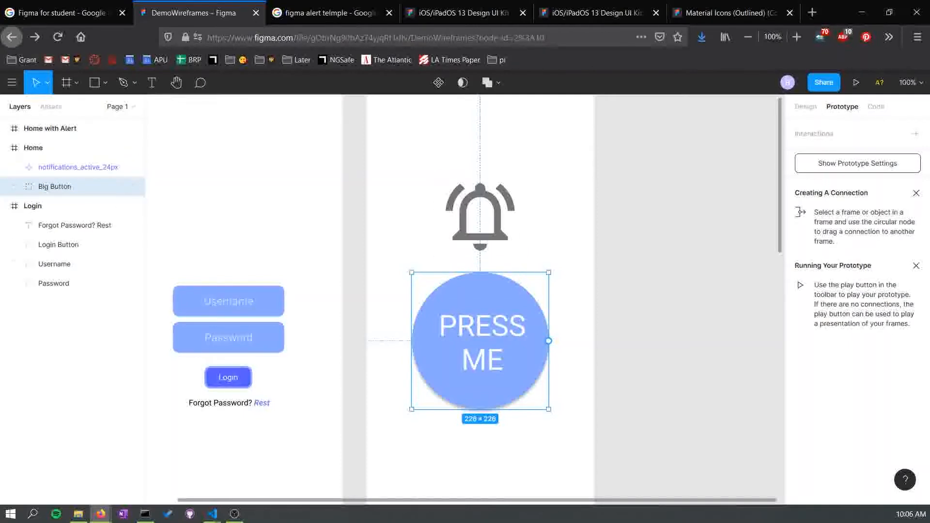
- Add a tap interaction on the Big Button group with the Open Overlay action
click(916, 133)
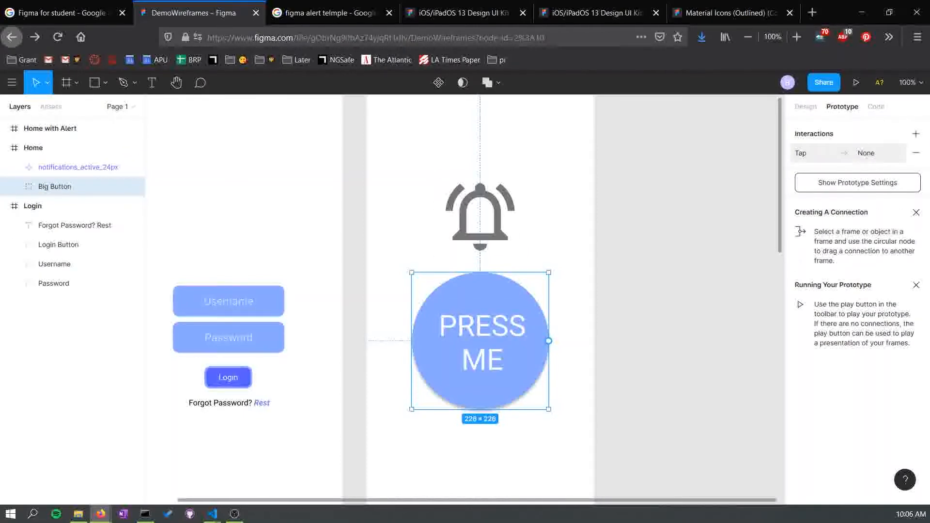
click(866, 153)
click(675, 202)
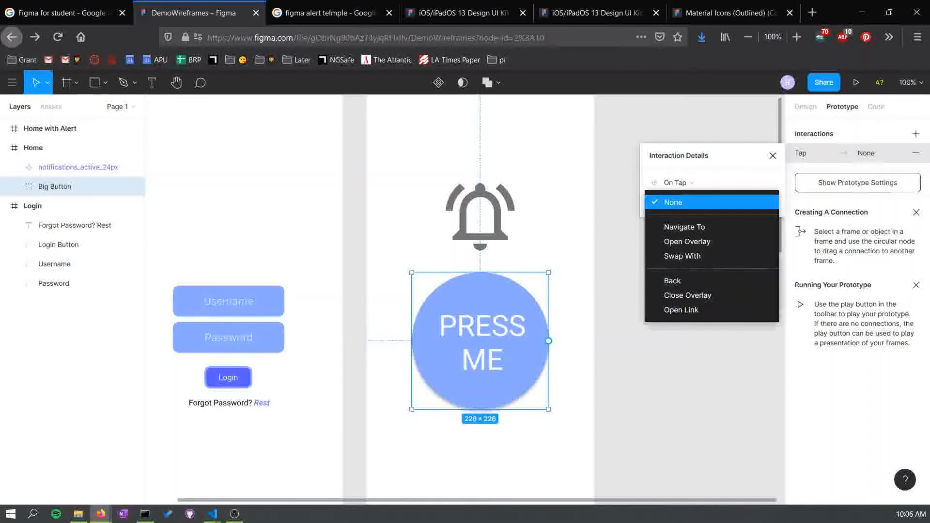
click(687, 241)
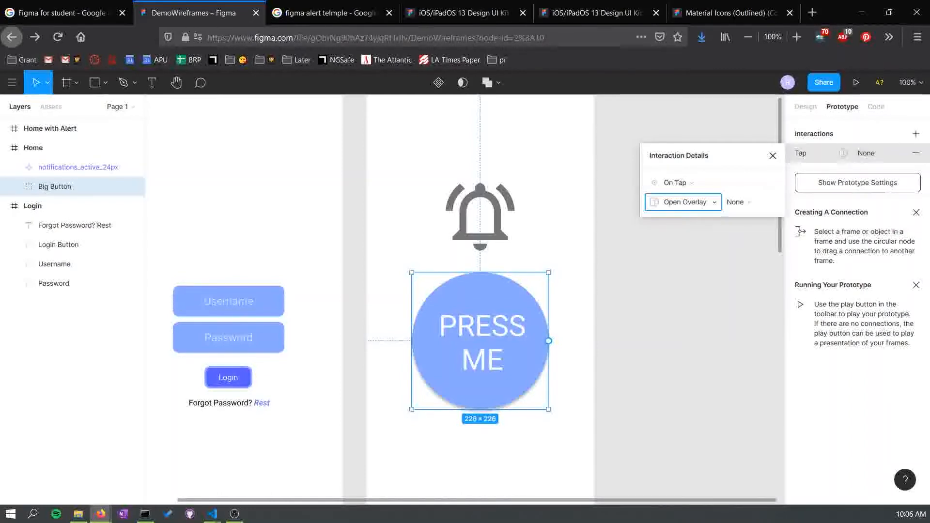
- Delete the bell icon, PRESS ME text and ellipse from the Home with Alert frame, keeping the alert
scroll(479, 291, down, 10)
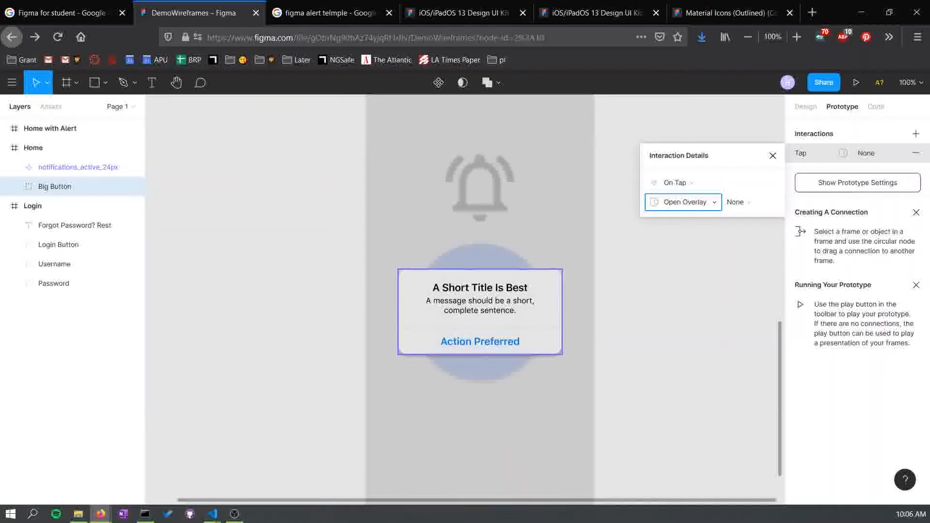
scroll(479, 290, up, 3)
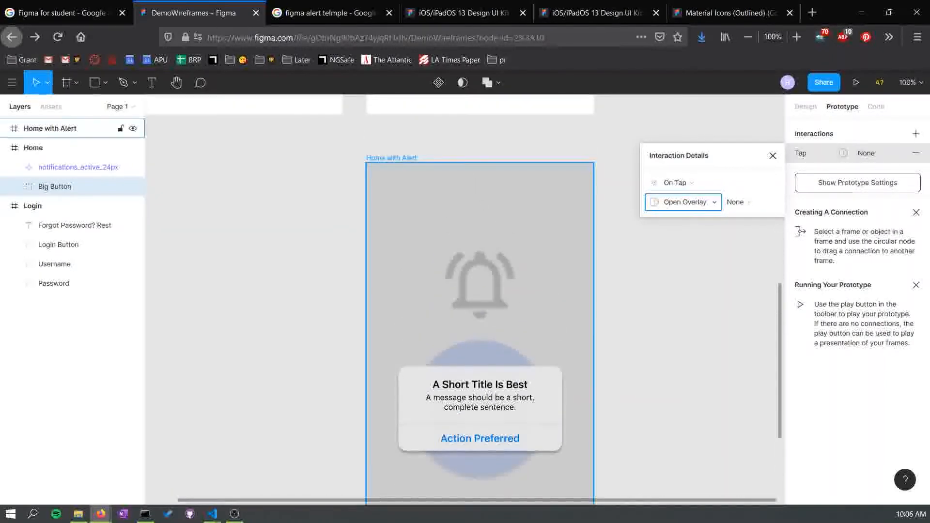
click(391, 158)
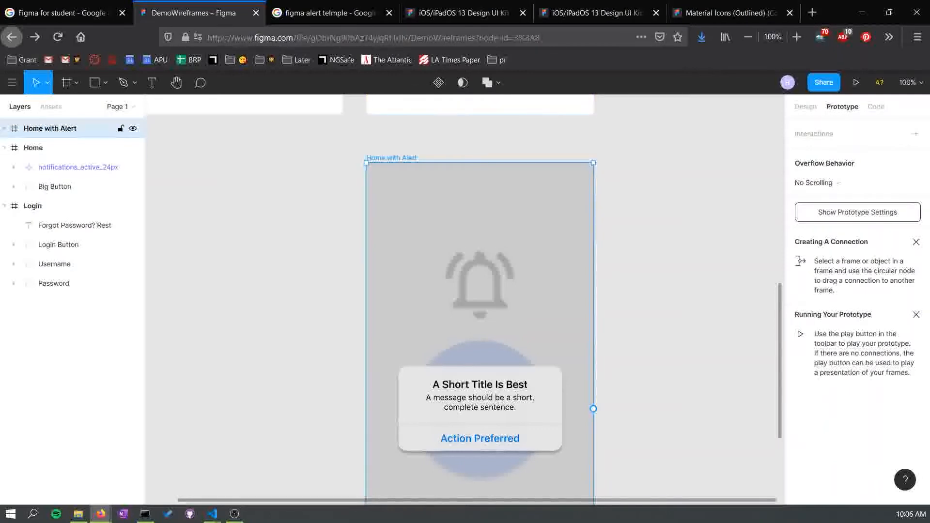
click(5, 128)
click(78, 186)
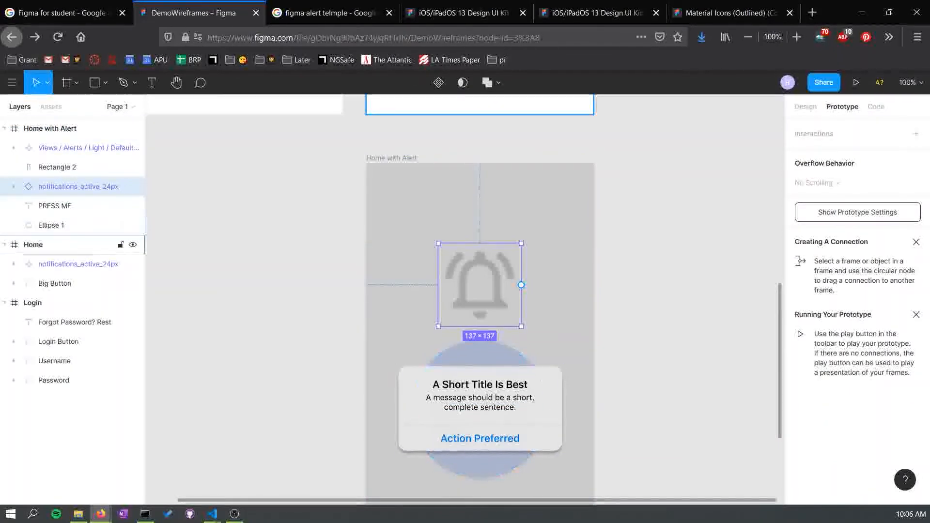
shift+click(73, 226)
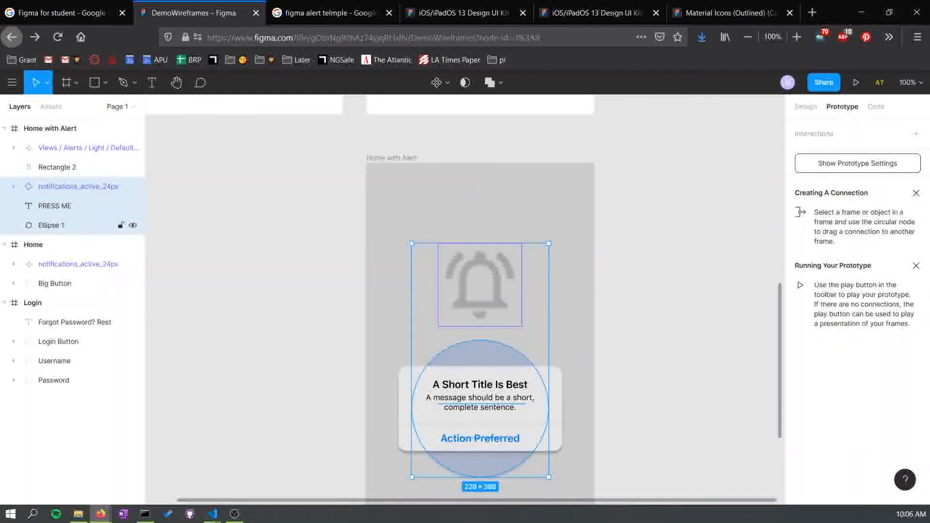
key(Delete)
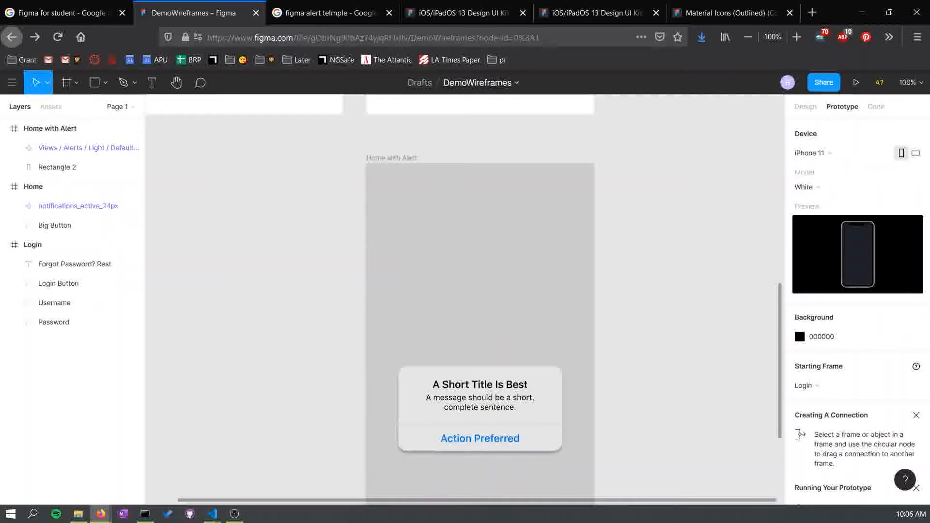
- Set the Big Button's tap overlay destination to the Home with Alert frame
scroll(465, 300, up, 12)
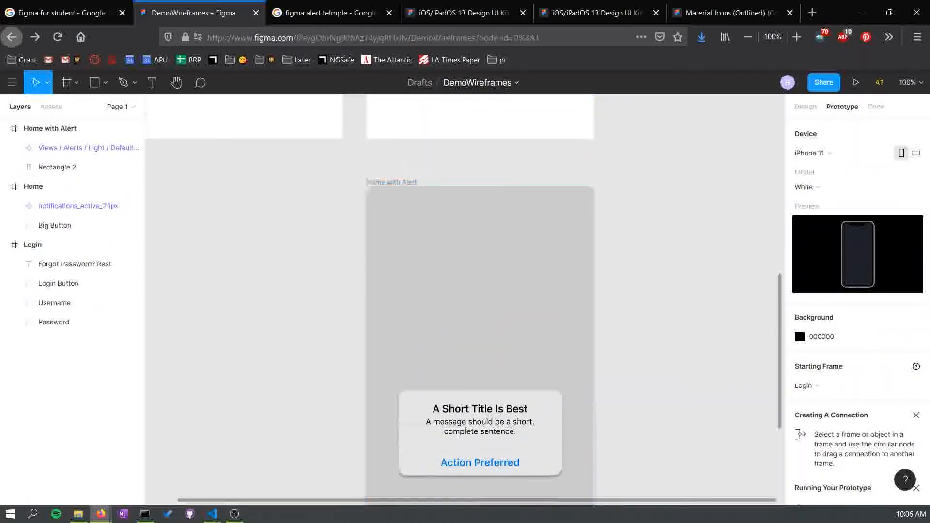
scroll(465, 300, down, 5)
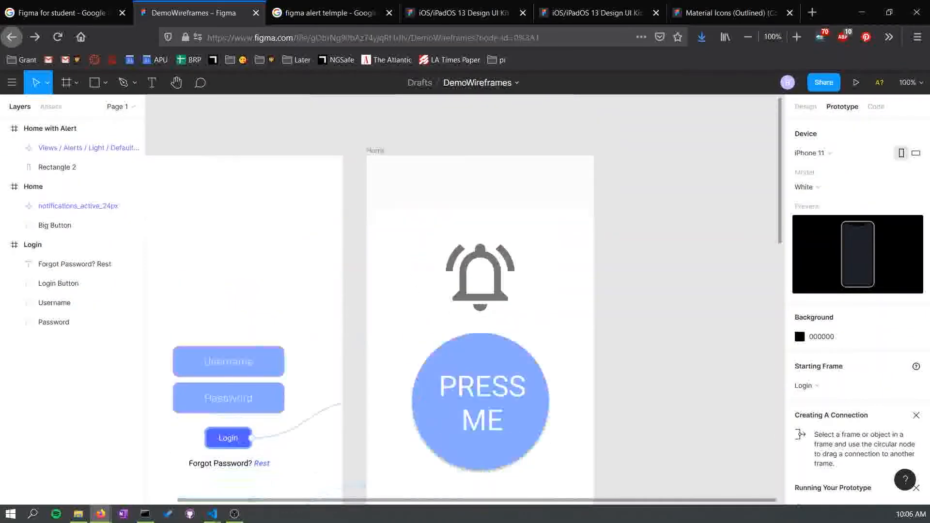
scroll(480, 353, down, 1)
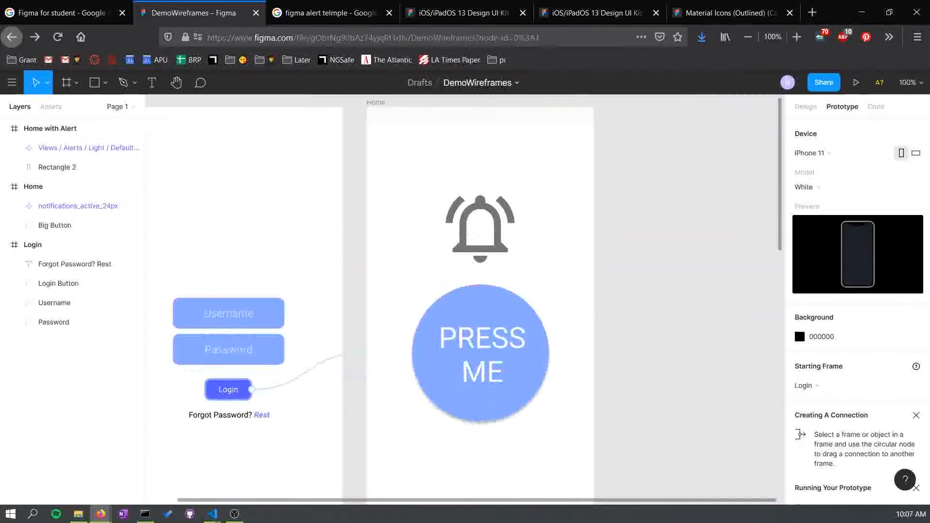
click(480, 353)
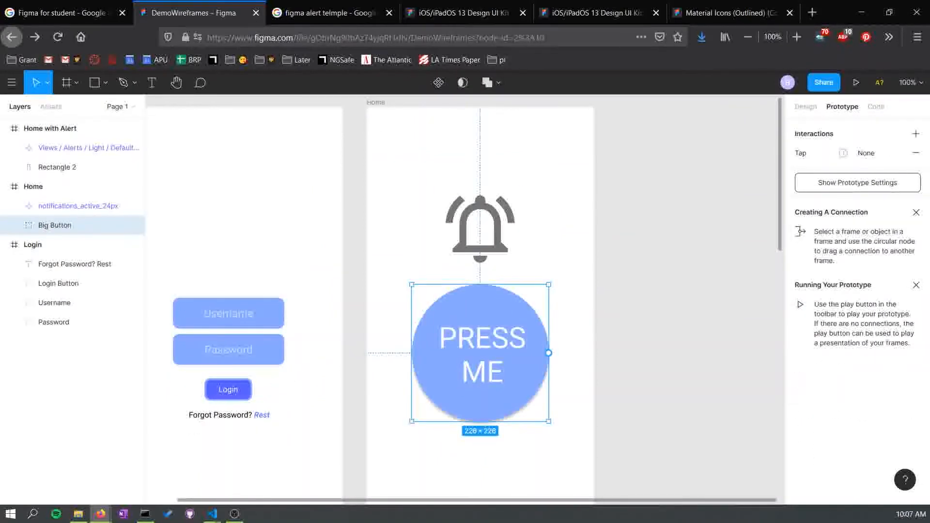
click(823, 153)
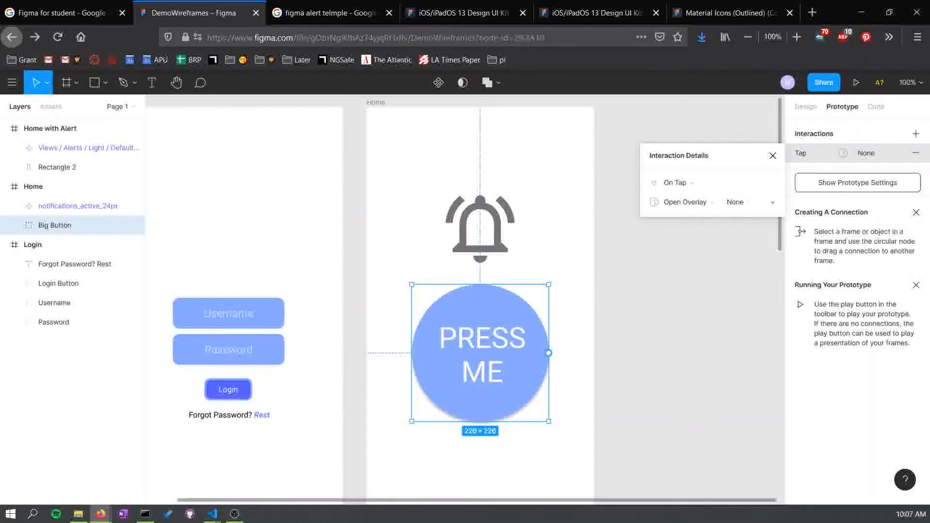
click(750, 202)
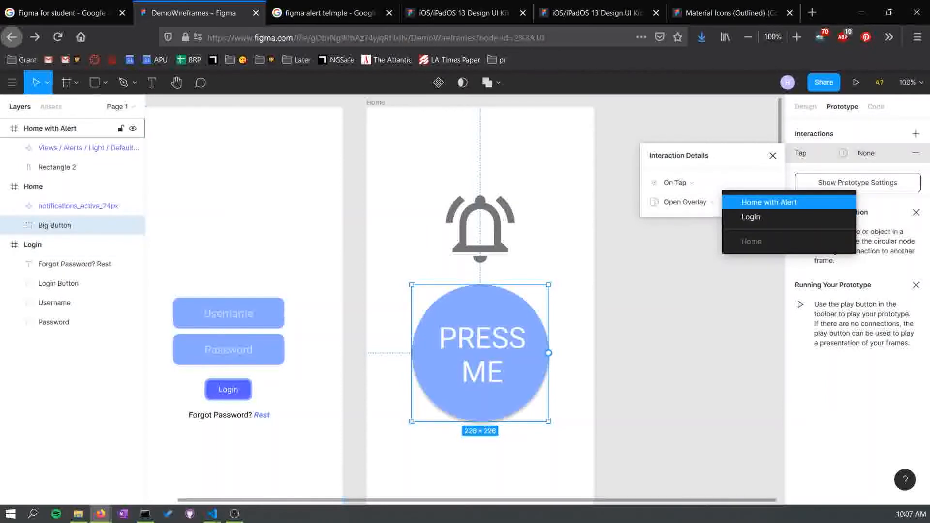
click(756, 202)
scroll(480, 300, down, 12)
scroll(479, 300, up, 4)
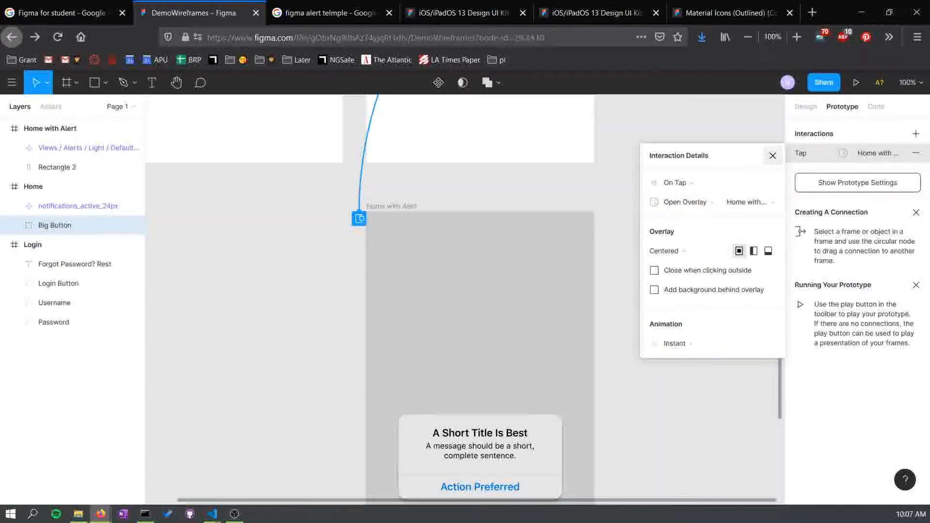
click(772, 156)
- Preview the prototype in presentation view, then close the preview tab
scroll(465, 299, up, 7)
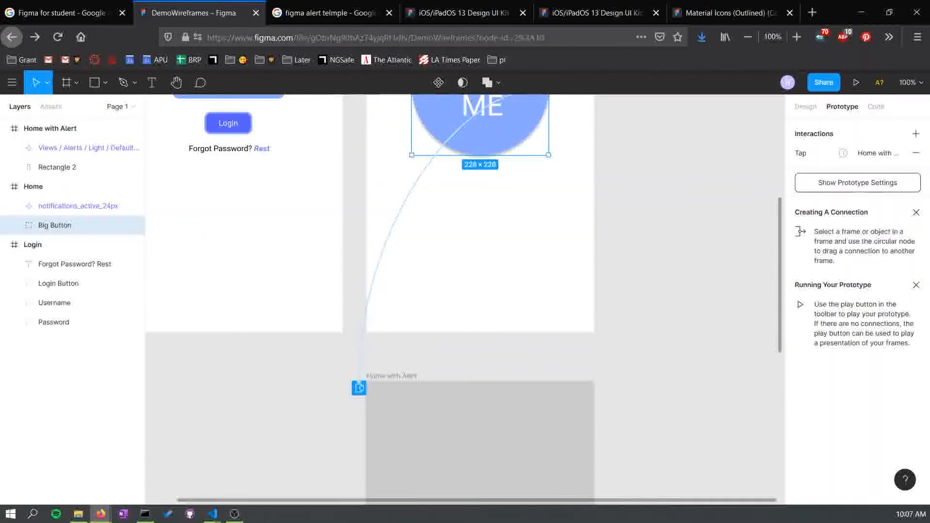
scroll(465, 300, up, 3)
scroll(465, 300, left, 4)
key(ctrl+minus)
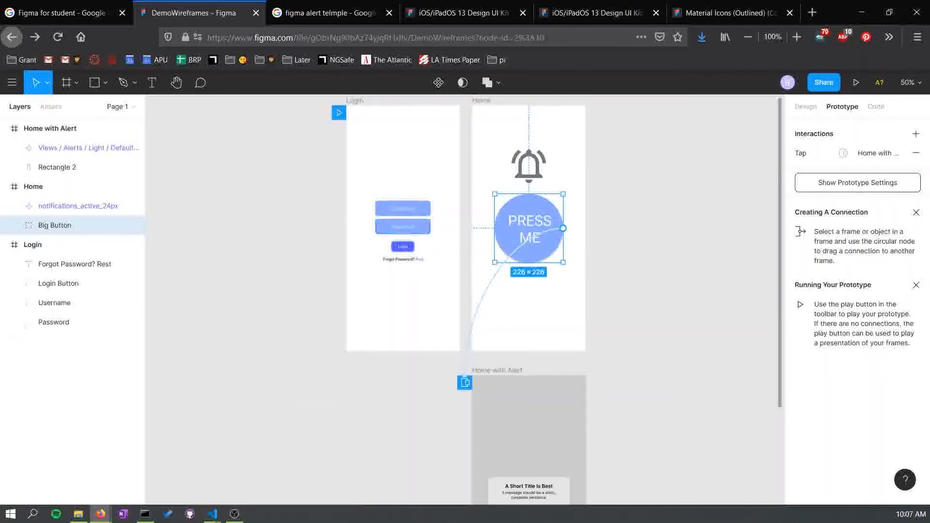
click(252, 232)
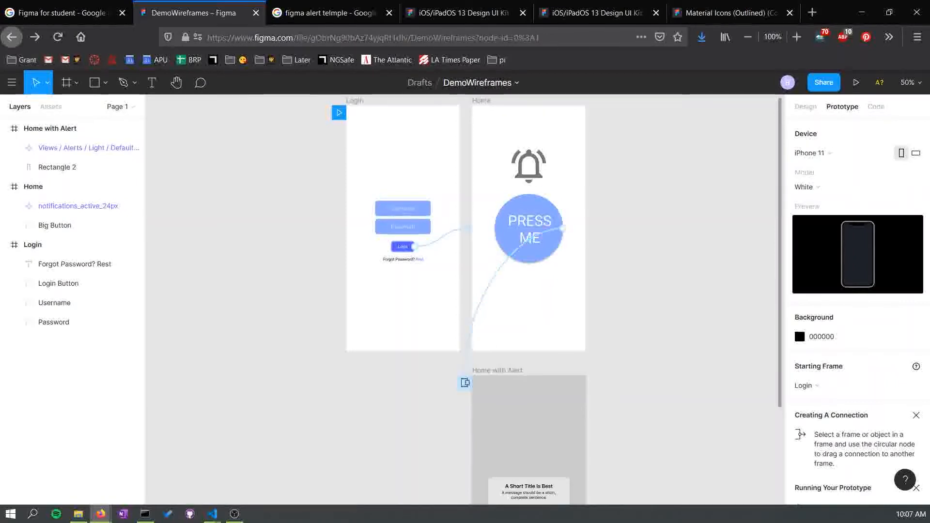
click(806, 107)
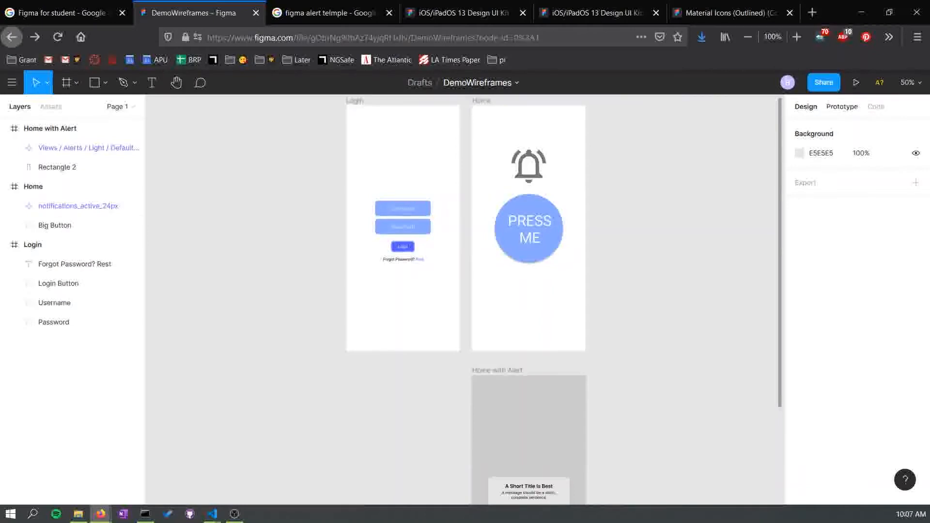
click(842, 106)
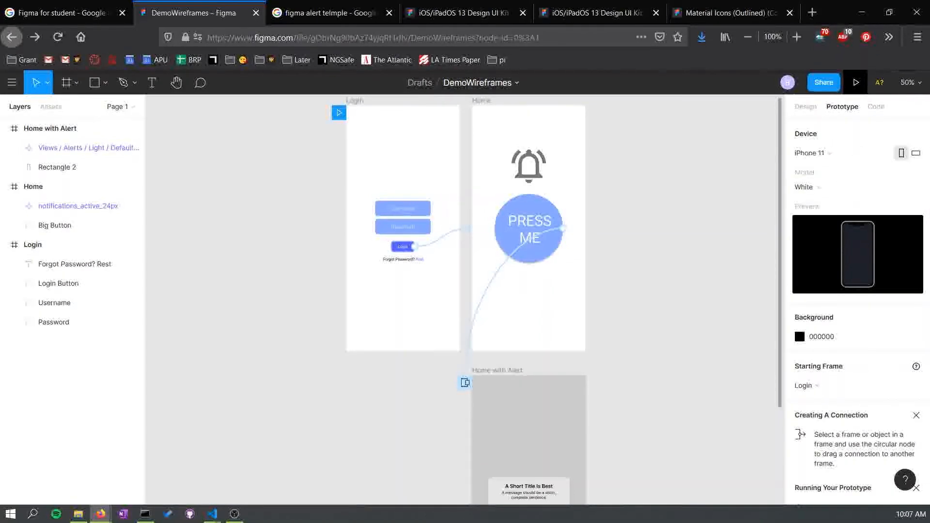
click(856, 82)
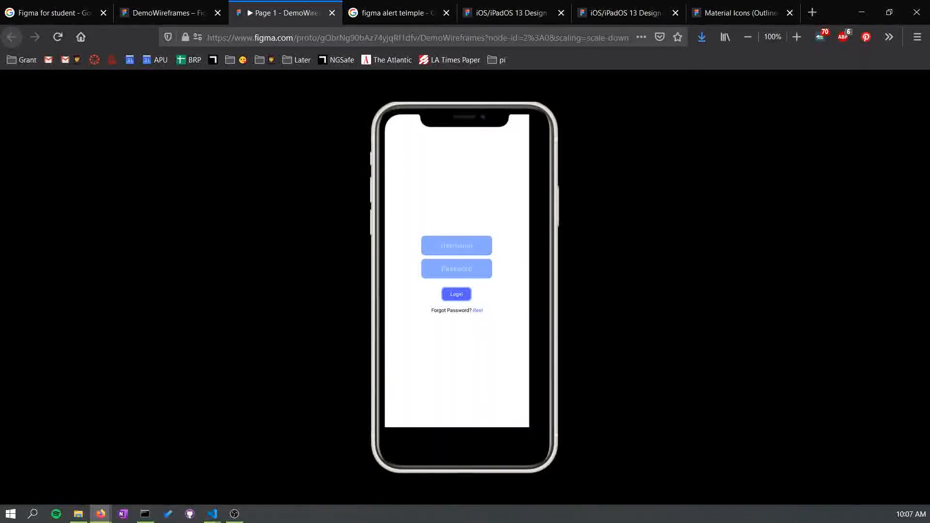
key(ctrl+w)
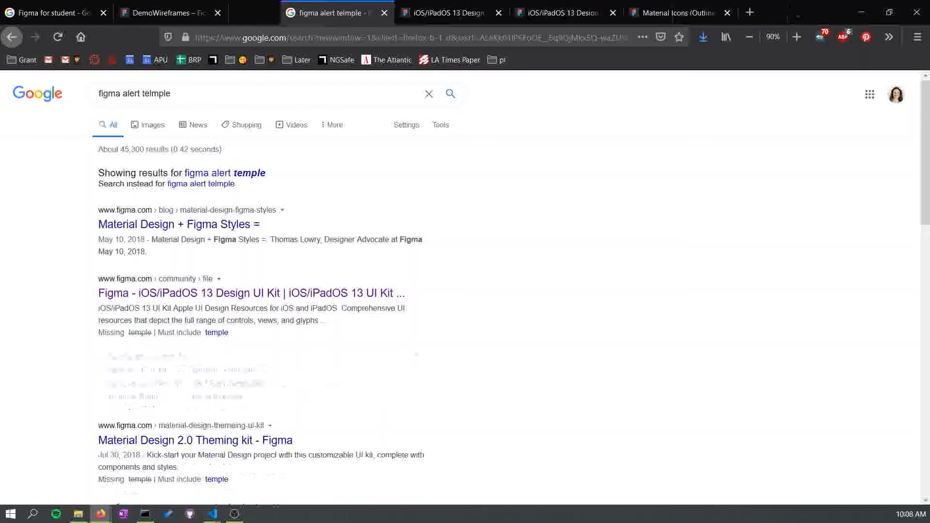
- Change the prototype device to iPhone 11 Pro
click(194, 13)
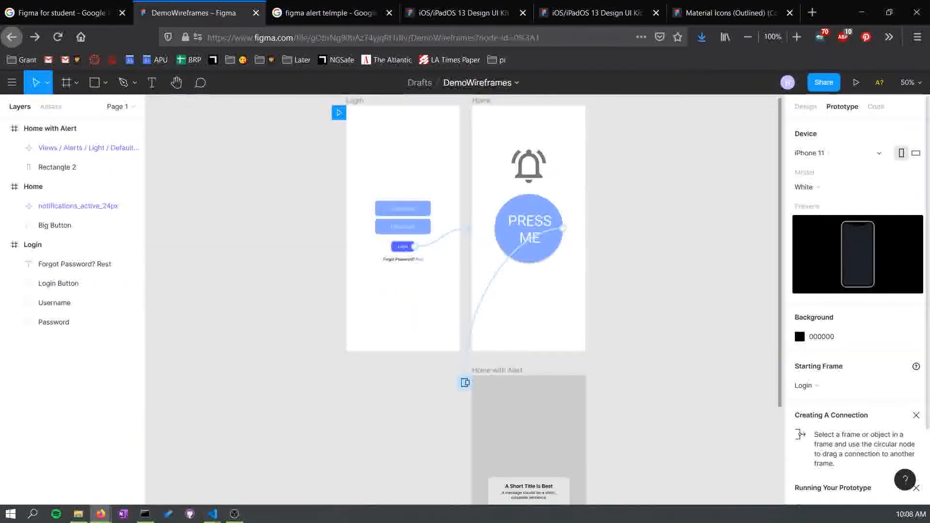
click(842, 153)
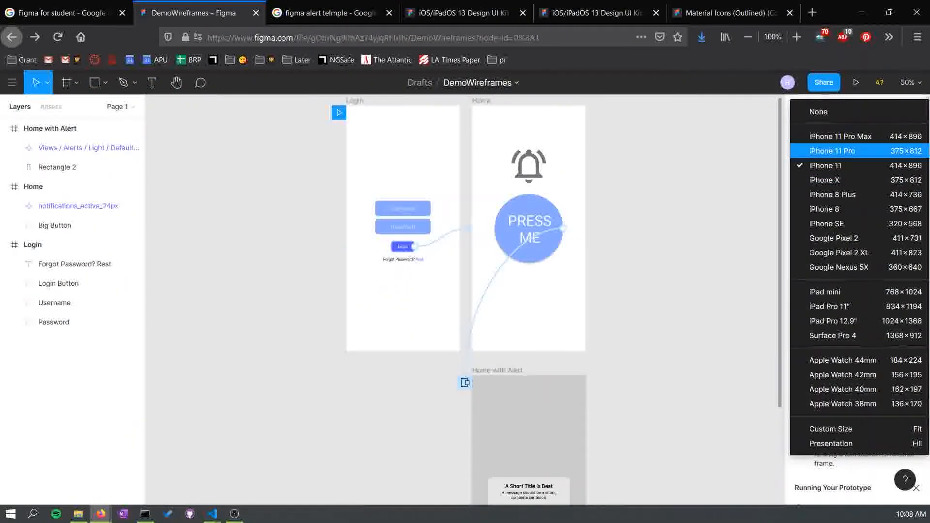
click(841, 150)
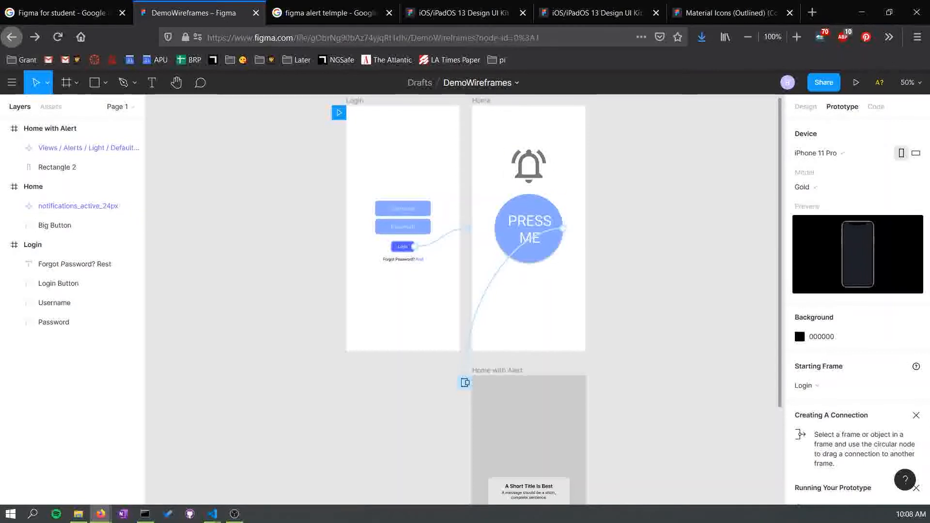
- Play the prototype and tap through the Login button, the PRESS ME button and the alert
click(856, 82)
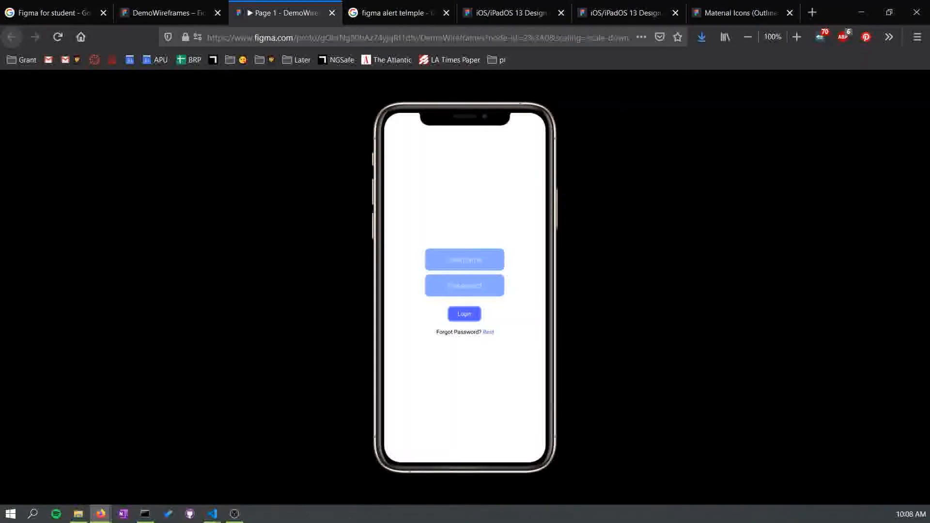
click(465, 314)
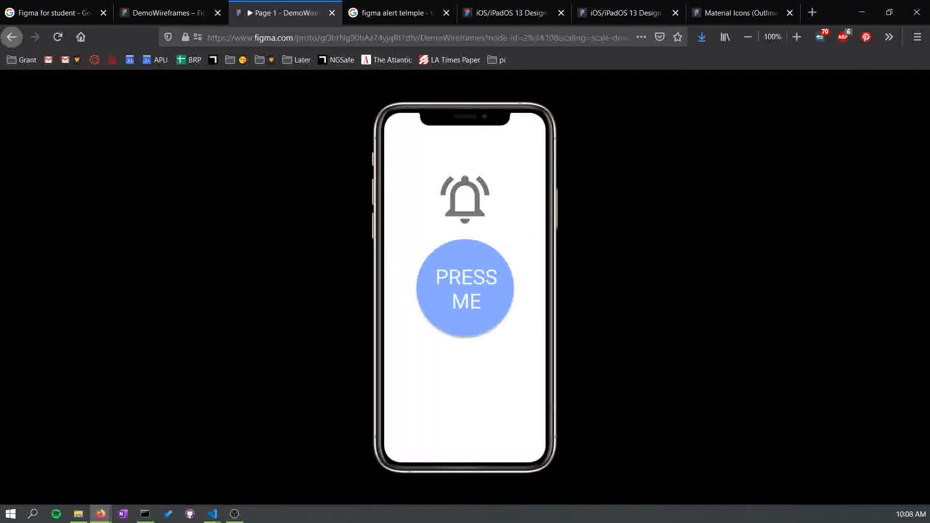
click(465, 289)
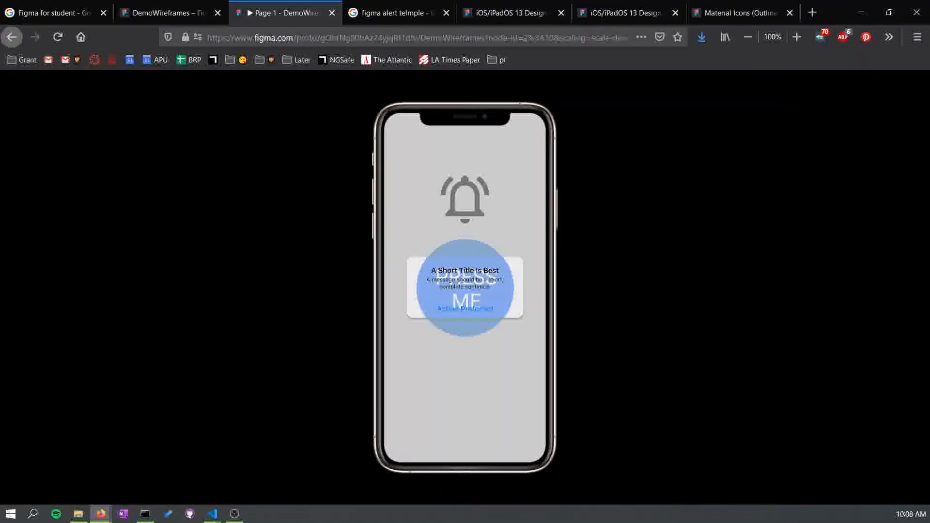
click(465, 309)
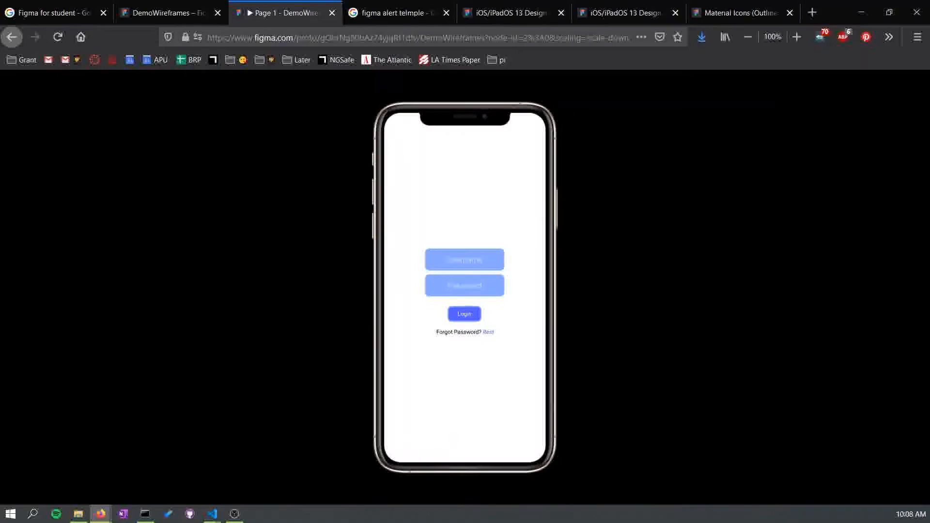
- Tap the Login button in the running prototype, then return to the DemoWireframes editor
click(464, 313)
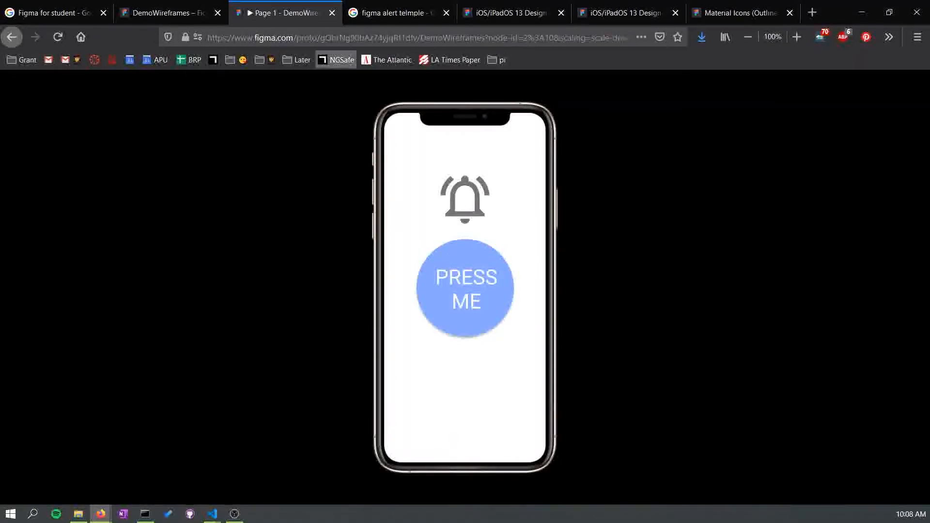
click(332, 13)
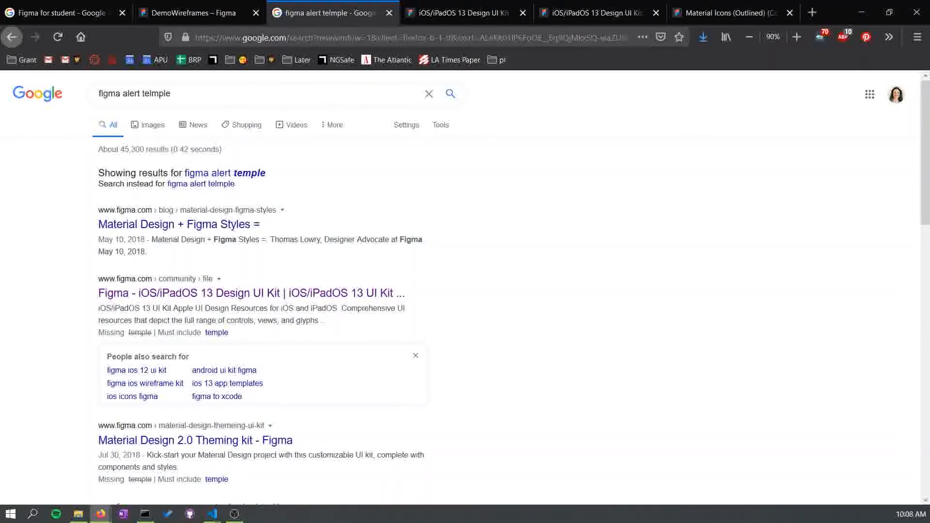
click(194, 13)
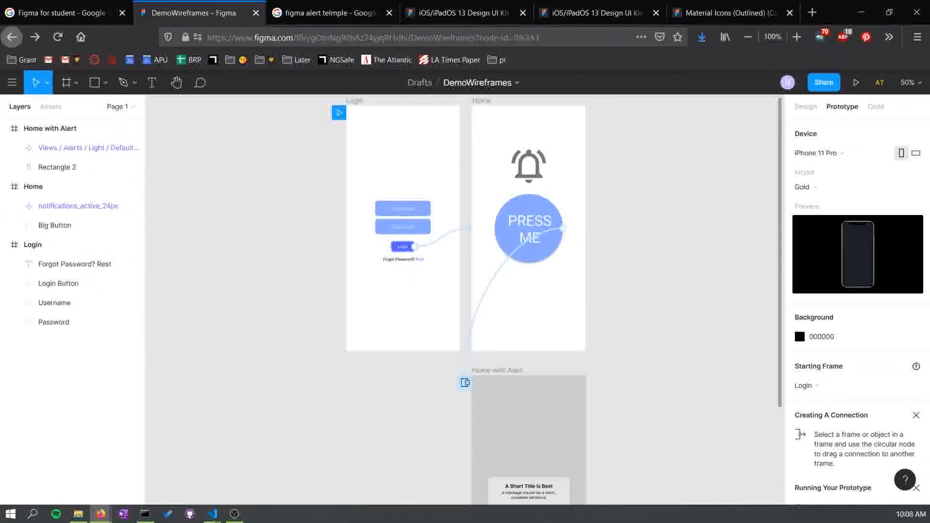
- Leave the DemoWireframes file and go back to the file browser
drag(644, 230, 525, 296)
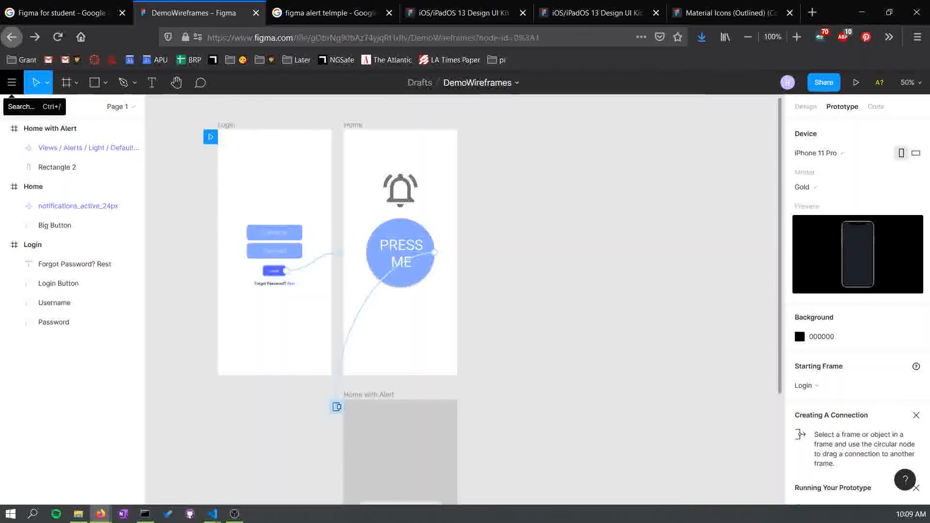
click(12, 90)
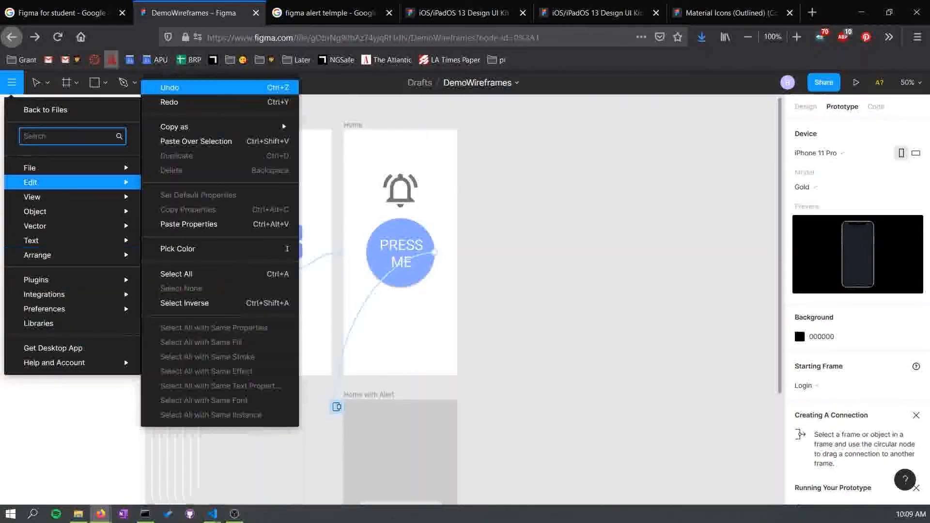
click(42, 110)
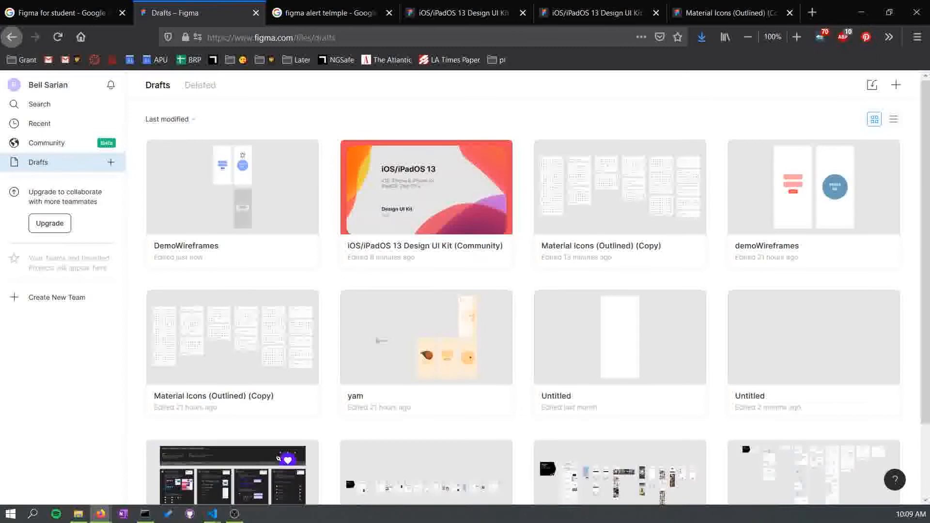
- Browse the drafts list and the account settings page
scroll(533, 290, down, 3)
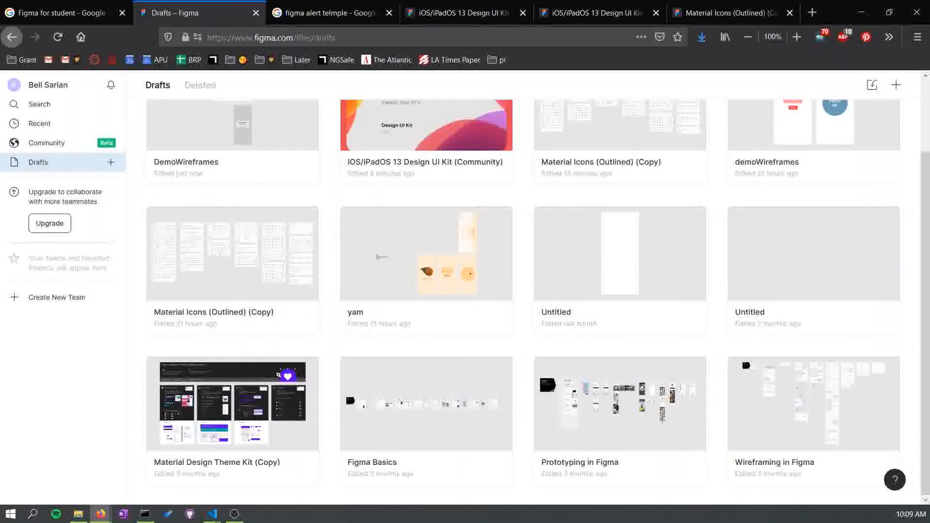
scroll(533, 291, up, 3)
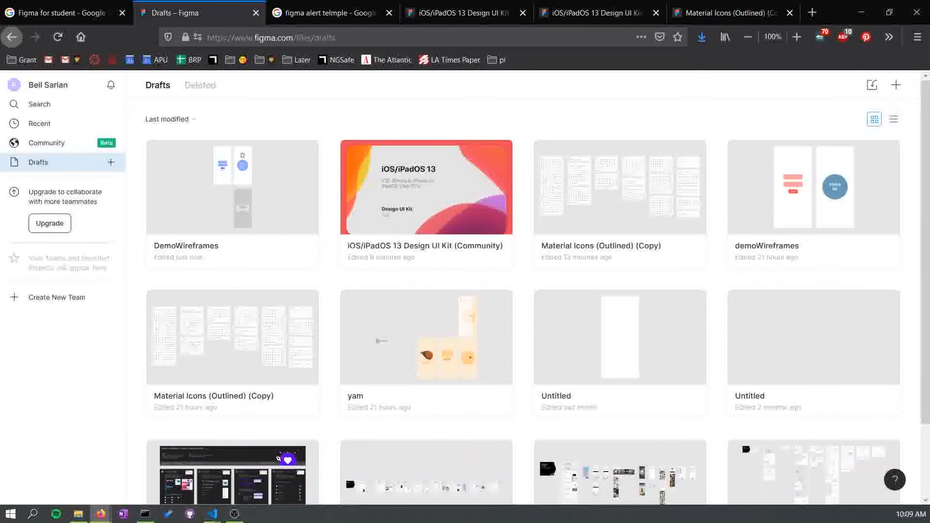
click(48, 85)
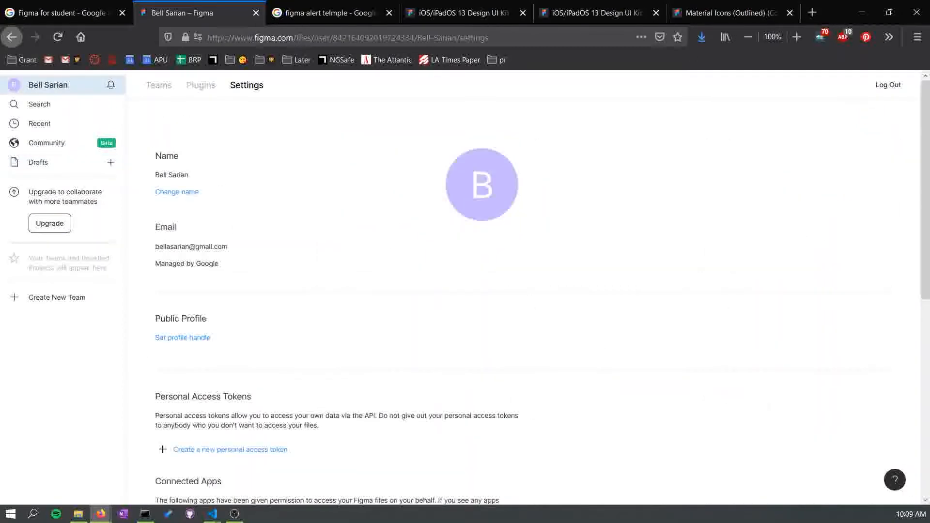
scroll(465, 291, down, 6)
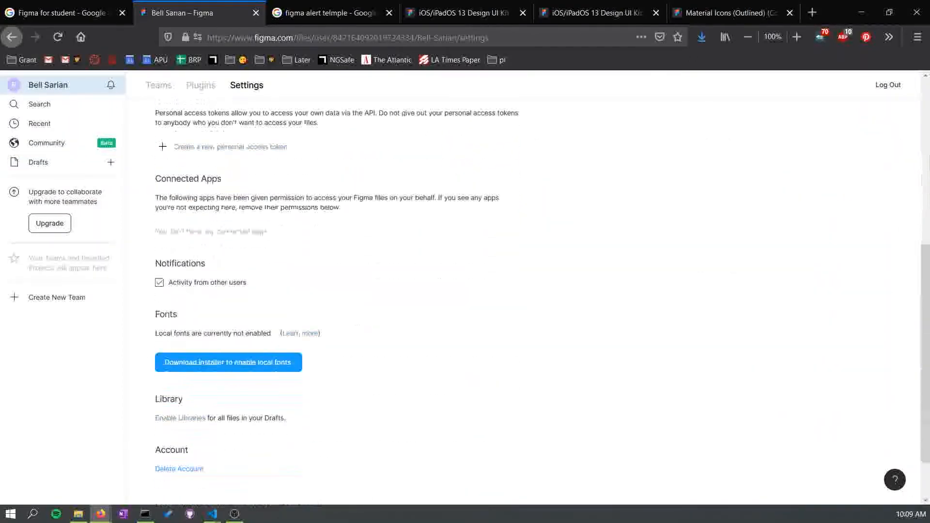
scroll(465, 290, up, 6)
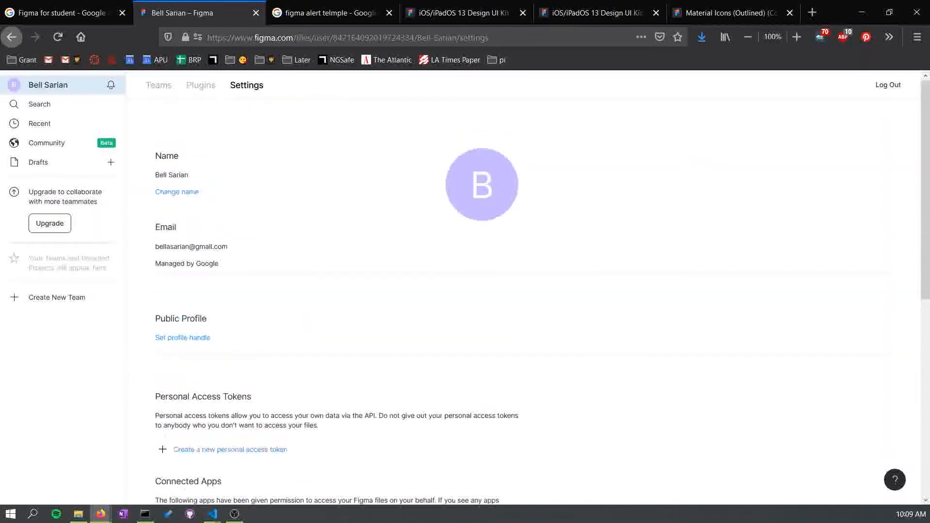
- Switch to the other browser window, browse the recently viewed files and open TeamSearch Wireframes
click(234, 514)
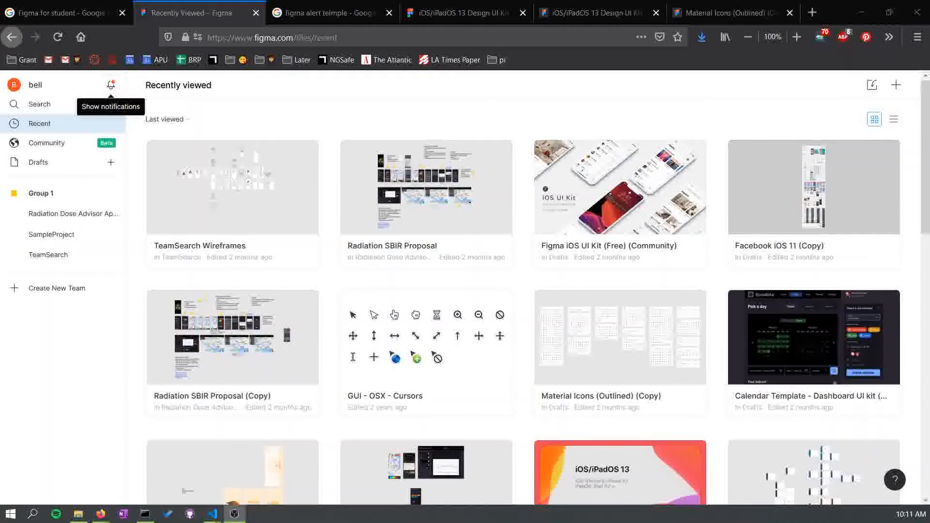
scroll(523, 290, down, 3)
scroll(523, 291, down, 5)
scroll(524, 291, up, 8)
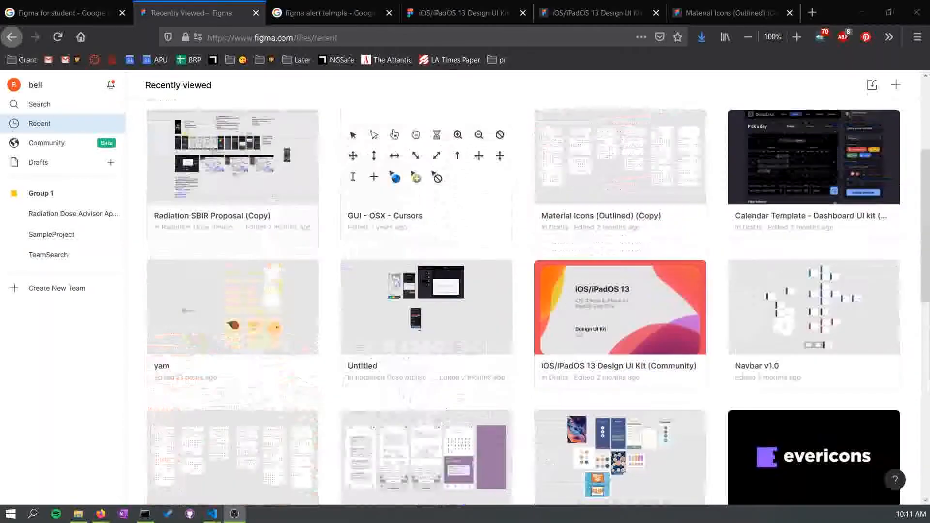
scroll(523, 291, down, 12)
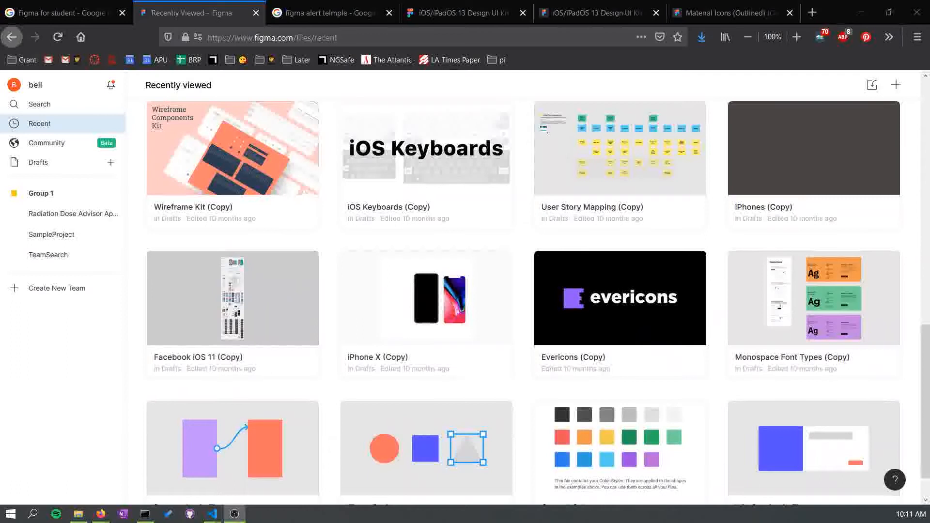
scroll(538, 300, down, 1)
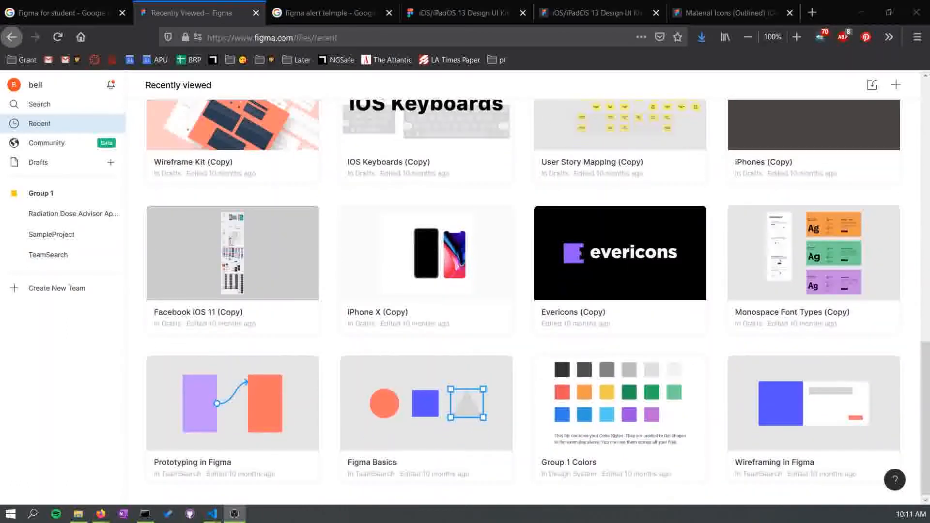
scroll(523, 291, up, 7)
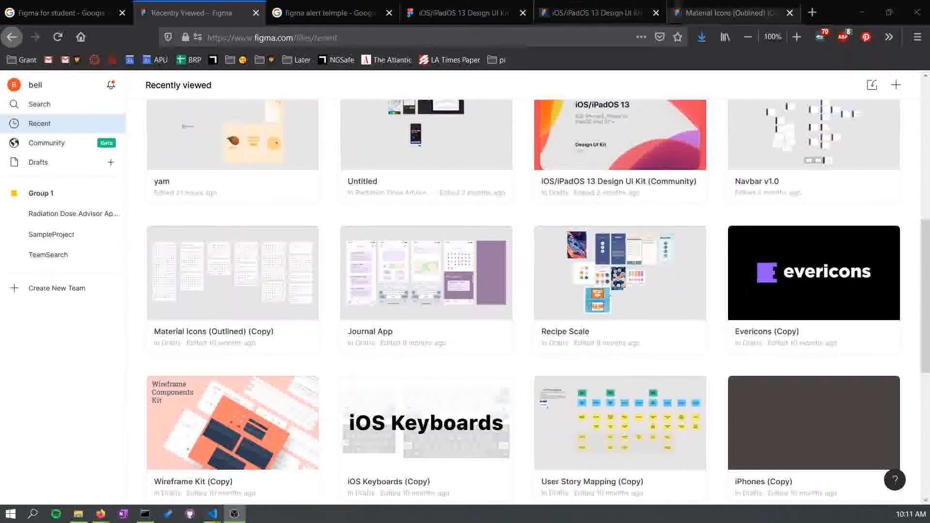
click(729, 13)
click(192, 13)
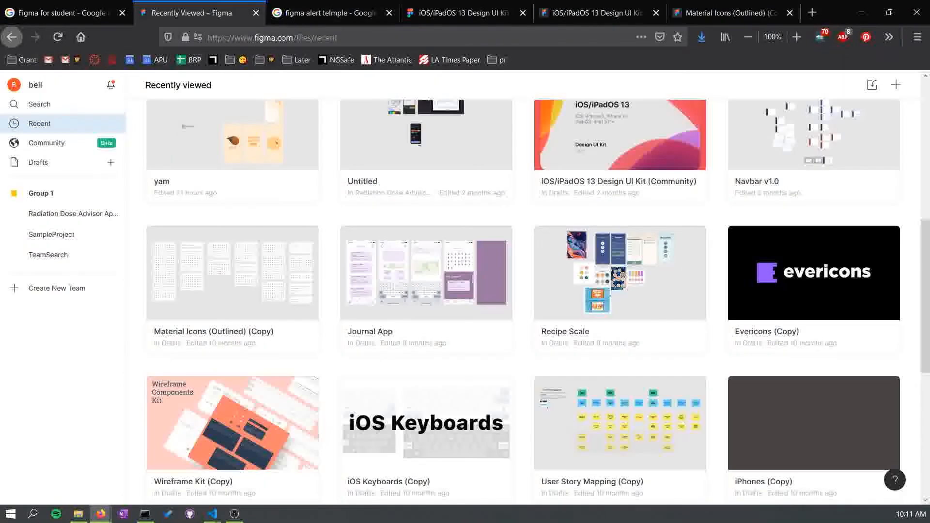
scroll(523, 291, up, 8)
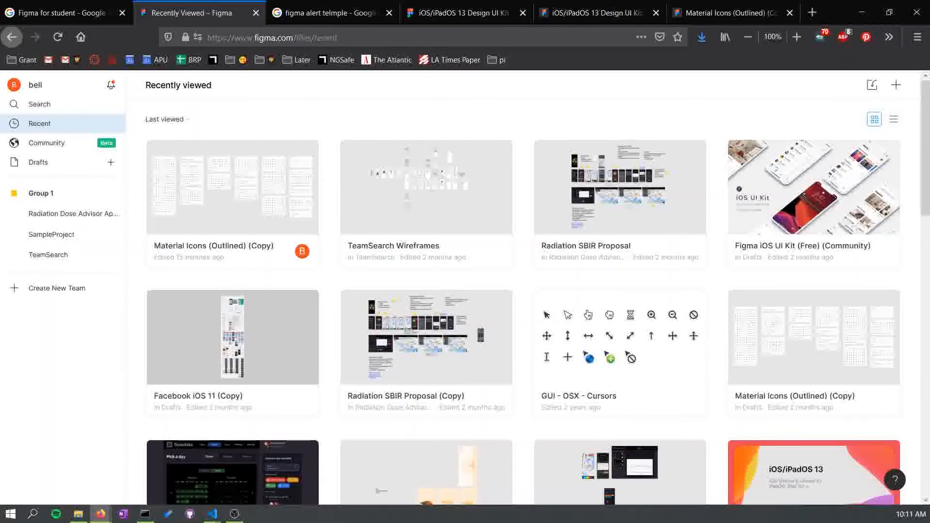
double_click(426, 204)
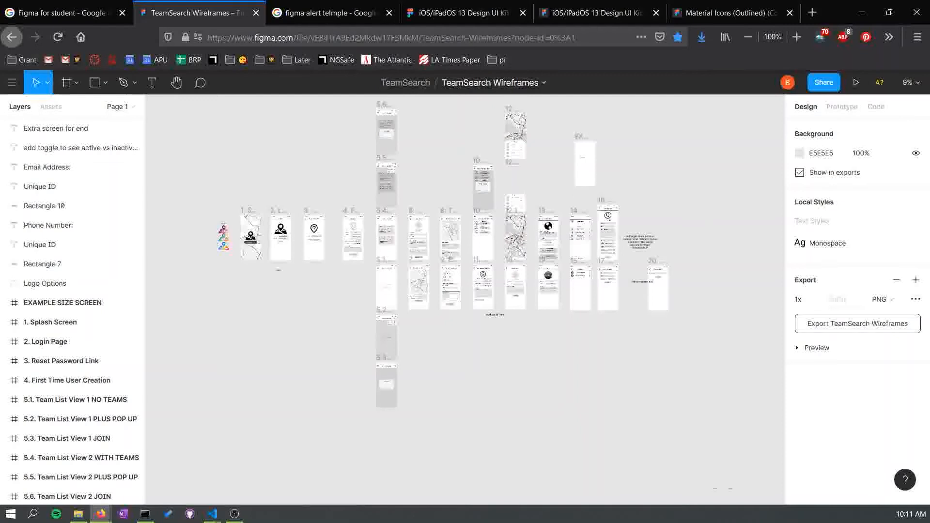
- Zoom around the TeamSearch Wireframes canvas to examine the splash, login and reset password screens
scroll(465, 299, up, 1)
scroll(465, 299, left, 2)
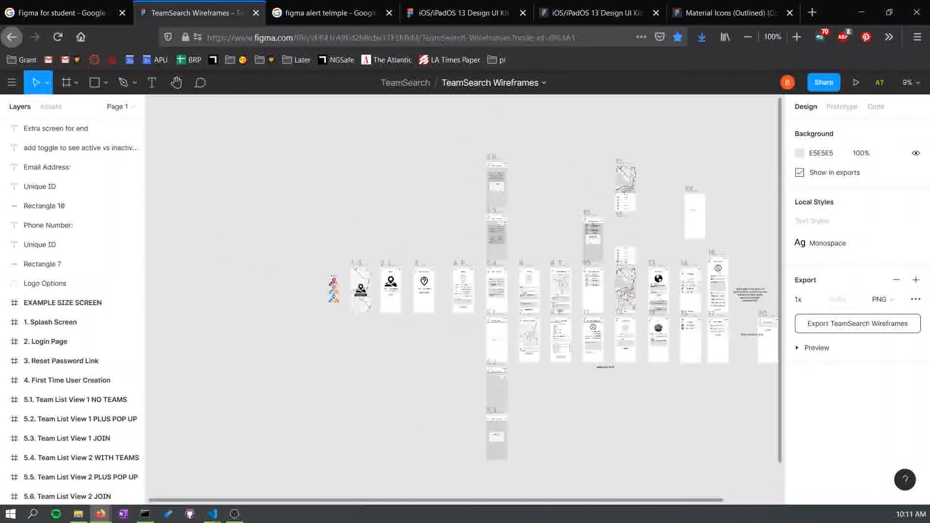
key(ctrl+plus)
key(ctrl+plus)
key(ctrl+plus)
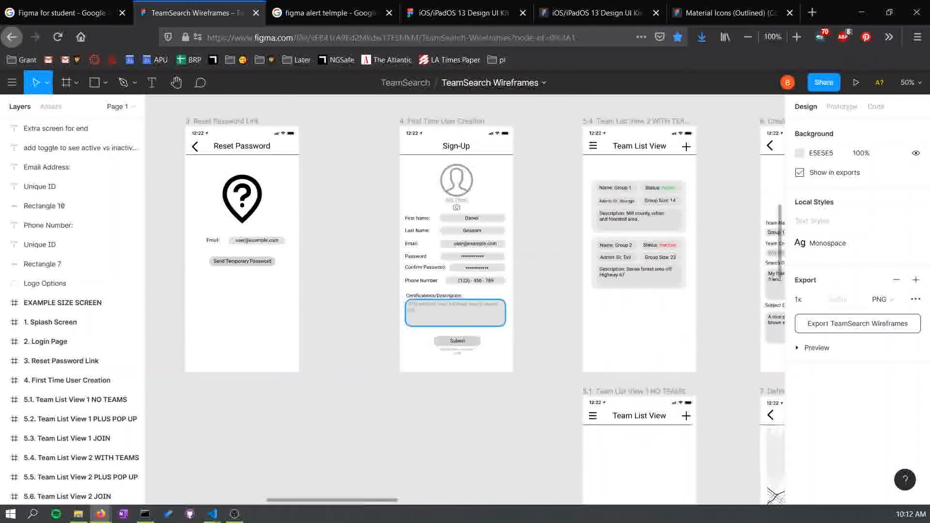
scroll(465, 299, left, 8)
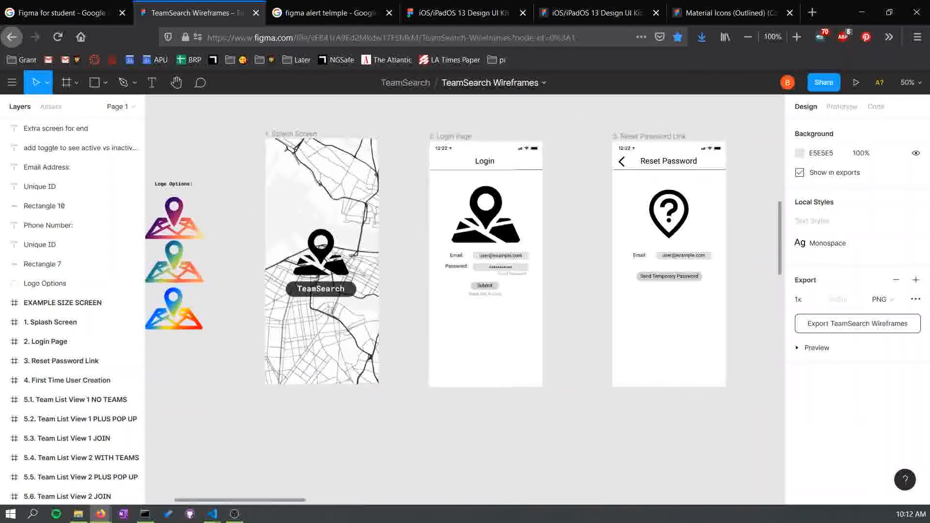
key(ctrl+minus)
key(ctrl+minus)
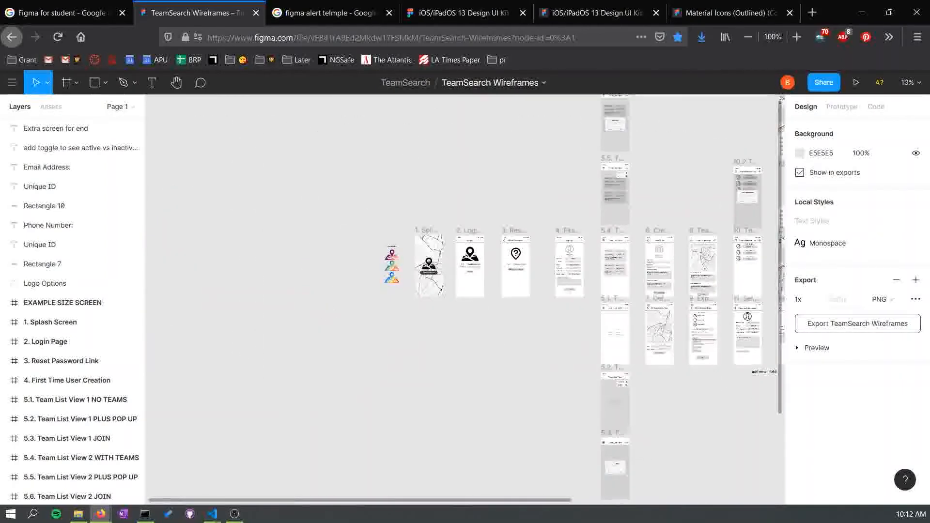
scroll(465, 299, right, 3)
scroll(465, 299, right, 2)
scroll(465, 299, up, 2)
scroll(465, 300, down, 1)
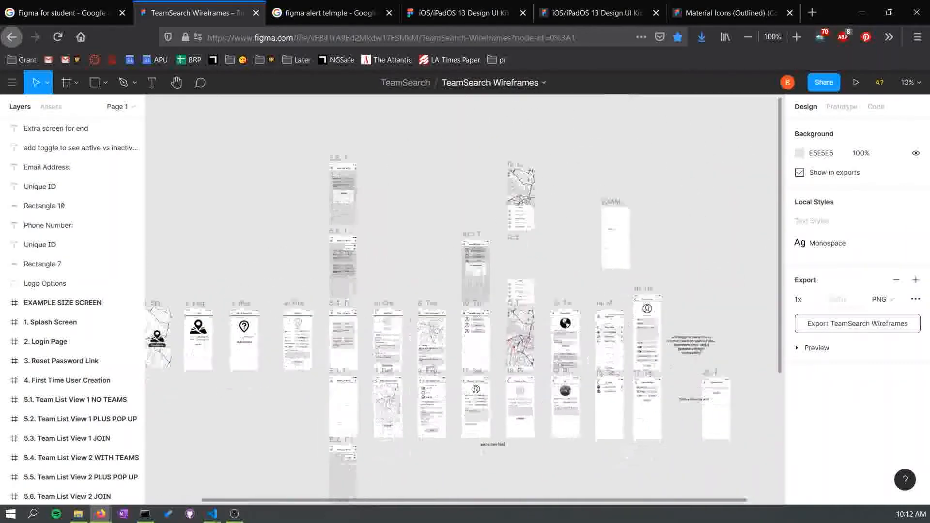
scroll(465, 299, left, 2)
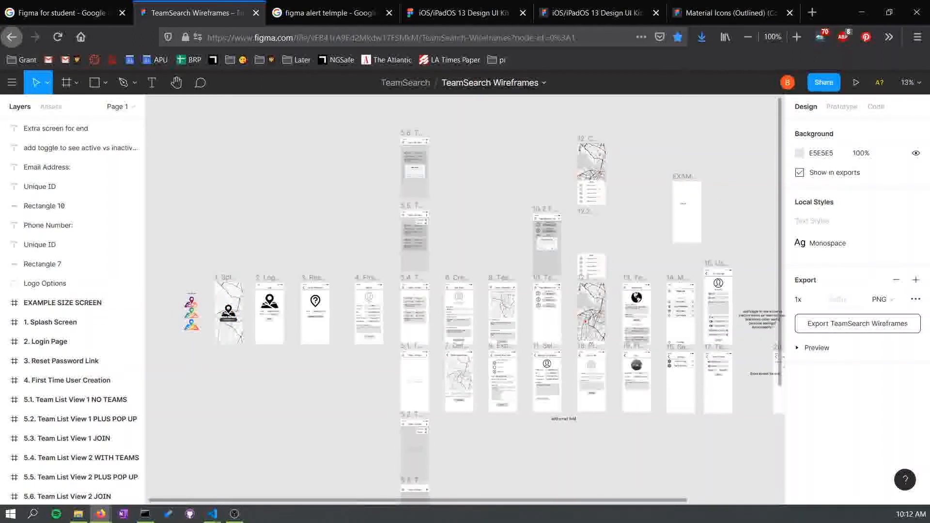
key(alt+Tab)
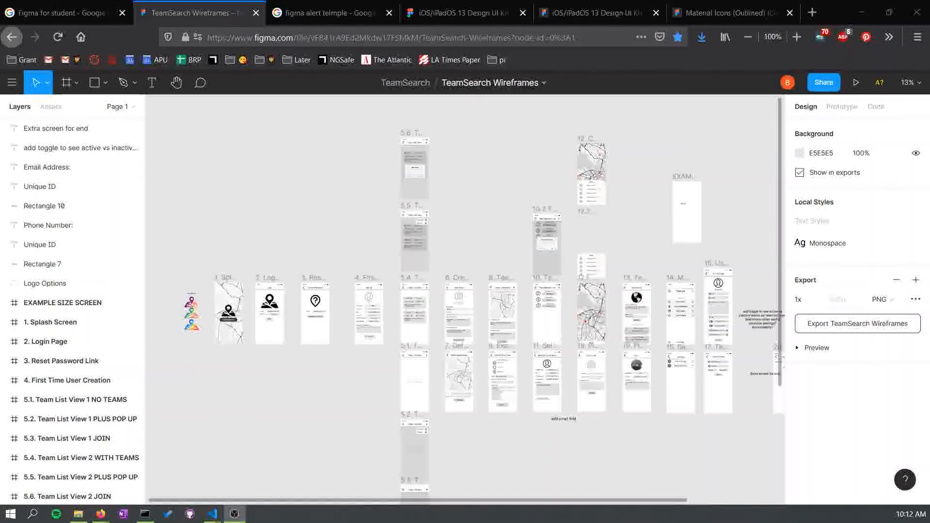
key(alt+Tab)
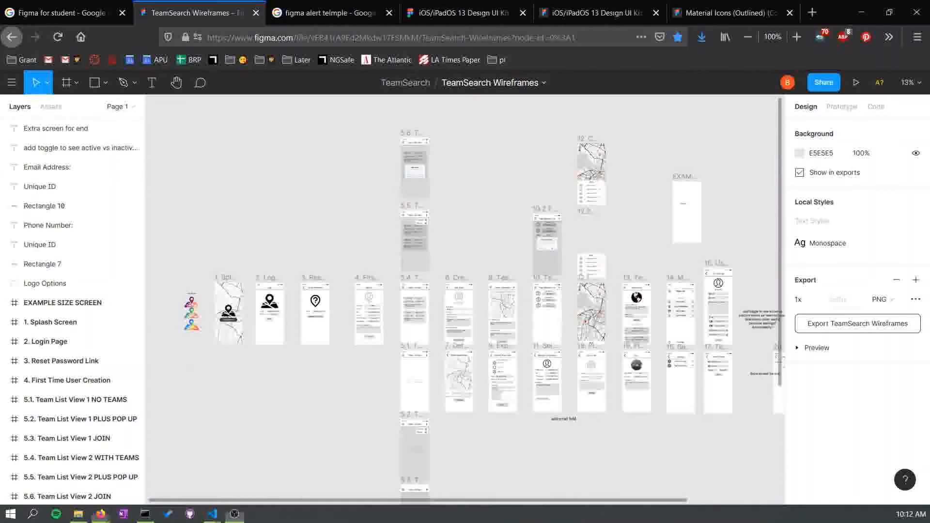
- Pan across the TeamSearch Wireframes to examine the sign-up, team list and team information screens
drag(227, 312, 295, 326)
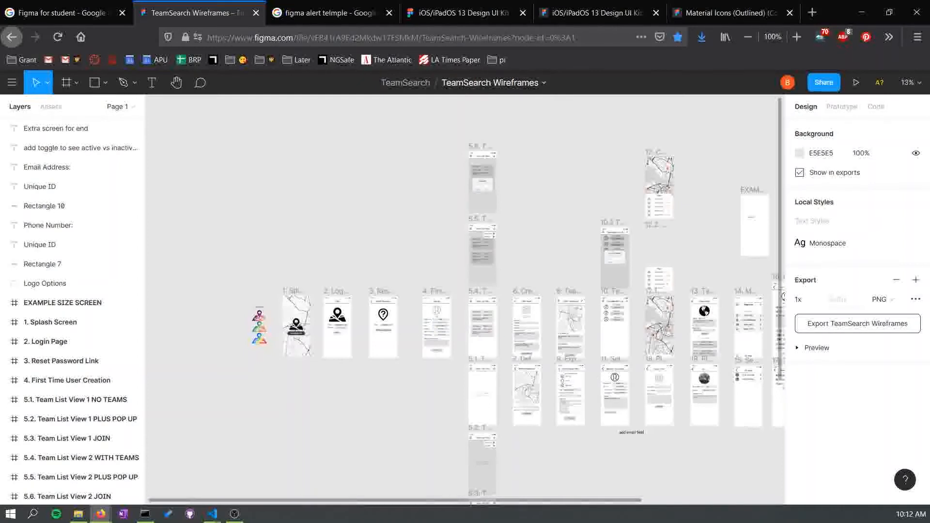
drag(485, 394, 380, 386)
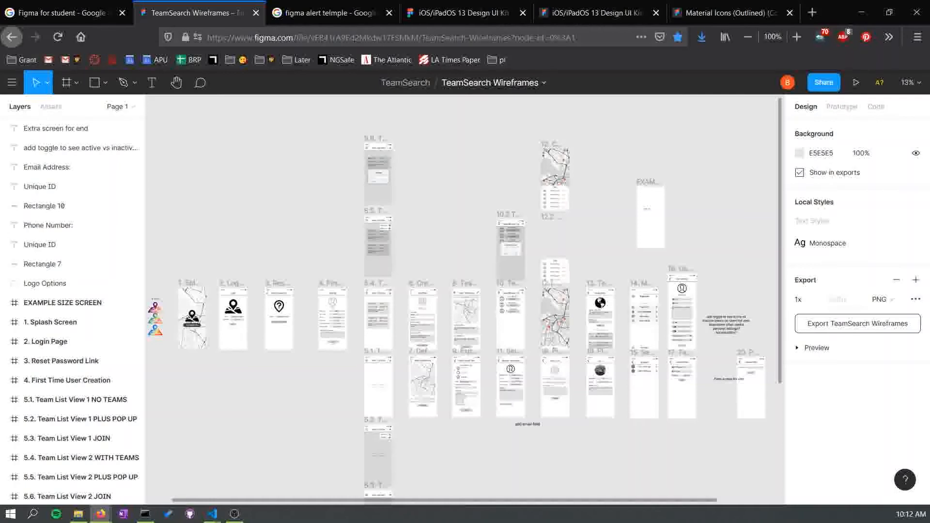
drag(300, 388, 436, 396)
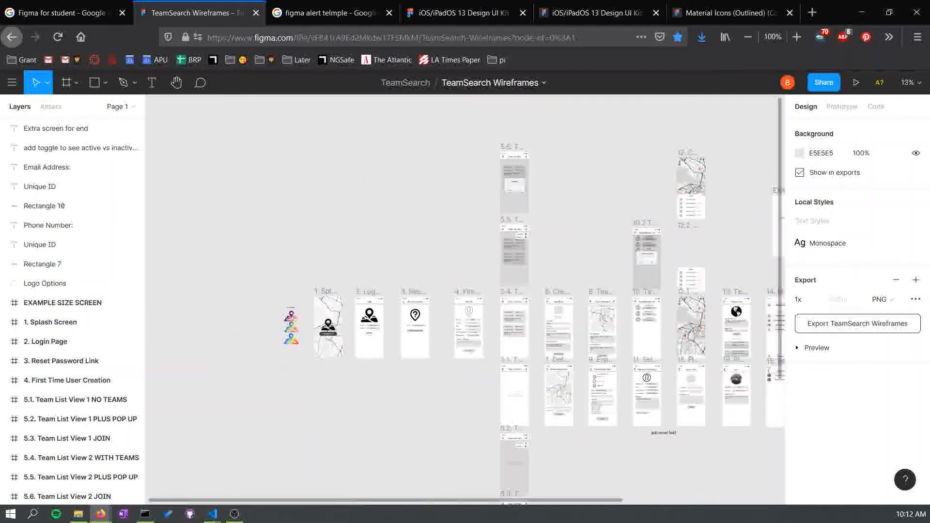
scroll(450, 303, up, 3)
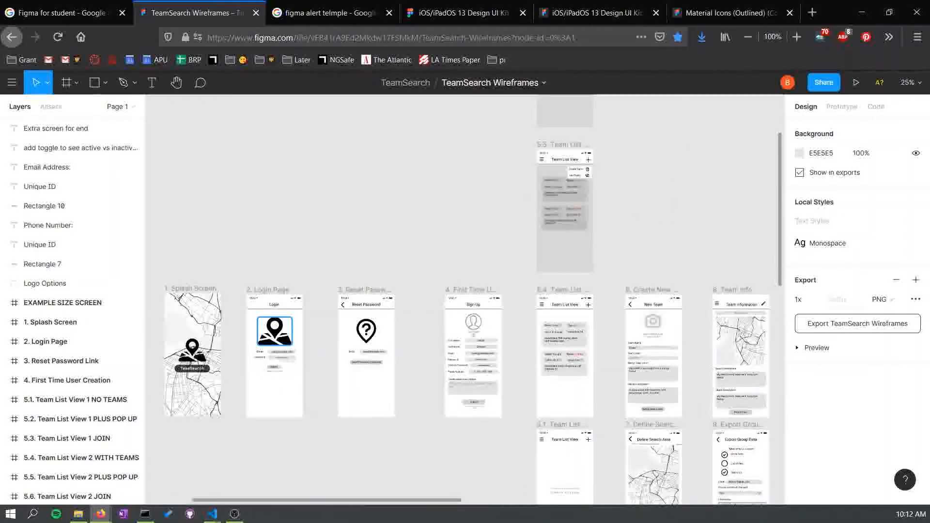
scroll(485, 300, up, 2)
drag(267, 362, 738, 253)
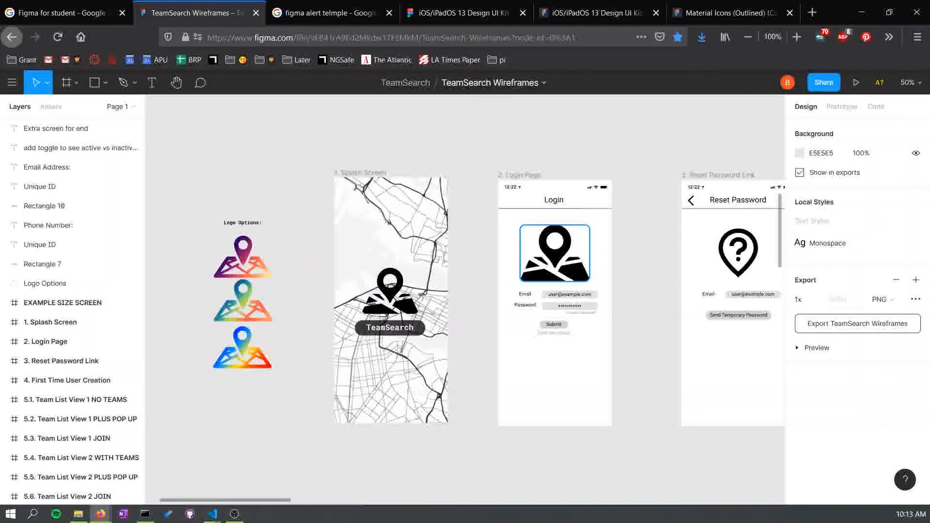
scroll(533, 291, right, 6)
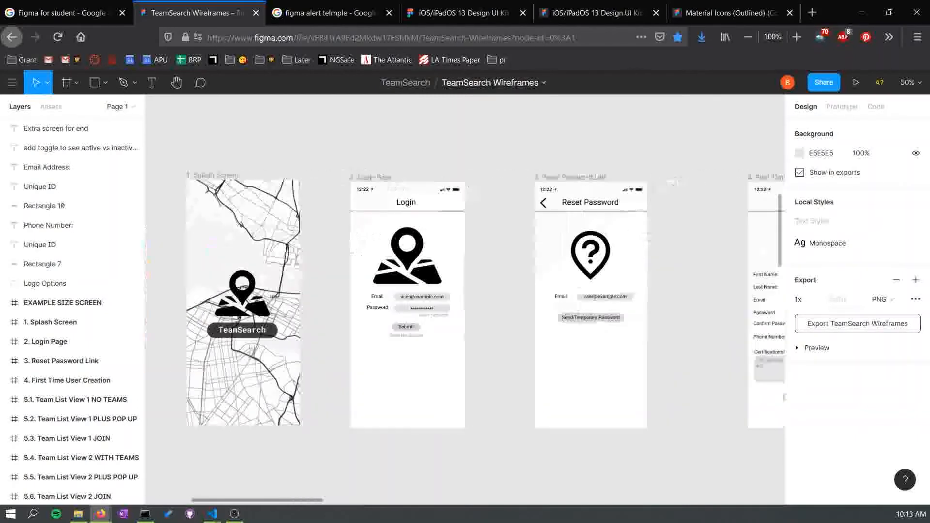
scroll(465, 300, right, 2)
scroll(465, 301, right, 5)
scroll(465, 300, down, 1)
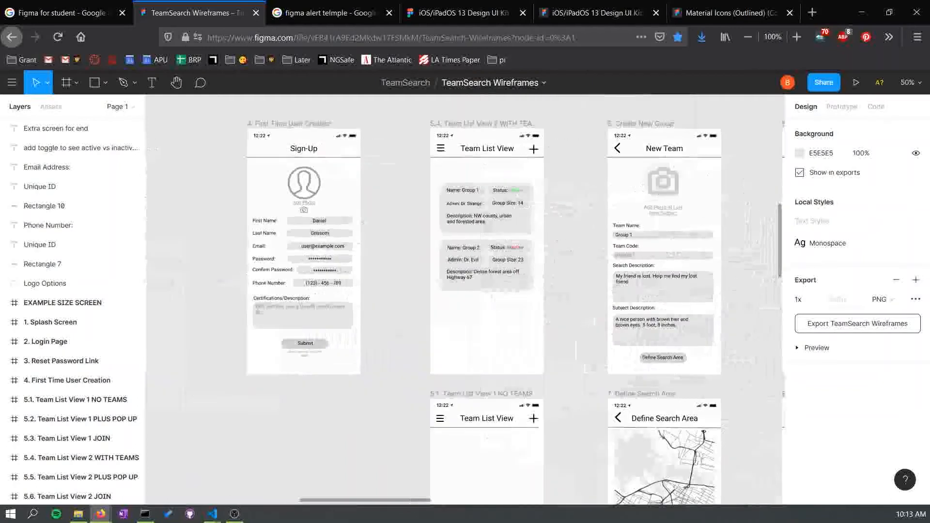
scroll(465, 300, right, 7)
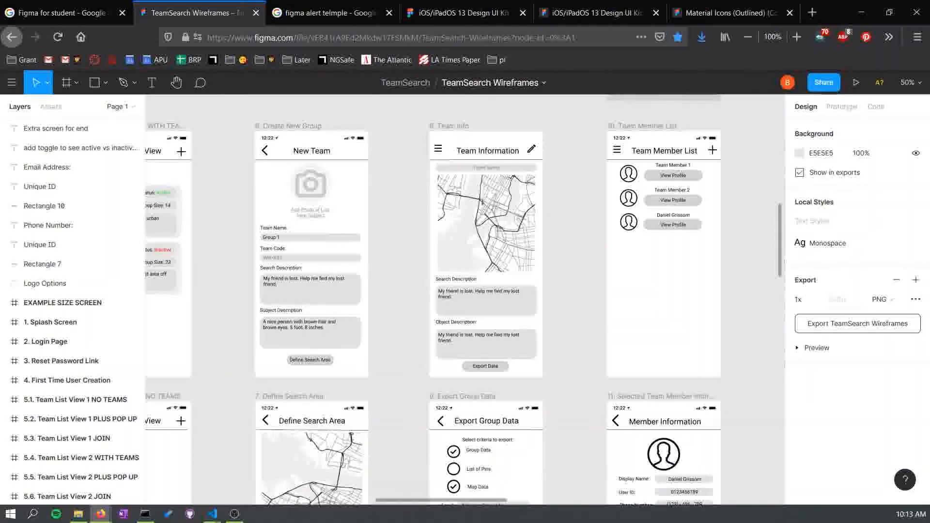
- Pan back across the TeamSearch Wireframes canvas to examine the splash, login and reset password screens
scroll(465, 300, up, 7)
scroll(465, 300, right, 7)
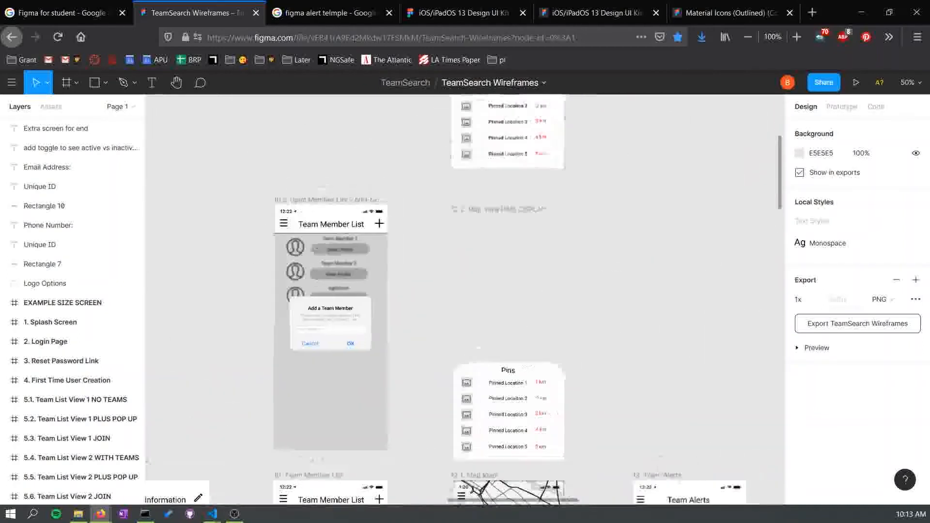
scroll(465, 300, up, 3)
scroll(465, 300, left, 3)
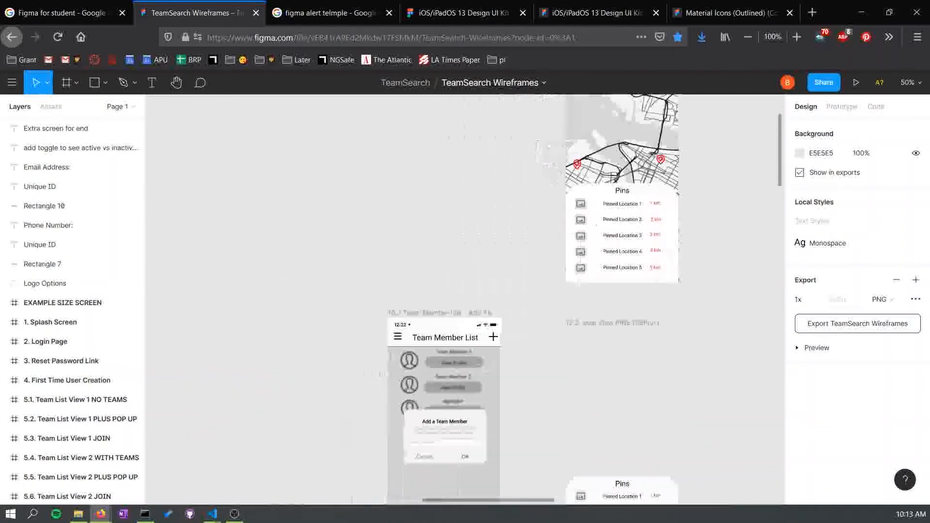
scroll(465, 300, left, 5)
scroll(465, 300, up, 8)
scroll(465, 301, left, 8)
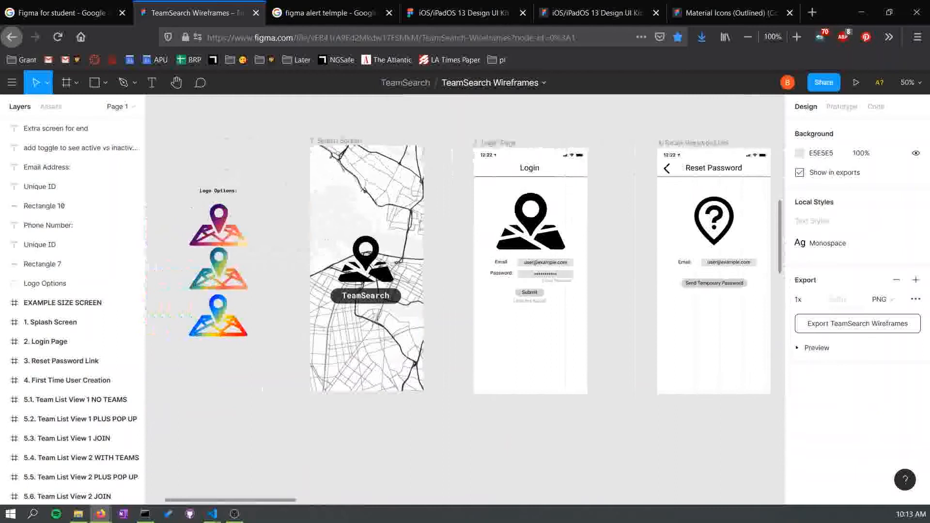
scroll(271, 271, right, 1)
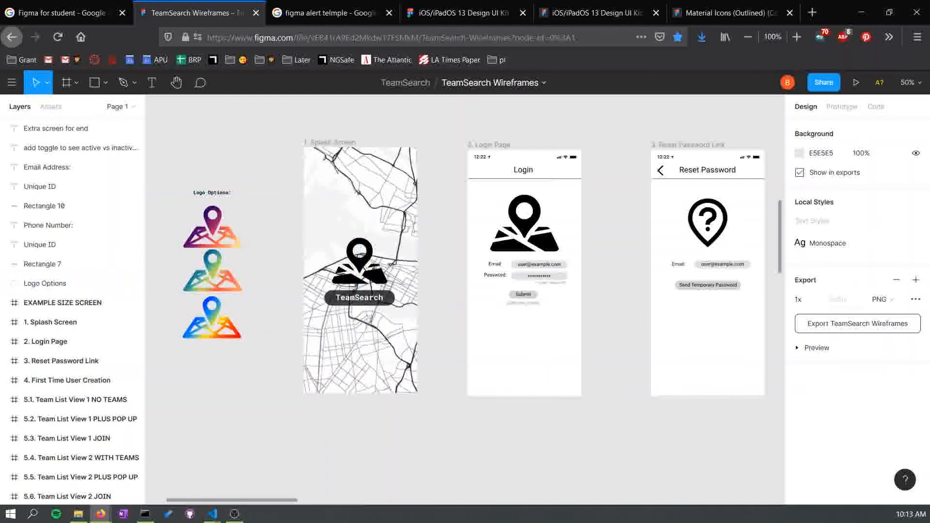
scroll(465, 299, right, 9)
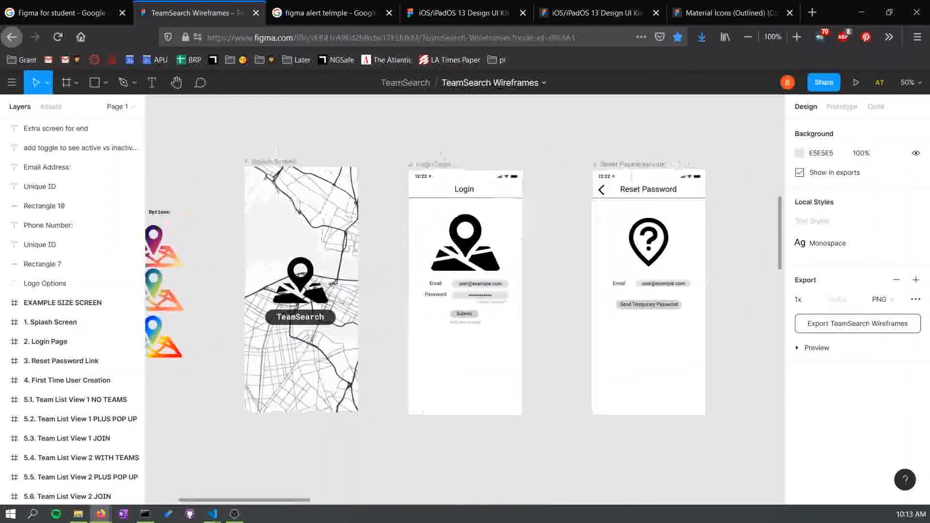
scroll(465, 300, right, 6)
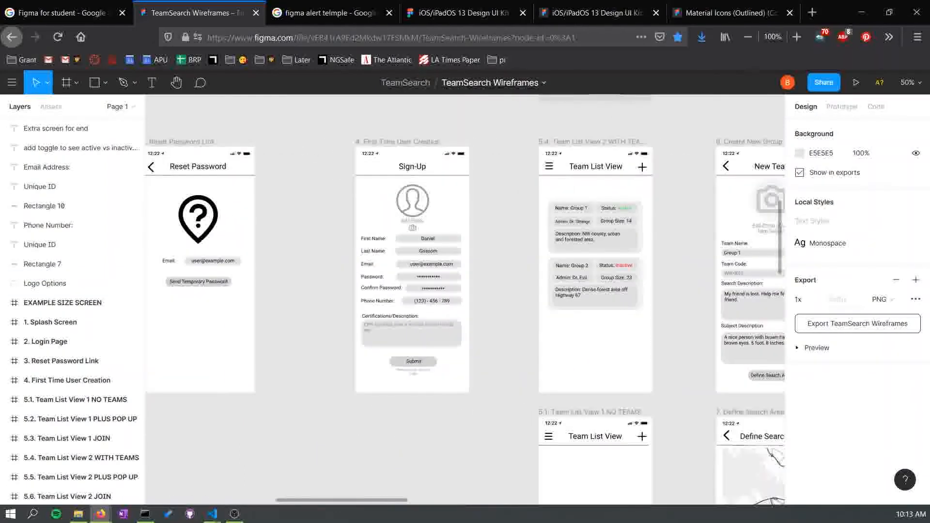
- Pan through the team list, create team, export and map screens of the wireframes
scroll(465, 299, down, 5)
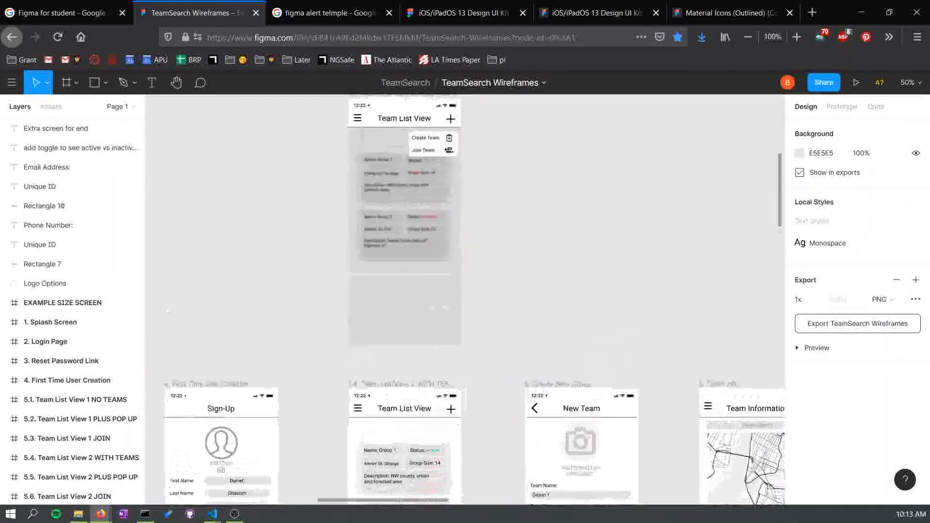
scroll(465, 299, down, 4)
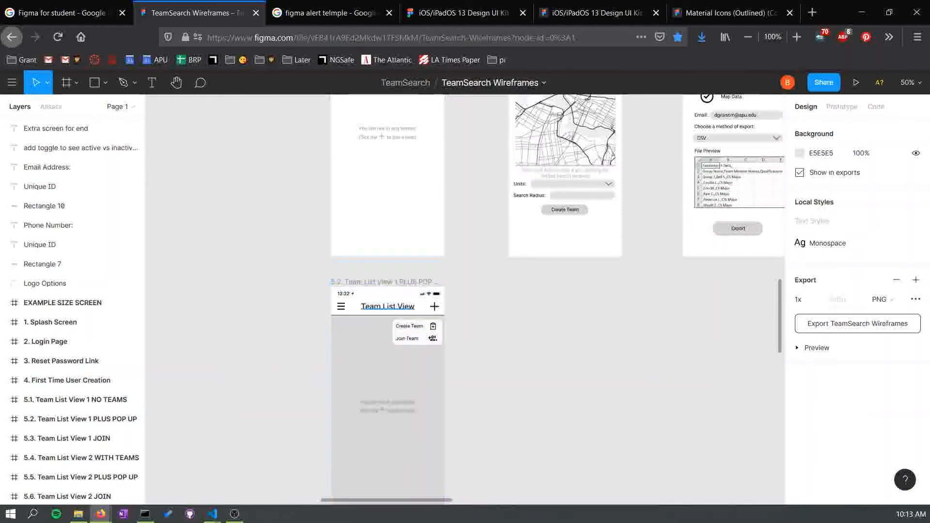
scroll(465, 299, up, 4)
scroll(465, 300, down, 5)
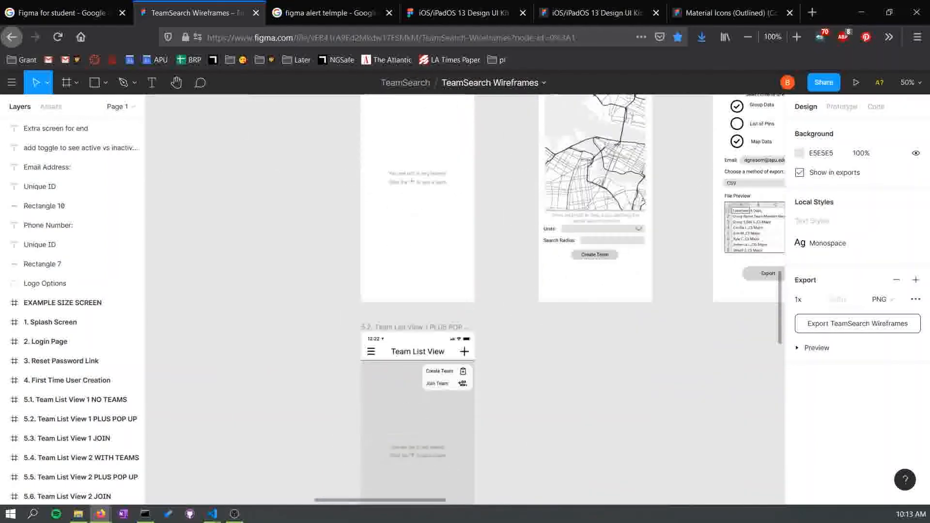
scroll(465, 299, up, 8)
scroll(465, 300, up, 7)
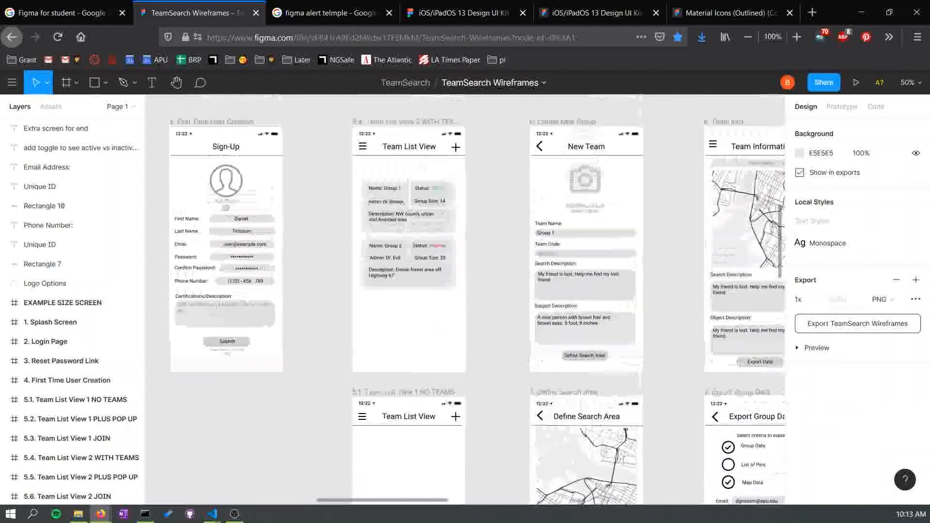
scroll(465, 299, up, 8)
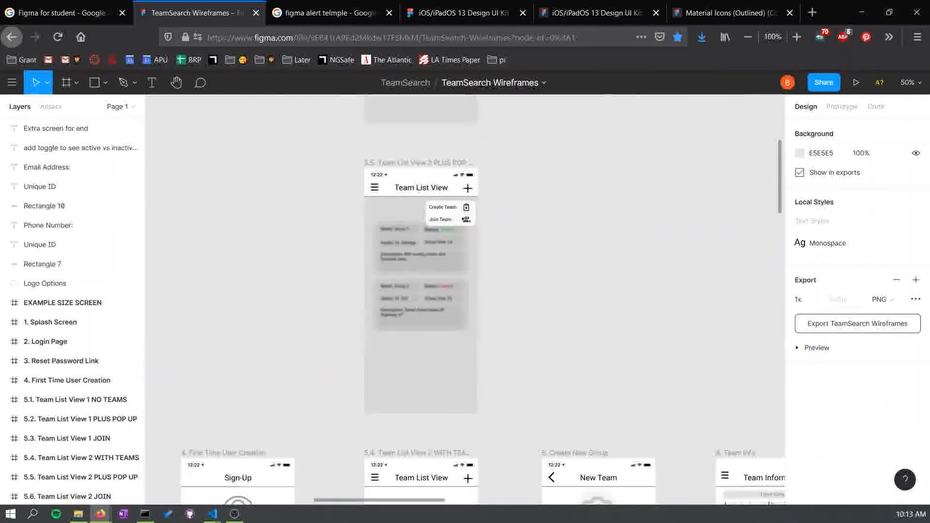
scroll(465, 300, down, 1)
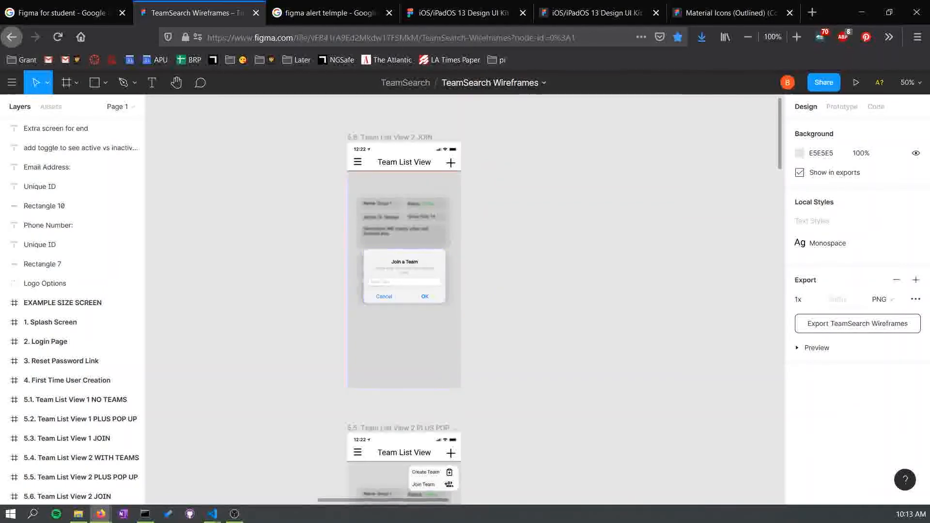
scroll(465, 299, down, 7)
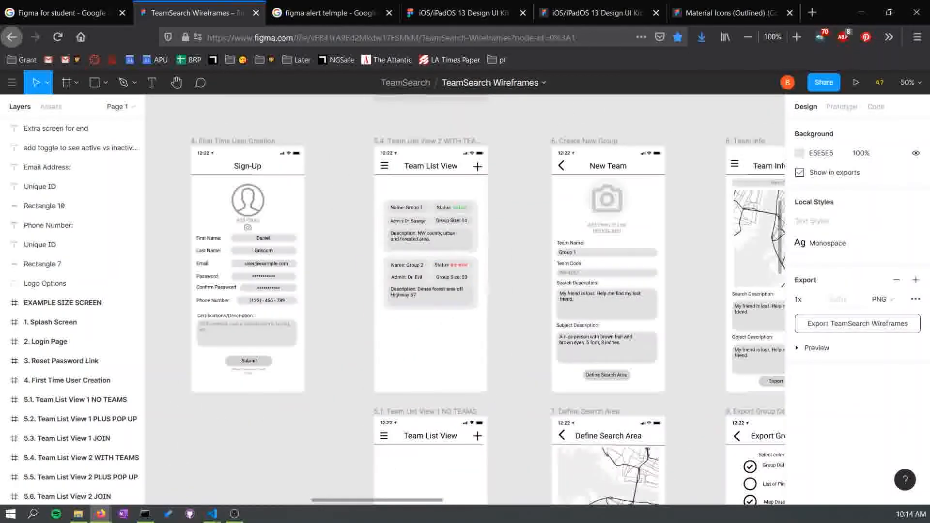
scroll(465, 300, right, 9)
scroll(465, 300, down, 2)
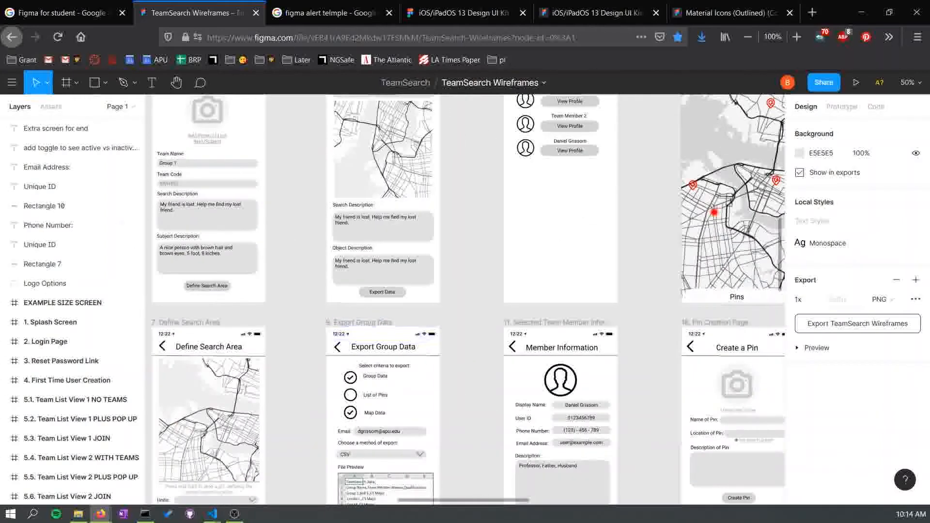
scroll(465, 299, right, 6)
scroll(465, 299, up, 3)
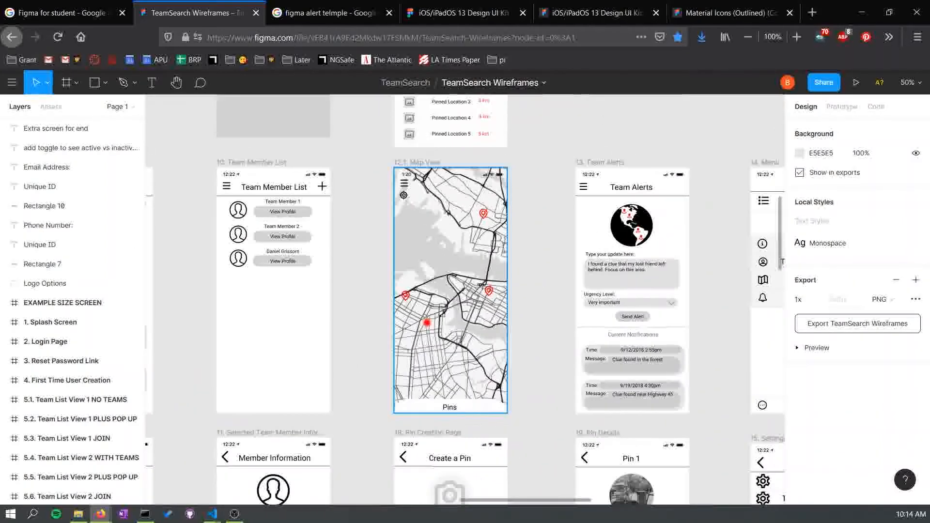
- Select the map image on the Map View screen and browse its layers in the layer list
double_click(451, 291)
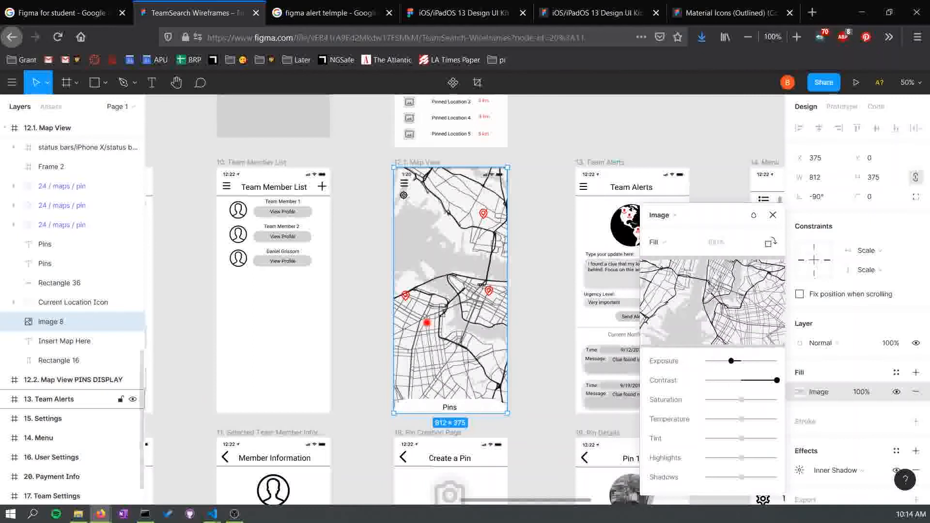
key(Escape)
key(ctrl+r)
mouse_move(461, 290)
mouse_down()
mouse_move(552, 291)
mouse_move(460, 291)
mouse_up()
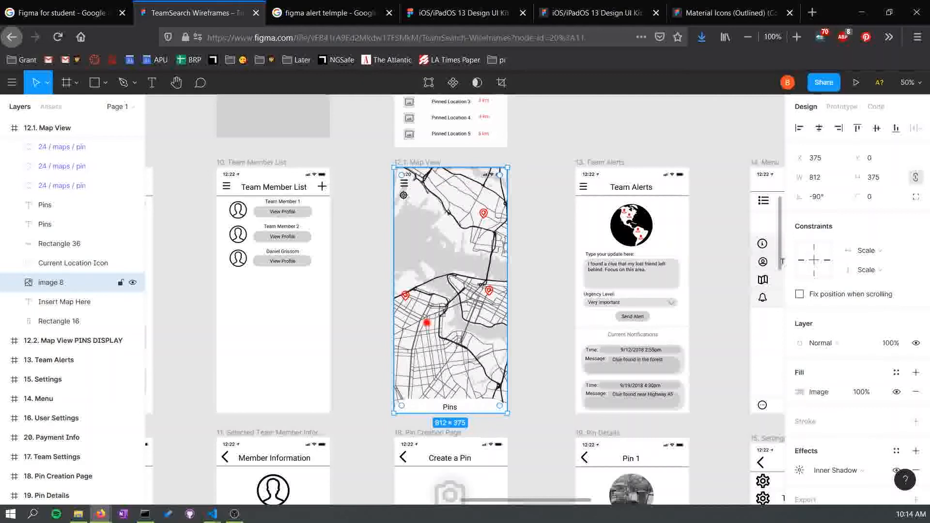
scroll(73, 302, up, 1)
scroll(73, 185, up, 4)
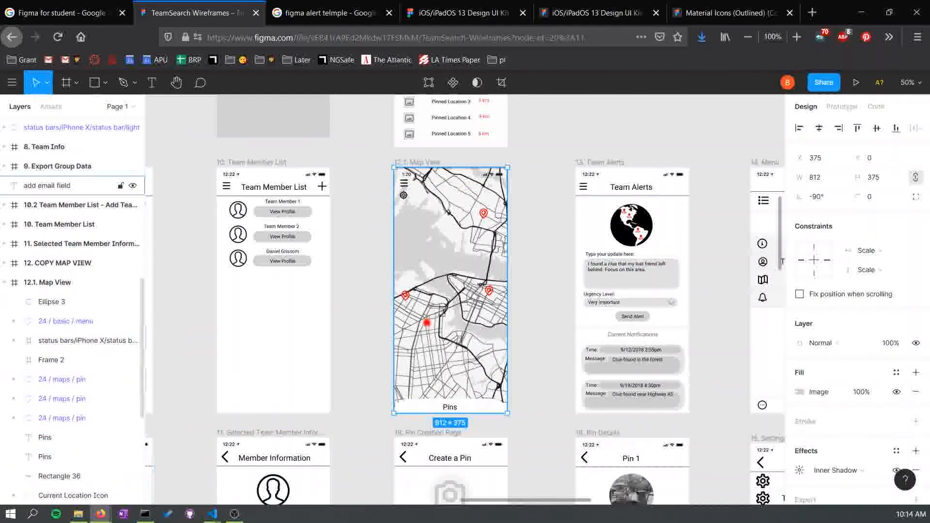
scroll(73, 300, down, 4)
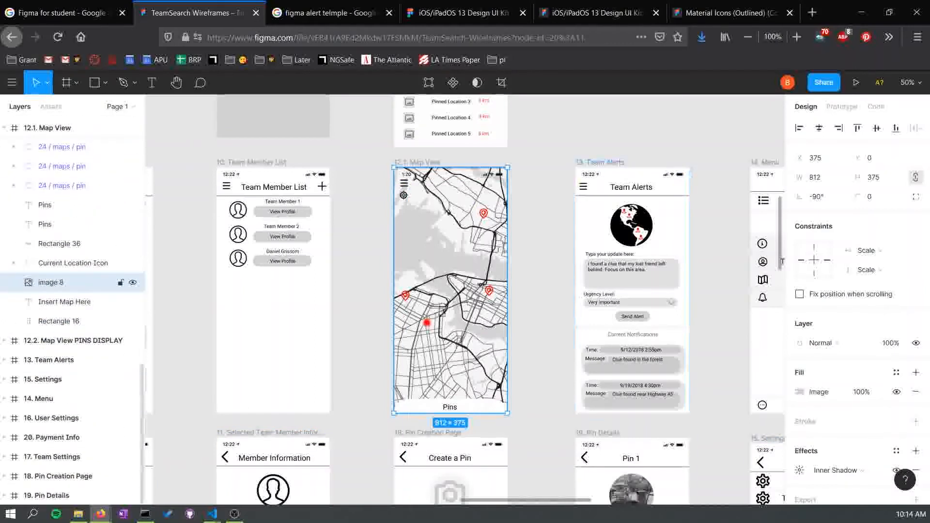
scroll(73, 300, down, 10)
scroll(73, 300, up, 3)
scroll(73, 290, down, 3)
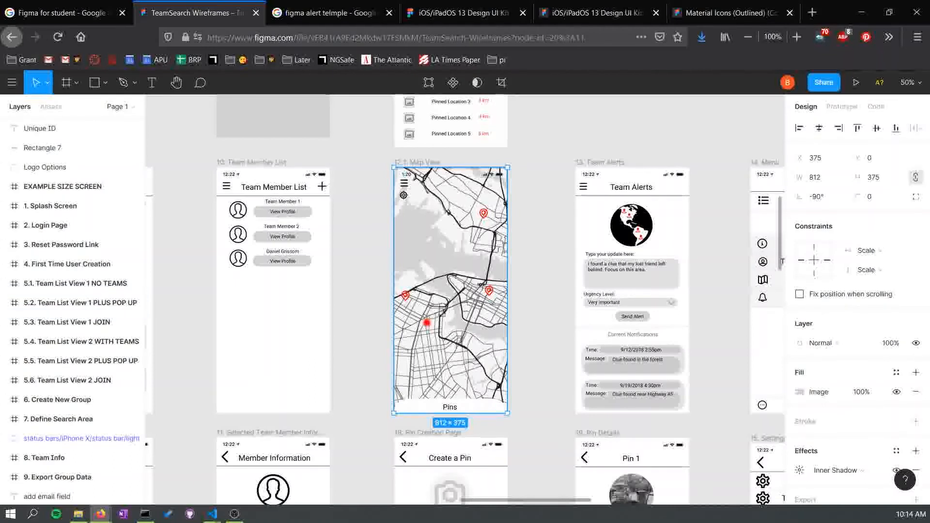
- Pan to the menu, settings and notes area of the wireframes canvas
scroll(465, 300, right, 10)
scroll(465, 300, down, 4)
scroll(465, 300, right, 5)
scroll(465, 300, up, 1)
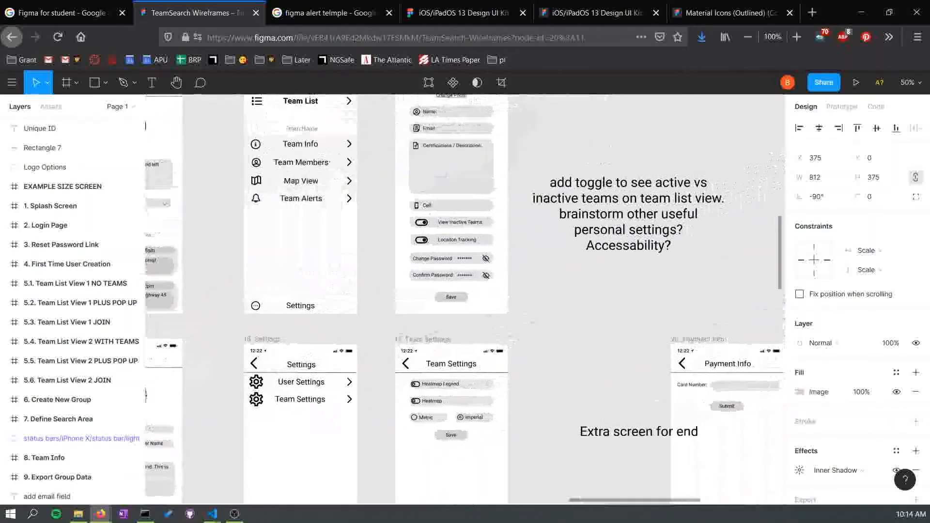
scroll(465, 301, up, 2)
scroll(465, 300, right, 1)
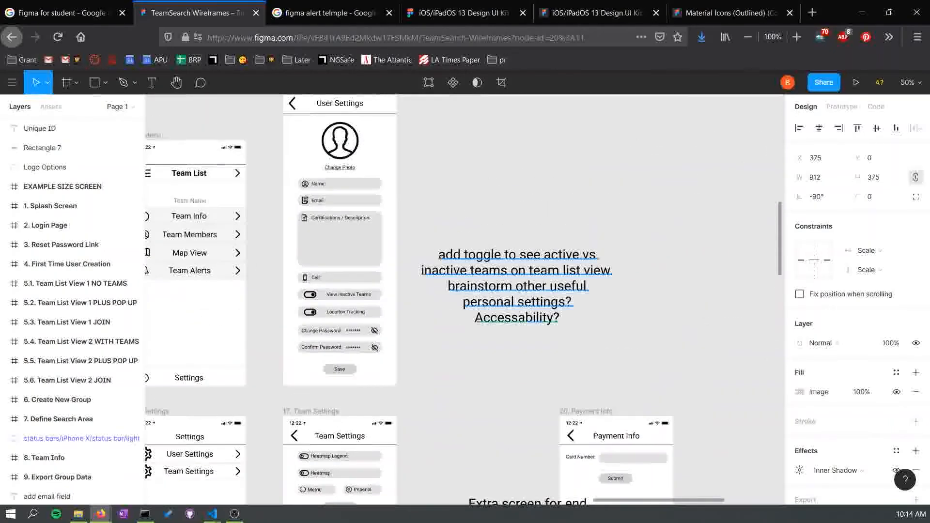
click(200, 83)
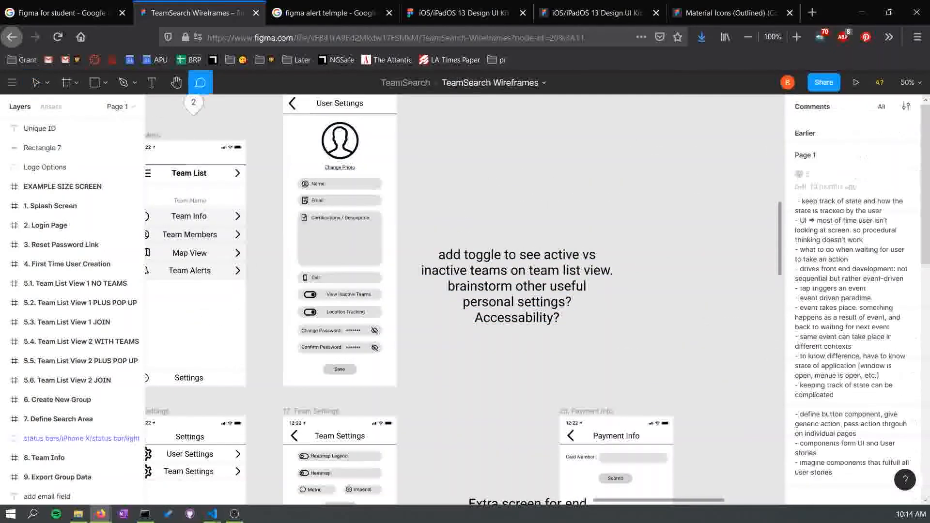
click(519, 164)
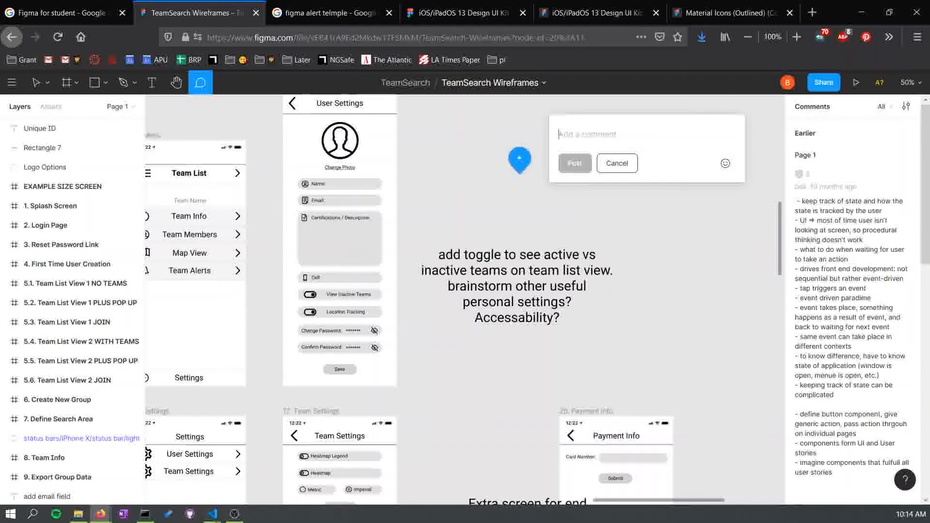
text(Y)
key(BackSpace)
text(Hy)
key(BackSpace)
text(ey. work on this)
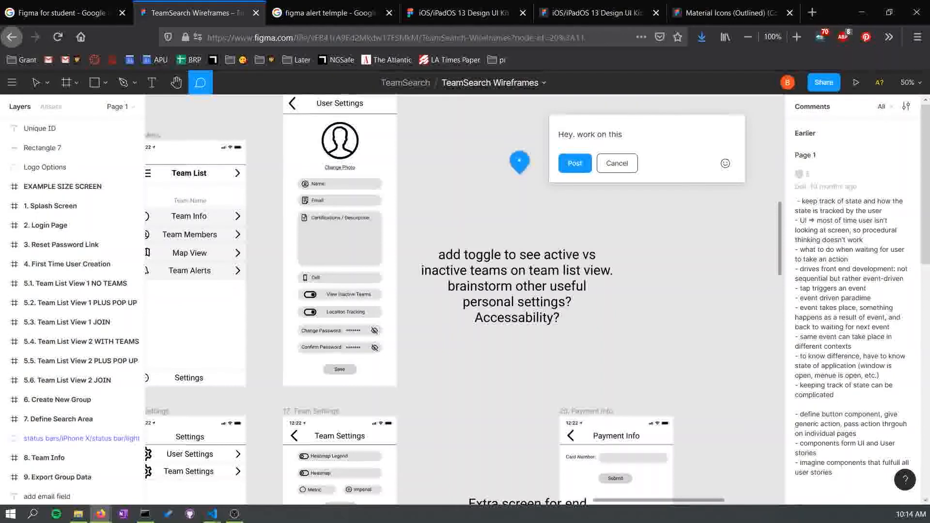
click(617, 164)
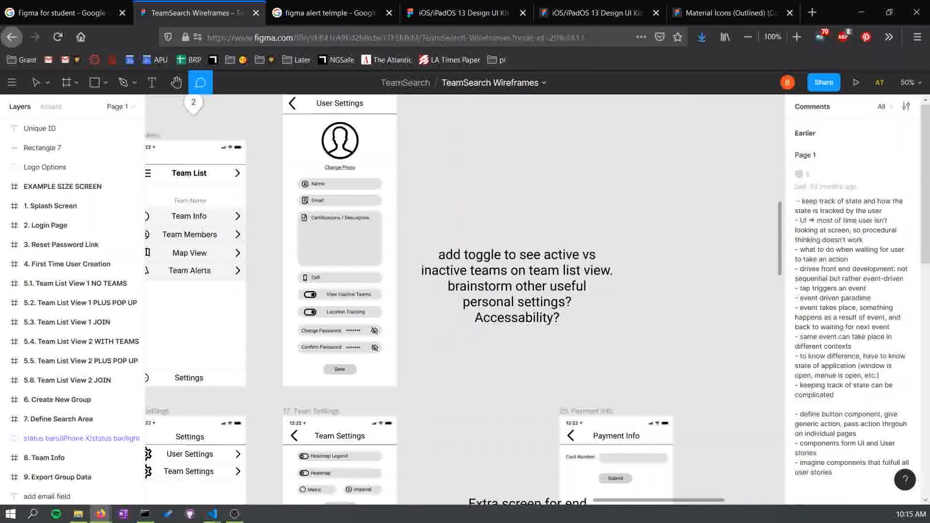
- Read through the existing comments on the file and leave comment mode
scroll(853, 310, down, 5)
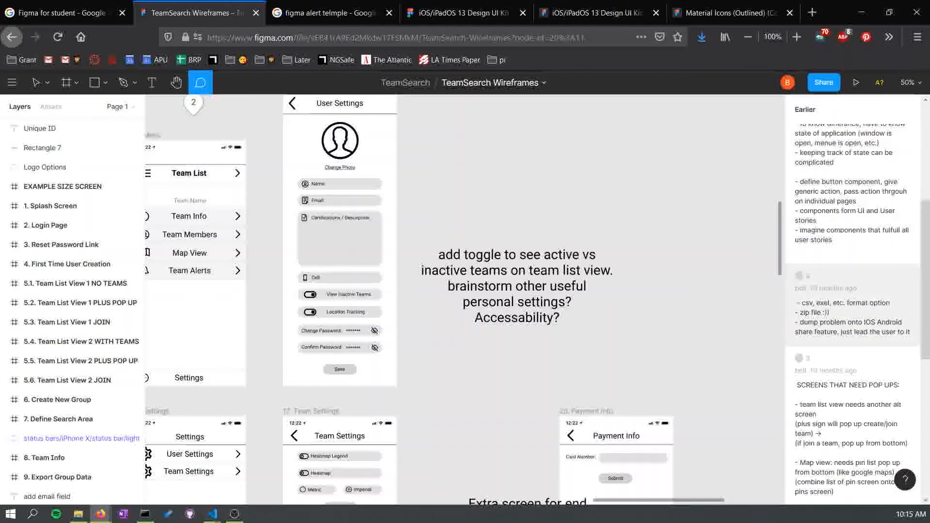
scroll(852, 310, up, 5)
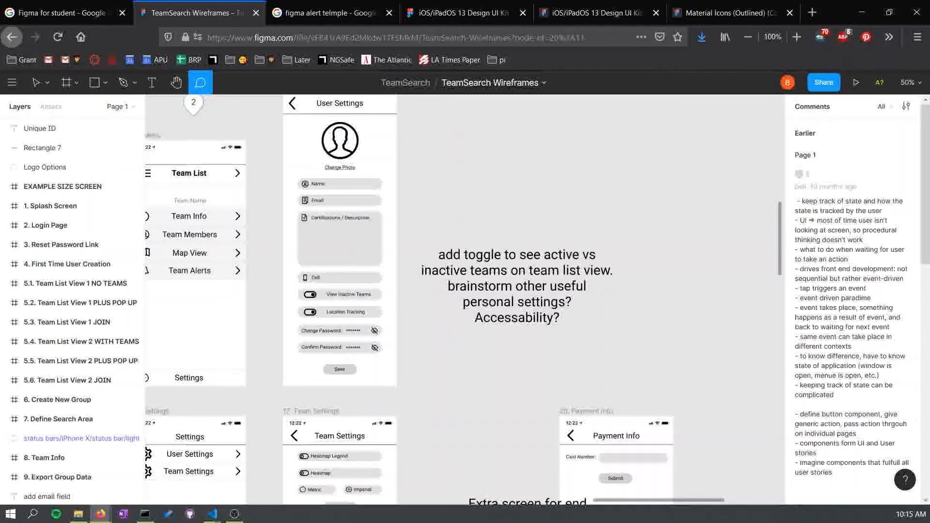
click(249, 103)
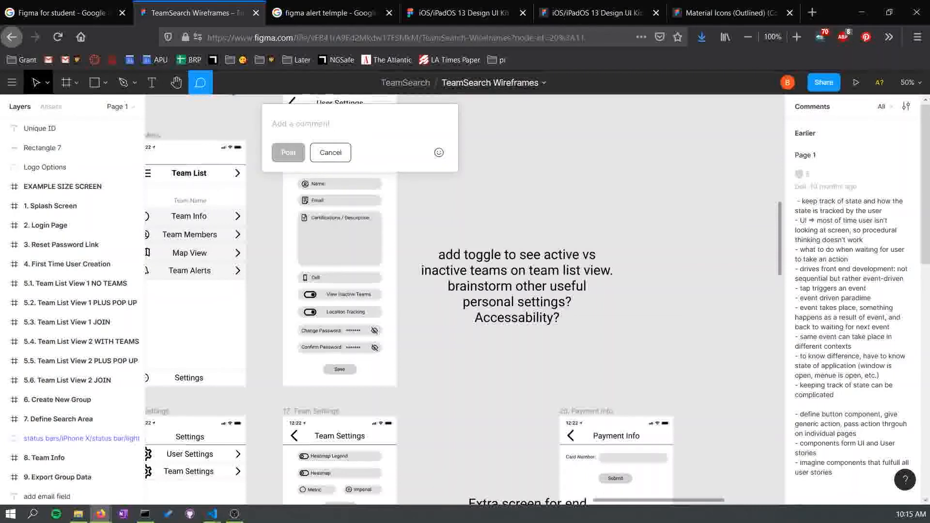
click(37, 83)
- Pan around and zoom out to view the whole TeamSearch Wireframes canvas
drag(339, 218, 445, 259)
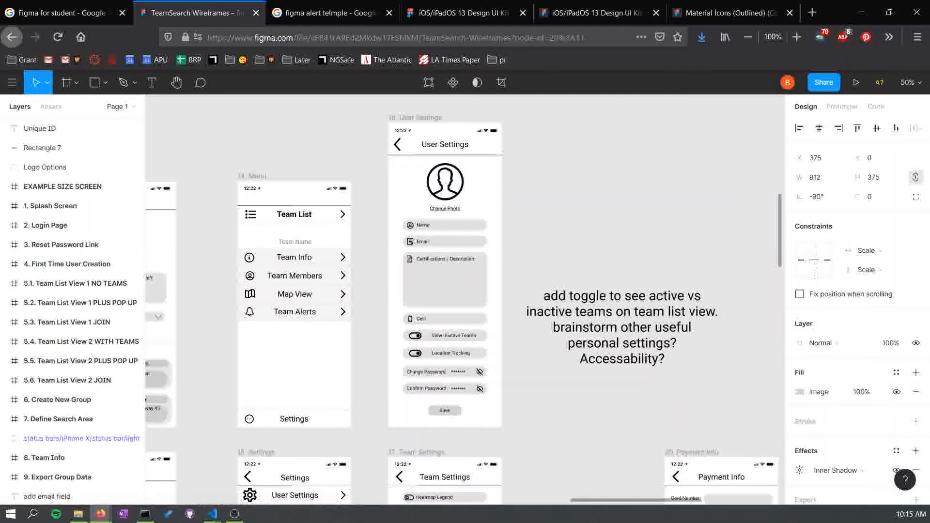
drag(271, 436, 633, 160)
drag(232, 272, 670, 225)
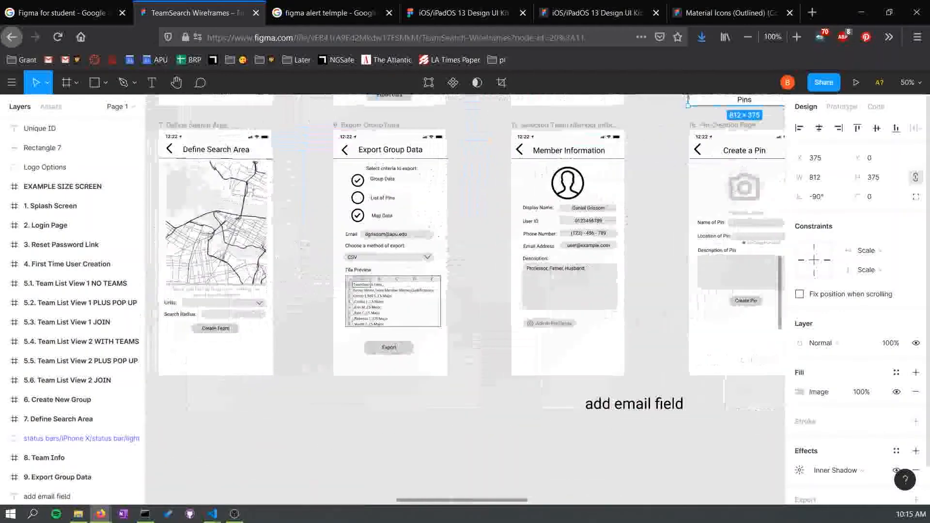
mouse_move(233, 426)
mouse_down()
mouse_move(410, 235)
mouse_move(654, 167)
mouse_up()
drag(435, 290, 710, 212)
drag(290, 388, 291, 365)
scroll(465, 300, up, 3)
key(ctrl+minus)
key(ctrl+minus)
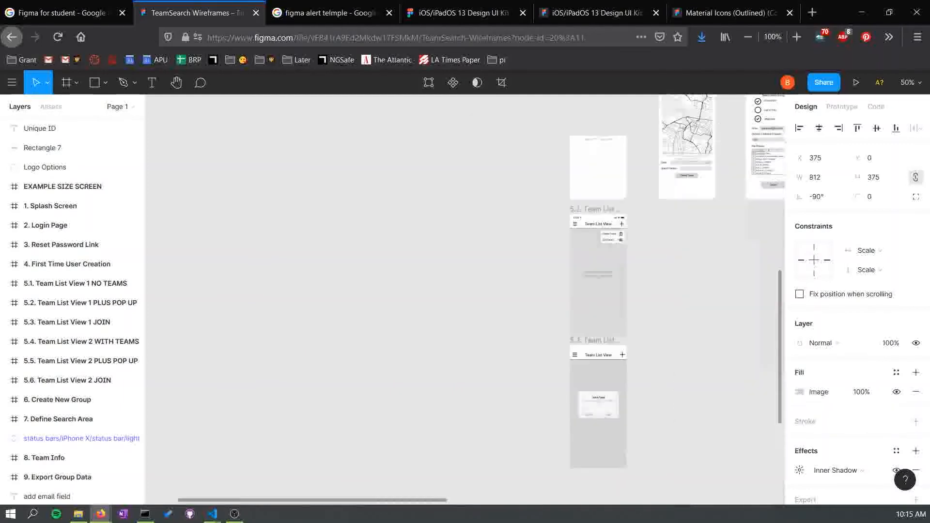
drag(581, 218, 456, 349)
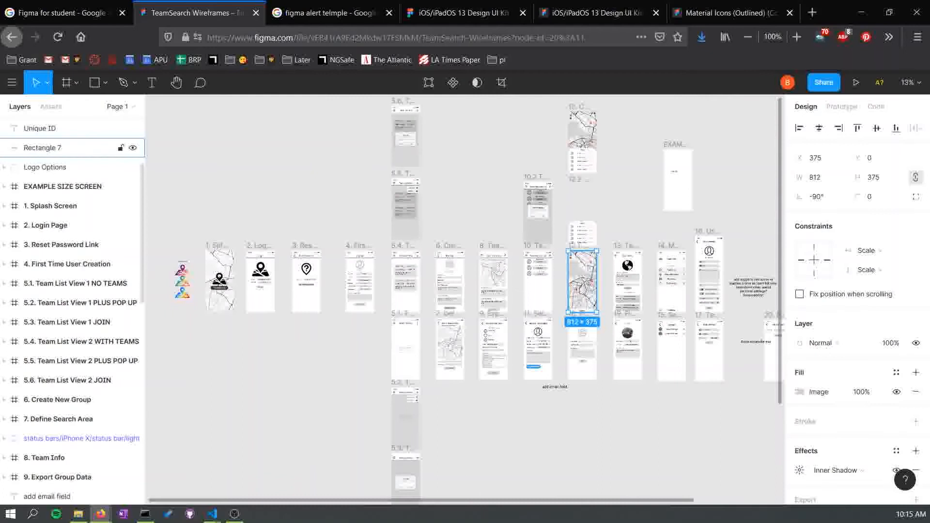
- Create a new team named demo team, skipping the step of adding collaborators
click(12, 82)
click(45, 110)
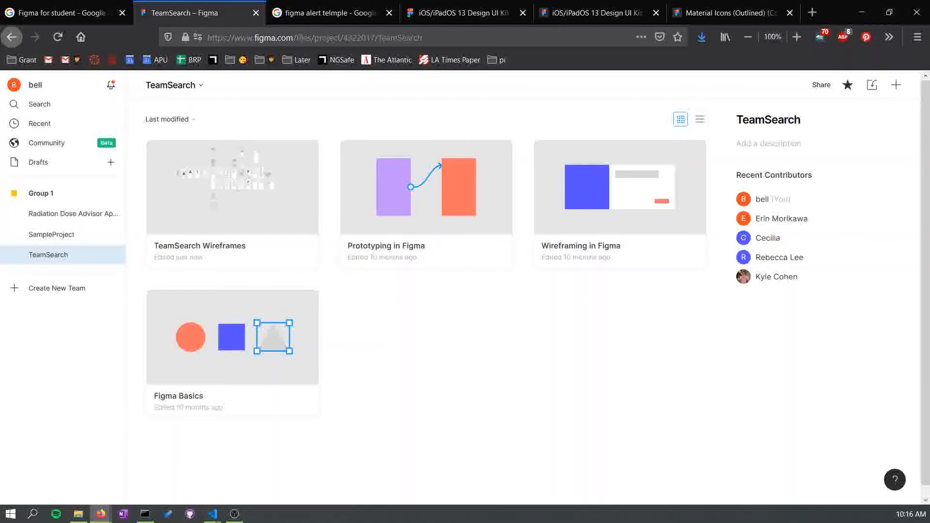
click(97, 289)
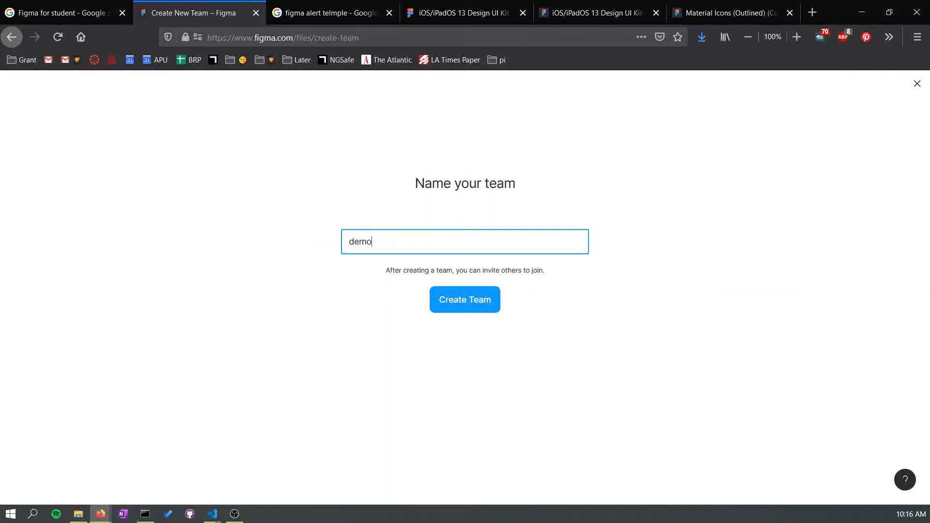
text(demo team)
key(Return)
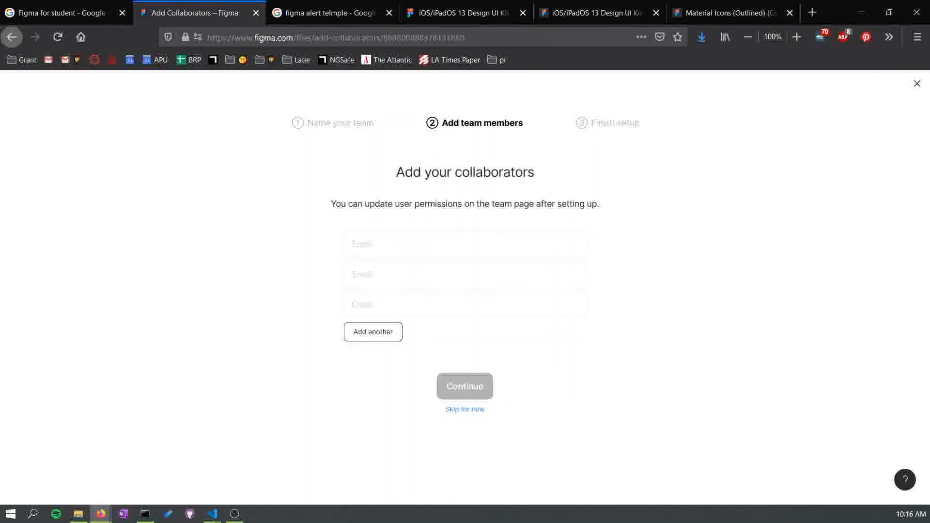
key(alt+Left)
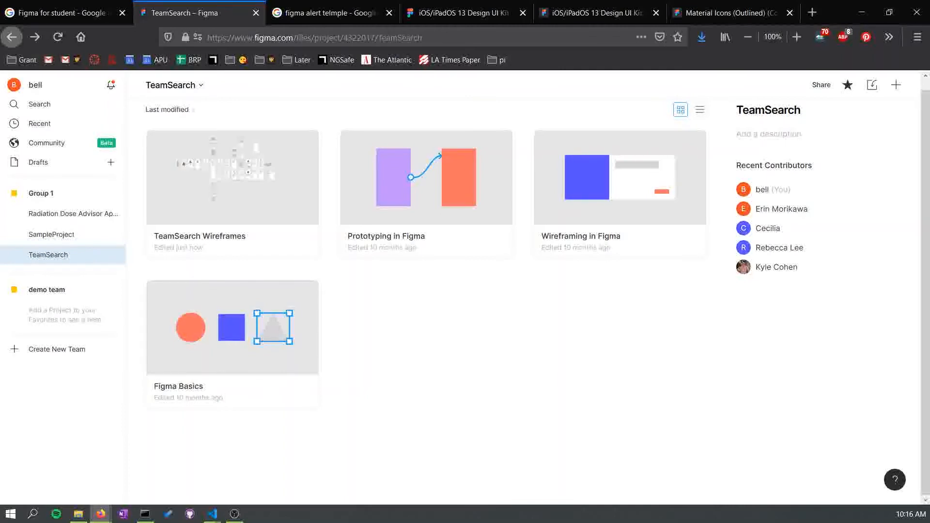
- Open the Radiation SBIR Proposal file from the Radiation Dose Advisor Application project
click(51, 234)
click(73, 214)
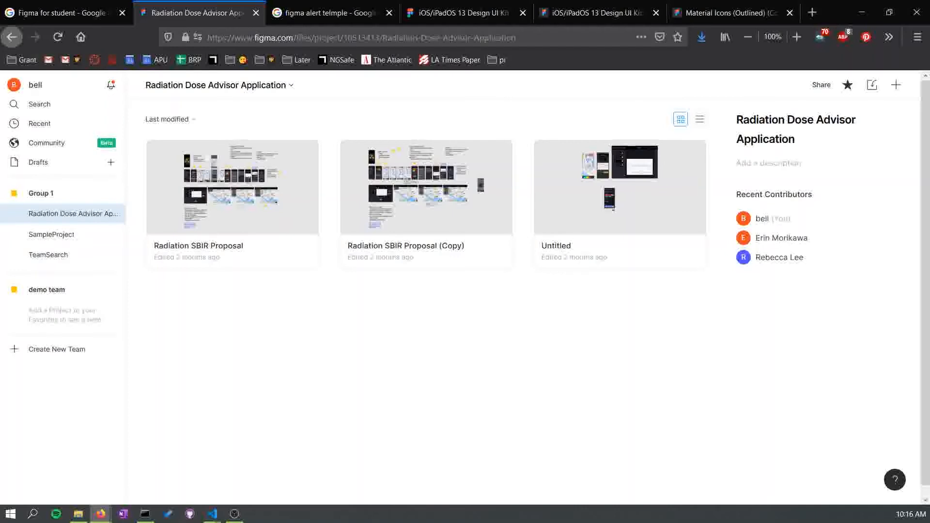
double_click(233, 193)
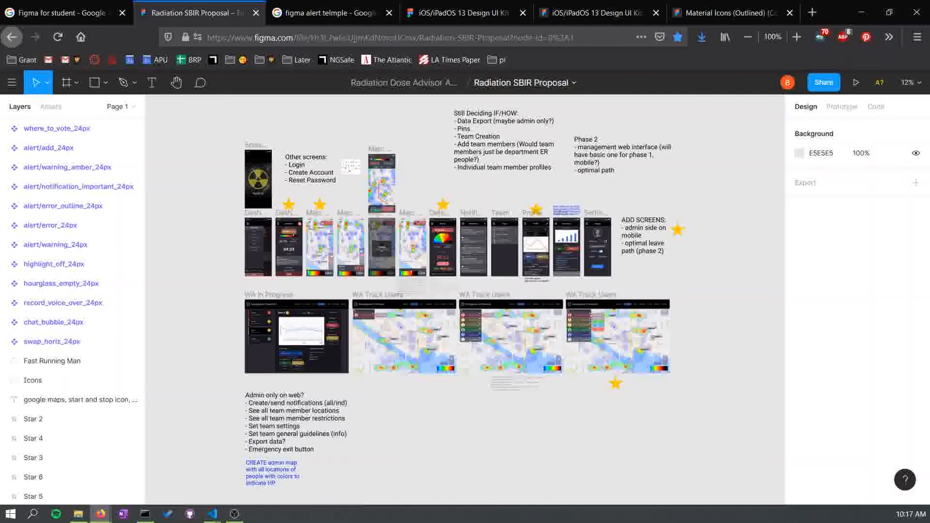
- Examine the splash, dashboard and map screens of the Radiation SBIR Proposal canvas up close
scroll(387, 244, up, 5)
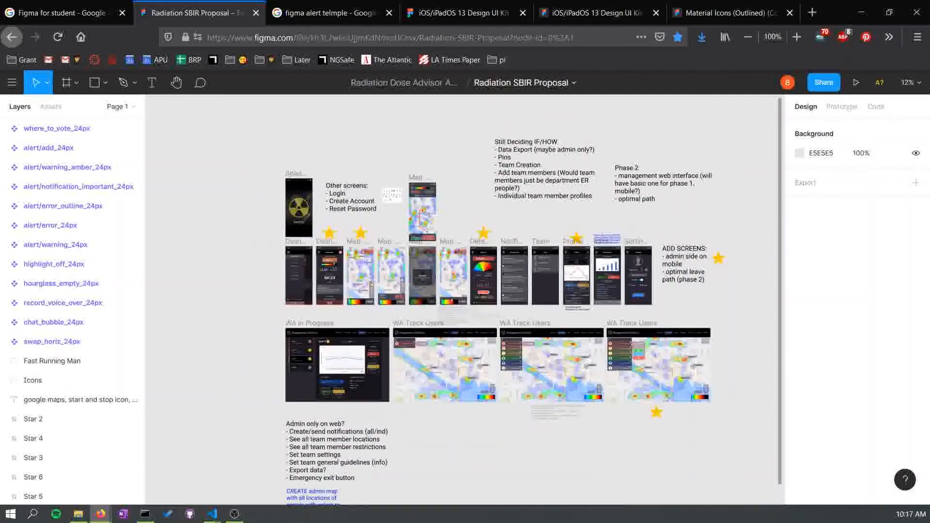
key(ctrl+equal)
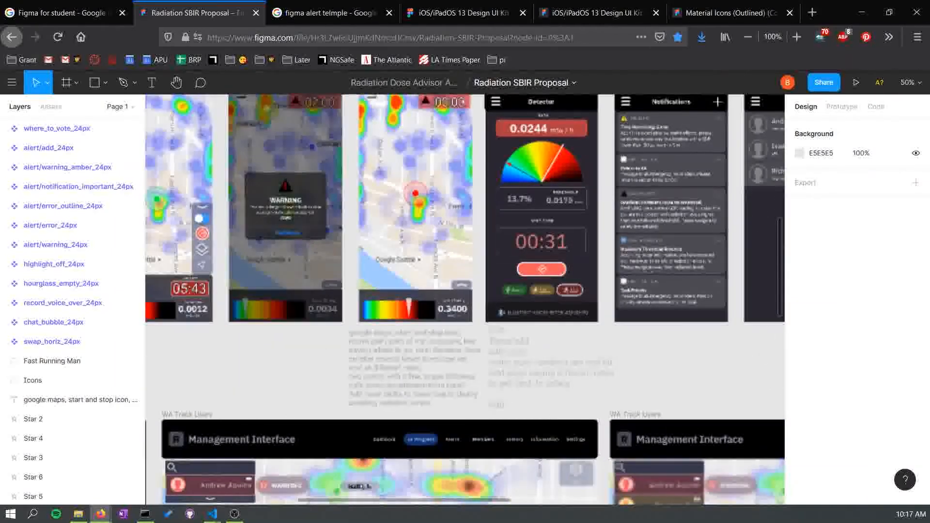
scroll(465, 299, left, 10)
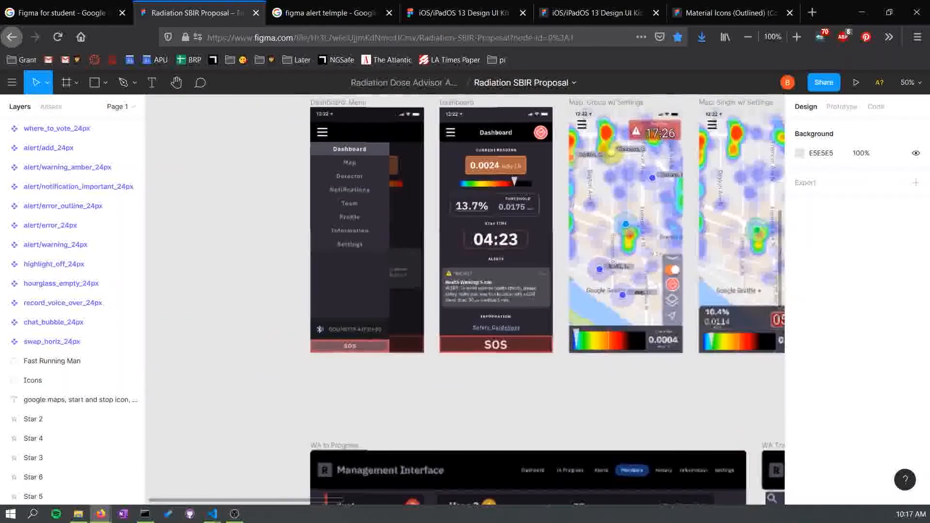
scroll(465, 299, up, 3)
scroll(465, 300, up, 5)
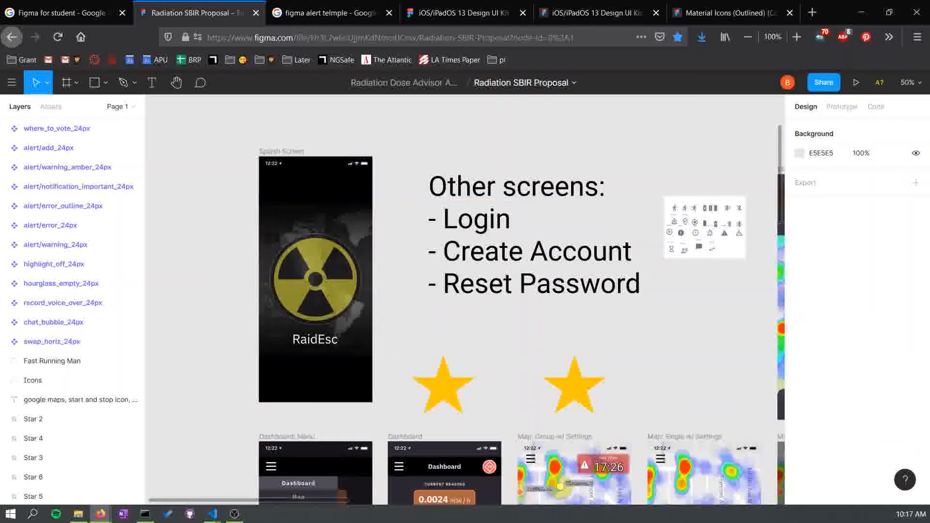
scroll(740, 379, down, 7)
scroll(739, 379, right, 1)
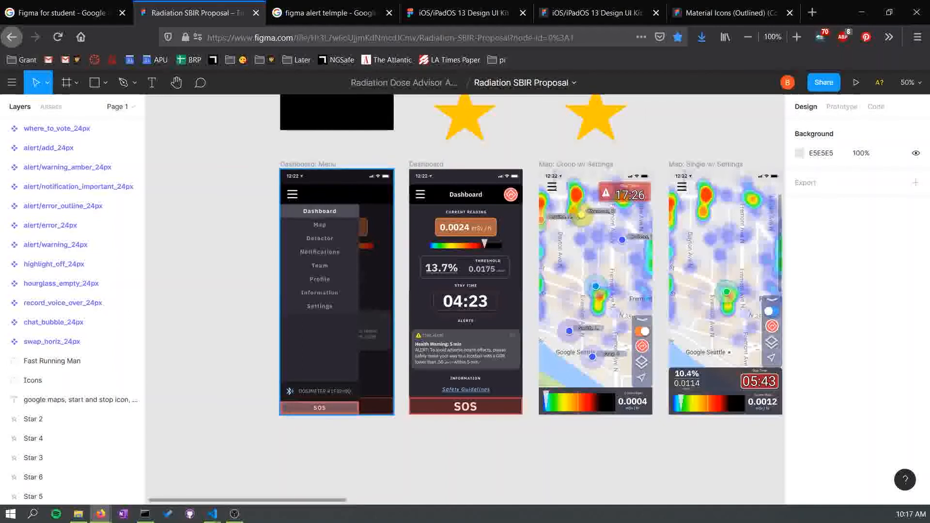
scroll(545, 255, right, 1)
drag(717, 378, 553, 378)
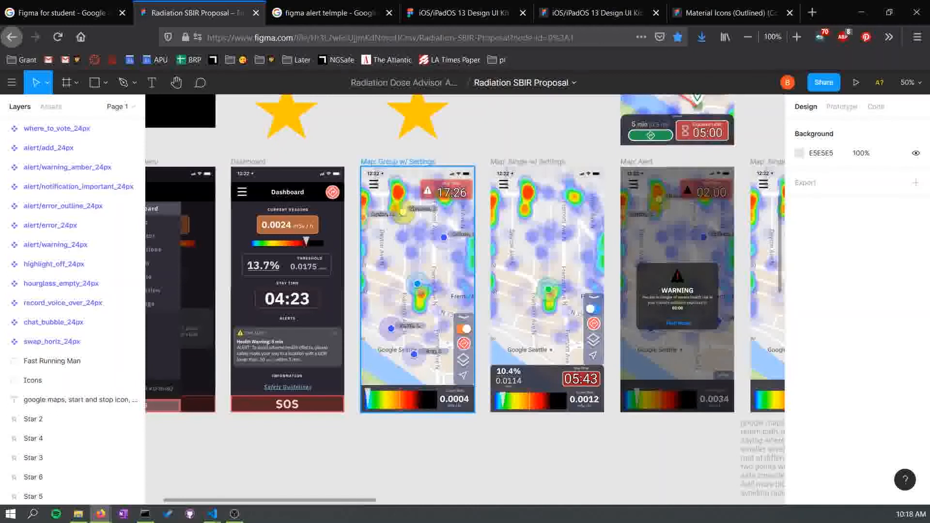
- Select the Google-Fremont map image in the Map: Group w/ Settings screen and move it around, undoing the last move
ctrl+click(436, 339)
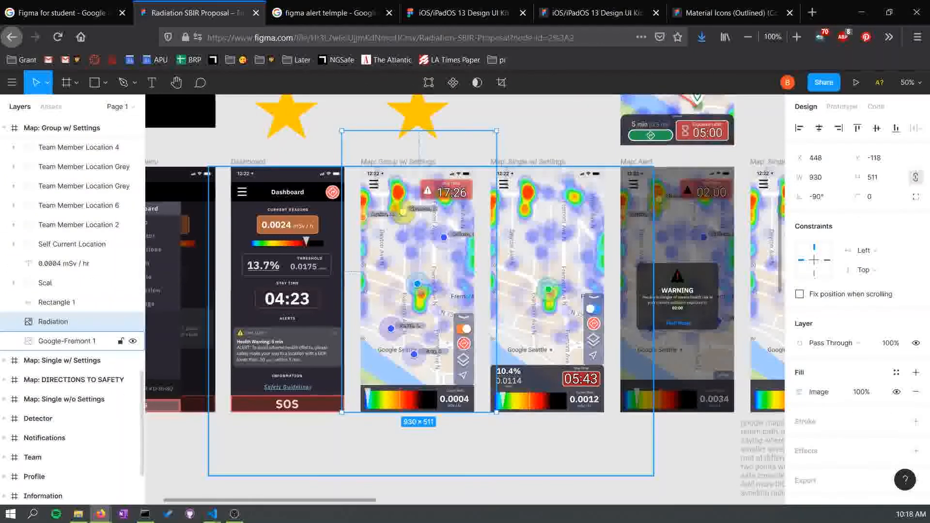
click(554, 379)
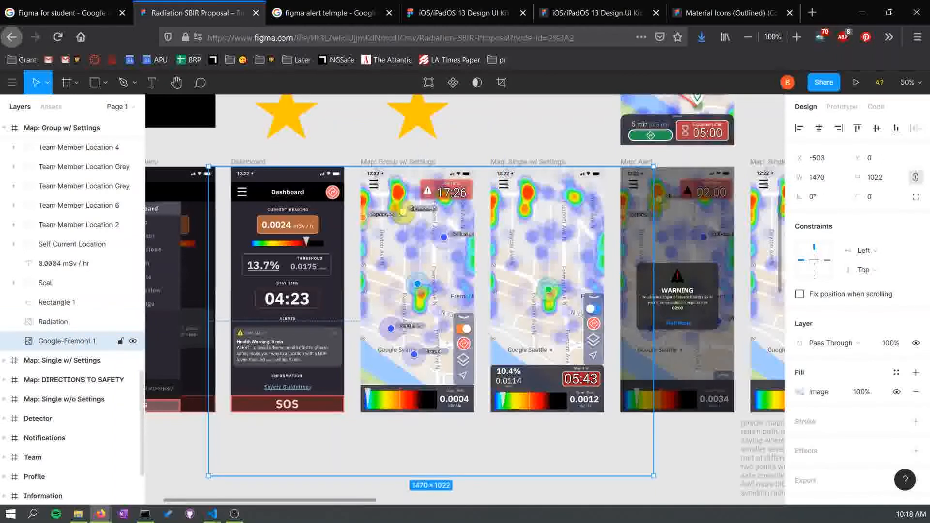
drag(554, 378, 731, 312)
drag(559, 252, 341, 184)
drag(341, 297, 615, 239)
drag(666, 181, 532, 321)
key(ctrl+z)
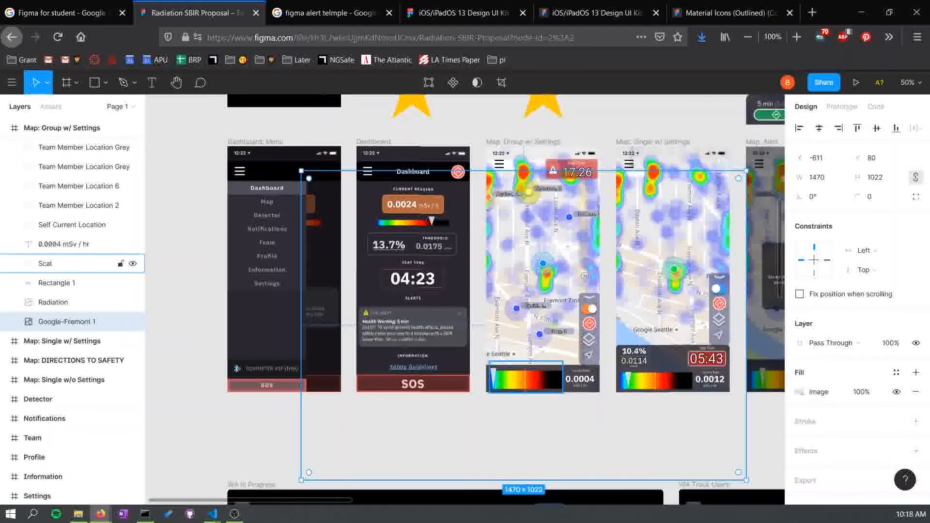
- Select the Scal group and its bar2 colour-scale image on the Map: Group w/ Settings screen
click(45, 263)
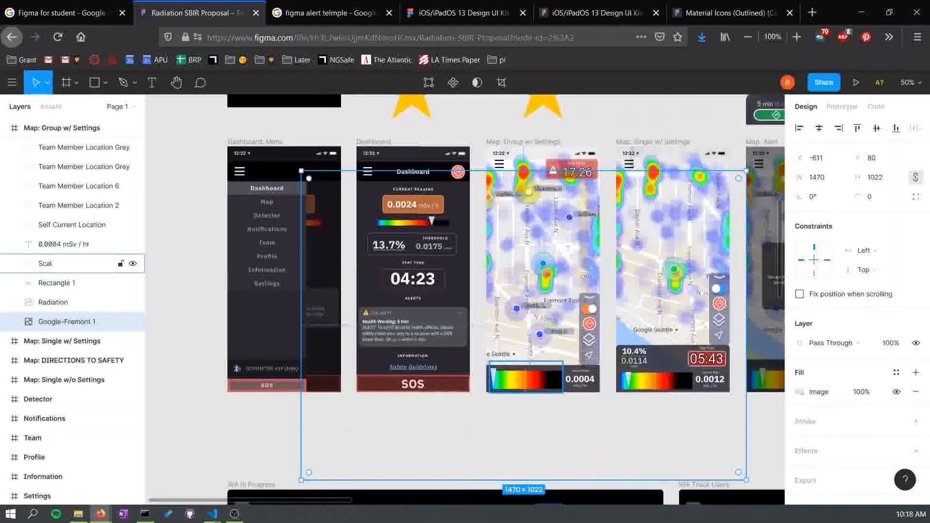
double_click(527, 380)
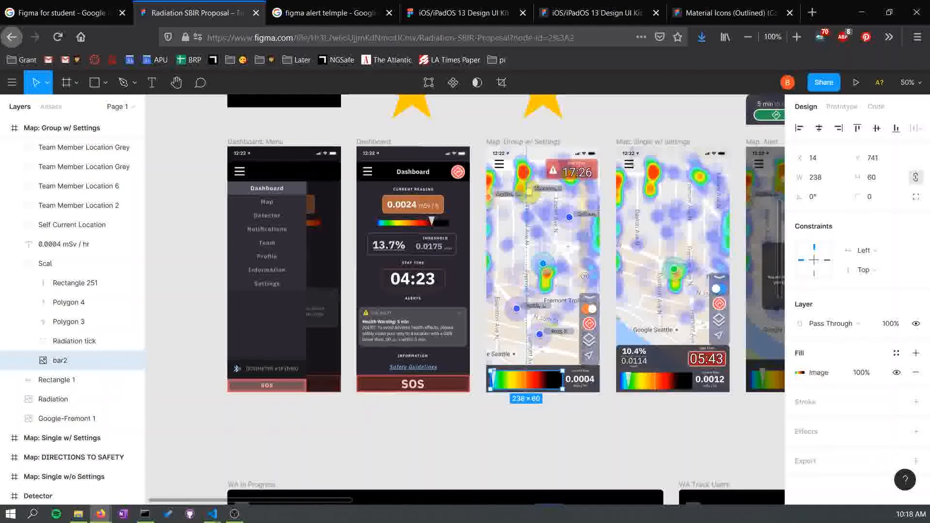
key(Escape)
- Examine the map alert, Detector and Notifications screens, briefly checking the Material Icons file tab
scroll(477, 375, right, 5)
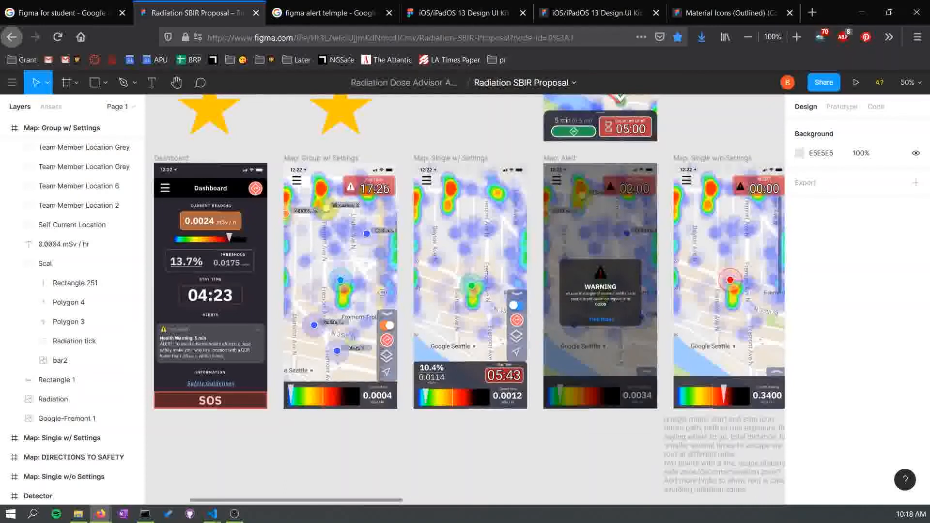
scroll(477, 374, right, 6)
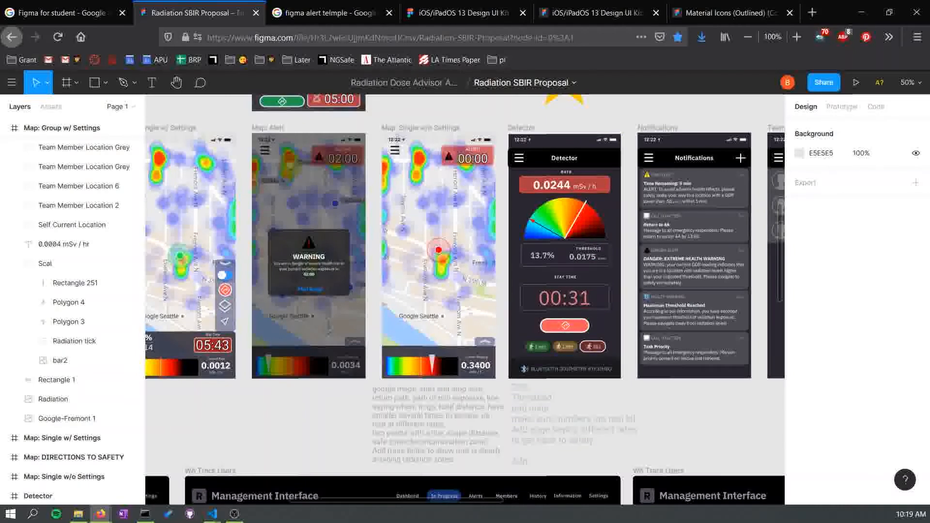
scroll(185, 345, right, 2)
scroll(185, 345, up, 1)
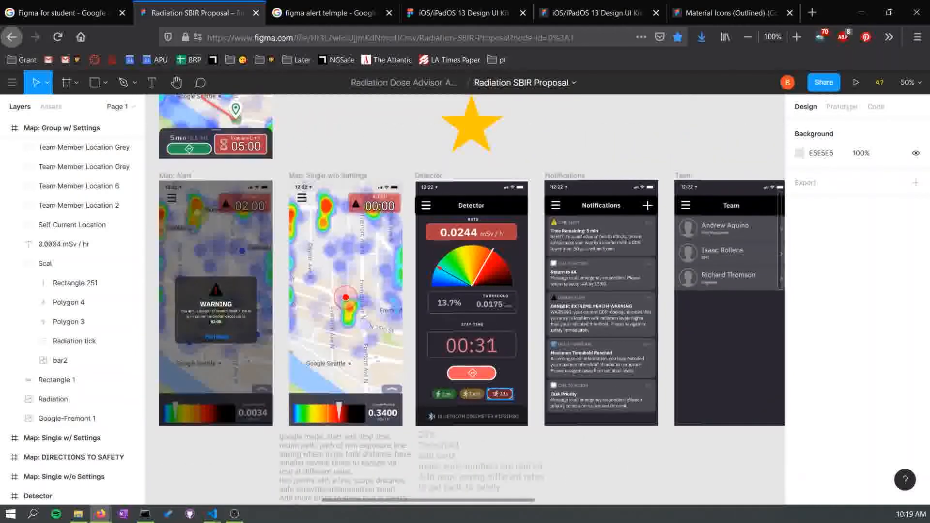
key(shift+0)
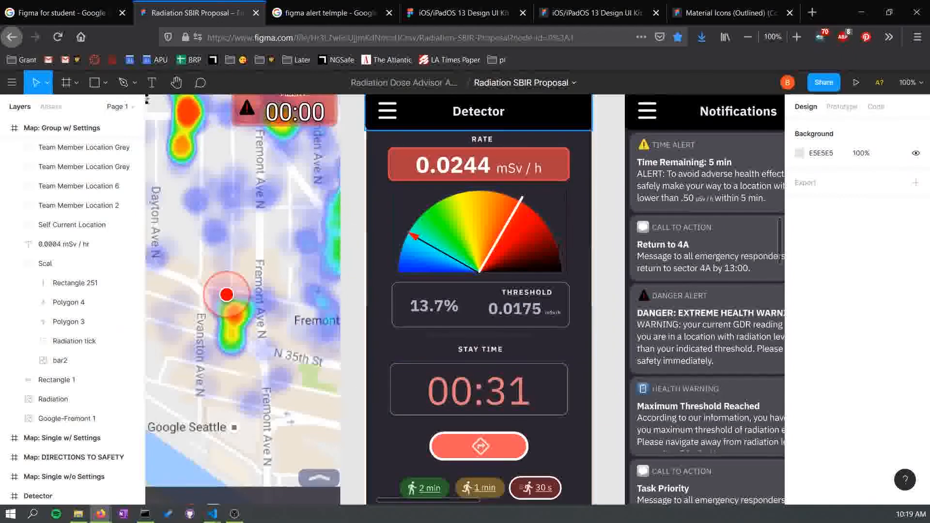
click(731, 13)
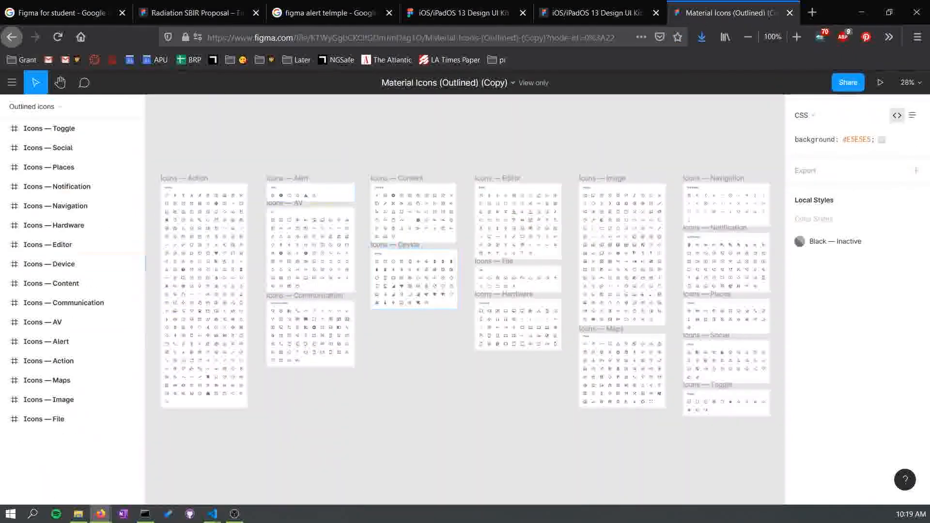
click(198, 13)
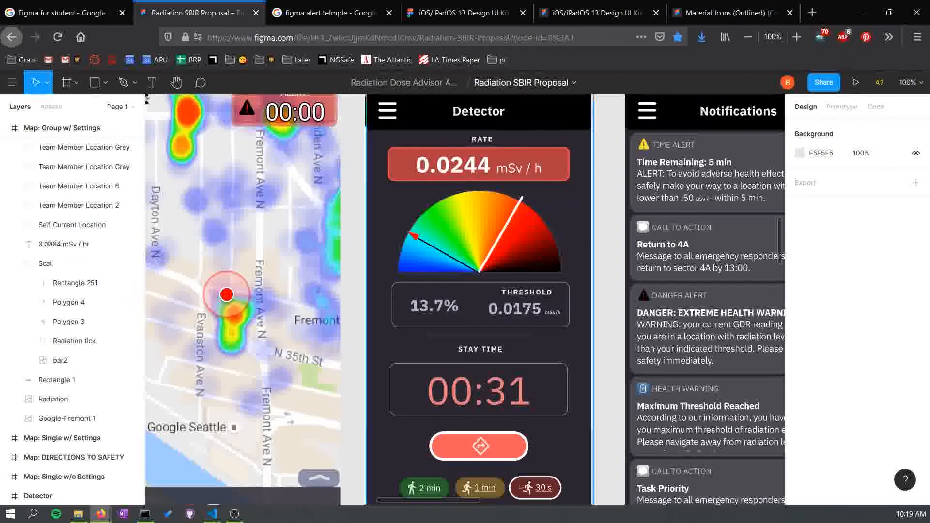
- Examine the Detector and Notifications screen details and the Management Interface screens below them
scroll(465, 300, down, 1)
scroll(465, 300, down, 2)
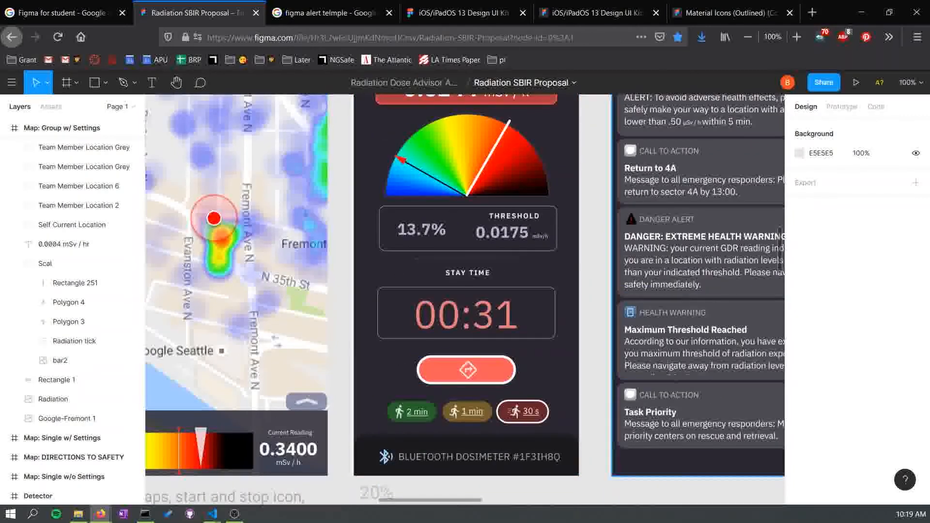
scroll(465, 300, up, 2)
scroll(465, 300, up, 2)
scroll(465, 301, right, 3)
scroll(465, 301, down, 3)
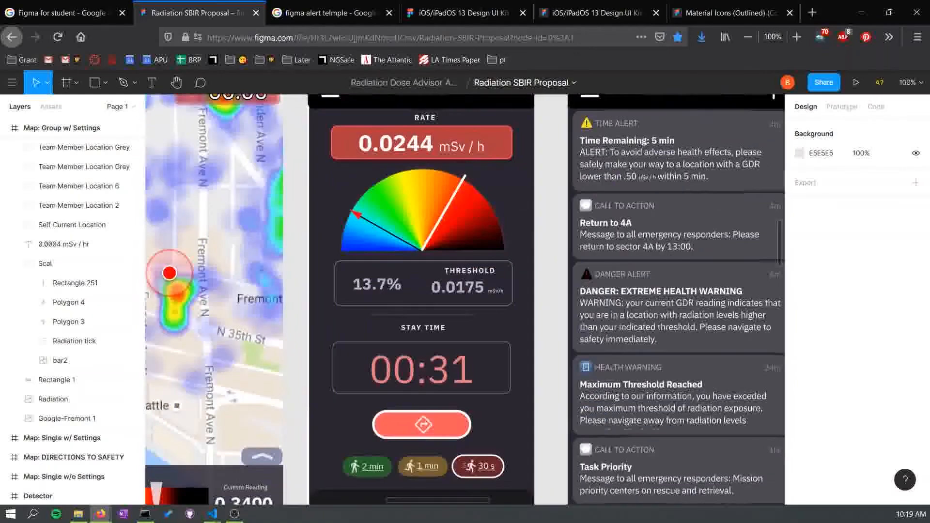
scroll(204, 468, down, 10)
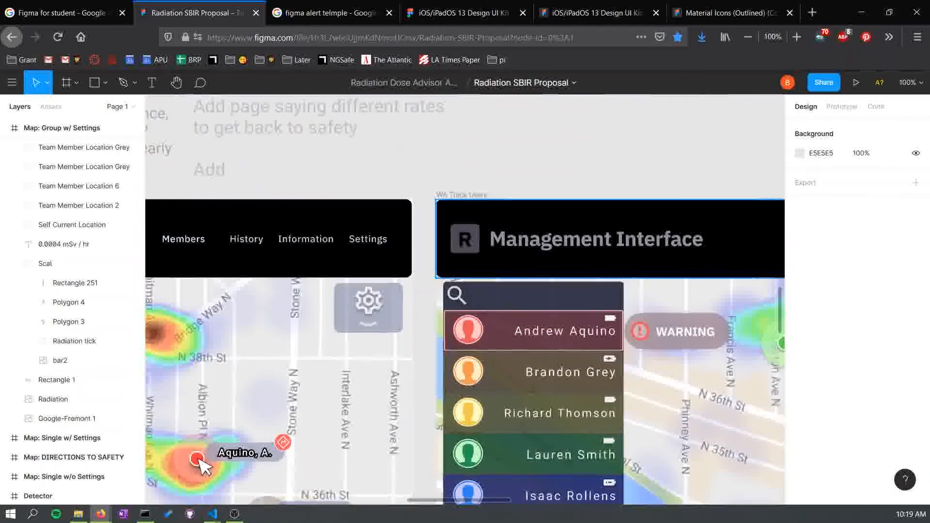
scroll(203, 467, down, 6)
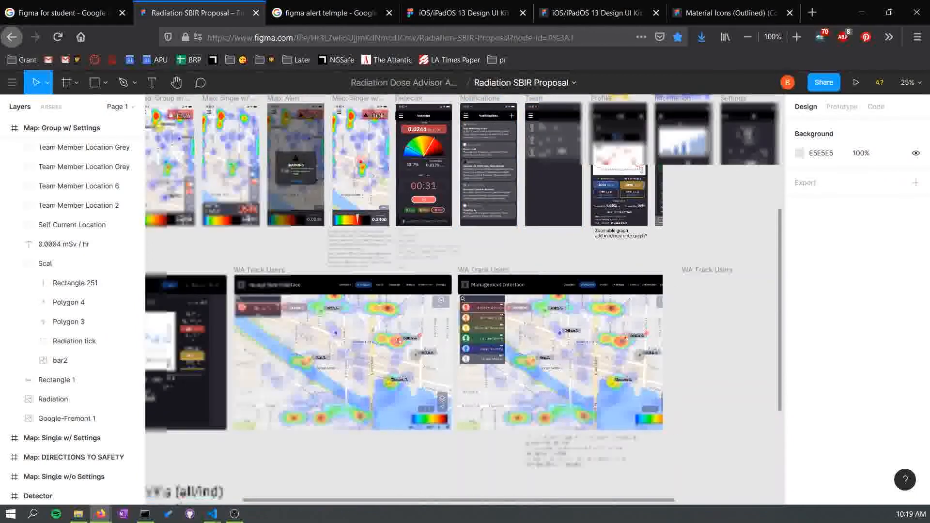
- Examine the WA In Progress and WA Track Users Management Interface screens and their notes
scroll(465, 298, left, 3)
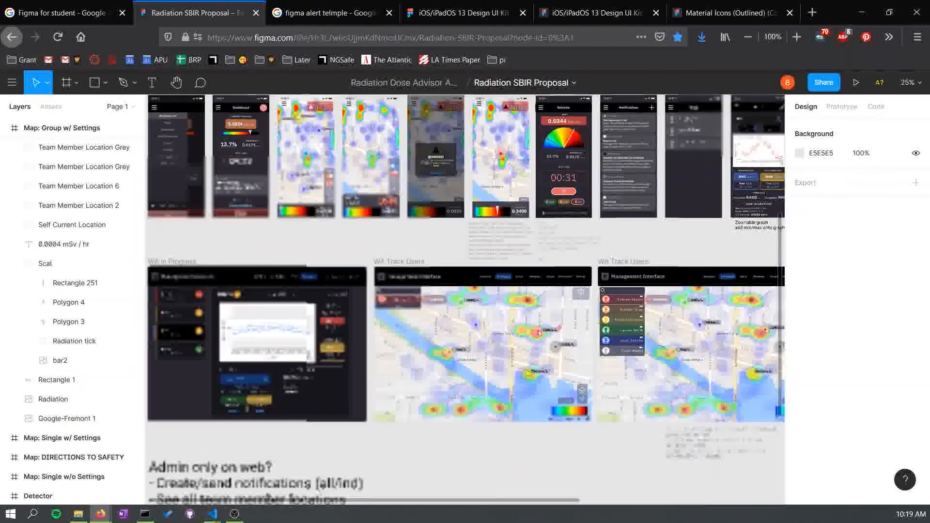
scroll(465, 298, left, 2)
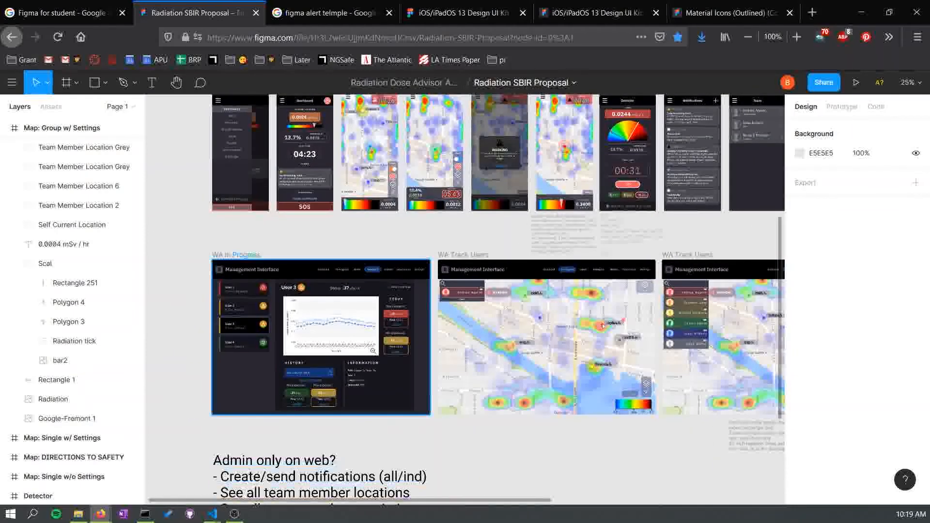
scroll(465, 298, right, 3)
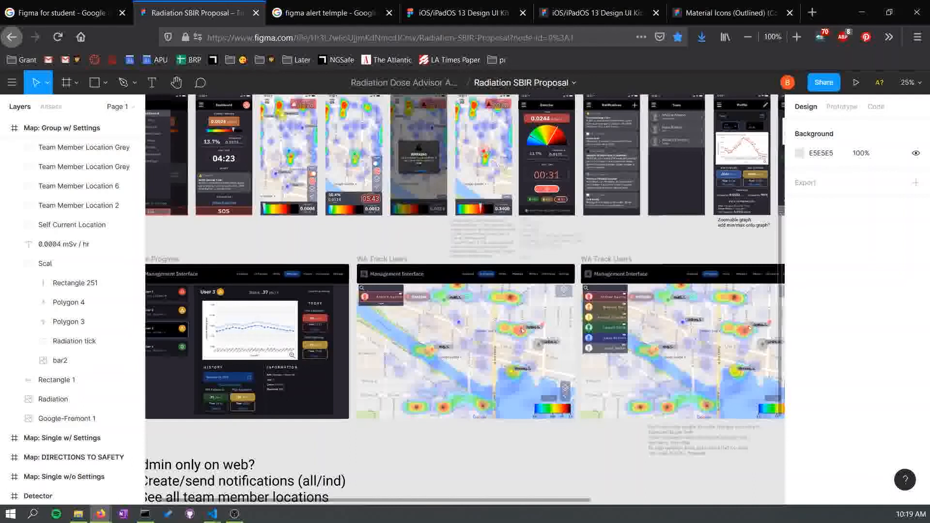
key(ctrl+plus)
drag(580, 360, 554, 299)
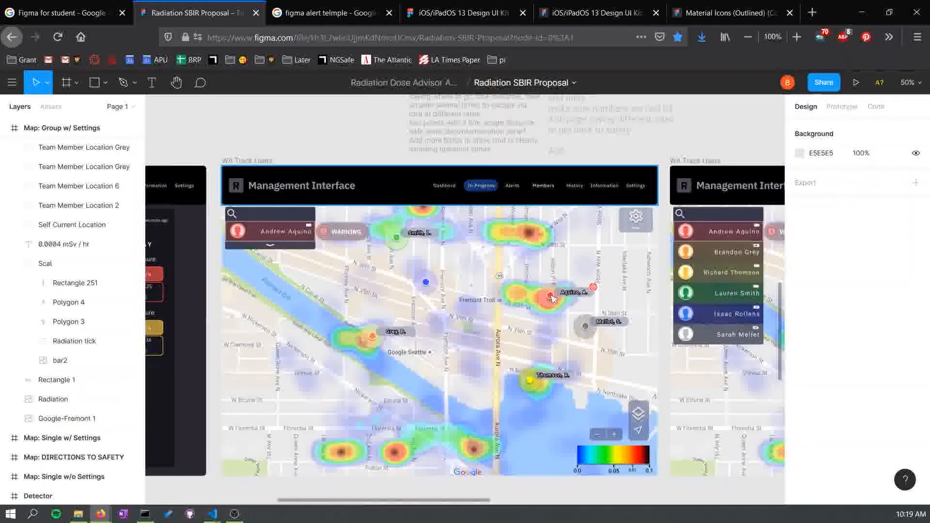
scroll(455, 189, left, 10)
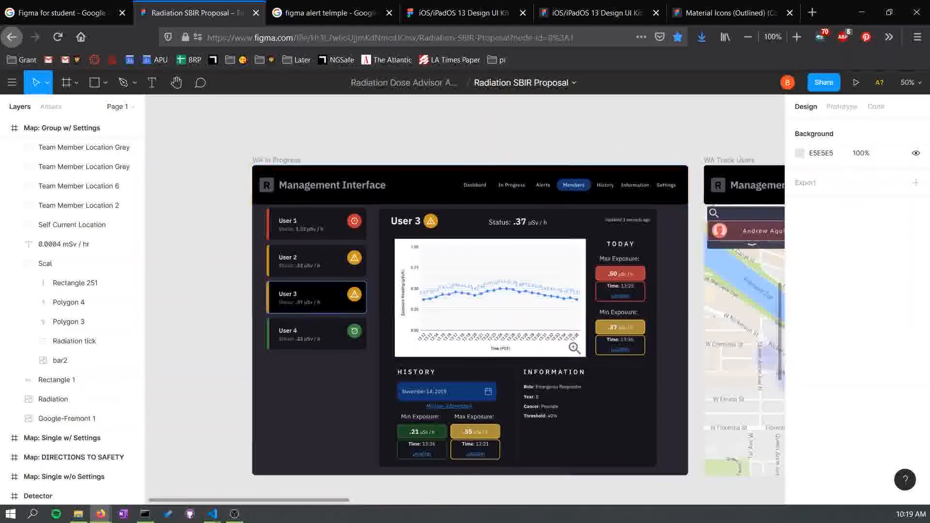
scroll(521, 284, right, 10)
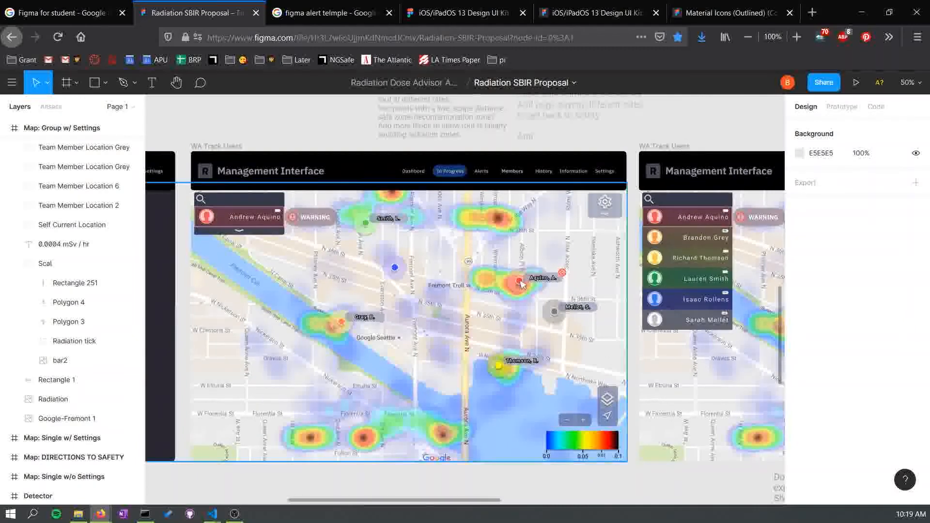
scroll(522, 285, right, 8)
scroll(522, 285, down, 1)
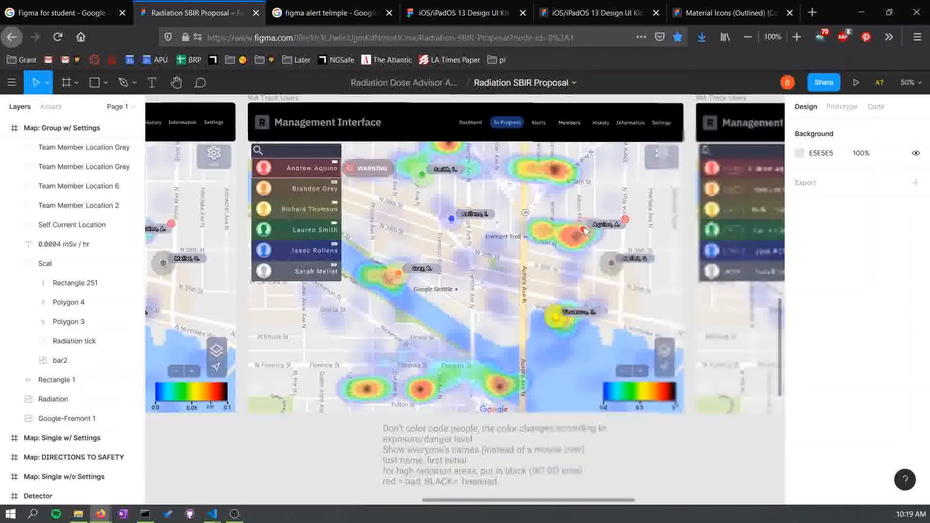
scroll(465, 290, right, 1)
scroll(465, 290, up, 1)
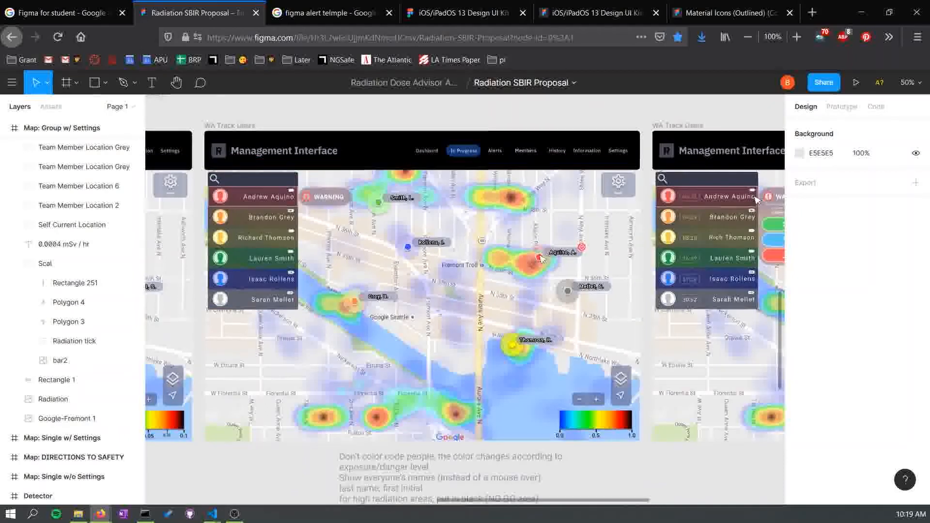
- Examine the Management Interface map screens and the row of mobile app screens above them
drag(541, 260, 216, 151)
scroll(601, 343, down, 4)
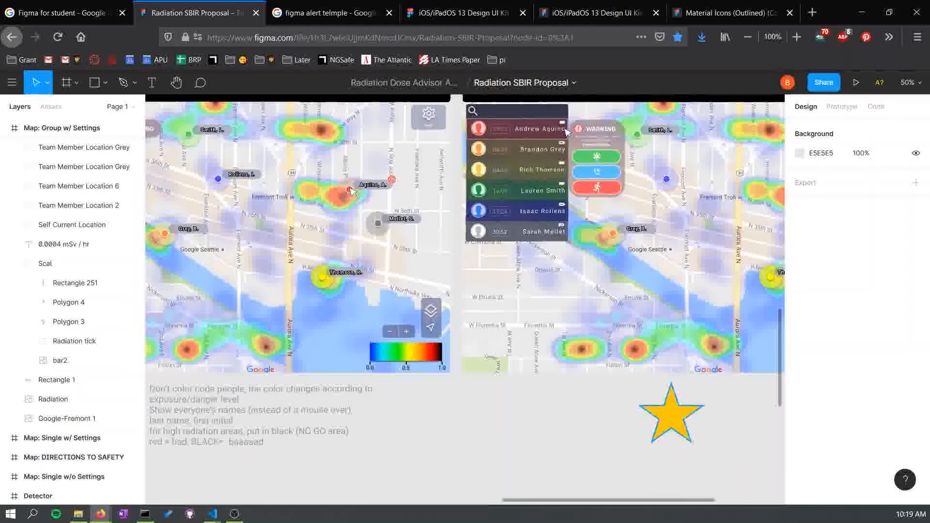
drag(601, 344, 702, 496)
drag(436, 226, 495, 262)
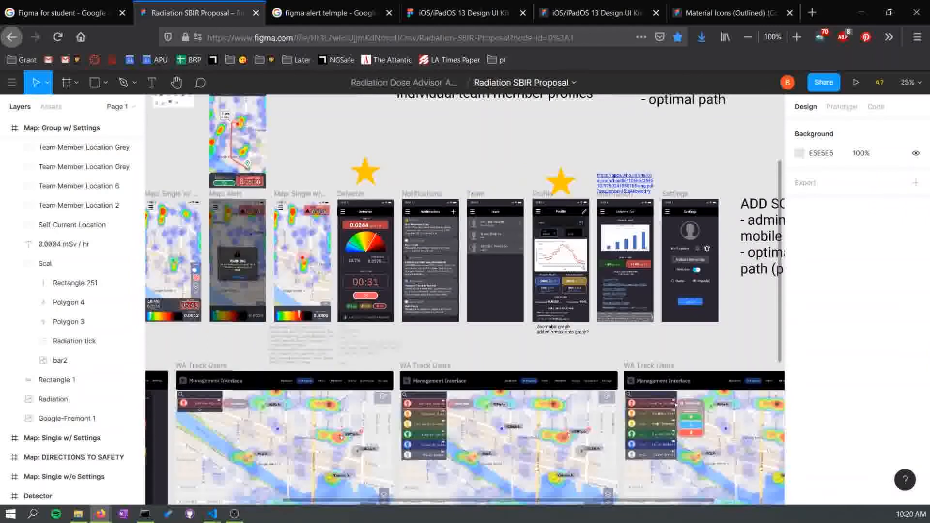
drag(191, 267, 357, 266)
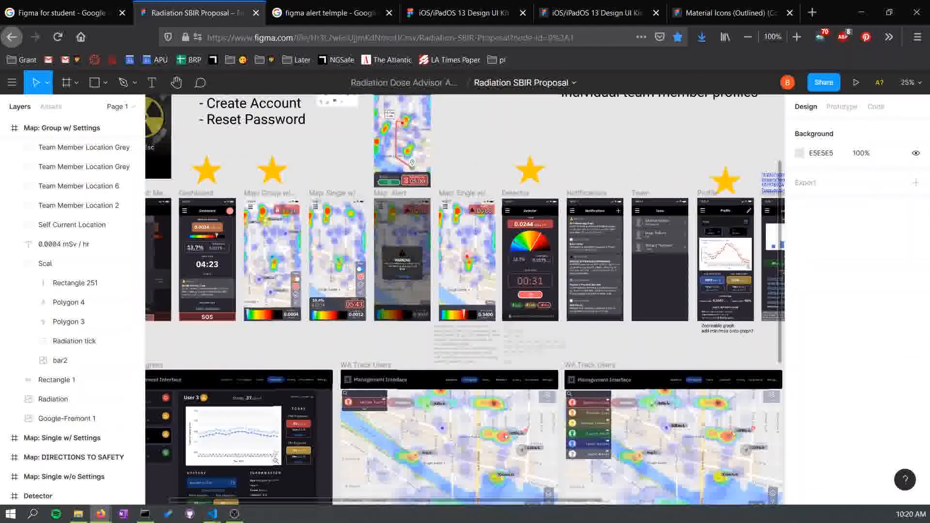
key(super+d)
key(super+d)
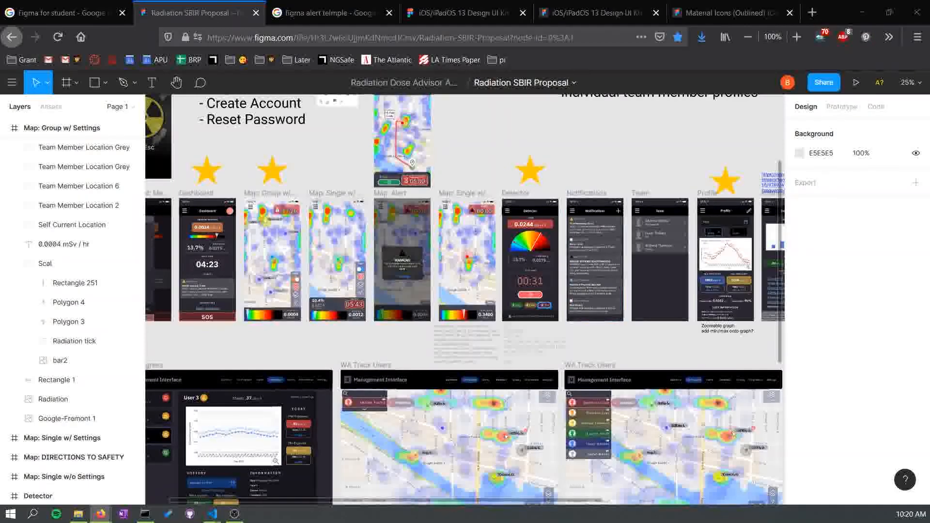
drag(339, 291, 407, 389)
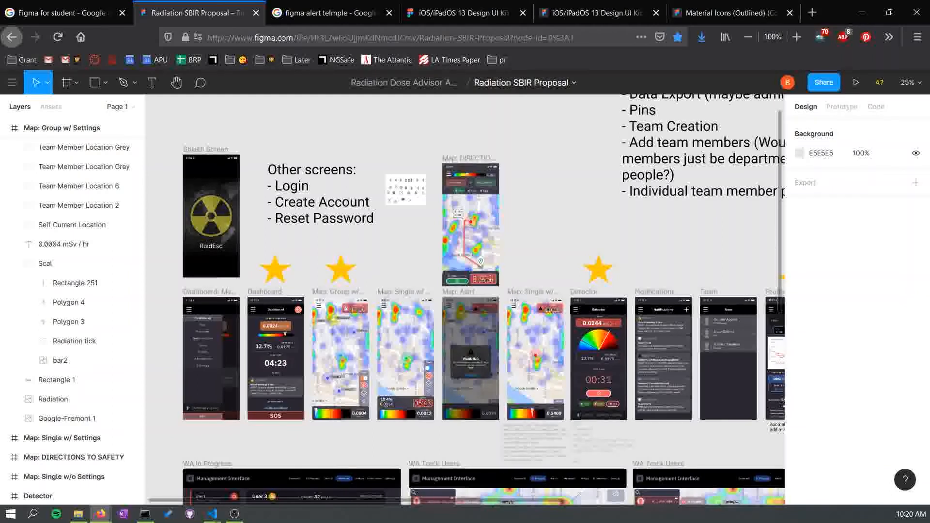
- Select the "Other screens" note and inspect the icon set placed beside it
click(321, 195)
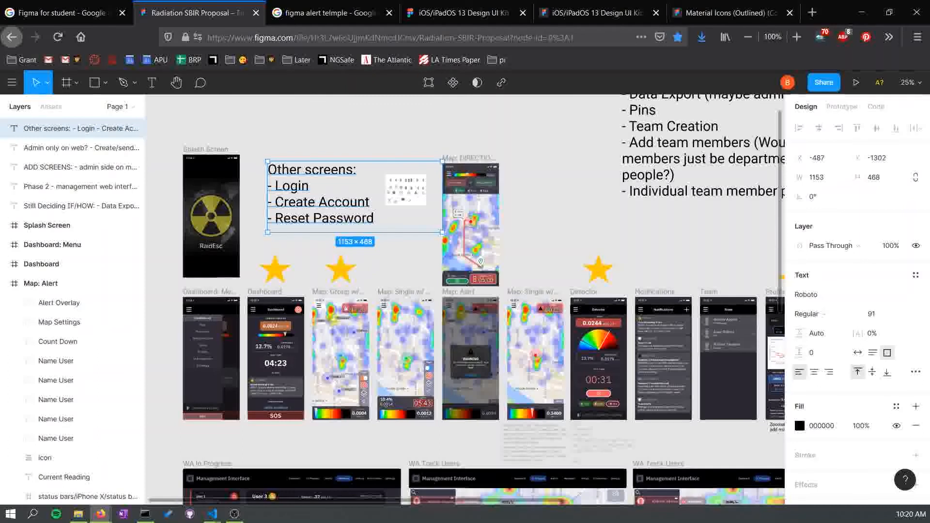
click(402, 252)
drag(402, 251, 438, 316)
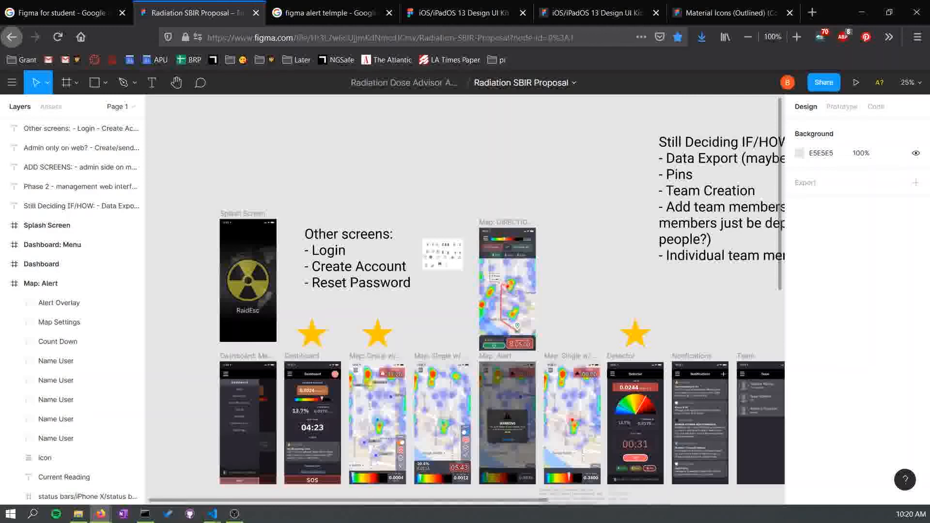
scroll(465, 300, up, 1)
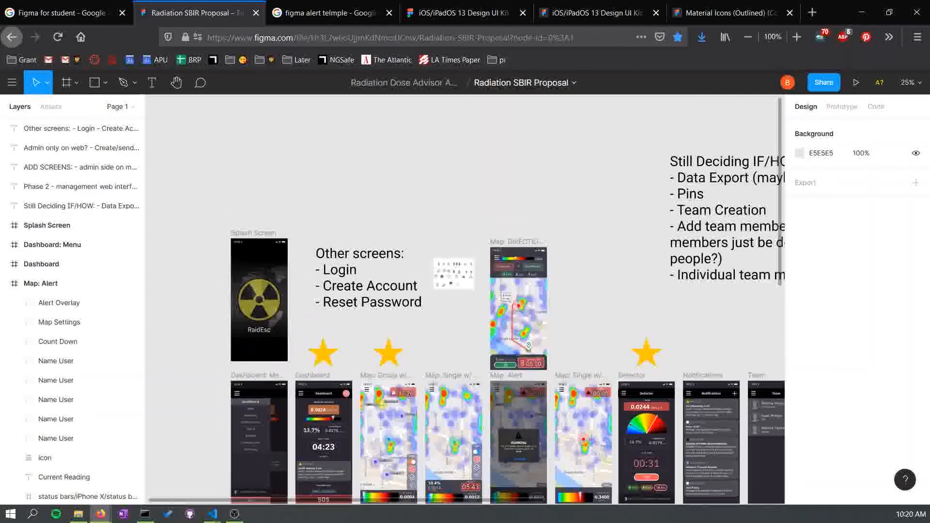
key(ctrl+plus)
key(ctrl+plus)
scroll(471, 310, up, 2)
scroll(472, 310, left, 1)
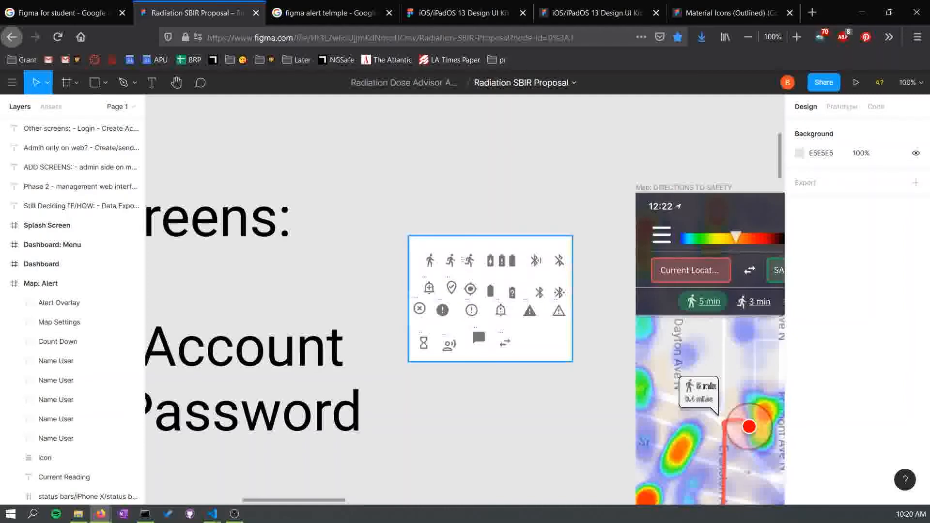
- Browse the icon frames in the Material Icons (Outlined) (Copy) file, then return to the proposal's map directions screen
click(730, 13)
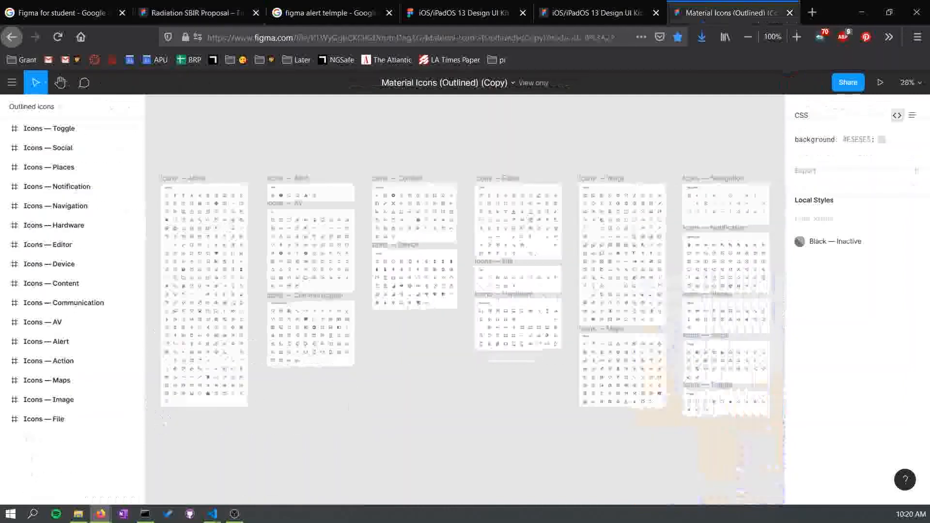
drag(465, 300, 642, 297)
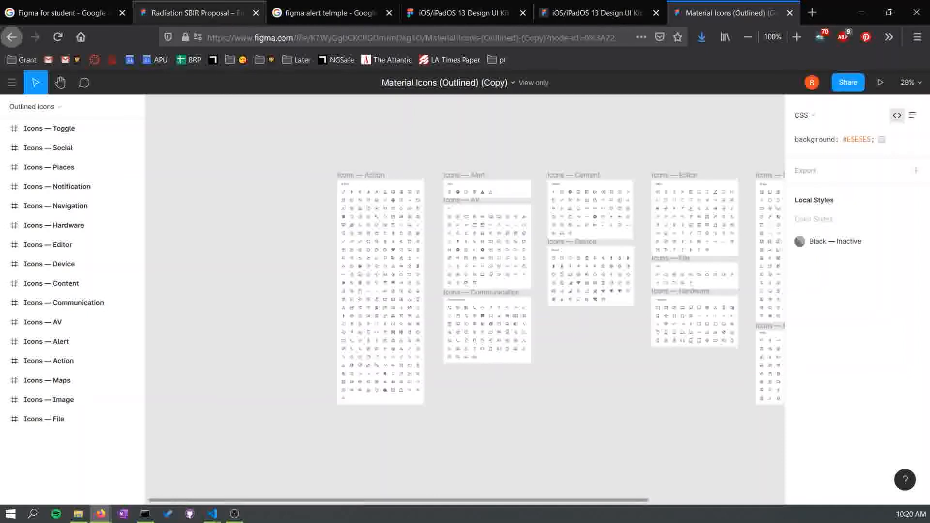
click(198, 13)
drag(629, 339, 449, 195)
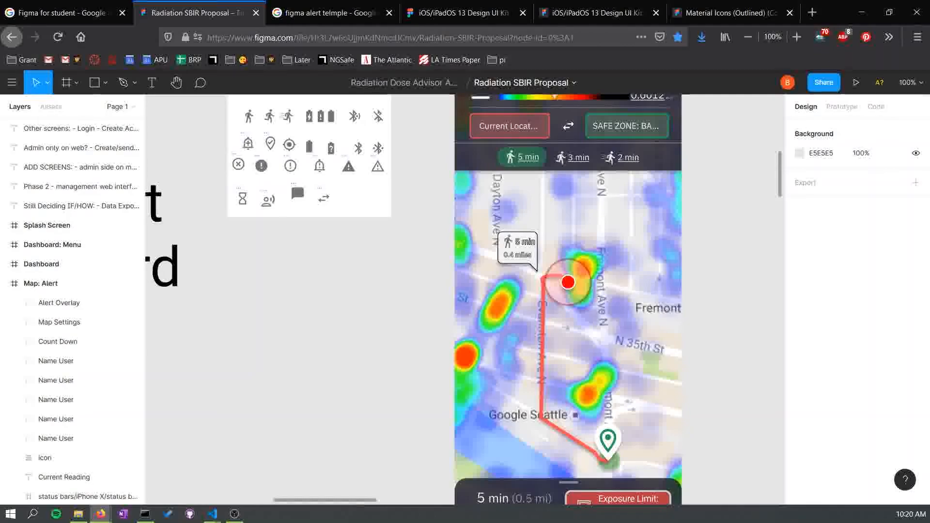
- Switch to the "Figma for student" Google search results tab
key(super+d)
key(super+d)
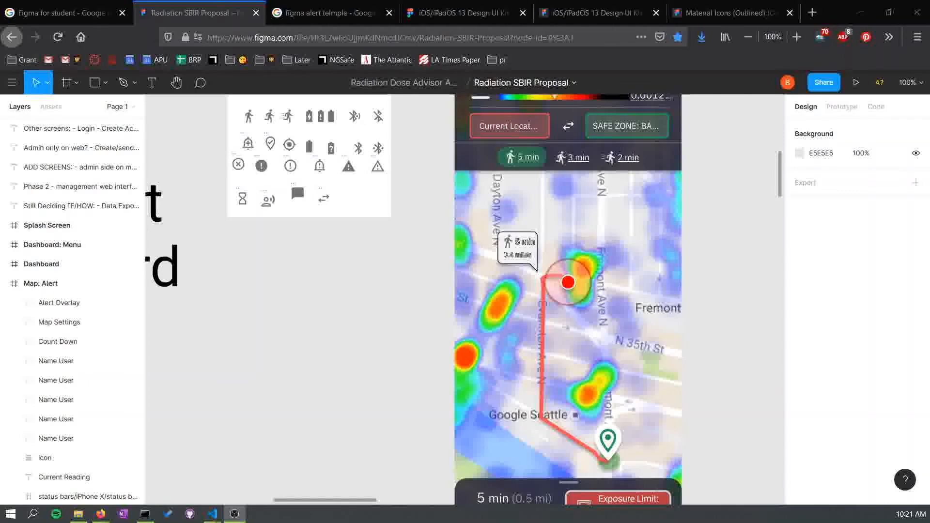
click(61, 13)
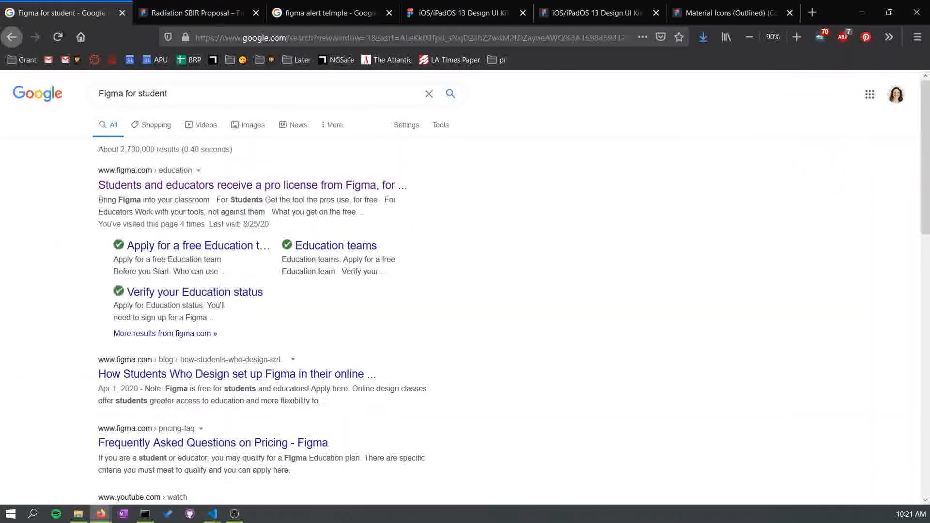